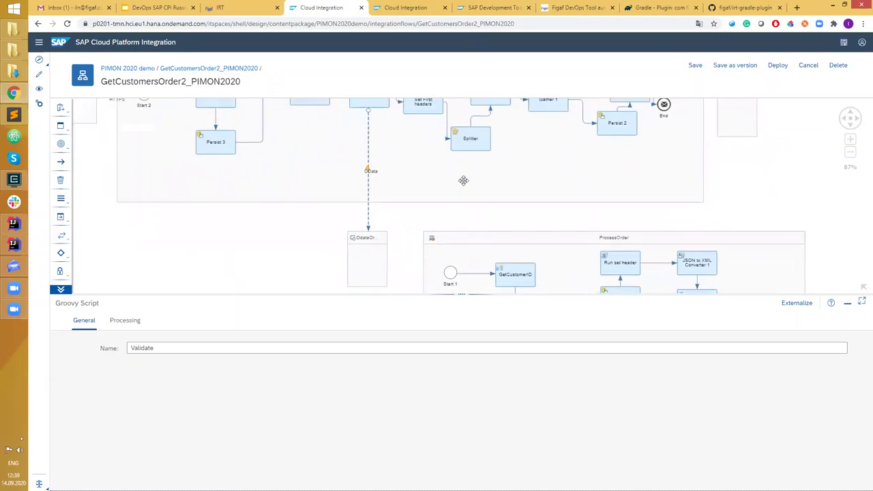
# - Enlarge the flow diagram area, select ContentModification, and close the Error dialog
pyautogui.moveTo(420, 300); pyautogui.dragTo(434, 409)
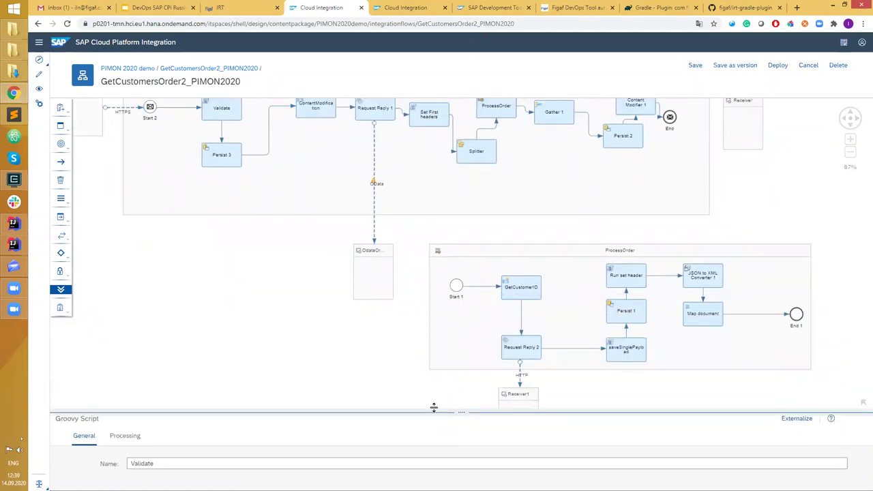
pyautogui.moveTo(331, 165); pyautogui.dragTo(366, 255)
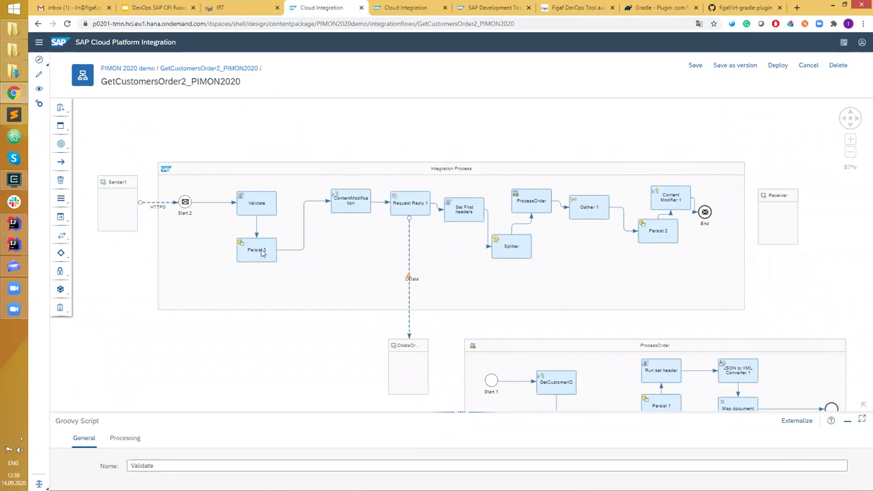
pyautogui.click(357, 206)
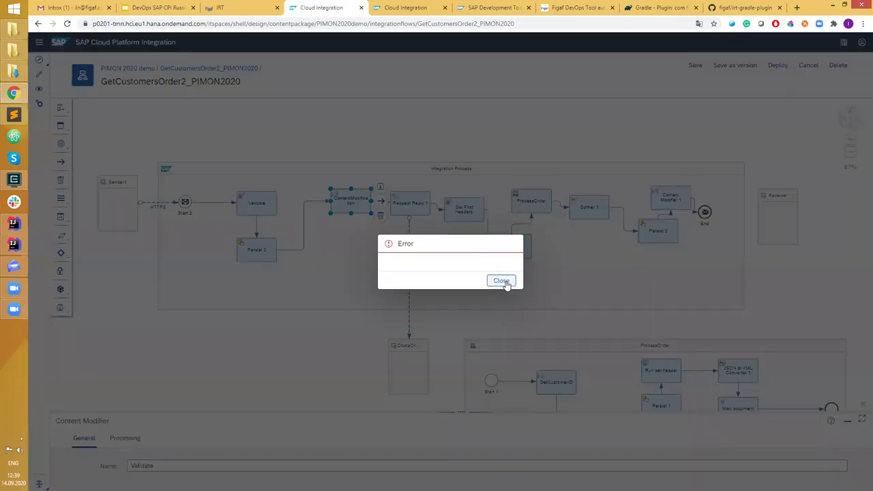
pyautogui.click(505, 282)
# - Retry the failing flow page, then trim the URL to /itspaces/ and reload it
pyautogui.click(67, 24)
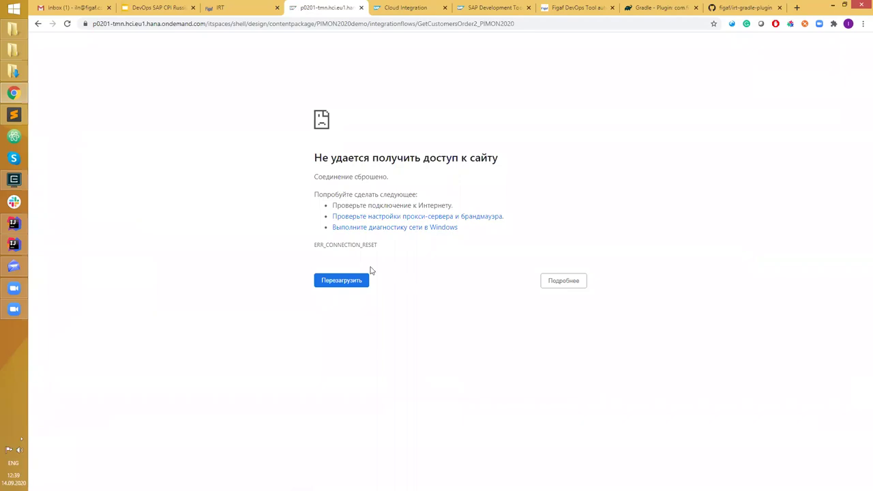
pyautogui.click(67, 24)
pyautogui.click(68, 24)
pyautogui.moveTo(515, 24); pyautogui.dragTo(232, 34)
pyautogui.press('BackSpace')
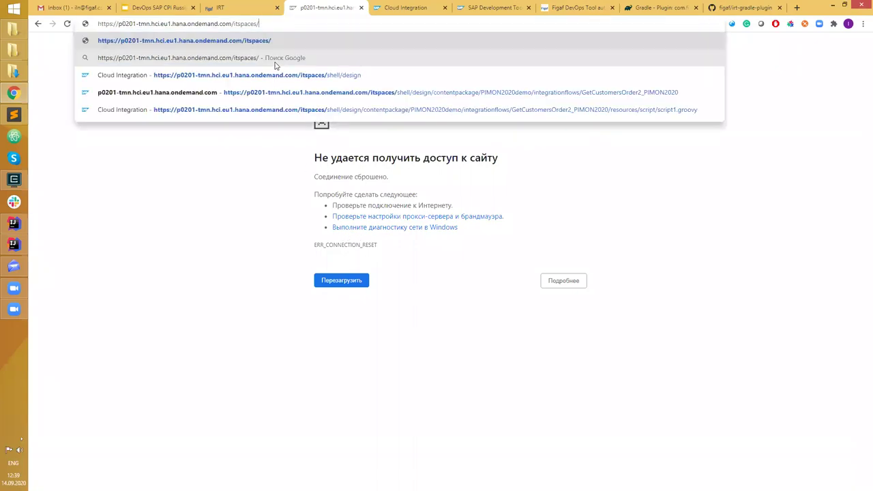
pyautogui.press('Return')
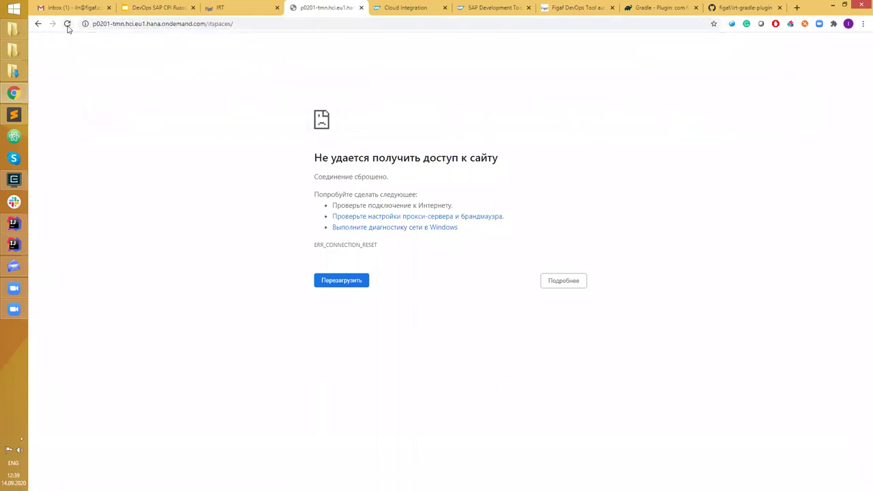
pyautogui.click(68, 24)
# - Copy the tenant's base address and paste it into a new incognito window
pyautogui.moveTo(94, 24); pyautogui.dragTo(201, 30)
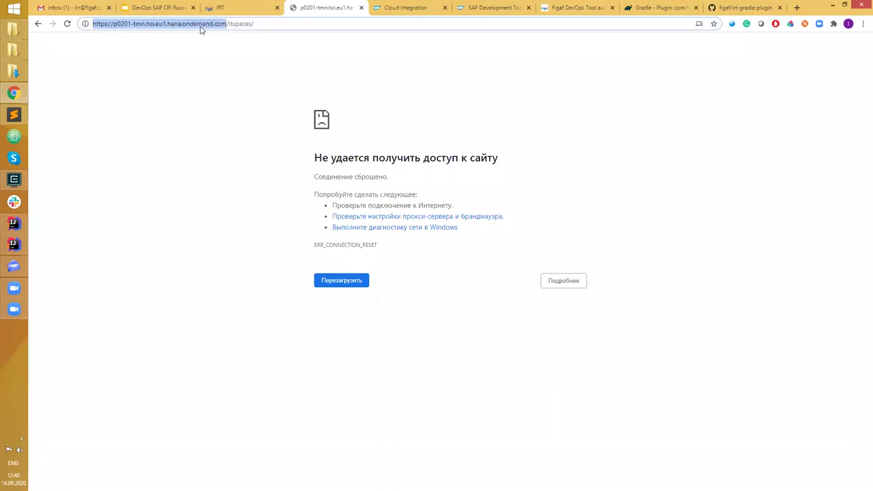
pyautogui.hotkey('ctrl', 'c')
pyautogui.hotkey('ctrl', 'shift', 'n')
pyautogui.hotkey('ctrl', 'v')
# - Open the tenant's itspaces/shell/design page and sign in with the saved login
pyautogui.press('Return')
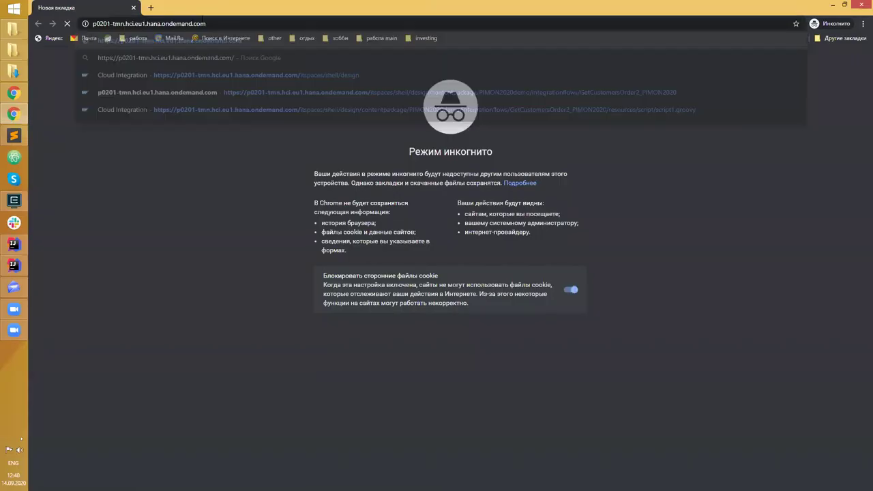
pyautogui.click(202, 24)
pyautogui.press('End')
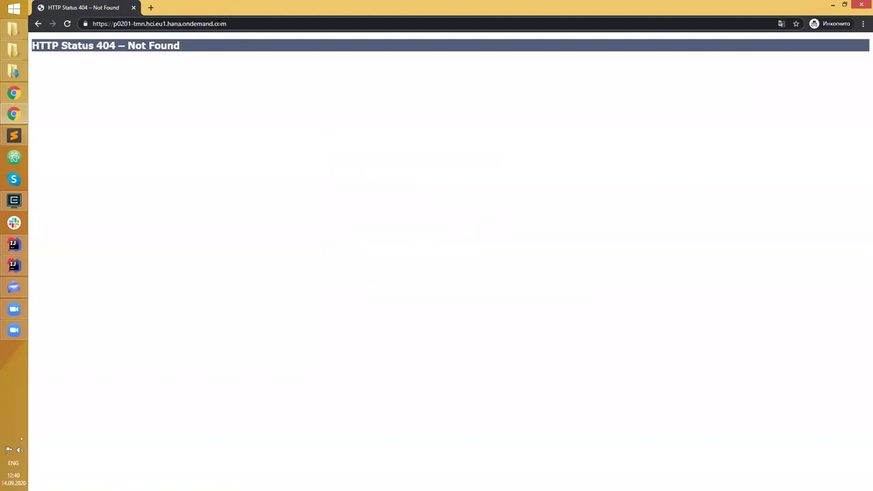
pyautogui.write('/')
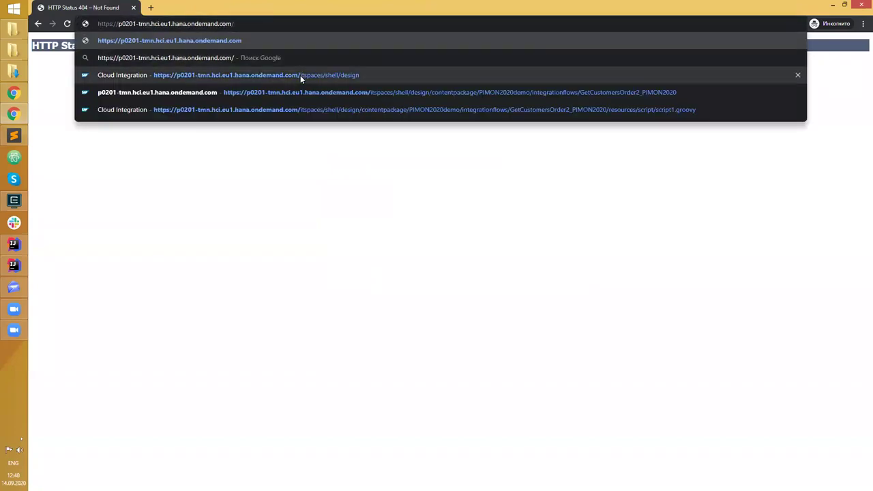
pyautogui.click(300, 75)
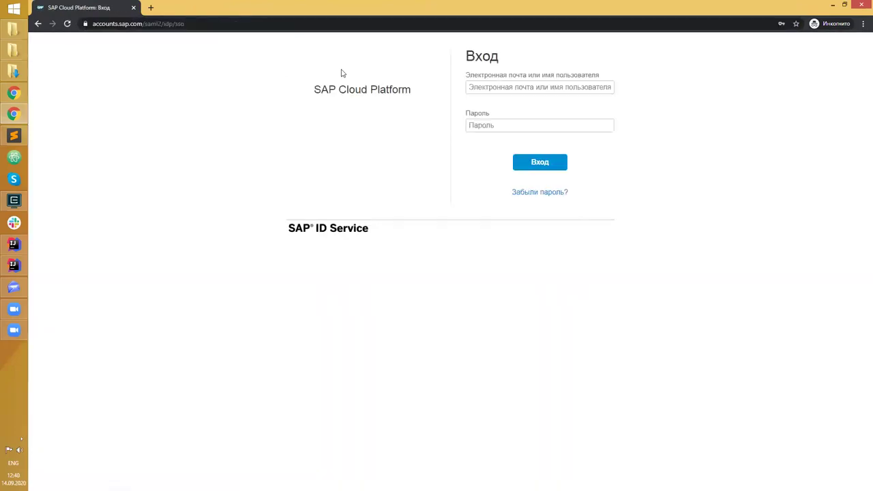
pyautogui.click(527, 82)
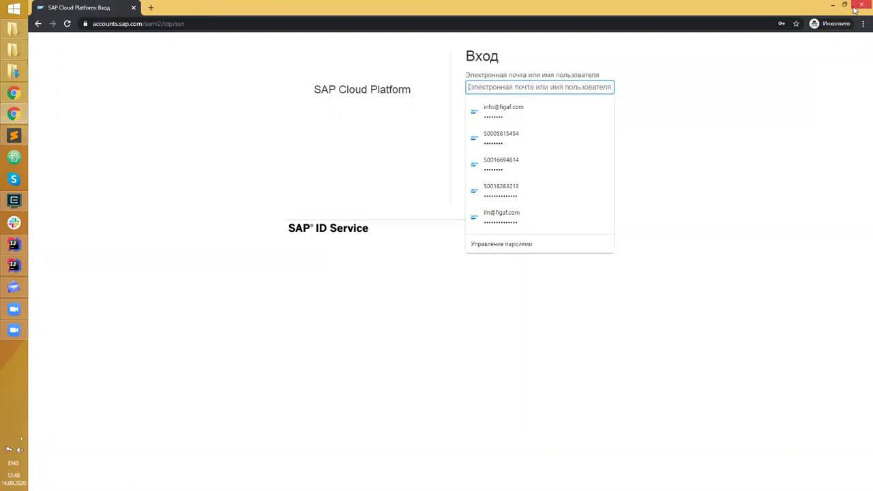
pyautogui.click(510, 111)
pyautogui.click(535, 168)
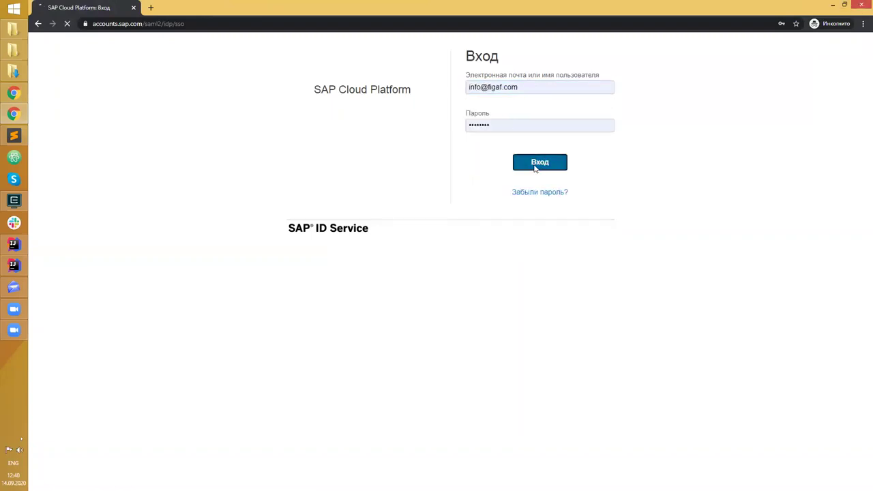
# - Retry the failing address in the regular window, then bring the incognito Cloud Integration window forward
pyautogui.hotkey('alt', 'F4')
pyautogui.click(242, 24)
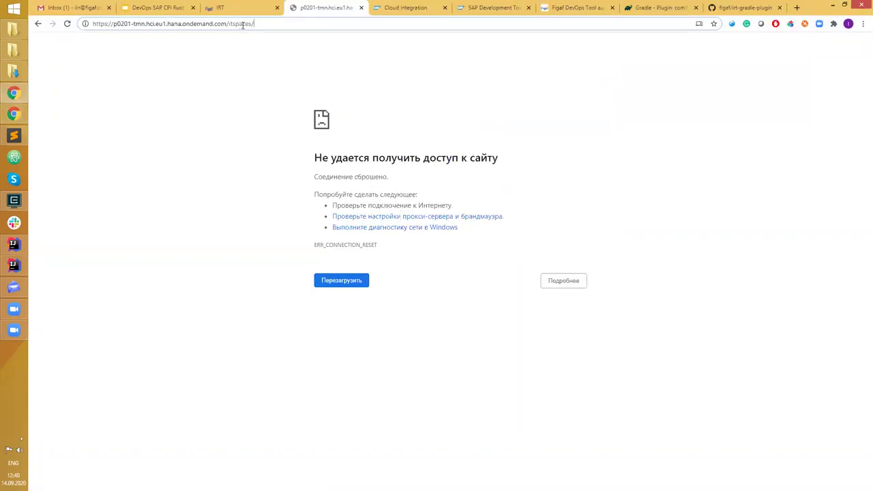
pyautogui.press('Return')
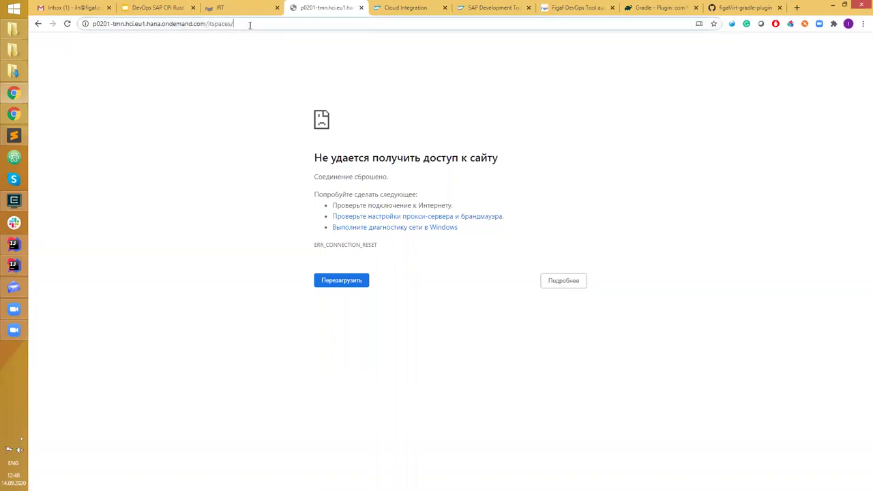
pyautogui.hotkey('ctrl', 'a')
pyautogui.hotkey('alt', 'Tab')
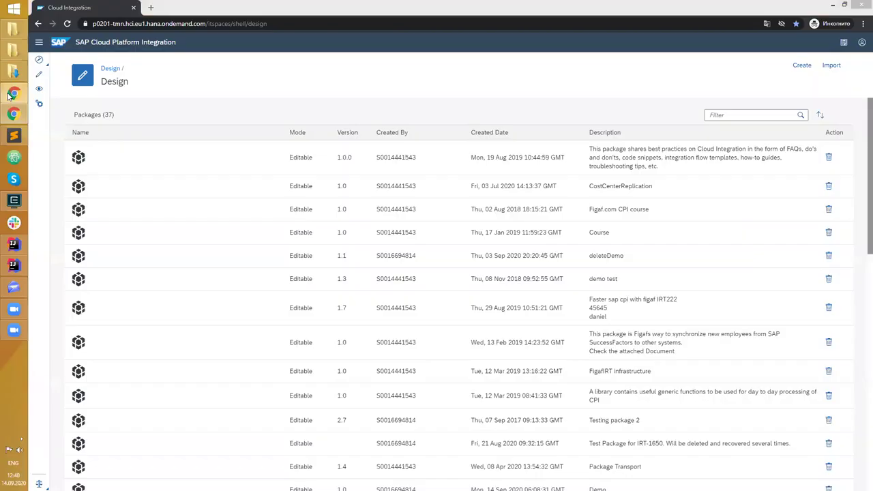
pyautogui.click(10, 96)
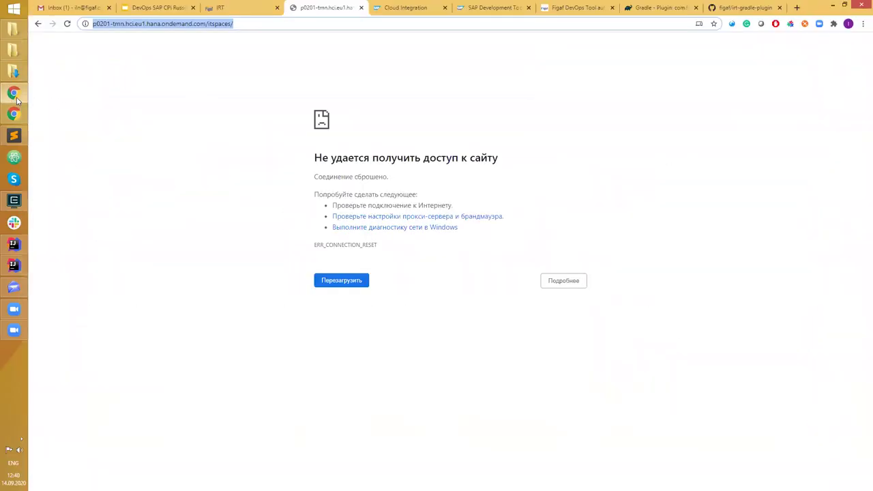
pyautogui.moveTo(17, 100)
pyautogui.click(85, 133)
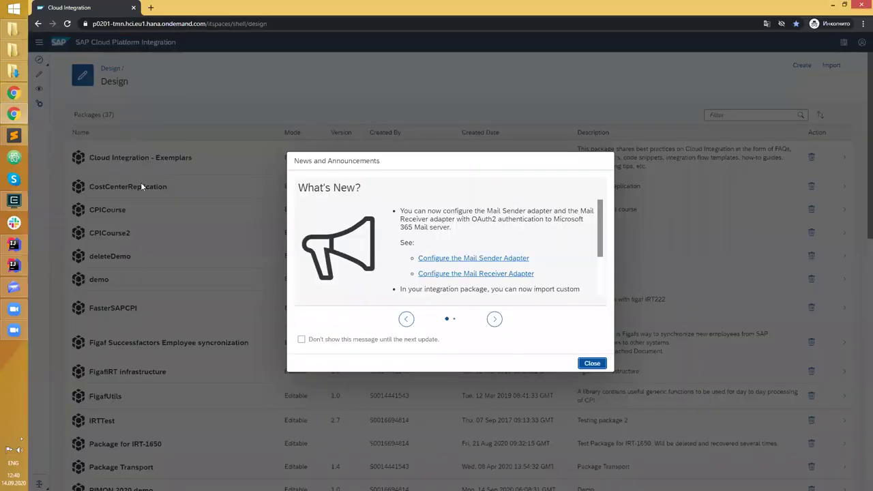
# - Dismiss What's New and open GetCustomersOrder2_PIMON2020 from the PIMON 2020 demo package's artifacts
pyautogui.press('Escape')
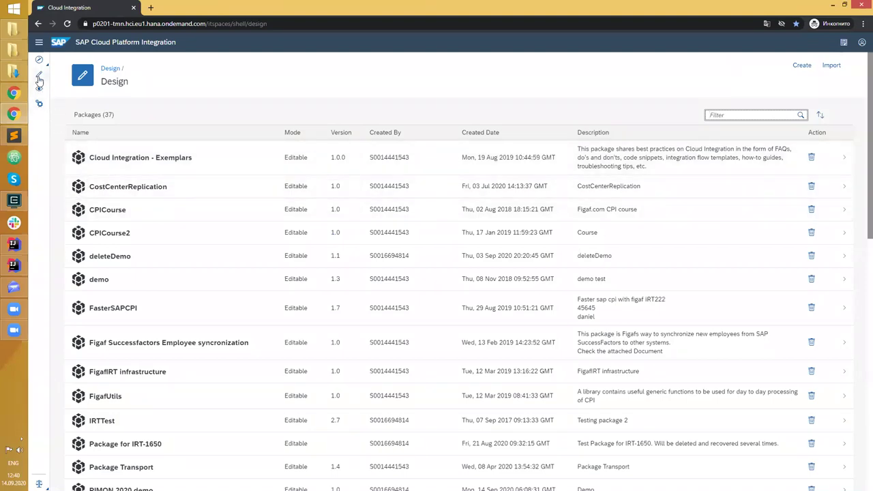
pyautogui.click(39, 78)
pyautogui.scroll(-3, 140, 300)
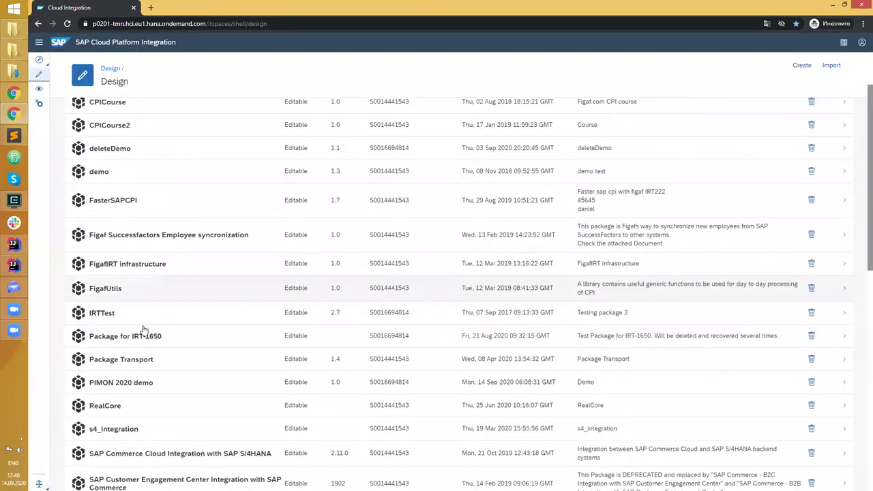
pyautogui.click(152, 305)
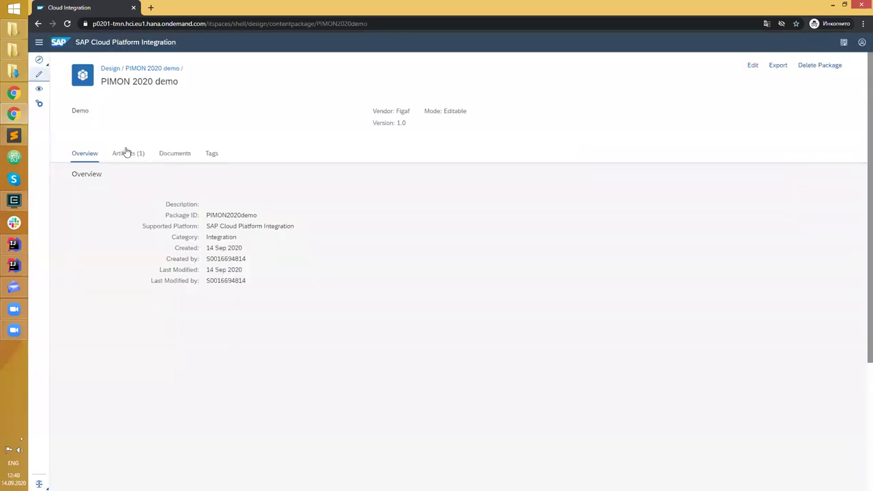
pyautogui.click(126, 152)
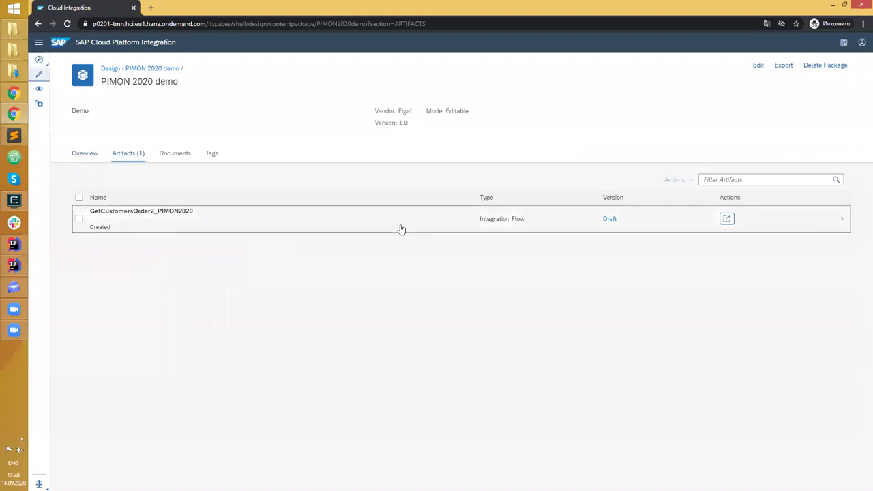
pyautogui.click(401, 229)
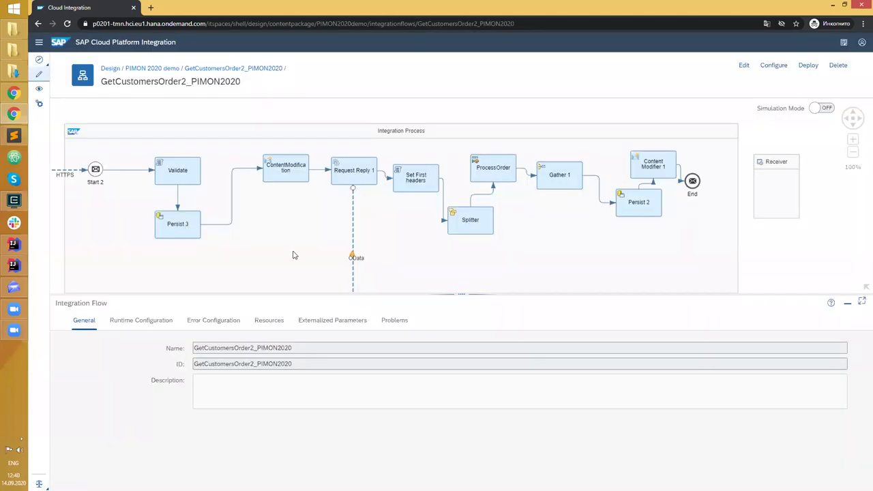
# - Check the Set First headers script step's script file settings
pyautogui.scroll(-4, 430, 232)
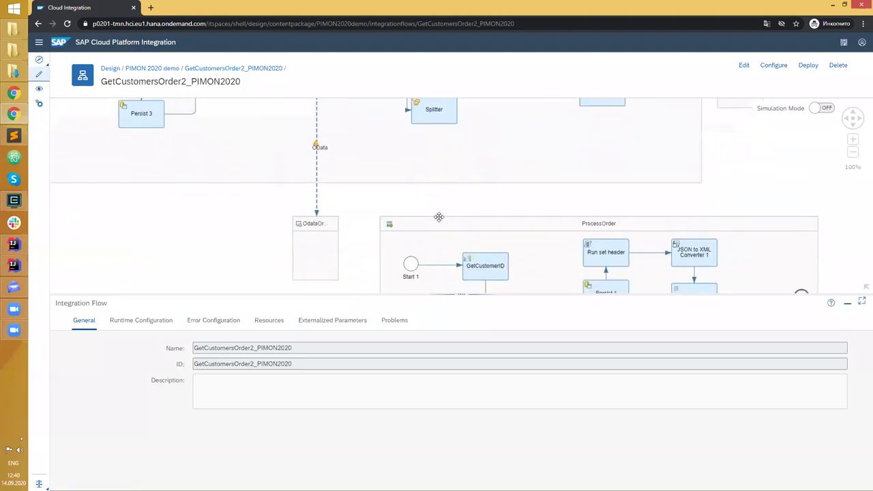
pyautogui.scroll(2, 382, 205)
pyautogui.scroll(1, 399, 198)
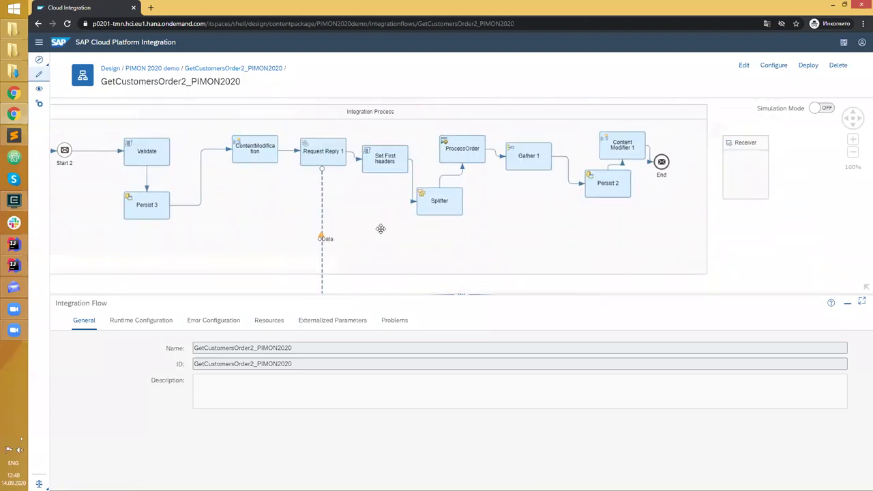
pyautogui.click(379, 176)
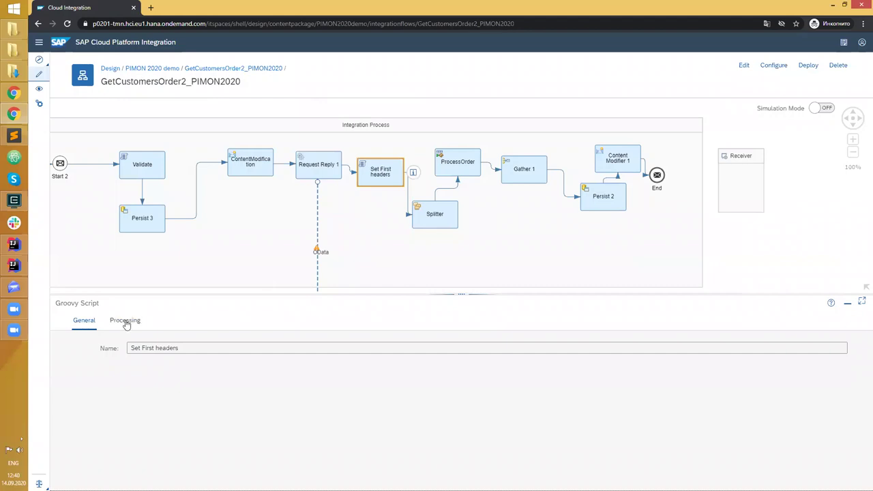
pyautogui.click(125, 322)
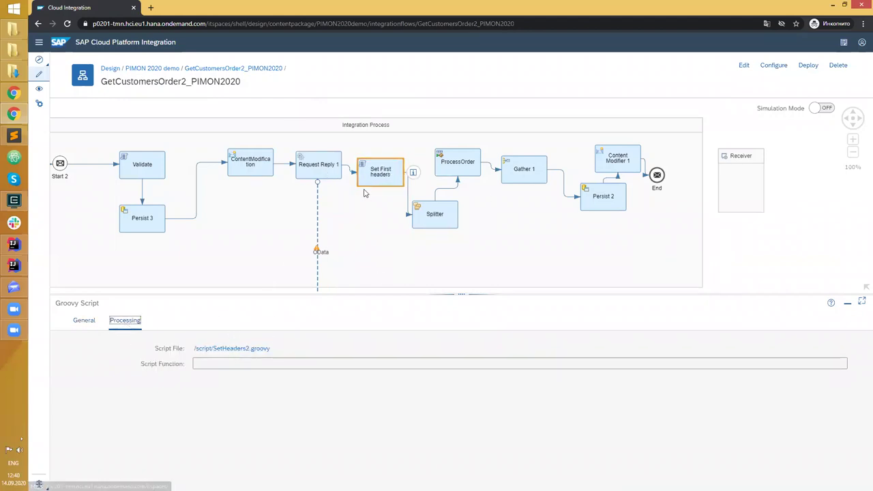
pyautogui.scroll(-5, 512, 200)
pyautogui.click(378, 183)
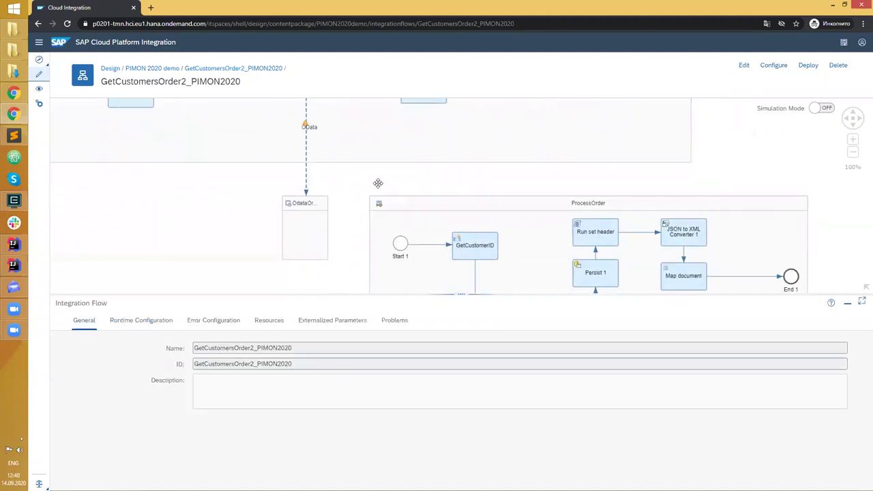
pyautogui.scroll(5, 478, 259)
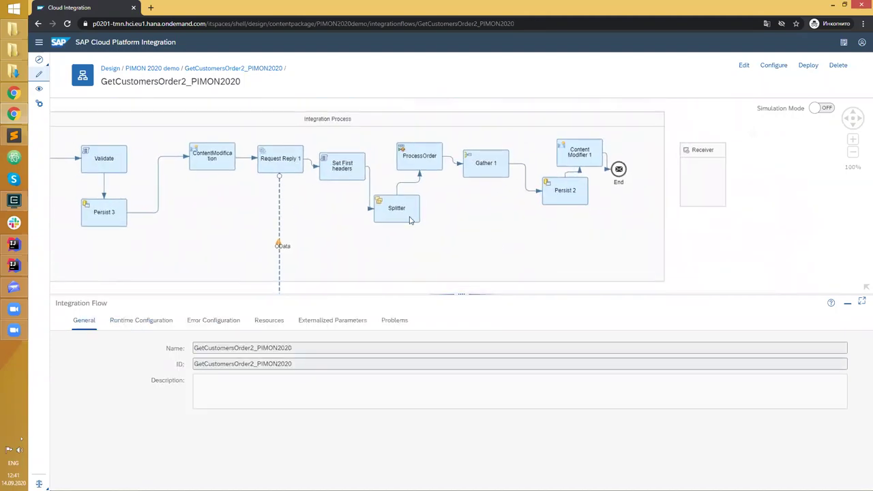
# - Inspect the Splitter, then confirm Run set header uses /script/SetHeaders.groovy
pyautogui.click(410, 220)
pyautogui.scroll(-1, 470, 240)
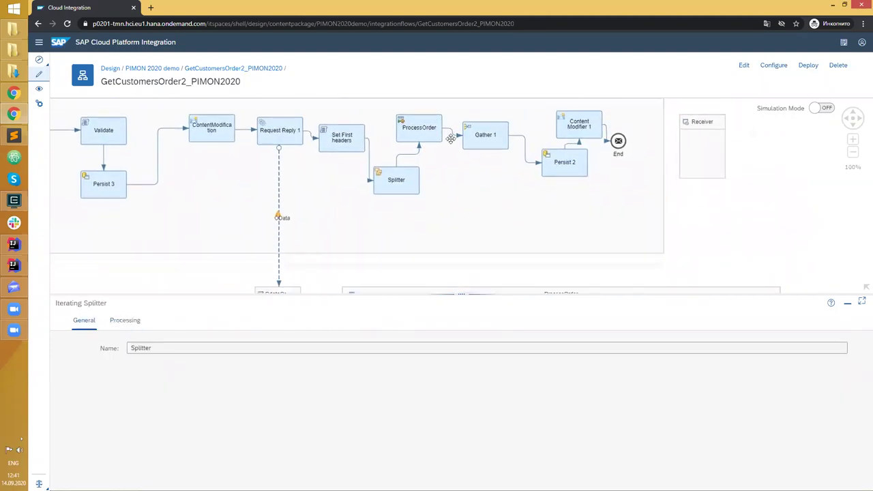
pyautogui.scroll(-5, 446, 140)
pyautogui.click(468, 200)
pyautogui.scroll(-1, 458, 189)
pyautogui.click(525, 178)
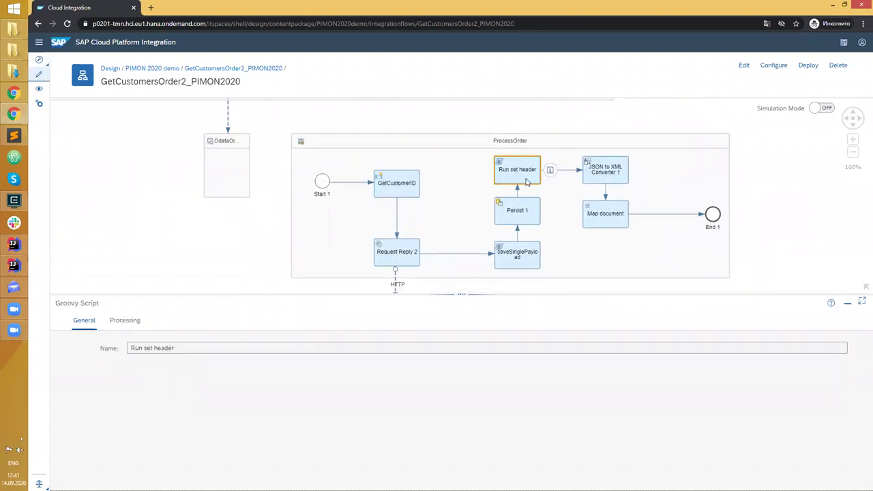
pyautogui.click(126, 321)
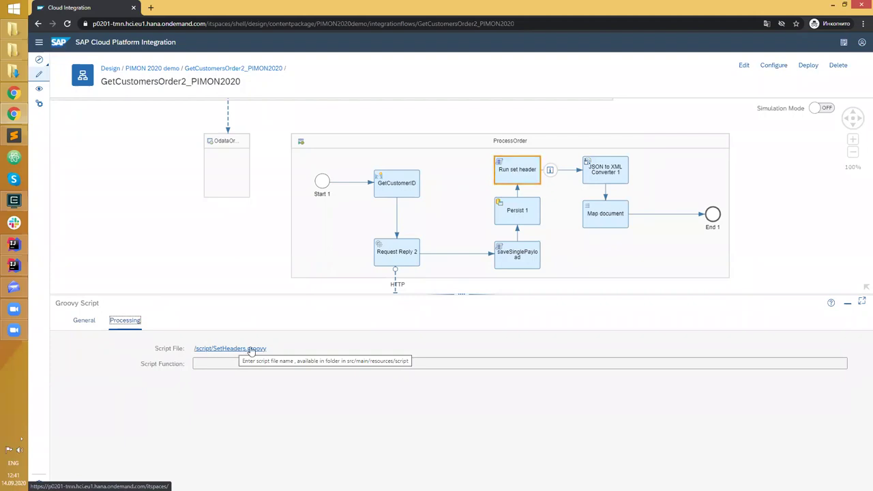
# - Inspect the Content Modifier 1 step and End event, then pan to the flow's start
pyautogui.click(462, 209)
pyautogui.scroll(3, 473, 179)
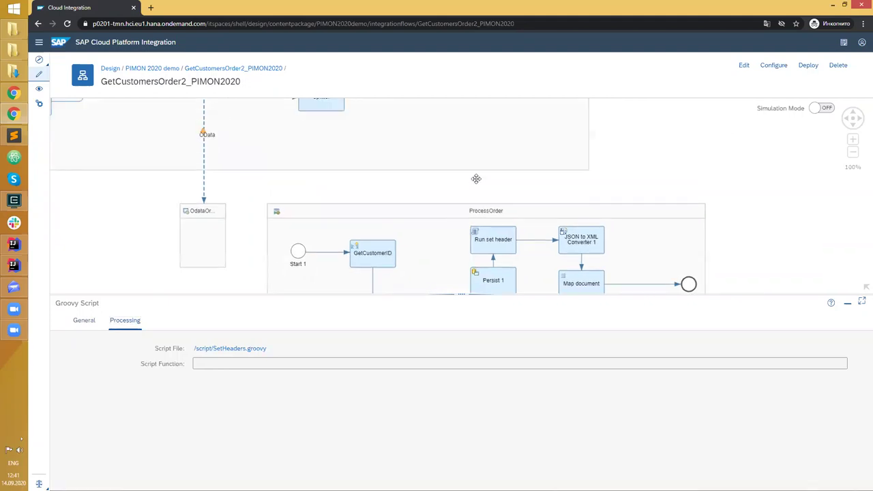
pyautogui.scroll(3, 360, 196)
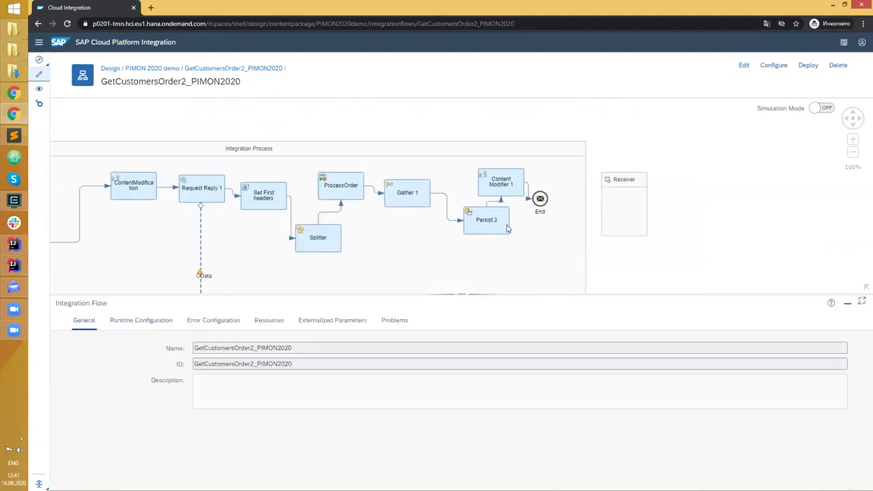
pyautogui.click(505, 185)
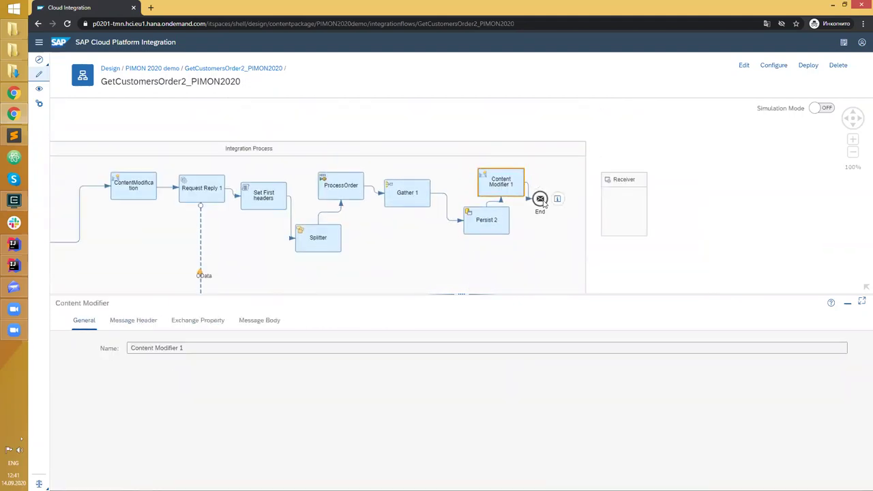
pyautogui.click(540, 198)
pyautogui.moveTo(445, 230); pyautogui.dragTo(328, 214)
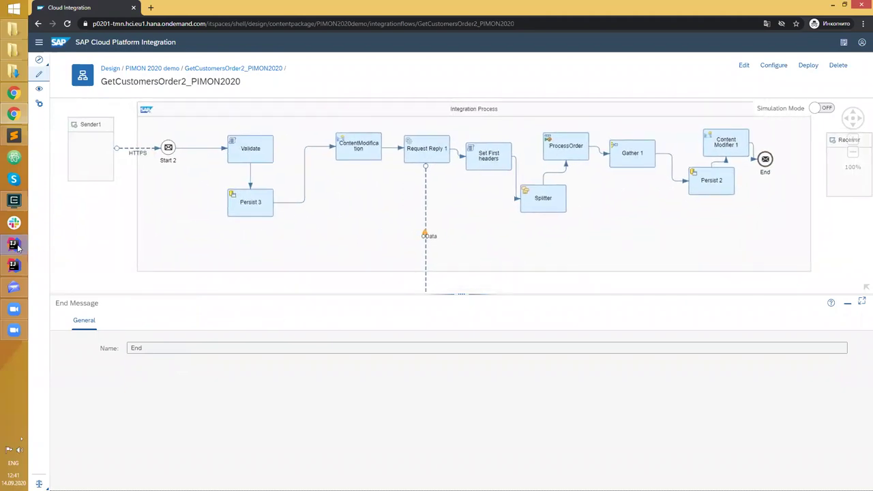
# - Synchronize all packages from agent p0201's Tracked Objects list in Figaf IRT
pyautogui.click(13, 94)
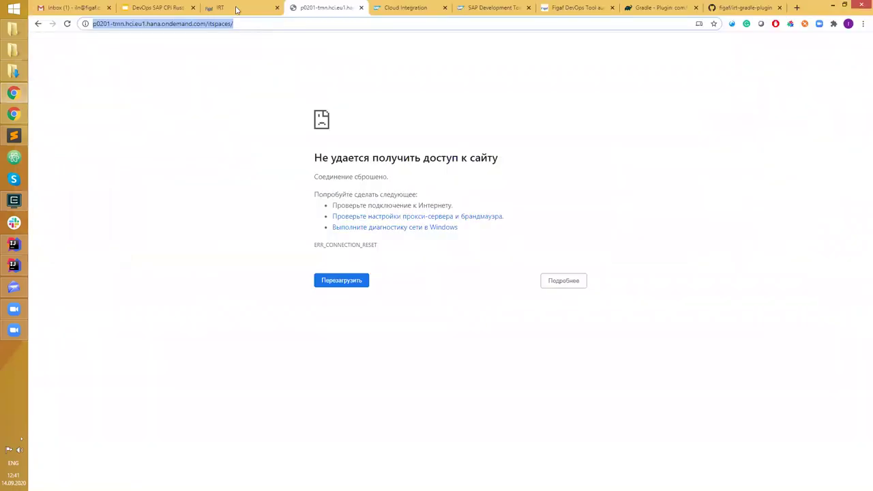
pyautogui.hotkey('ctrl', 'pageup')
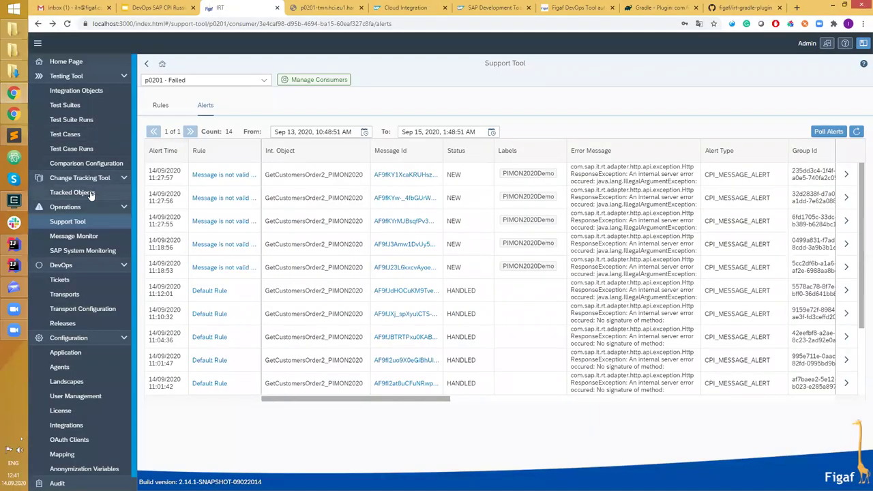
pyautogui.click(91, 195)
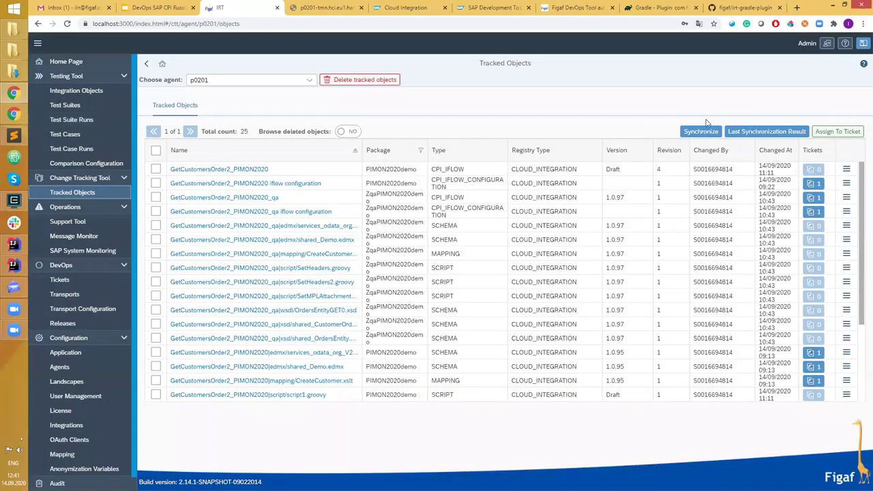
pyautogui.click(702, 133)
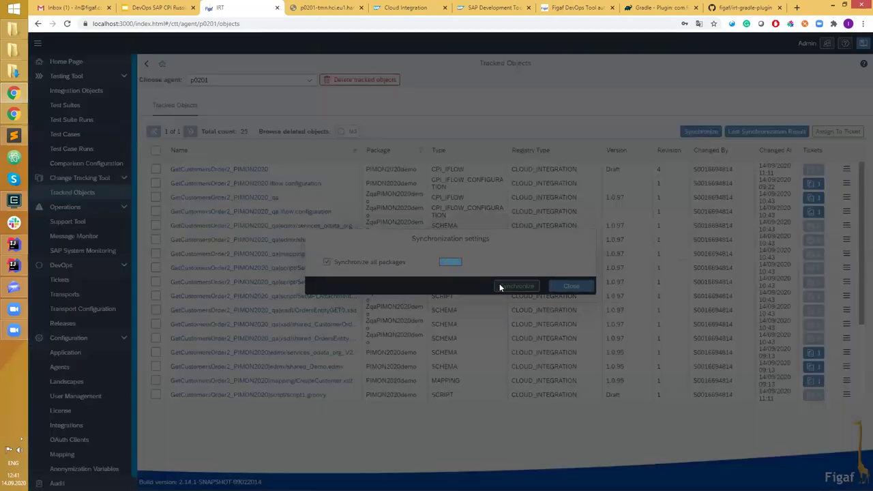
pyautogui.click(513, 293)
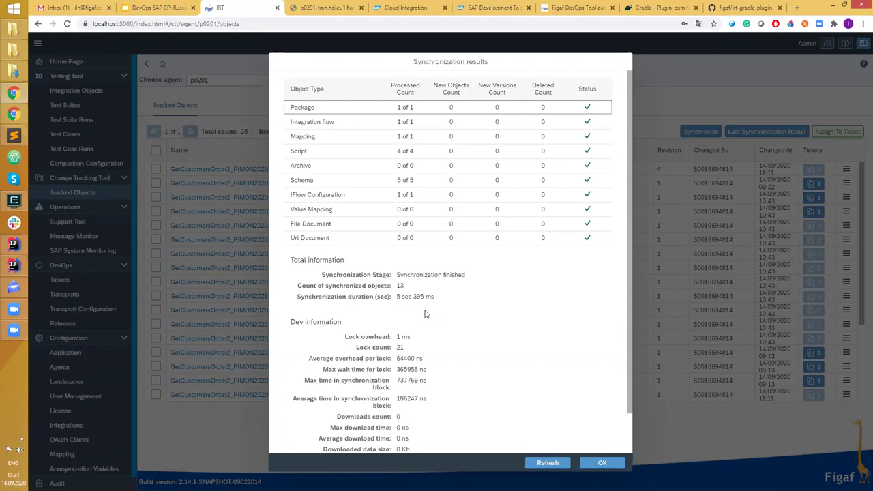
# - Close the synchronization results showing 13 objects processed and no new versions
pyautogui.click(10, 247)
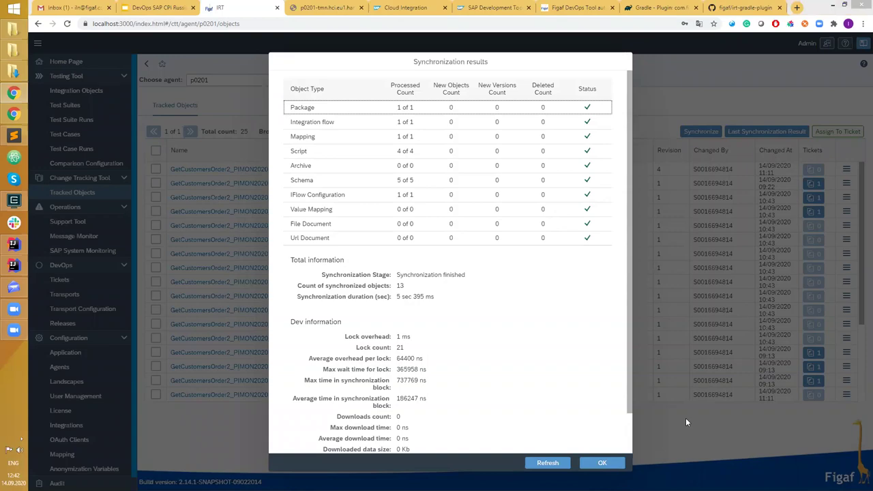
pyautogui.press('Escape')
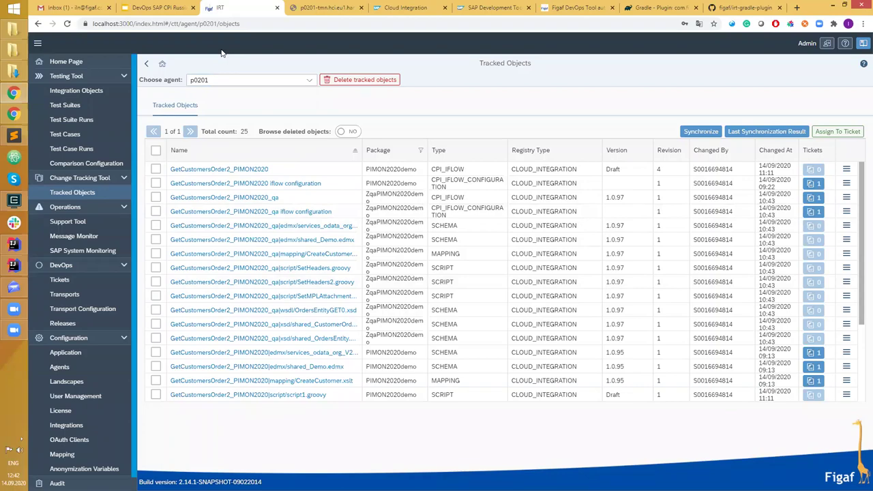
# - Choose Versions from the GetCustomersOrder2_PIMON2020 row's menu to show its change log
pyautogui.click(14, 245)
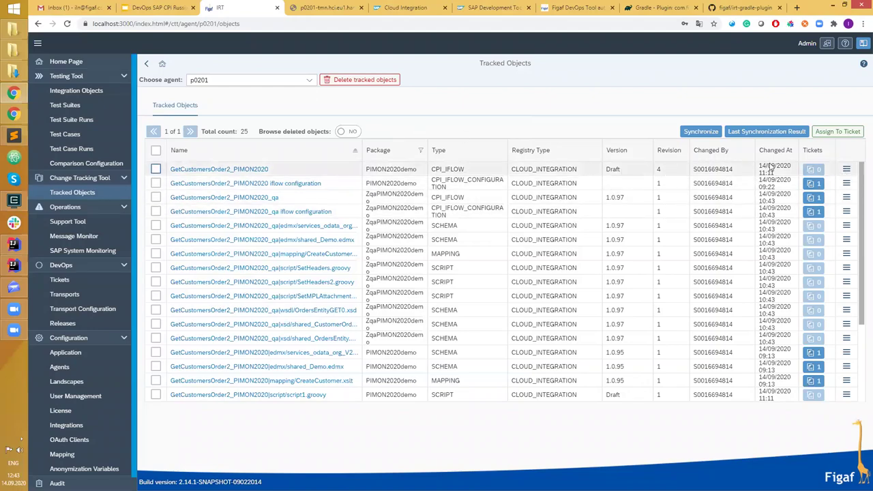
pyautogui.click(847, 169)
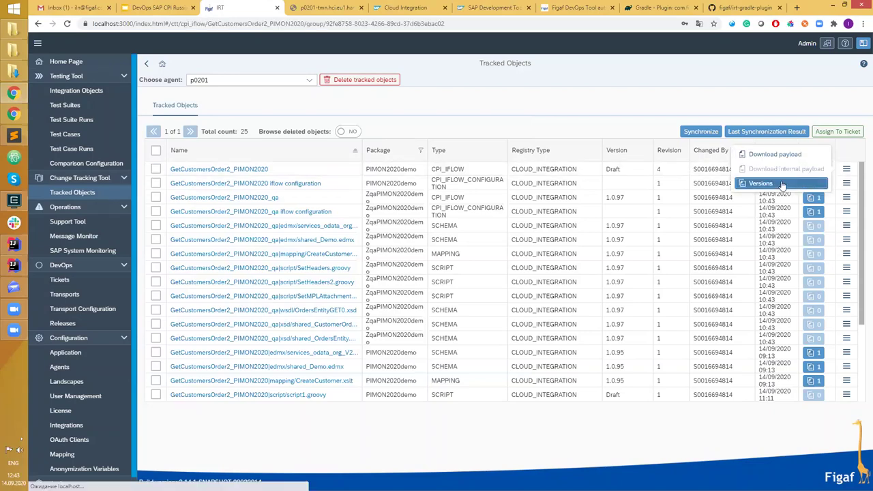
pyautogui.click(781, 184)
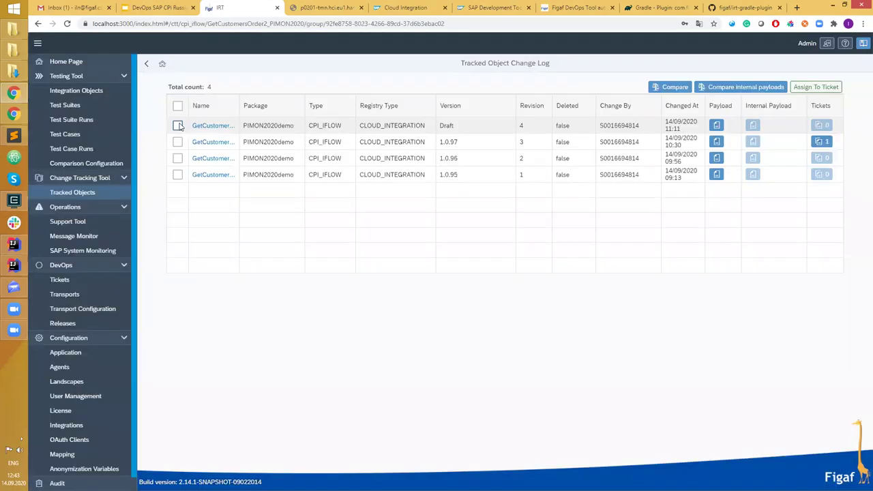
# - Compare Draft against 1.0.97 as BPMN models, stepping through the differences
pyautogui.click(282, 126)
pyautogui.click(282, 142)
pyautogui.click(669, 87)
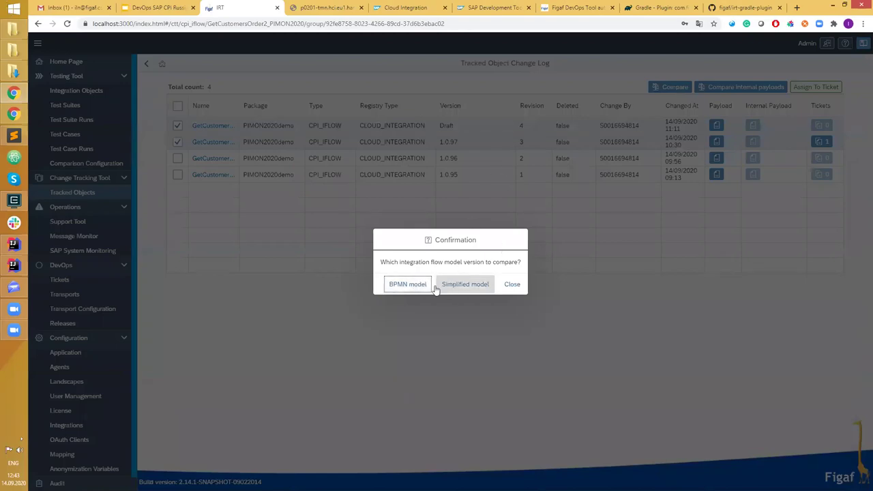
pyautogui.click(402, 286)
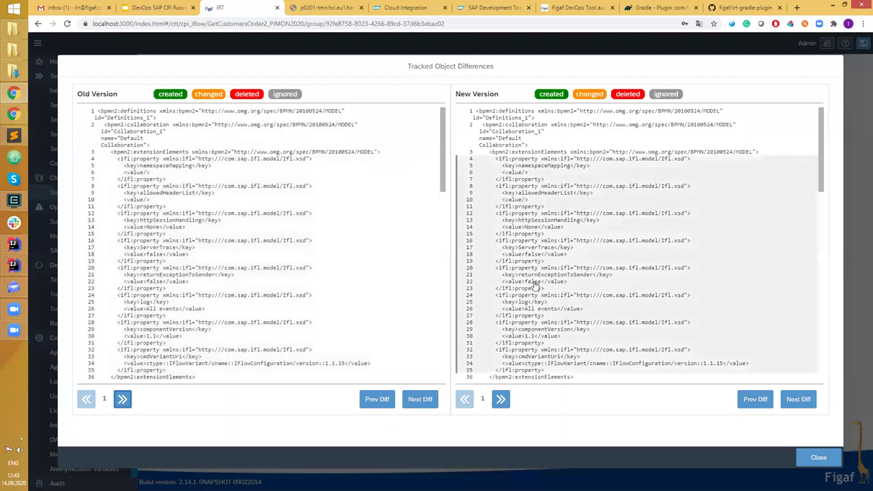
pyautogui.click(420, 399)
pyautogui.click(420, 399)
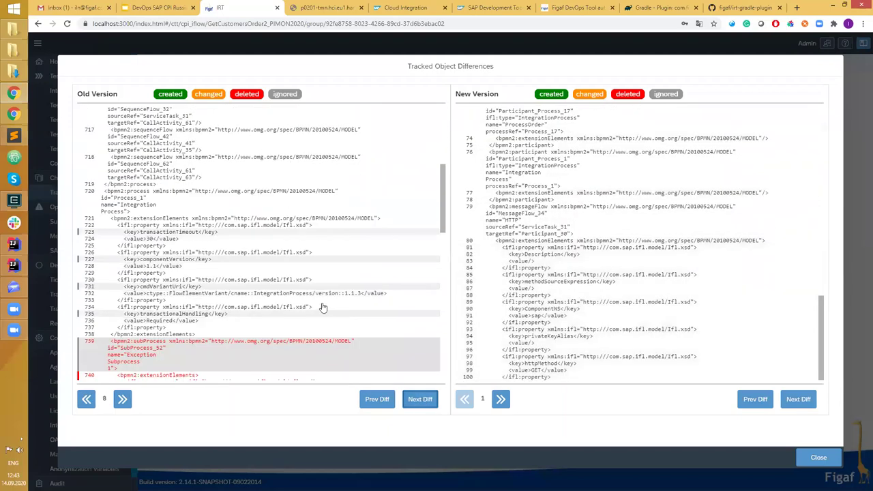
pyautogui.click(501, 399)
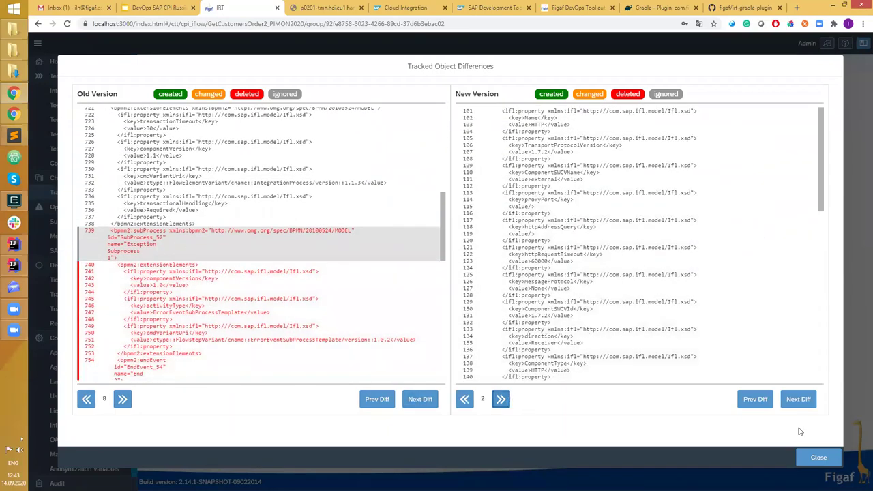
pyautogui.click(802, 459)
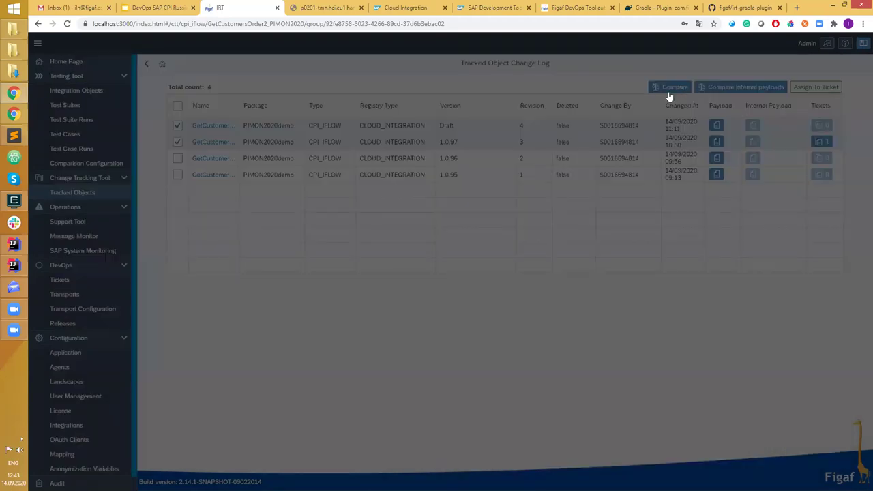
# - Compare the same two versions as simplified models, then close the differences
pyautogui.click(670, 89)
pyautogui.click(463, 285)
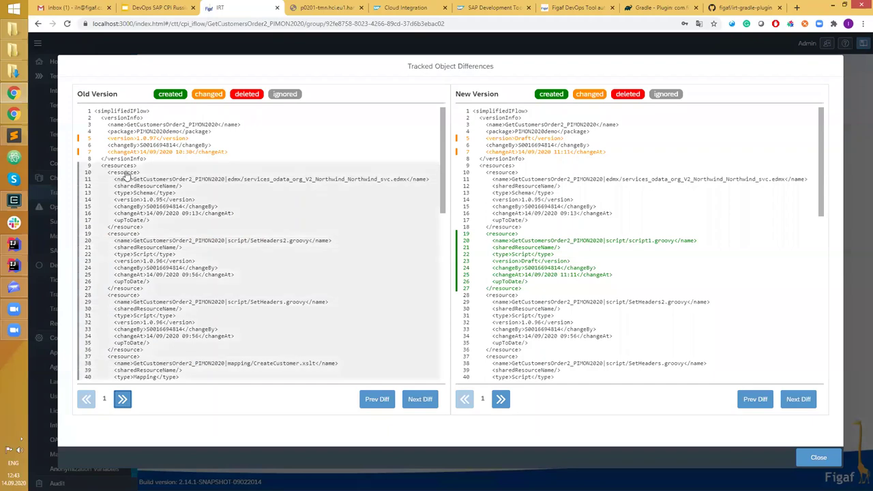
pyautogui.scroll(-3, 205, 189)
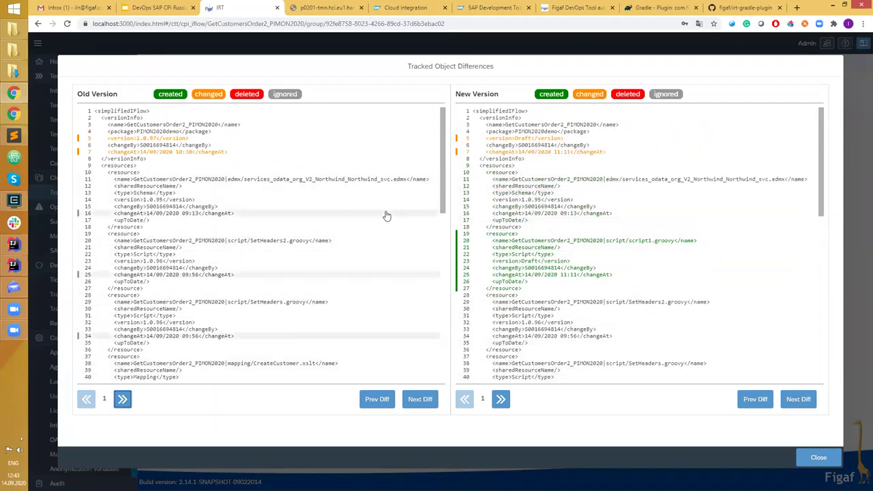
pyautogui.scroll(-10, 386, 216)
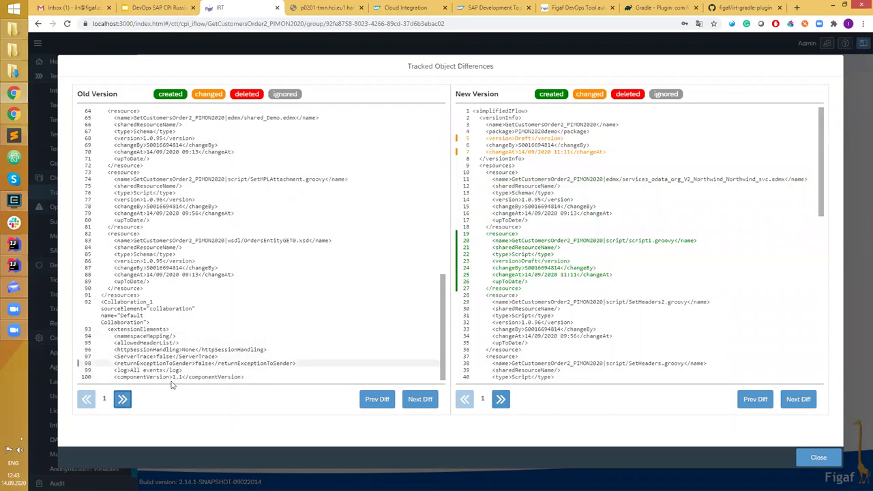
pyautogui.click(122, 399)
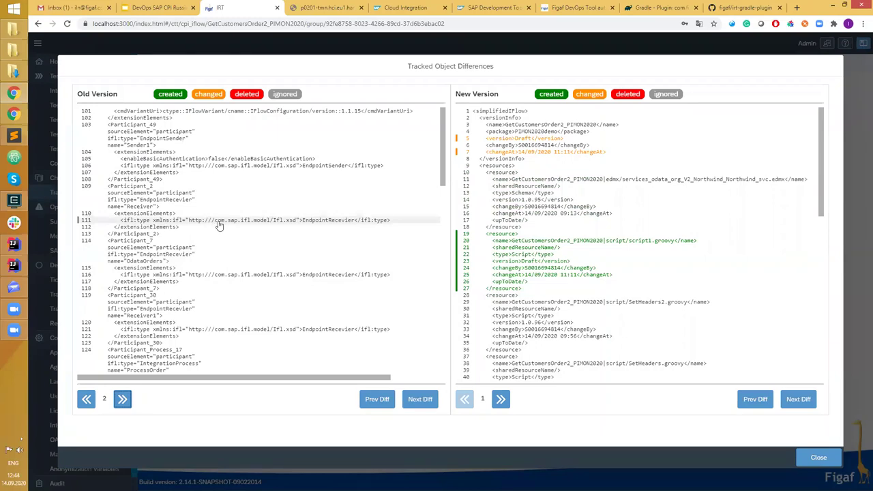
pyautogui.click(819, 458)
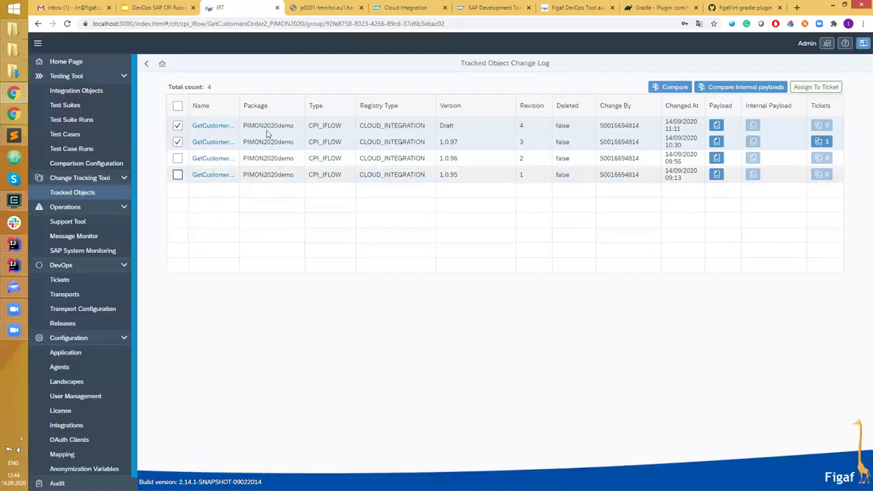
# - Review agent p0201's settings, including the local repository path, and cancel without saving
pyautogui.click(146, 63)
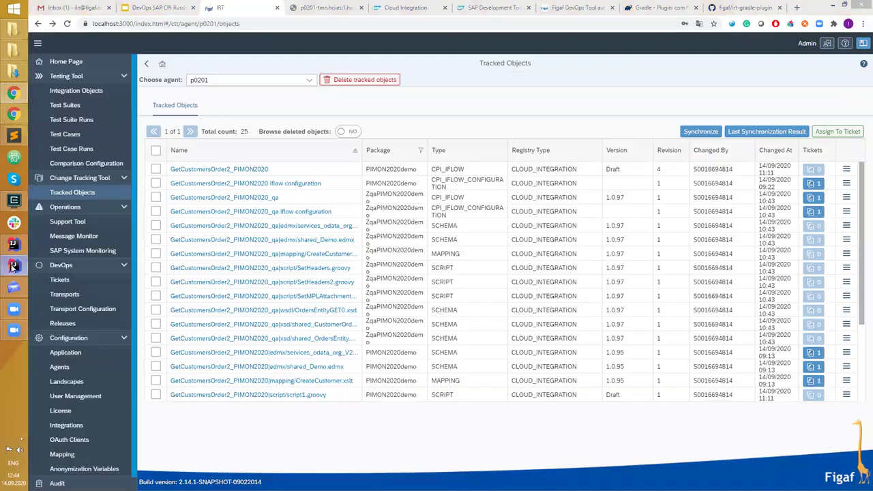
pyautogui.click(11, 266)
pyautogui.click(11, 266)
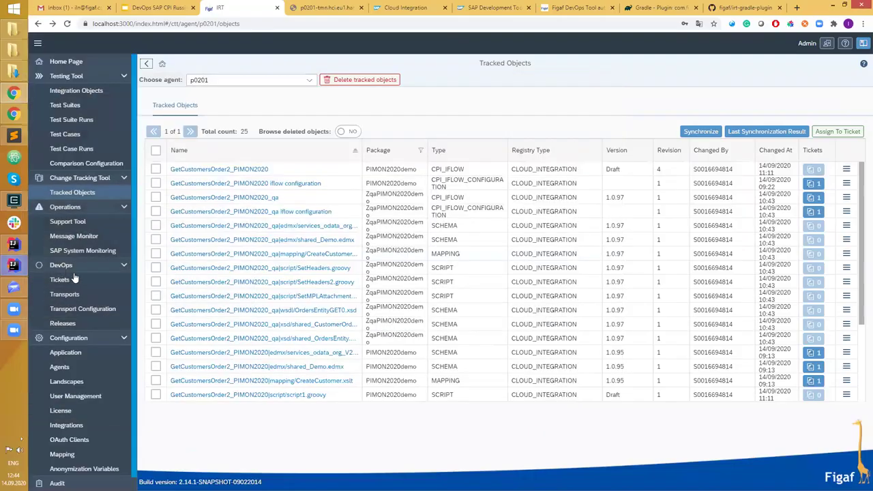
pyautogui.click(83, 368)
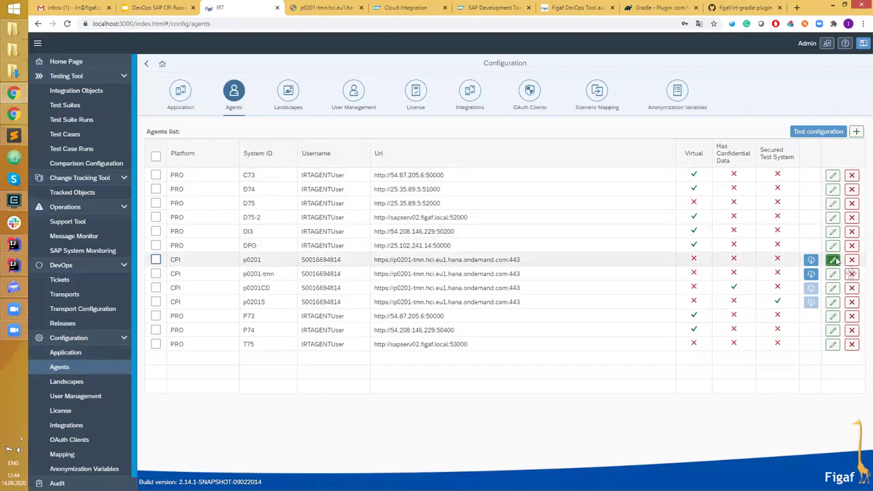
pyautogui.click(832, 259)
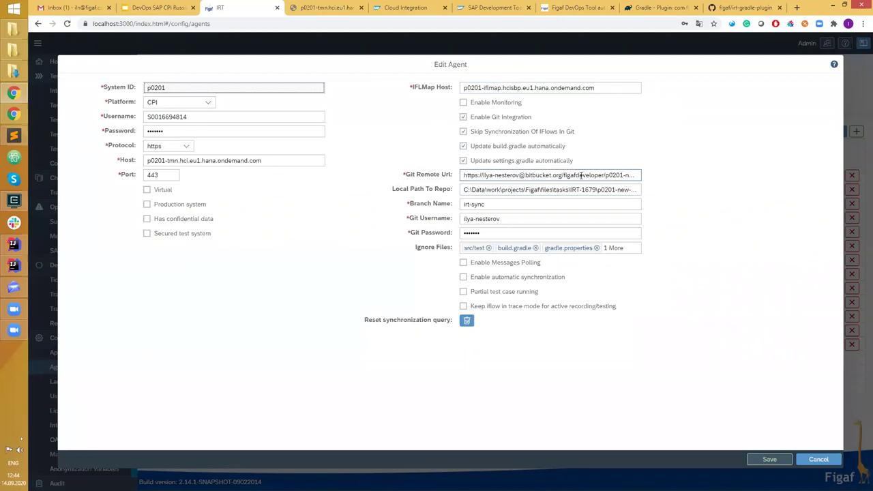
pyautogui.moveTo(523, 176); pyautogui.dragTo(641, 175)
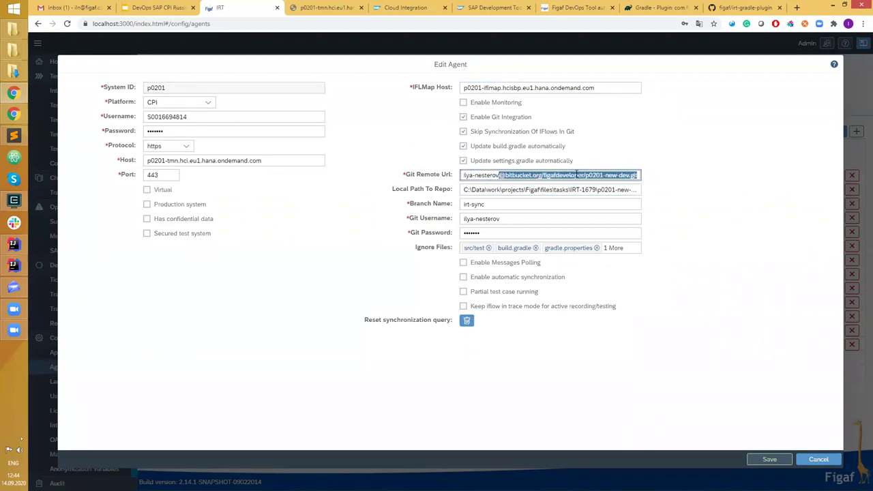
pyautogui.moveTo(518, 190); pyautogui.dragTo(648, 195)
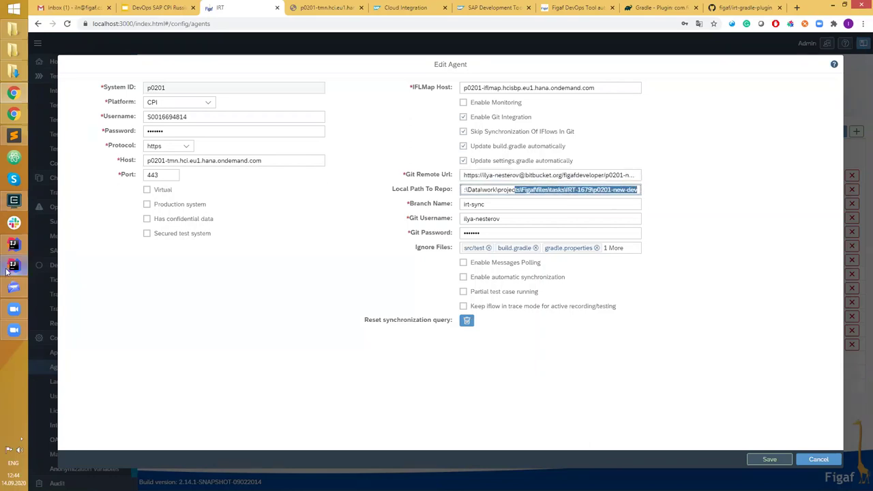
pyautogui.click(816, 458)
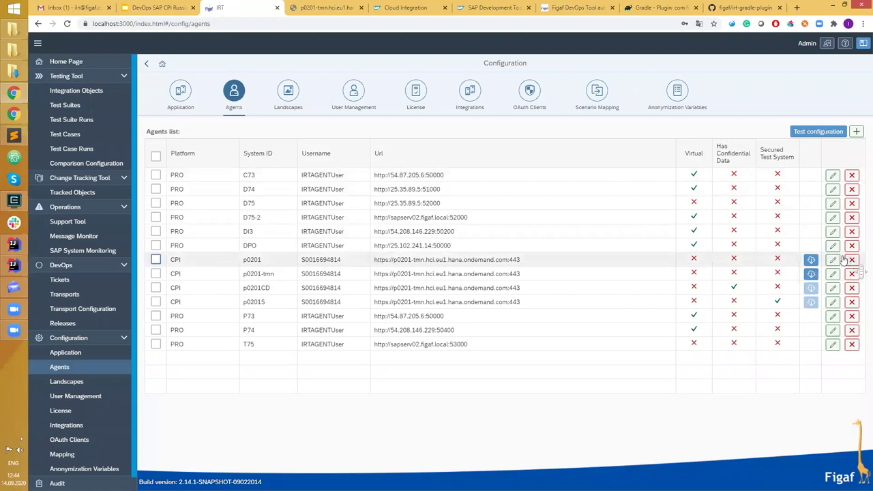
# - Reopen p0201's settings, leave Skip Synchronization Of IFlows In Git enabled, and cancel
pyautogui.click(833, 260)
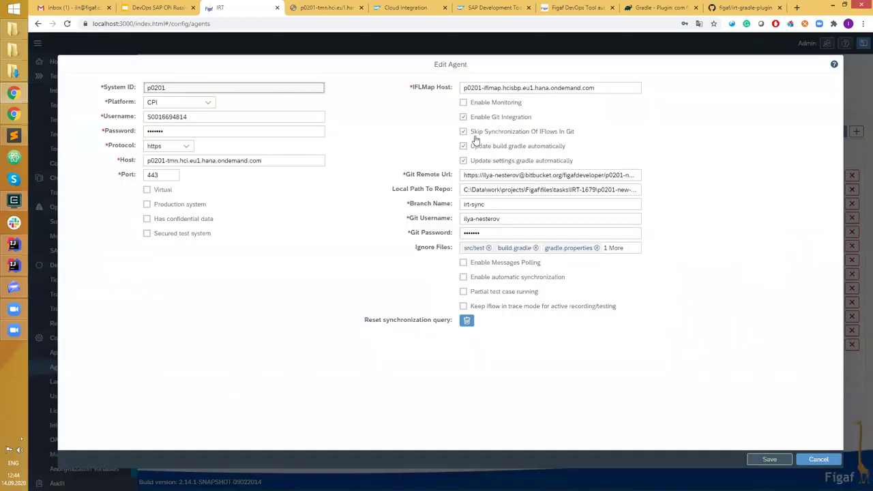
pyautogui.moveTo(472, 134); pyautogui.dragTo(574, 133)
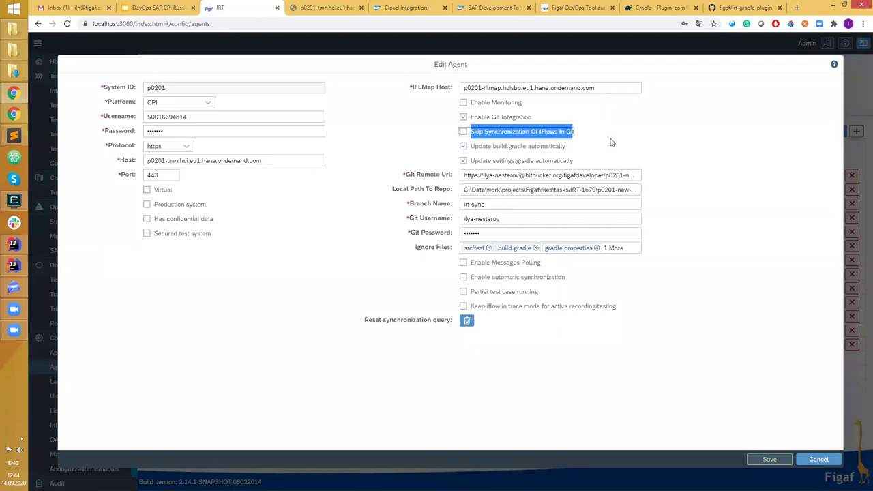
pyautogui.click(550, 135)
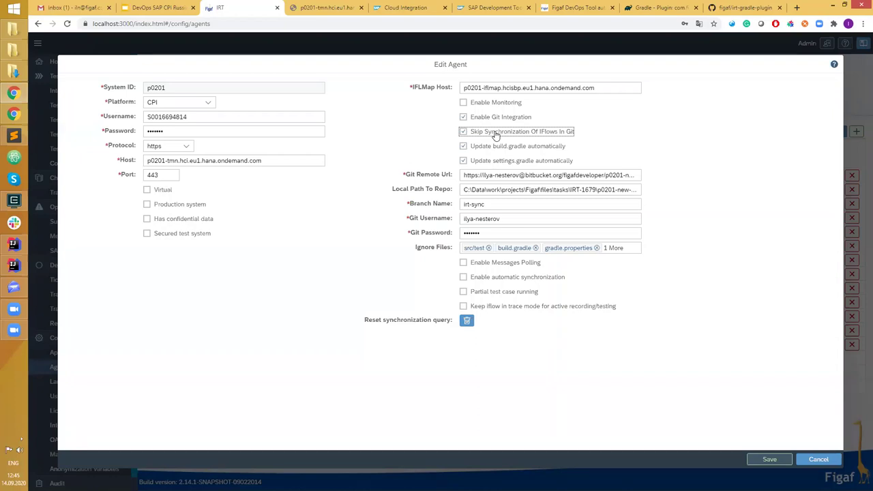
pyautogui.click(818, 459)
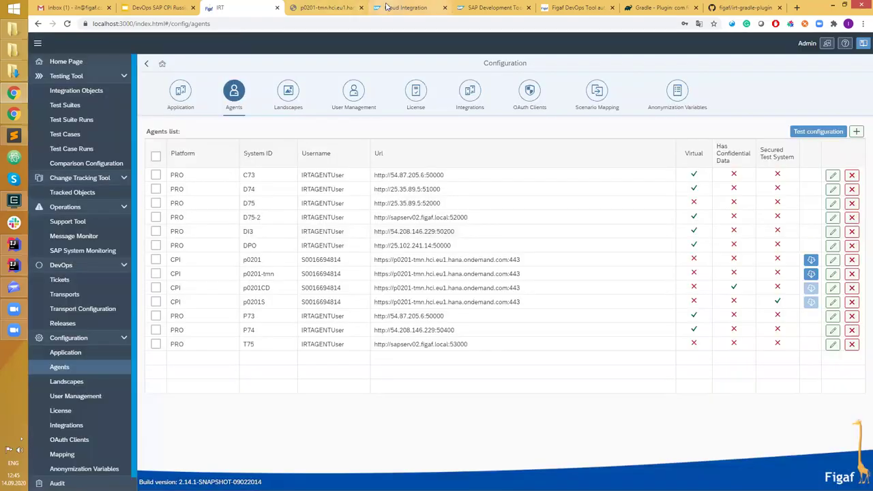
# - Copy GetCustomersOrder2_PIMON2020 in the PIMON 2020 demo package as GetCustomersOrder2_PIMON2020_1
pyautogui.click(392, 8)
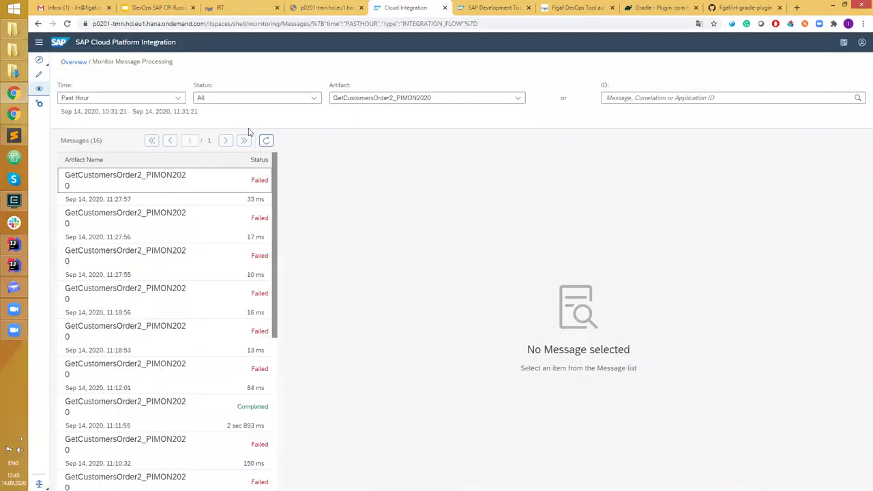
pyautogui.click(12, 116)
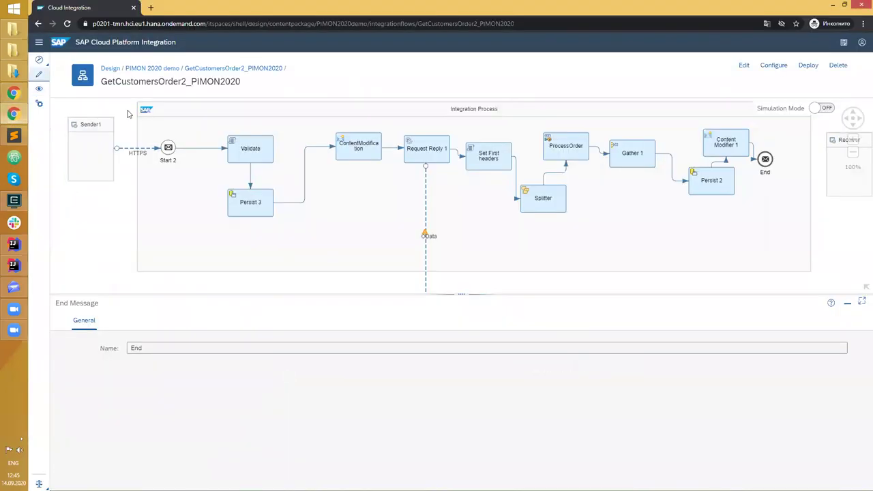
pyautogui.click(146, 69)
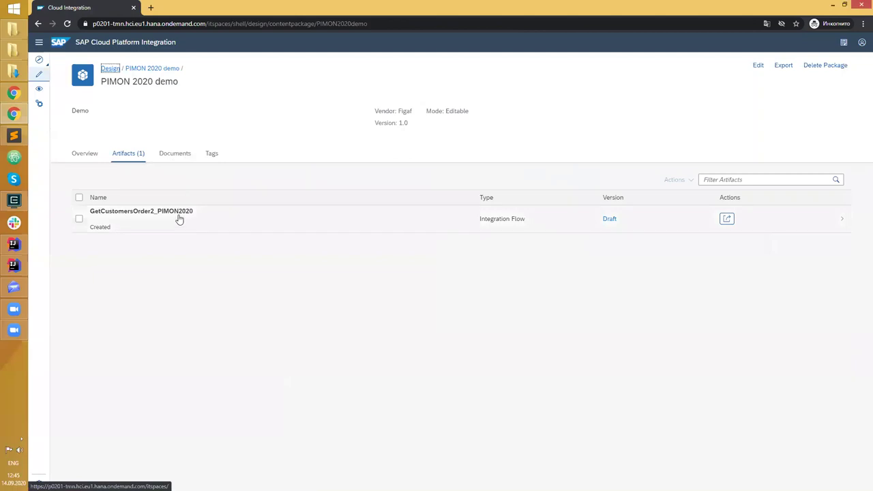
pyautogui.click(178, 218)
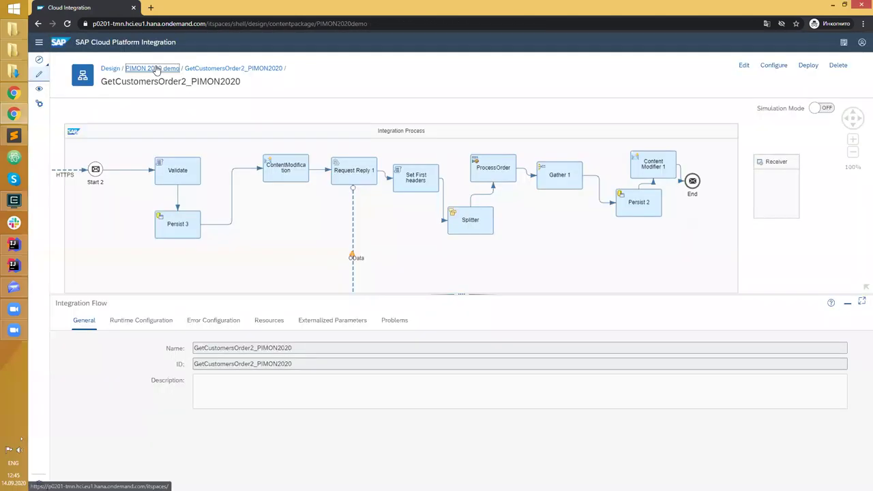
pyautogui.click(152, 69)
pyautogui.click(726, 218)
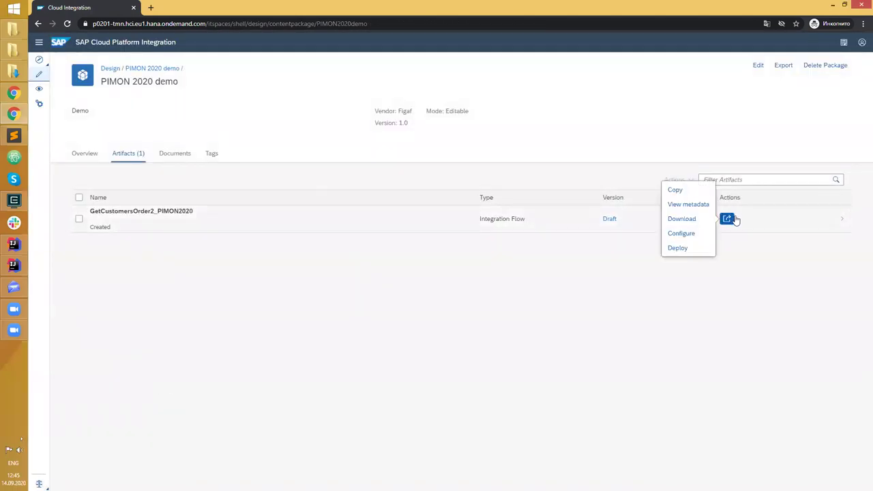
pyautogui.click(683, 191)
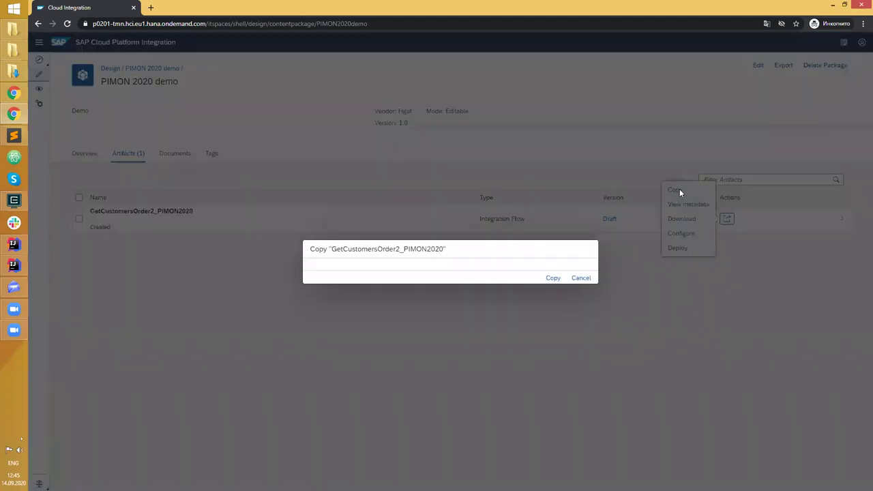
pyautogui.moveTo(500, 248); pyautogui.dragTo(486, 249)
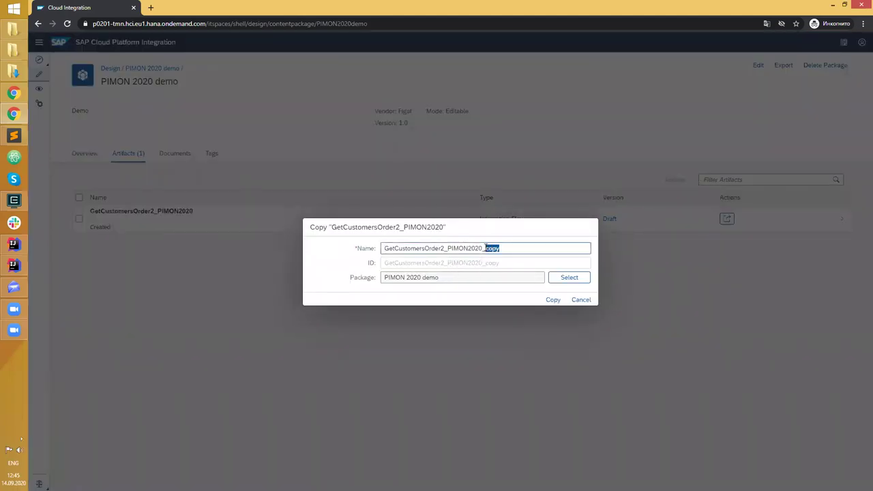
pyautogui.press('BackSpace')
pyautogui.click(552, 302)
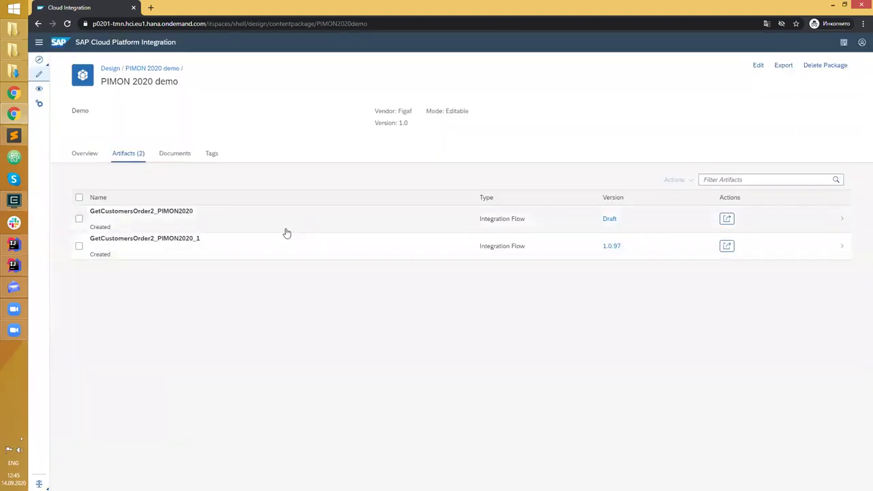
# - Change the copy's HTTPS sender address to /pimon2020/GetCustomerOrder2-1 and save the flow
pyautogui.click(473, 242)
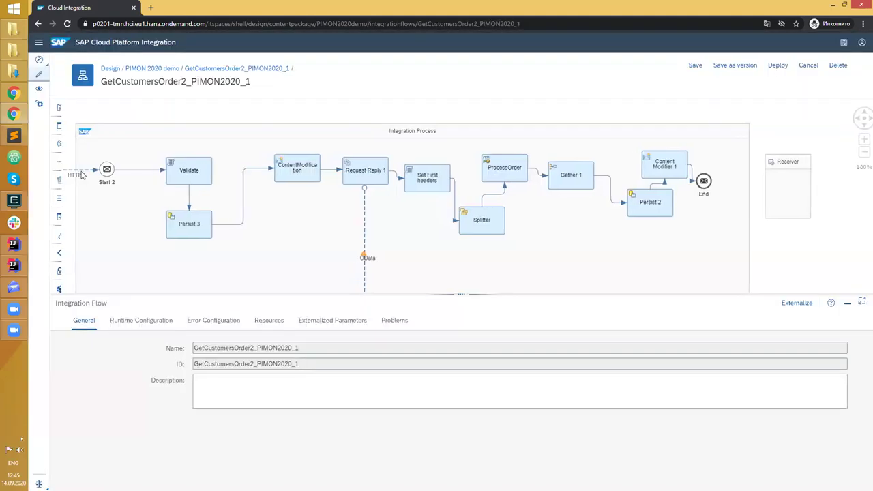
pyautogui.click(82, 170)
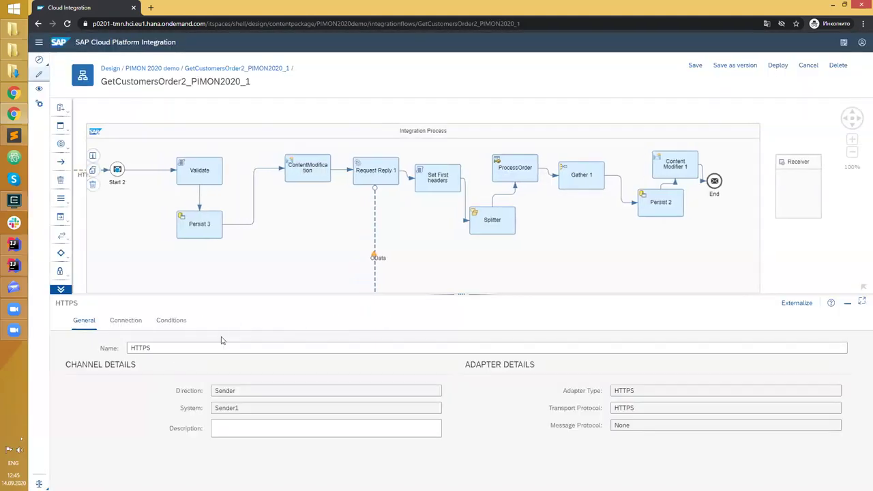
pyautogui.click(126, 320)
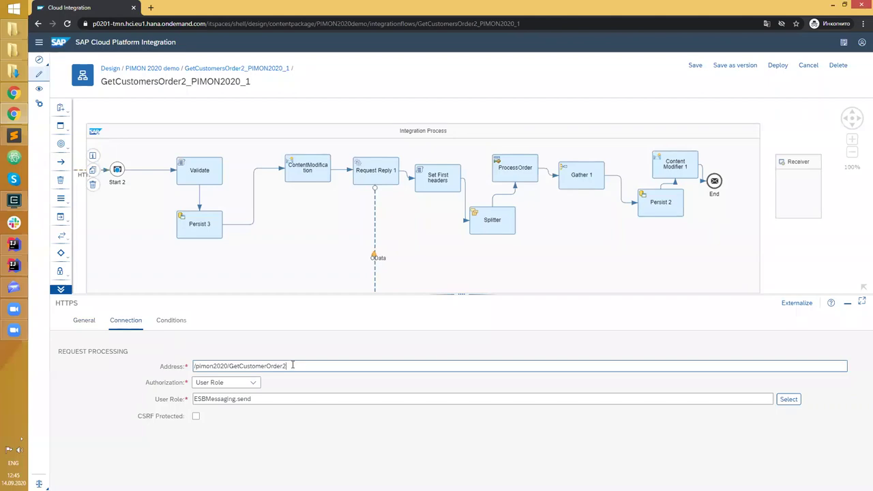
pyautogui.click(696, 65)
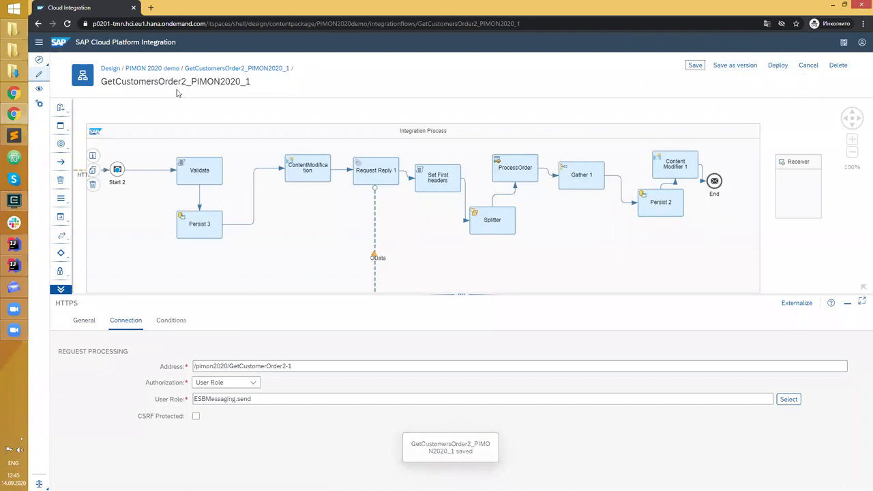
pyautogui.click(164, 71)
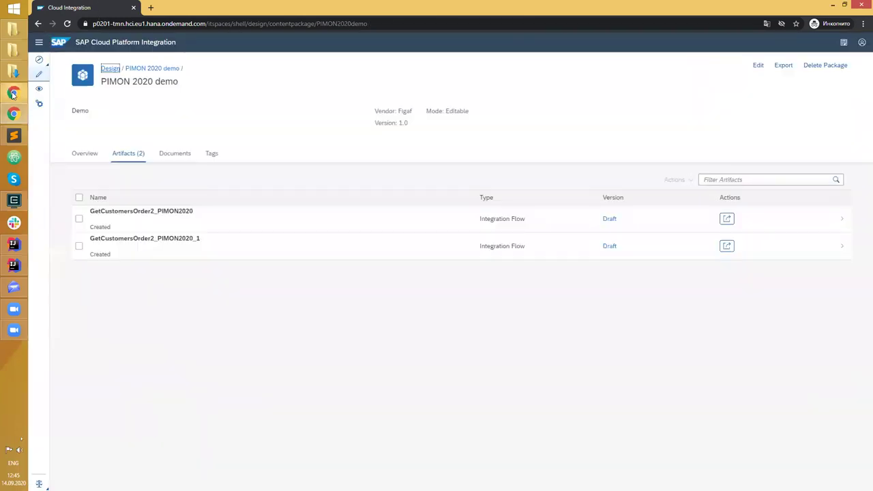
pyautogui.click(12, 94)
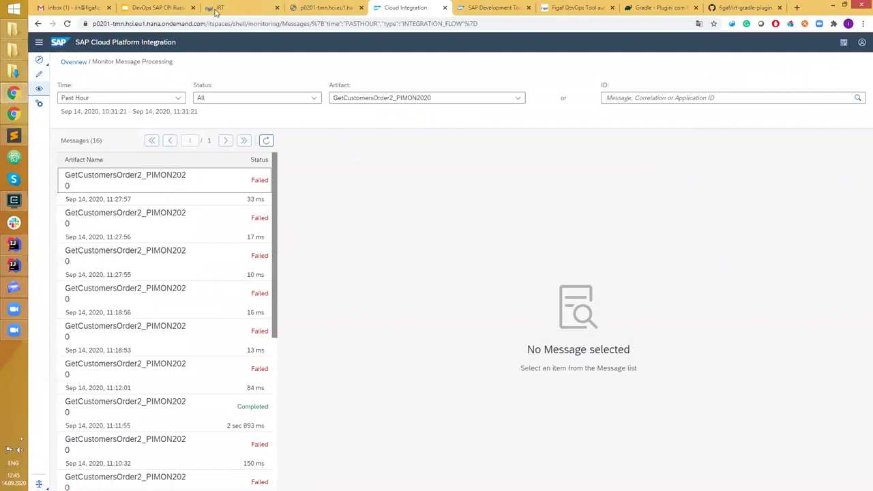
# - Synchronize all packages in p0201's Tracked Objects, refreshing until done, then close the results
pyautogui.hotkey('ctrl', '3')
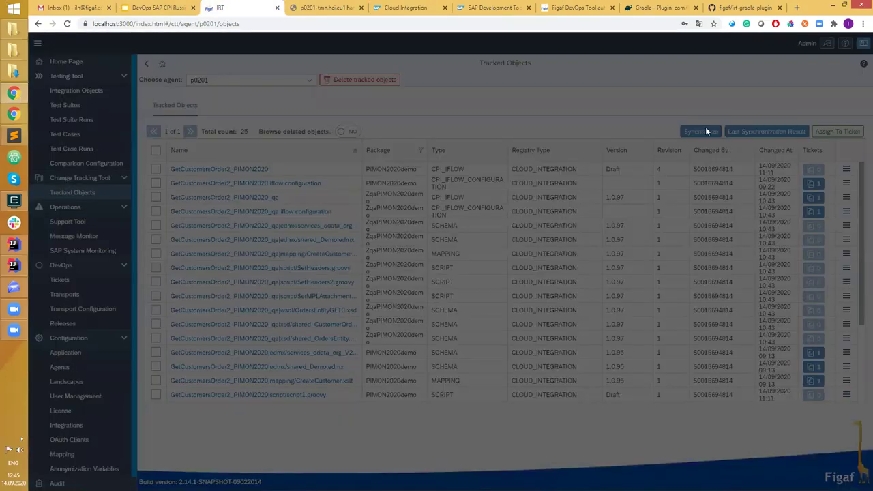
pyautogui.click(702, 130)
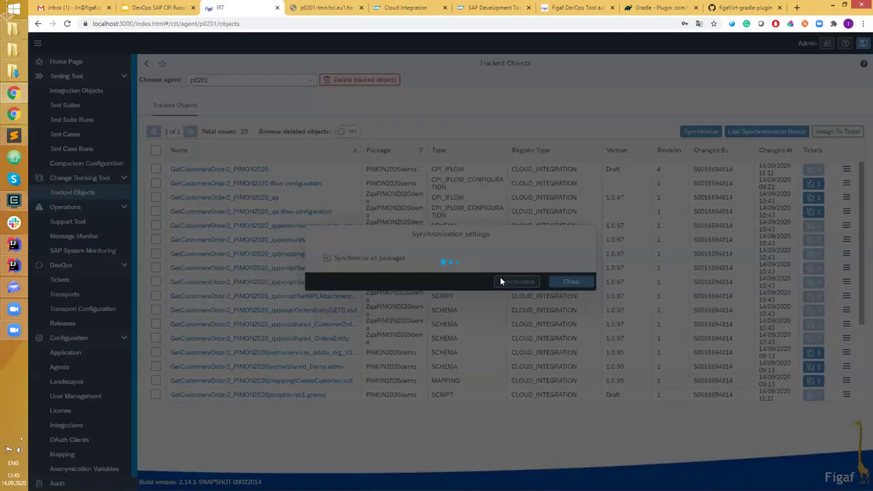
pyautogui.click(516, 294)
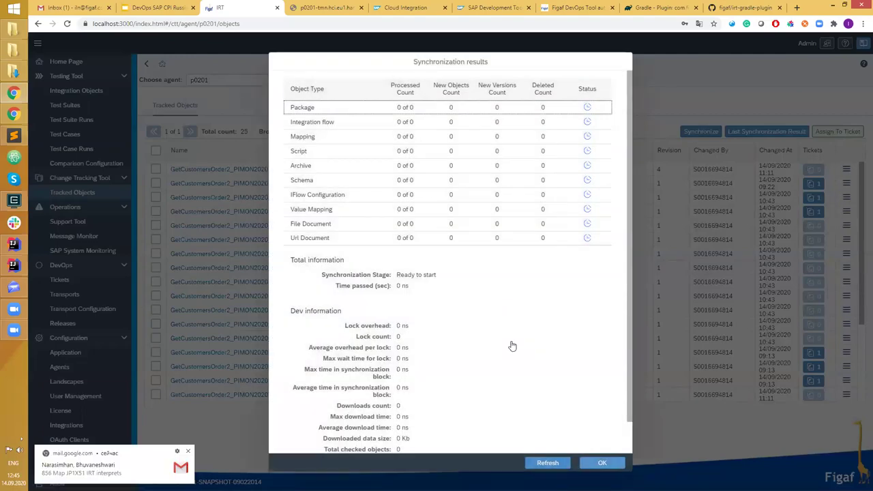
pyautogui.click(538, 463)
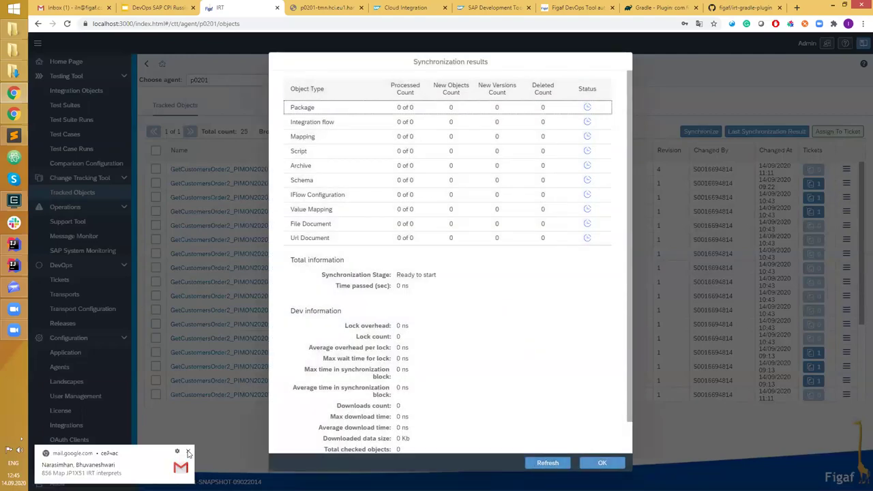
pyautogui.click(548, 464)
pyautogui.click(548, 464)
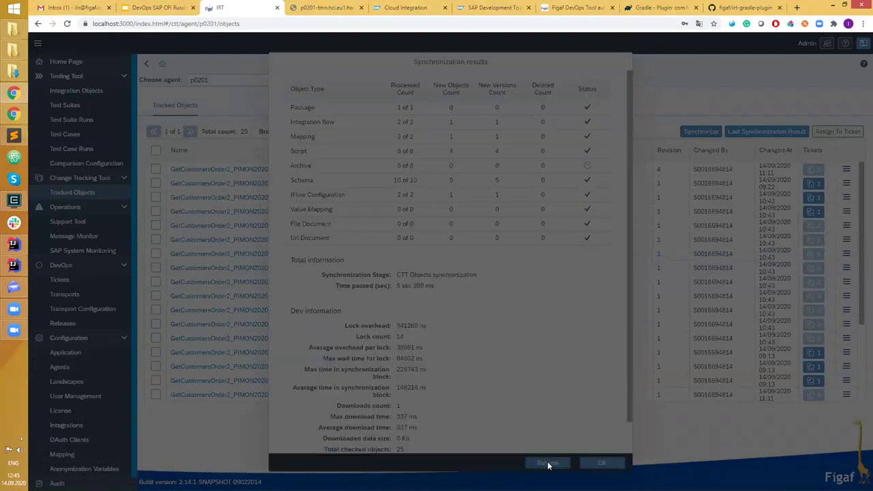
pyautogui.click(548, 464)
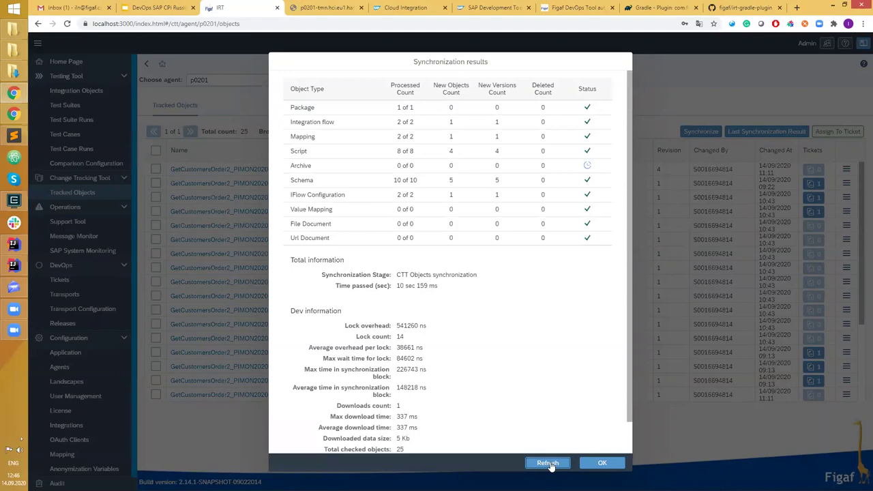
pyautogui.click(548, 463)
pyautogui.click(548, 463)
pyautogui.click(548, 463)
pyautogui.click(549, 463)
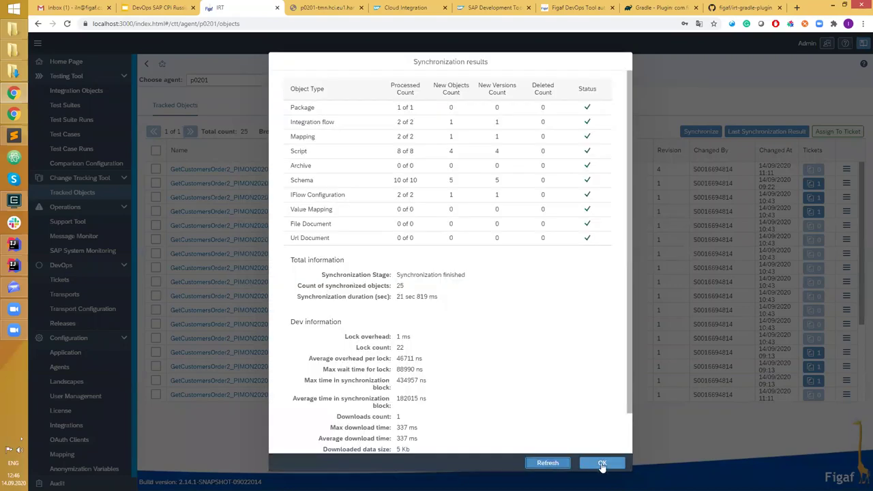
pyautogui.click(602, 463)
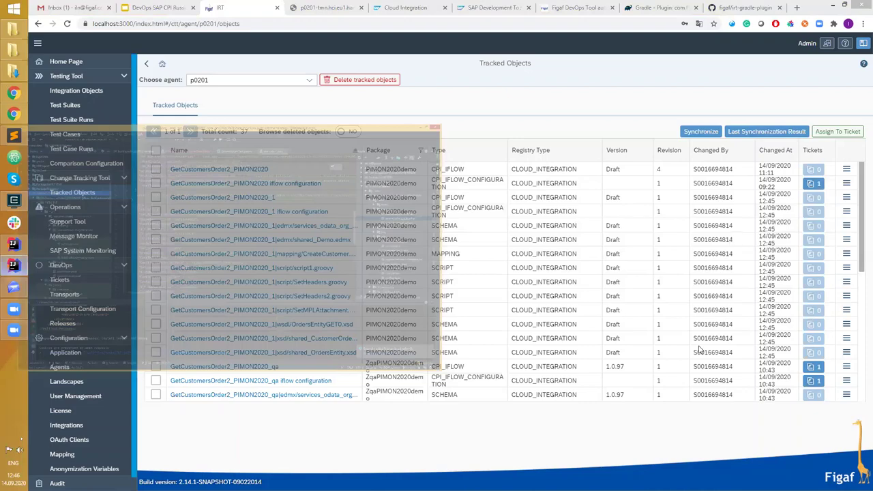
# - After reviewing the 37 tracked objects, switch to IntelliJ IDEA
pyautogui.hotkey('alt', 'Tab')
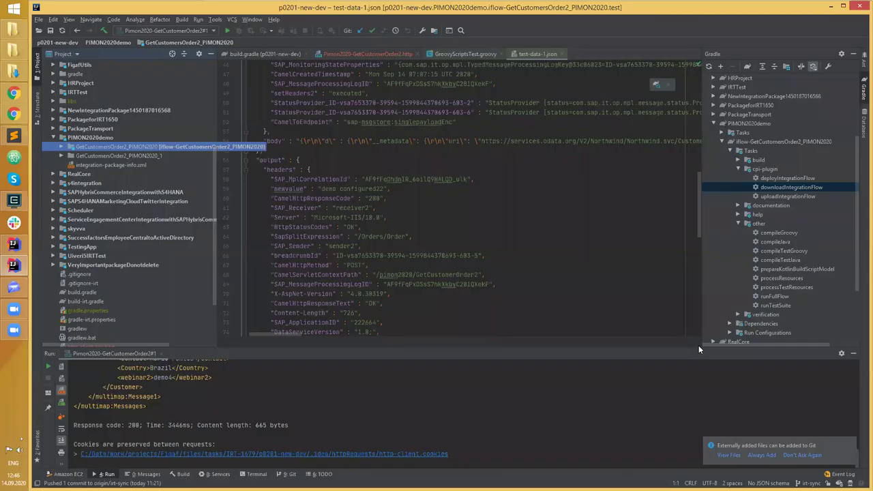
# - Return from the IntelliJ Project tree to the IRT Edit Agent dialog for p0201
pyautogui.hotkey('alt', 'Tab')
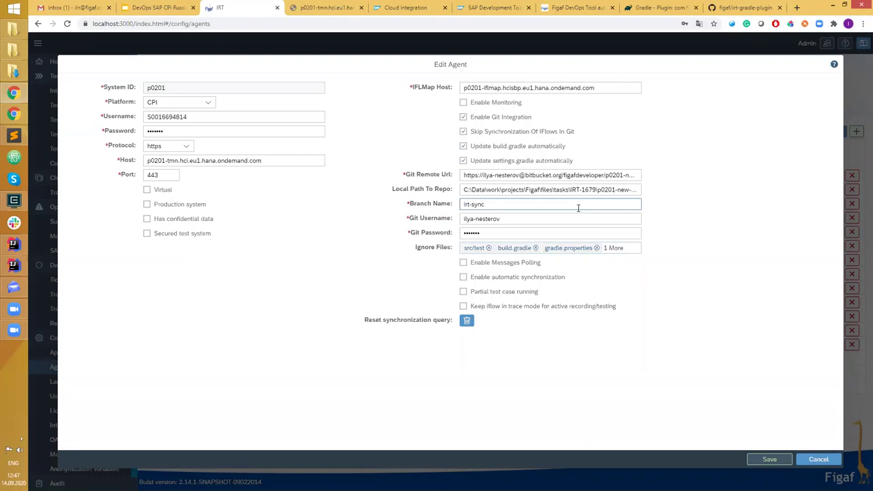
# - Cancel the p0201 Edit Agent dialog and go back to IntelliJ IDEA
pyautogui.click(826, 460)
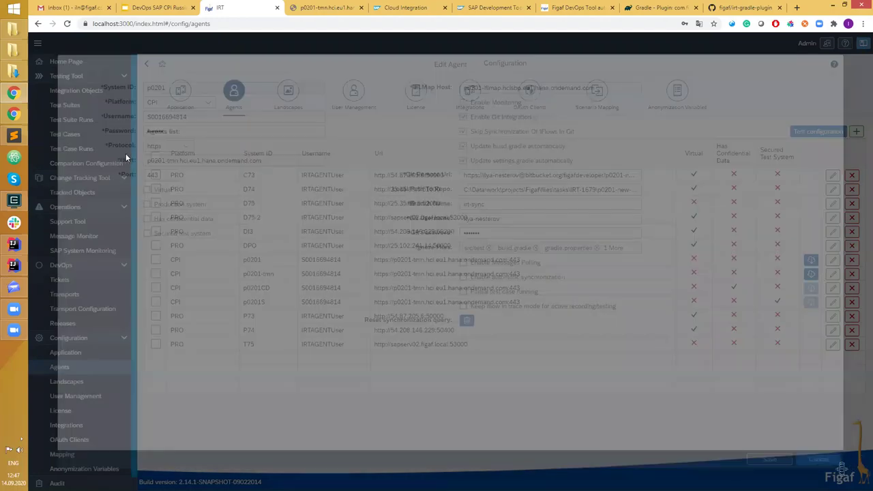
pyautogui.hotkey('alt', 'Tab')
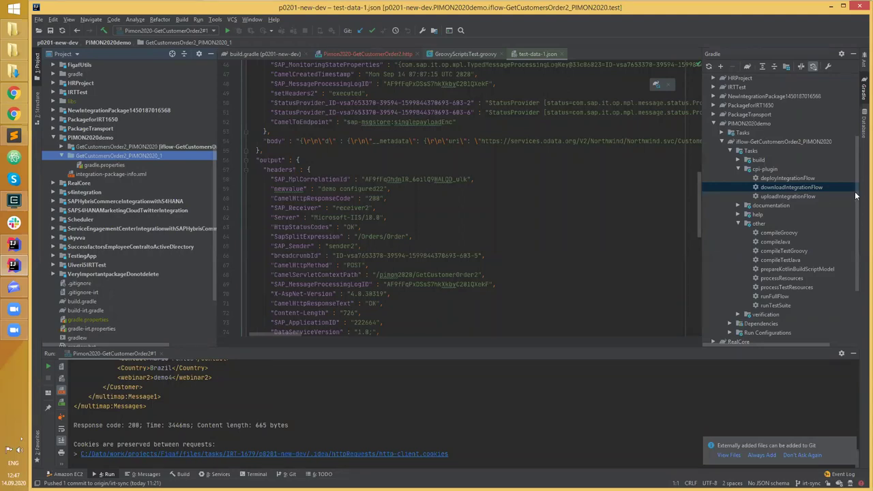
# - Open build.gradle after browsing the cpi-plugin Gradle tasks, then bring up p0201's agent settings
pyautogui.moveTo(788, 346); pyautogui.dragTo(788, 413)
pyautogui.scroll(3, 763, 225)
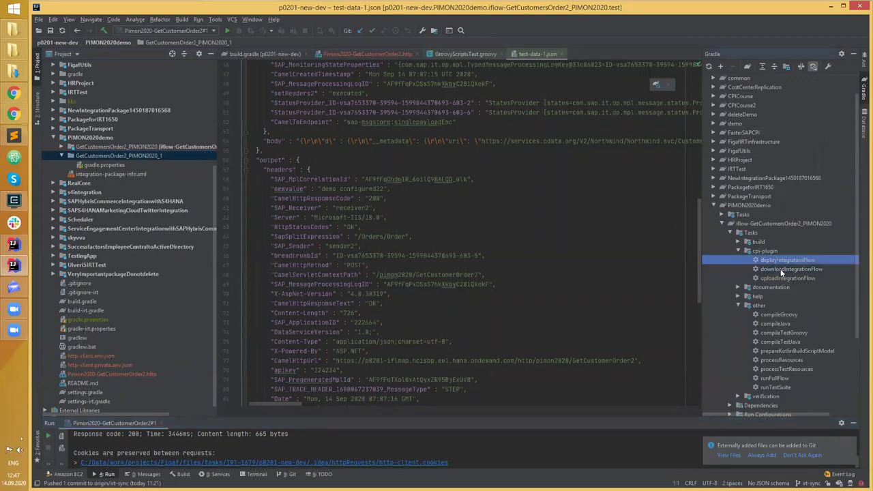
pyautogui.click(782, 275)
pyautogui.click(745, 268)
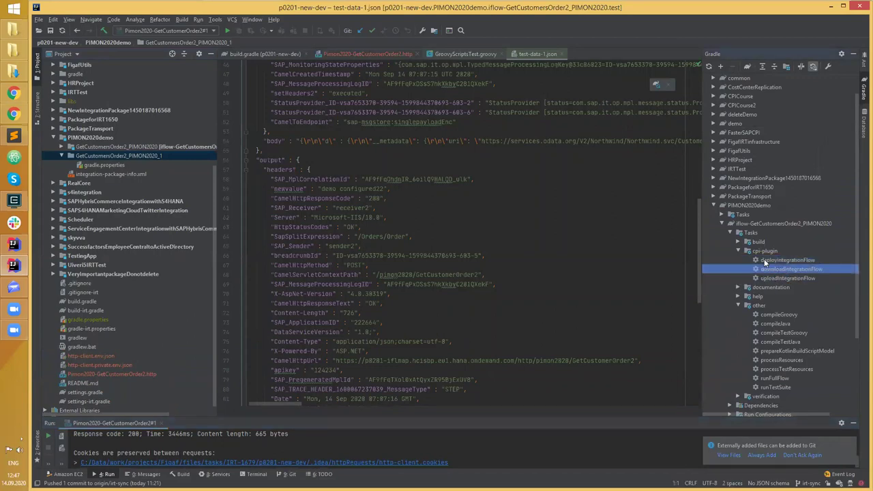
pyautogui.click(750, 204)
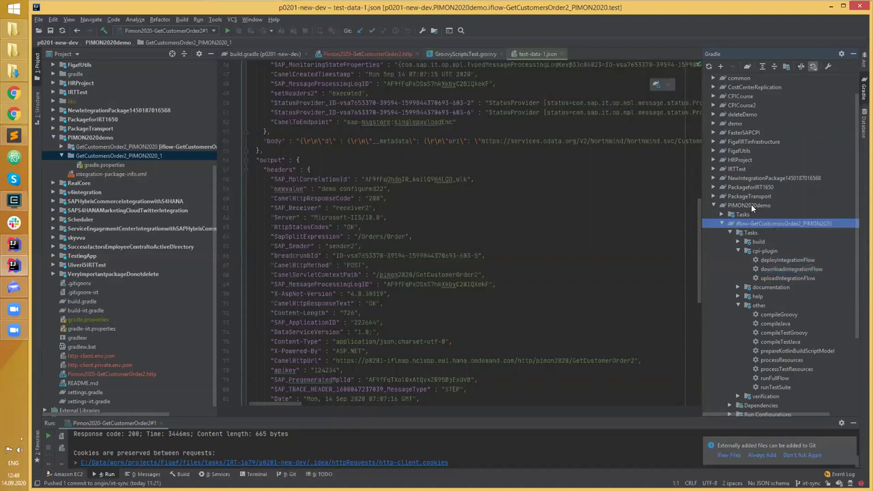
pyautogui.scroll(1, 798, 178)
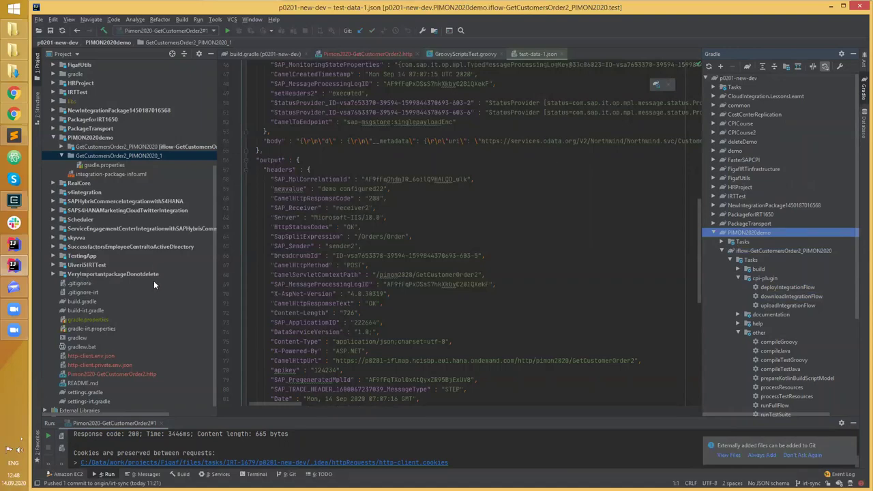
pyautogui.doubleClick(88, 300)
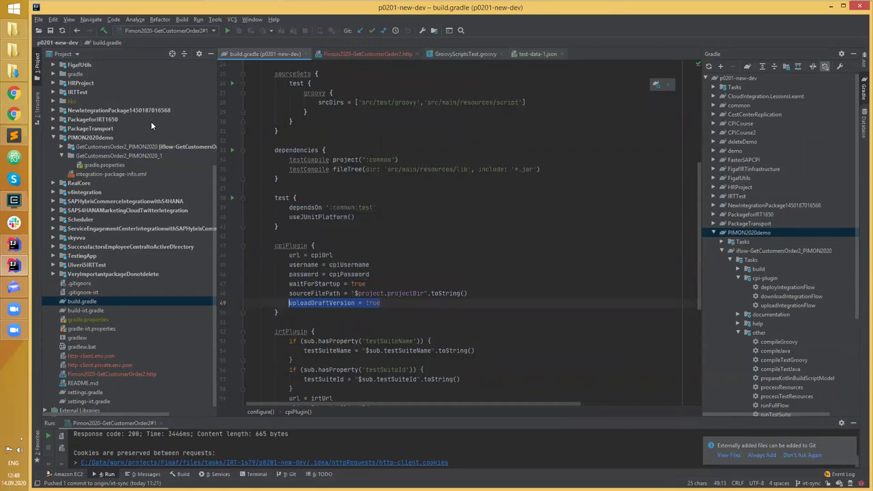
pyautogui.click(13, 94)
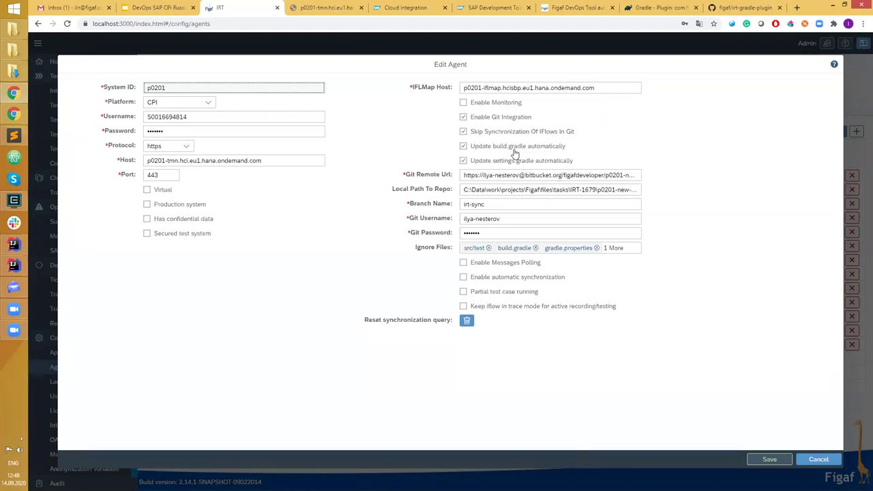
# - Cancel the p0201 agent settings and return to build.gradle in IntelliJ
pyautogui.click(819, 459)
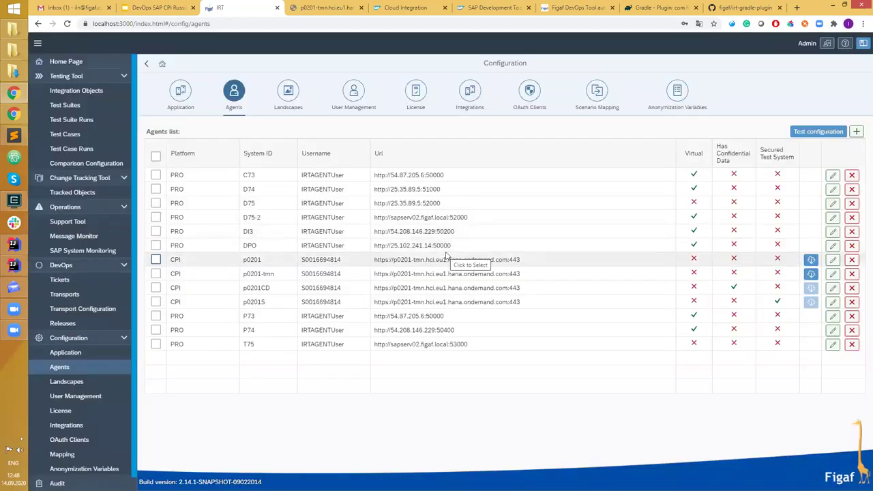
pyautogui.click(14, 265)
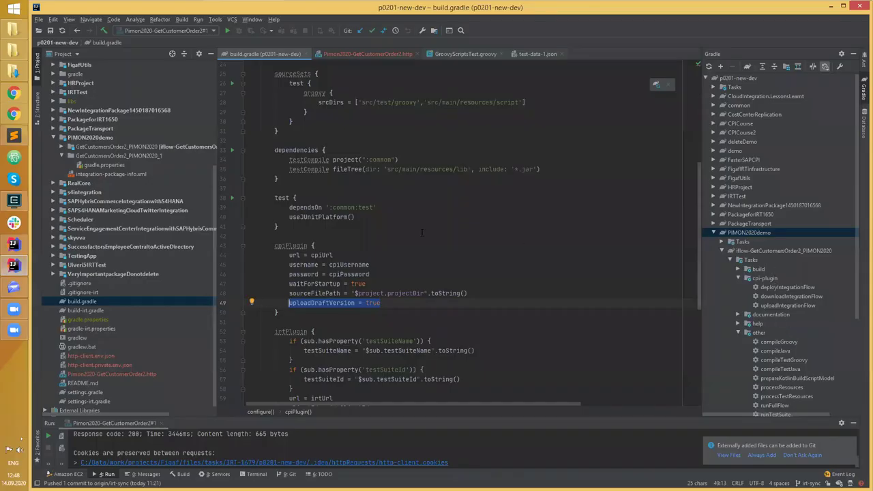
# - Reload the Gradle project (Ctrl+Shift+O) so the iflow-GetCustomersOrder2_PIMON2020_1 module appears
pyautogui.click(91, 157)
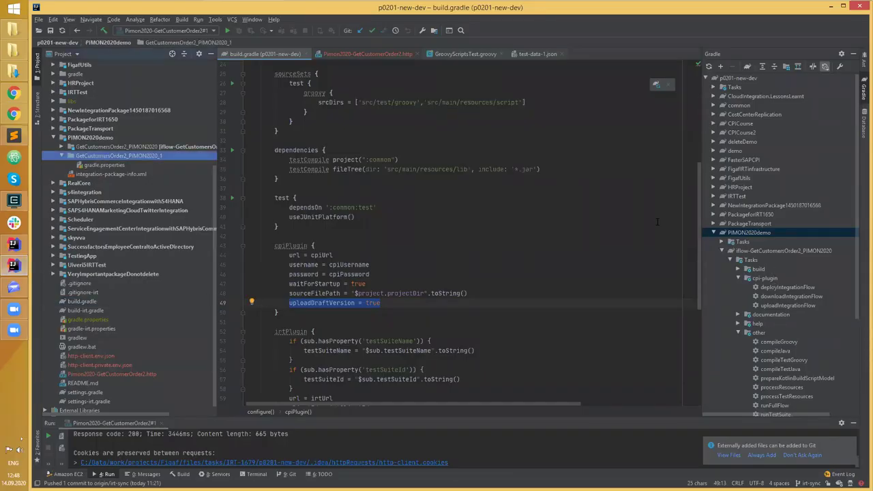
pyautogui.scroll(-3, 766, 249)
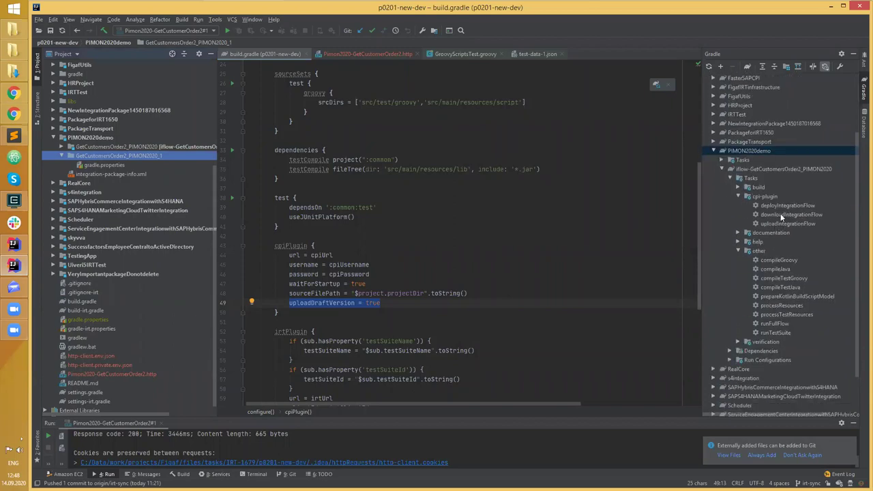
pyautogui.click(730, 168)
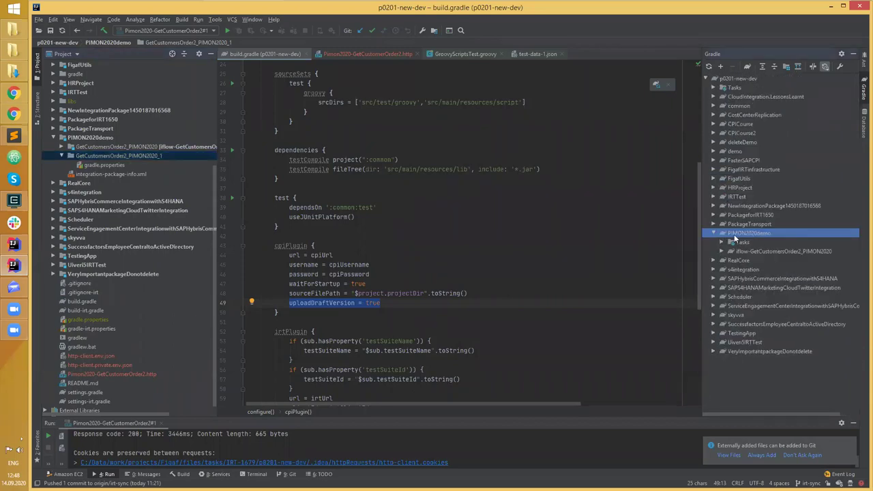
pyautogui.click(728, 243)
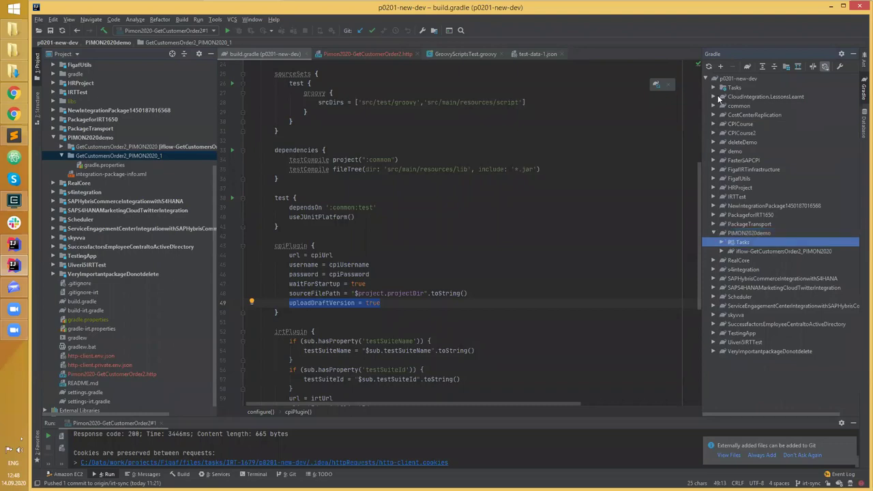
pyautogui.hotkey('ctrl', 'shift', 'o')
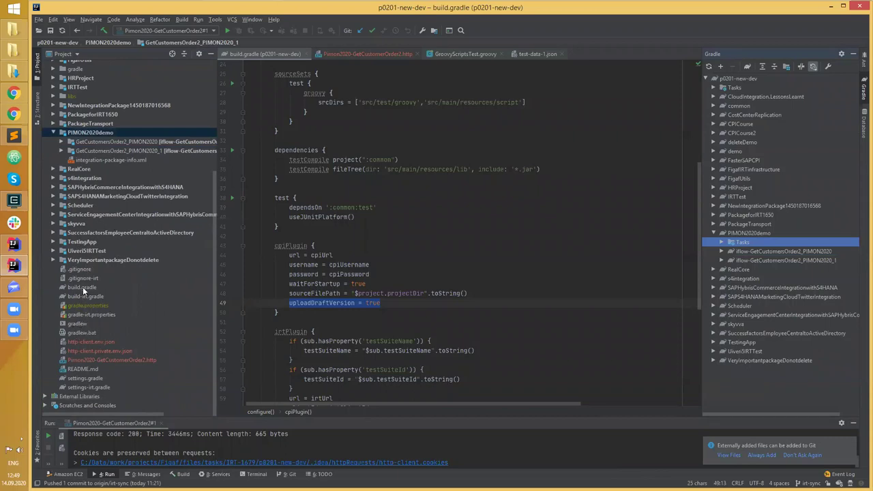
pyautogui.scroll(5, 89, 71)
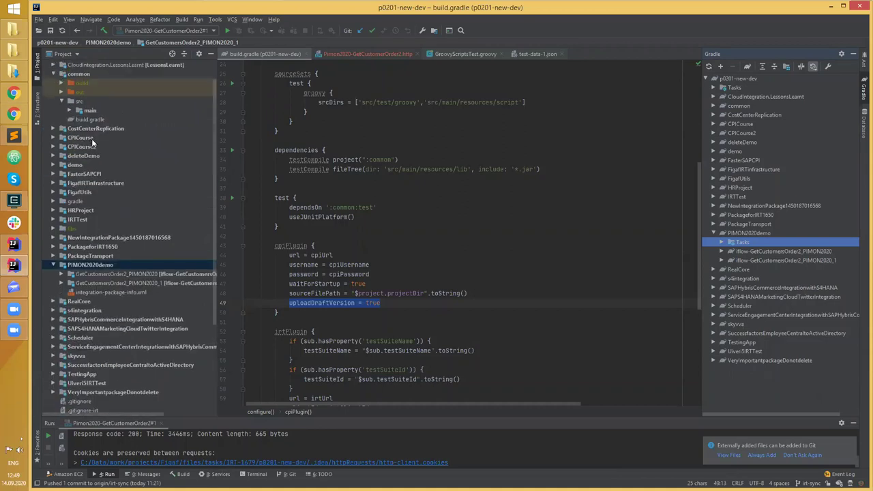
pyautogui.scroll(-4, 92, 245)
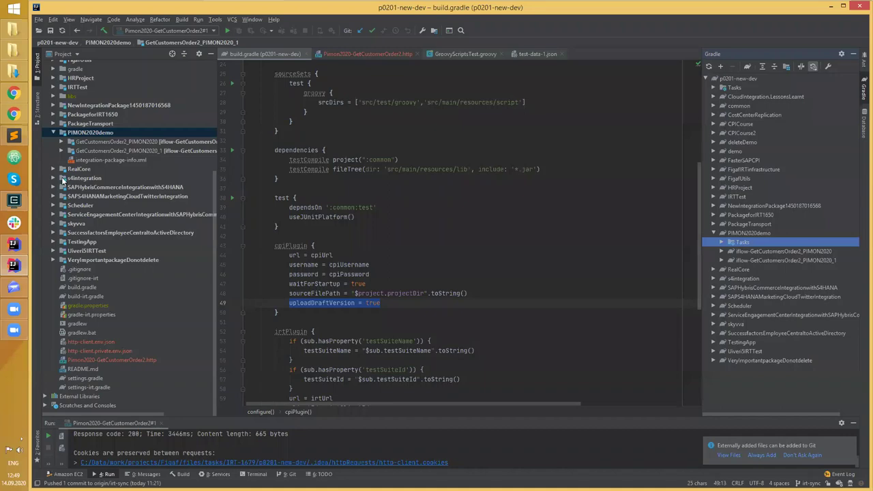
# - Expand SAP4HANAMarketingCloudTwitterIntegration in the Project tree and open its integration-package-info.xml
pyautogui.moveTo(14, 93)
pyautogui.scroll(6, 162, 102)
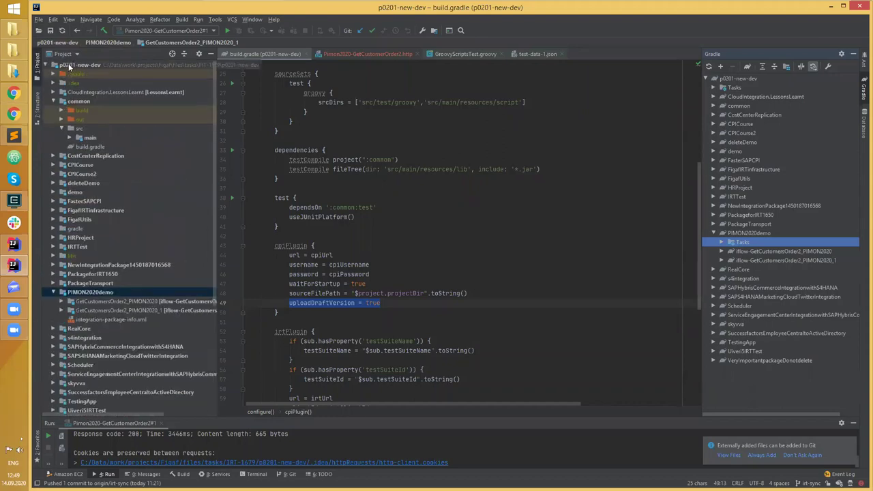
pyautogui.click(85, 63)
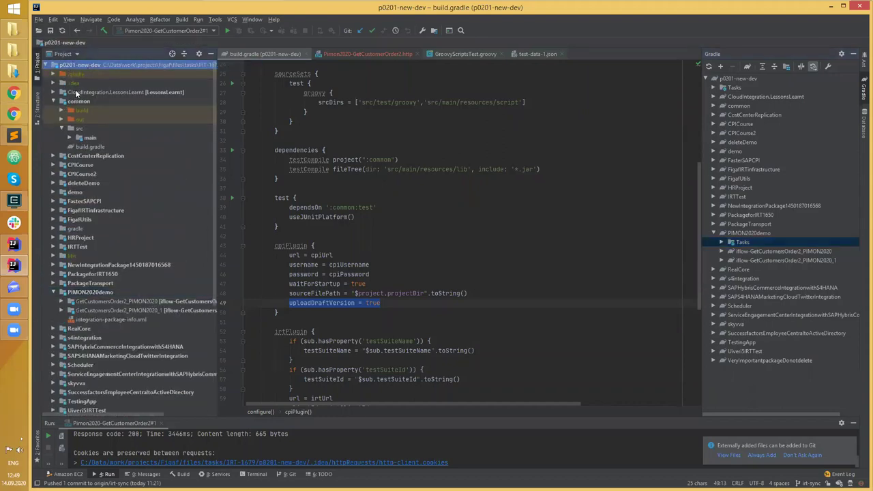
pyautogui.click(77, 101)
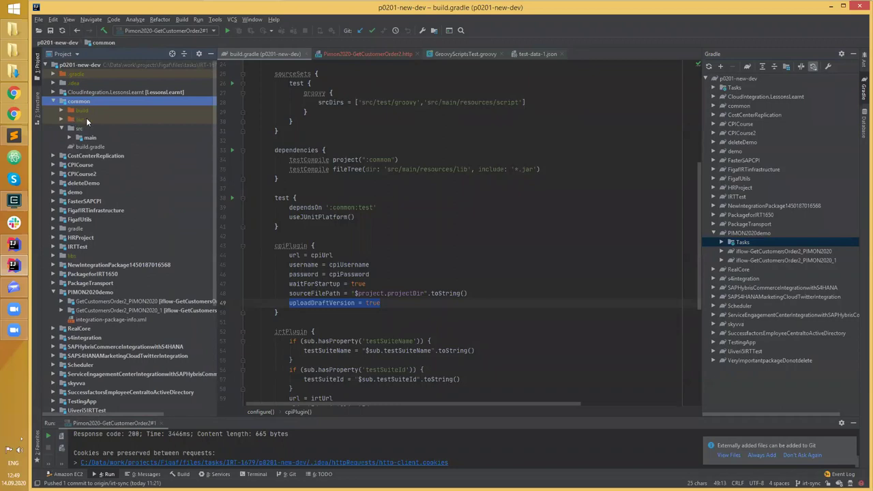
pyautogui.click(54, 102)
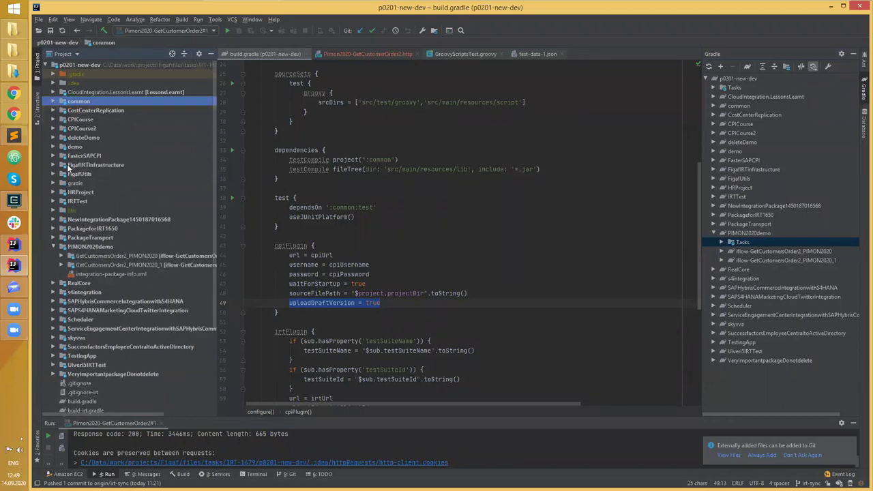
pyautogui.scroll(-3, 87, 208)
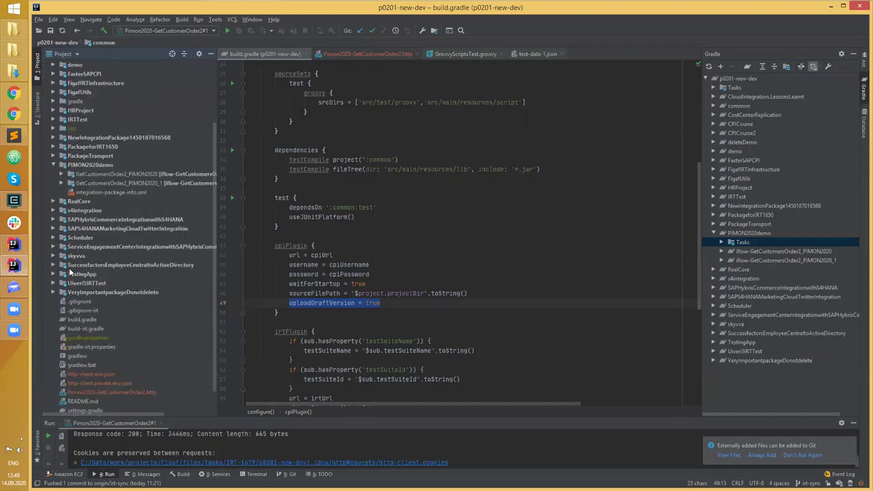
pyautogui.click(53, 229)
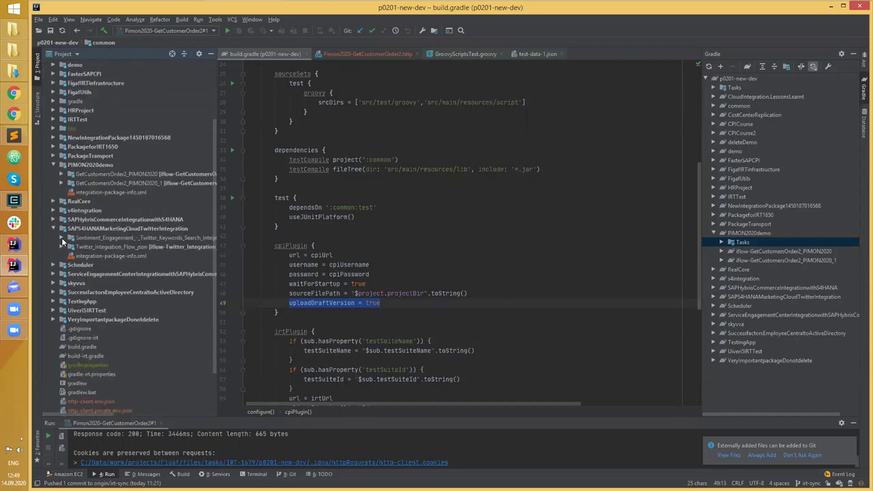
pyautogui.click(69, 237)
pyautogui.doubleClick(101, 292)
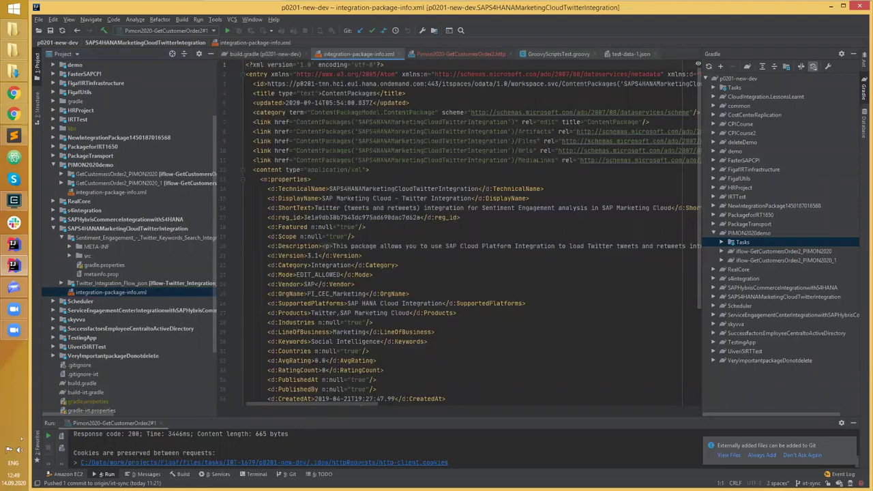
# - Look over the XML's m:properties block, close the file, and bring up the IRT Agents page
pyautogui.scroll(-5, 338, 169)
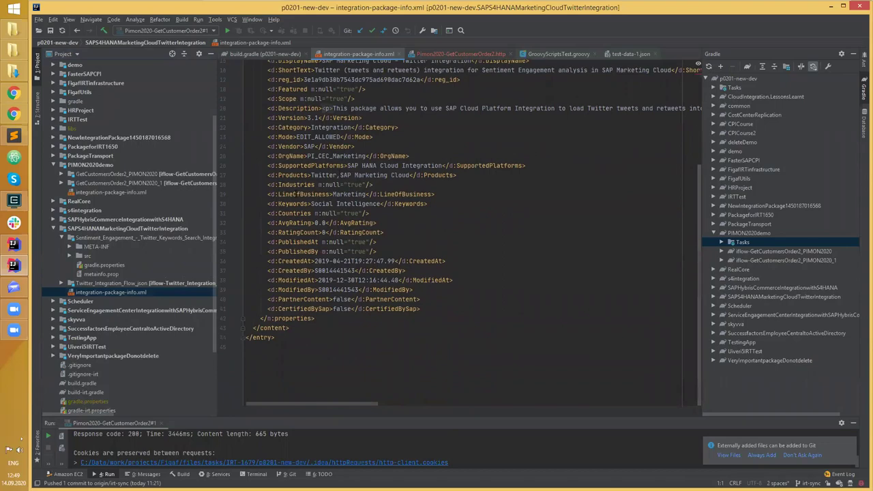
pyautogui.scroll(4, 396, 158)
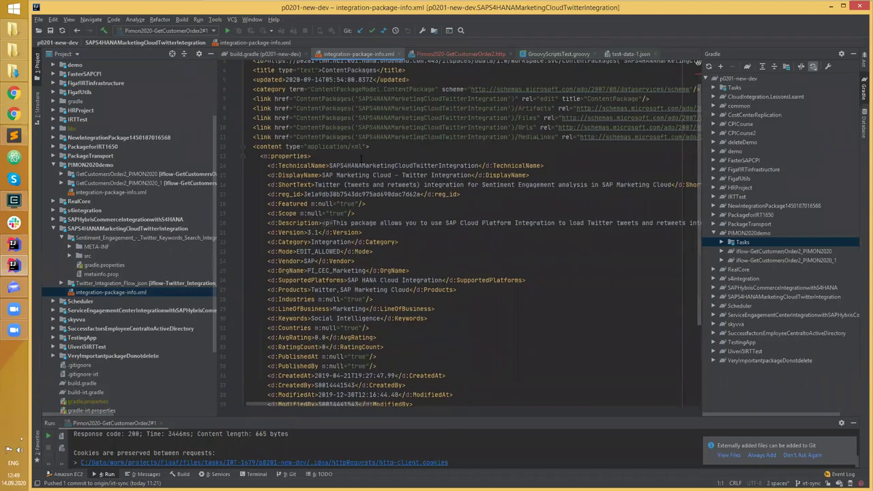
pyautogui.click(334, 157)
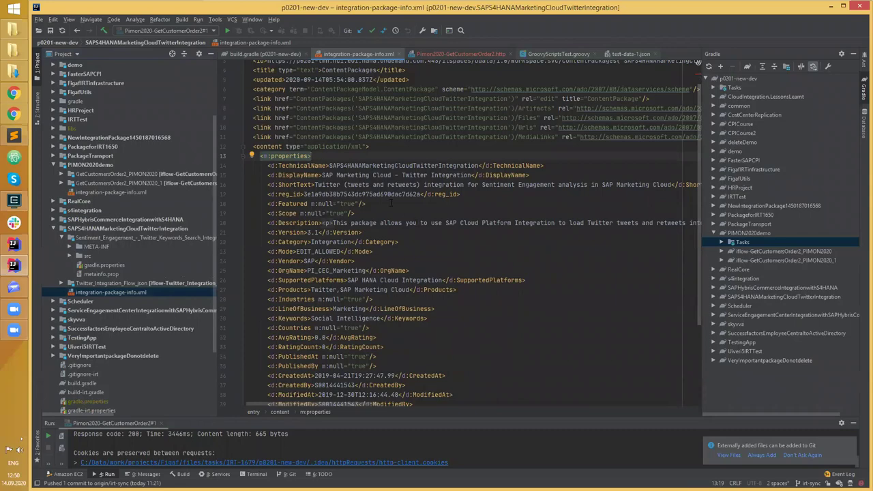
pyautogui.scroll(-5, 461, 232)
pyautogui.scroll(5, 461, 232)
pyautogui.click(404, 55)
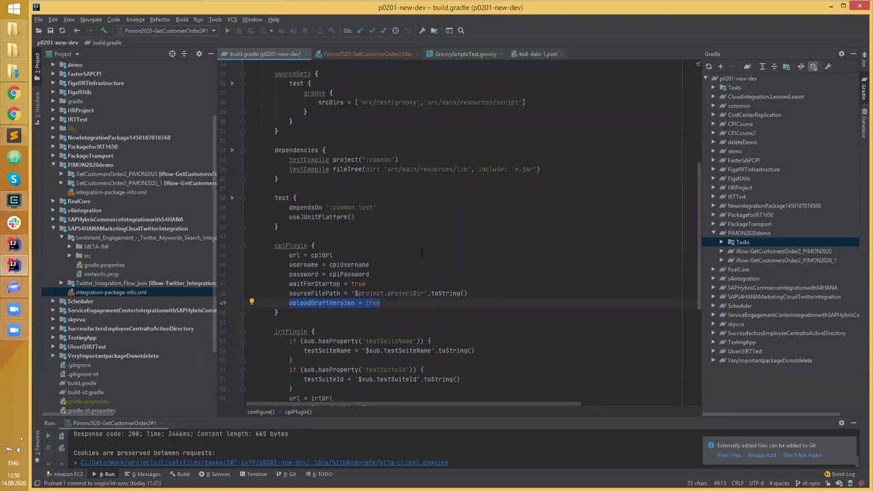
pyautogui.scroll(3, 168, 198)
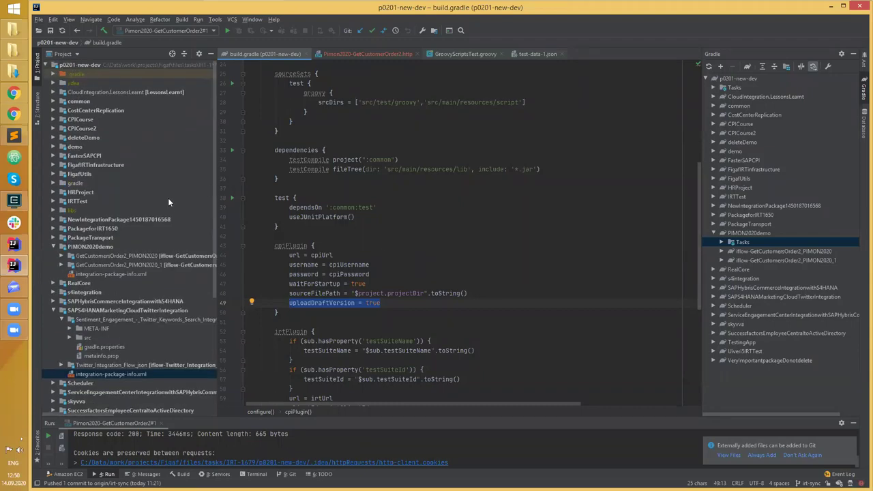
pyautogui.click(14, 93)
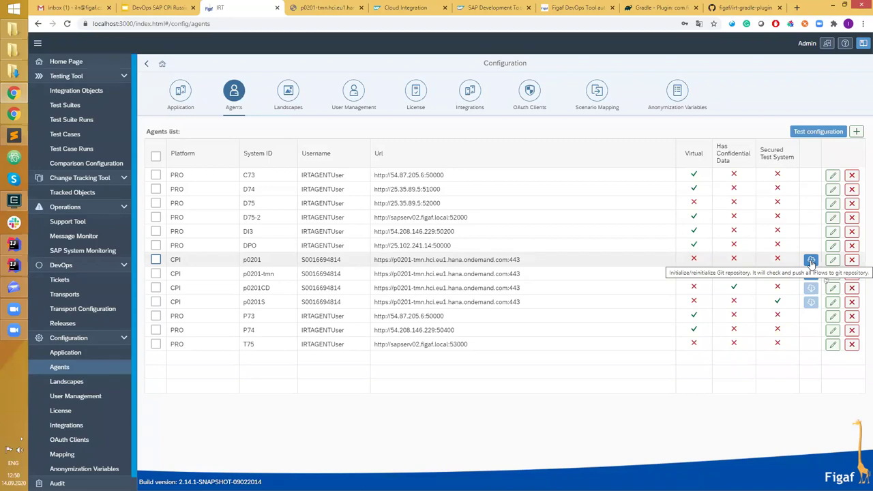
# - Inspect the p0201 agent's full Git Remote Url, then cancel the dialog
pyautogui.click(832, 260)
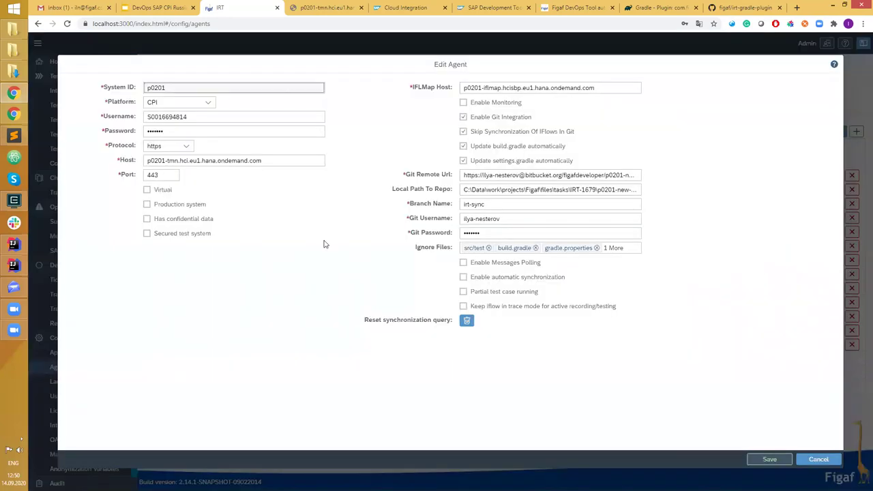
pyautogui.click(507, 174)
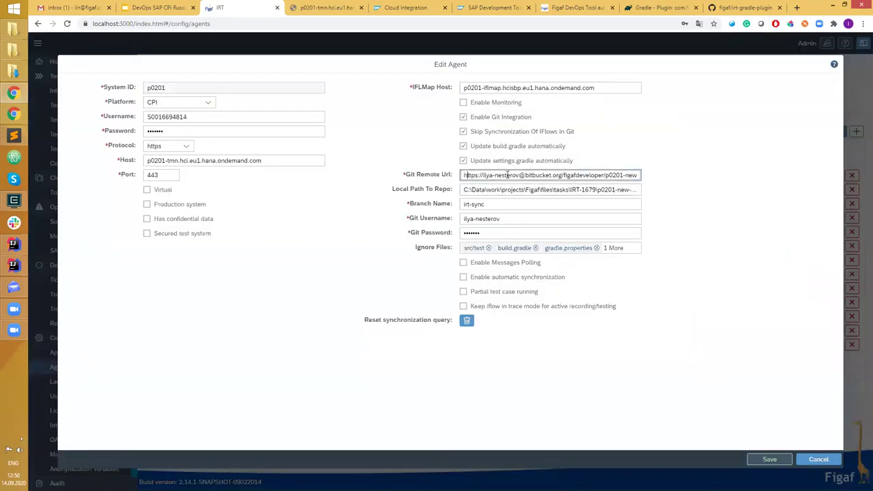
pyautogui.tripleClick(507, 175)
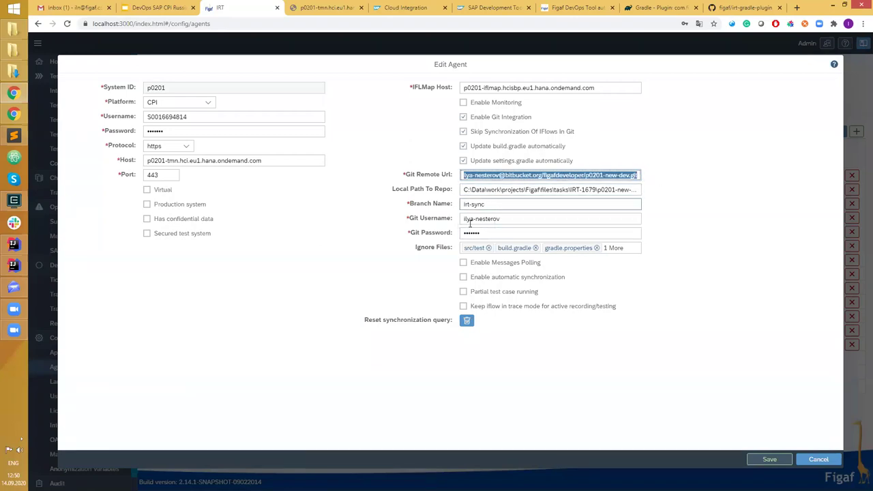
pyautogui.click(818, 459)
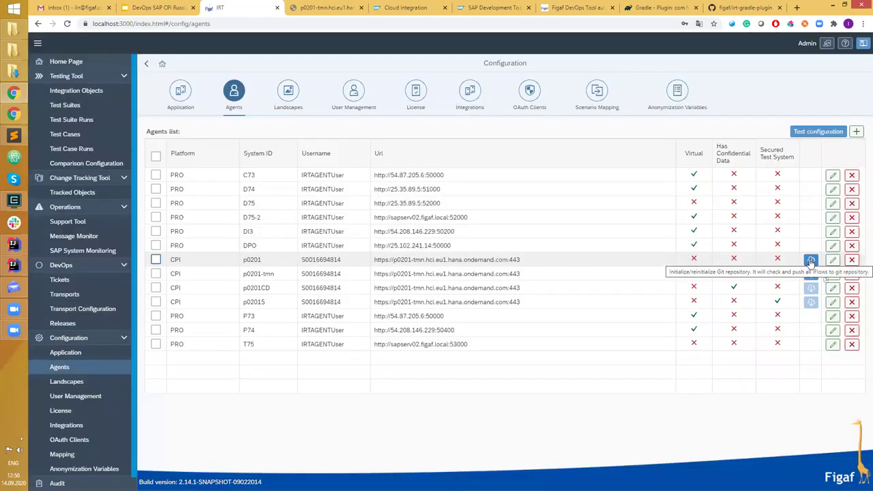
# - Toggle Skip IFlow synchronization off and back on, cancel unchanged, and return to IntelliJ
pyautogui.click(832, 259)
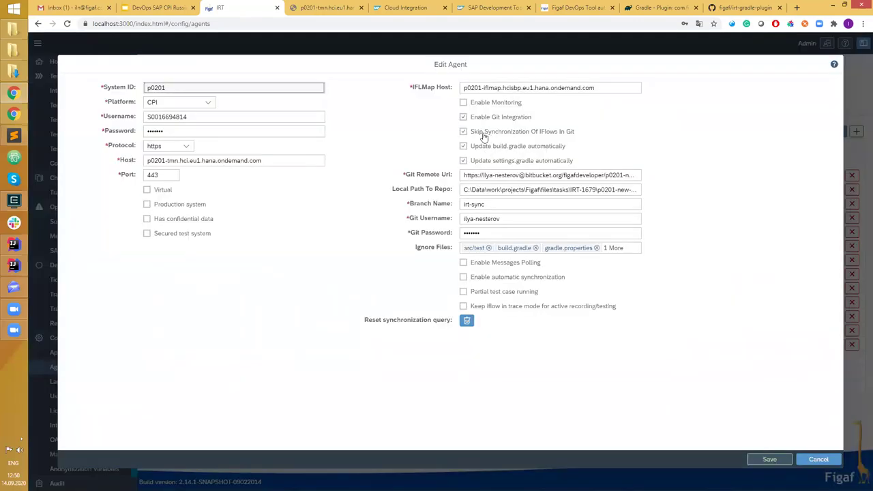
pyautogui.click(482, 133)
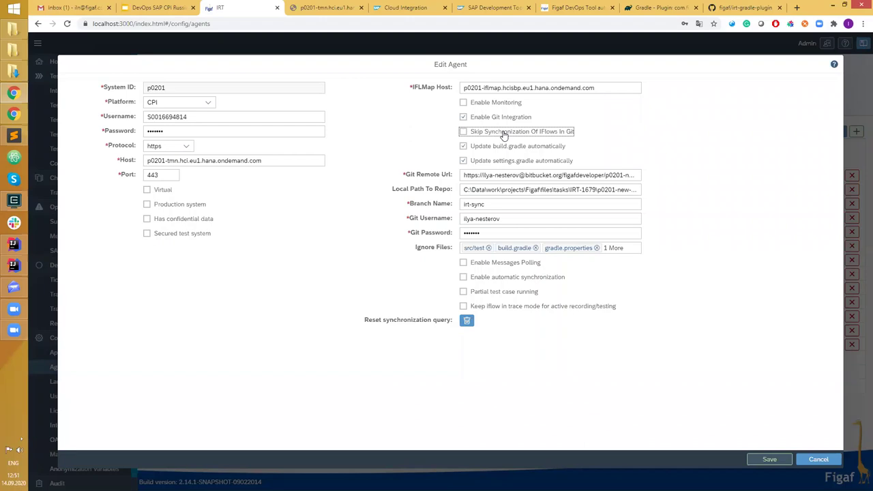
pyautogui.click(489, 134)
pyautogui.click(817, 461)
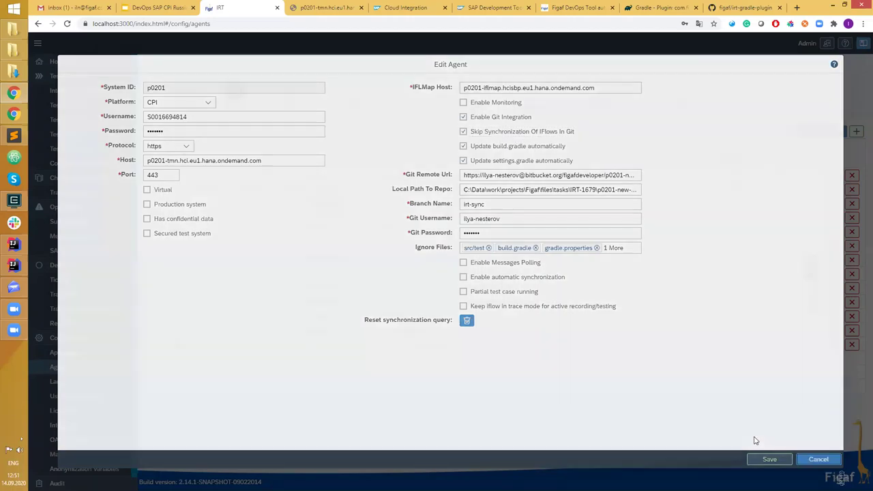
pyautogui.click(13, 265)
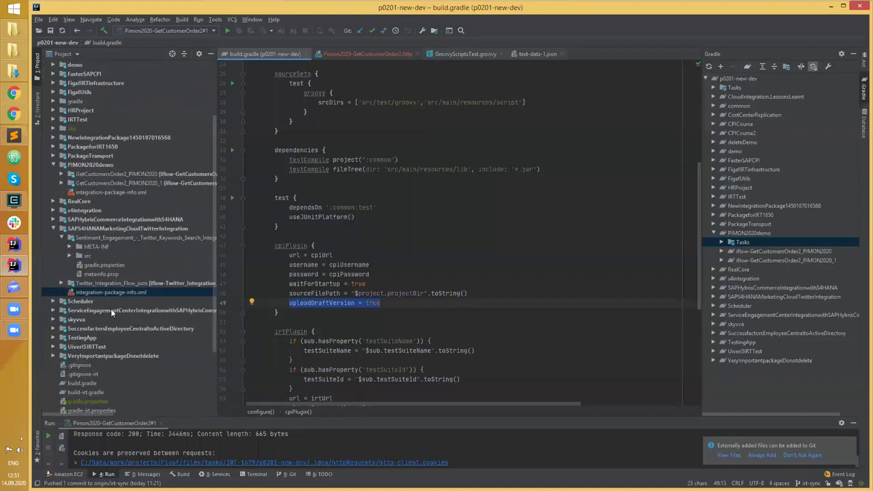
# - Open settings.gradle and review the include and projectDir lines for each iflow module, including GetCustomersOrder2_PIMON2020_1
pyautogui.scroll(-3, 102, 95)
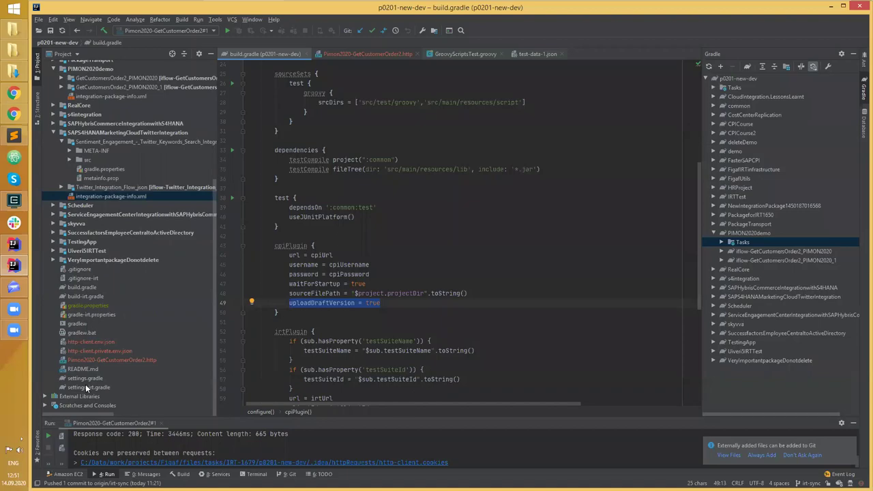
pyautogui.doubleClick(88, 378)
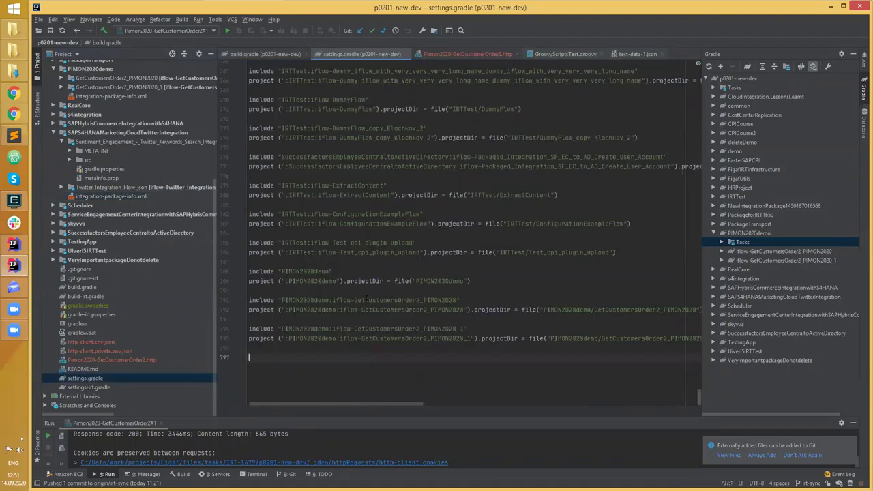
pyautogui.scroll(10, 374, 301)
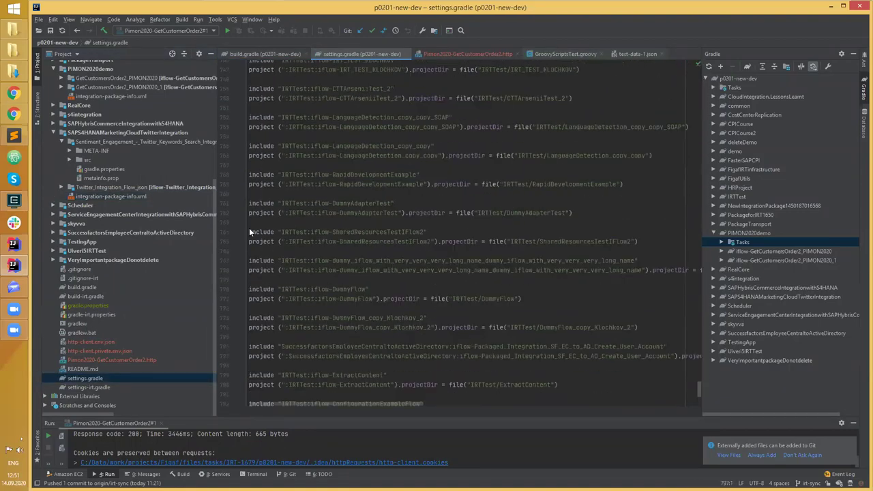
pyautogui.scroll(1, 461, 227)
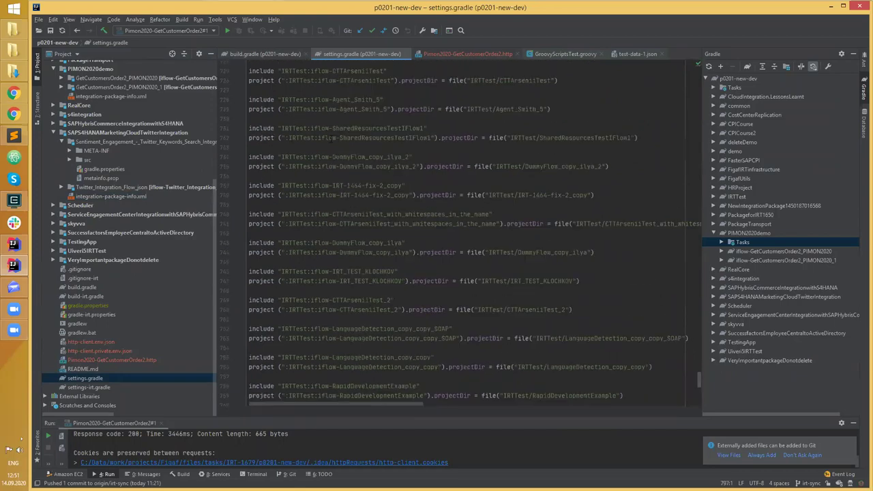
pyautogui.scroll(8, 331, 138)
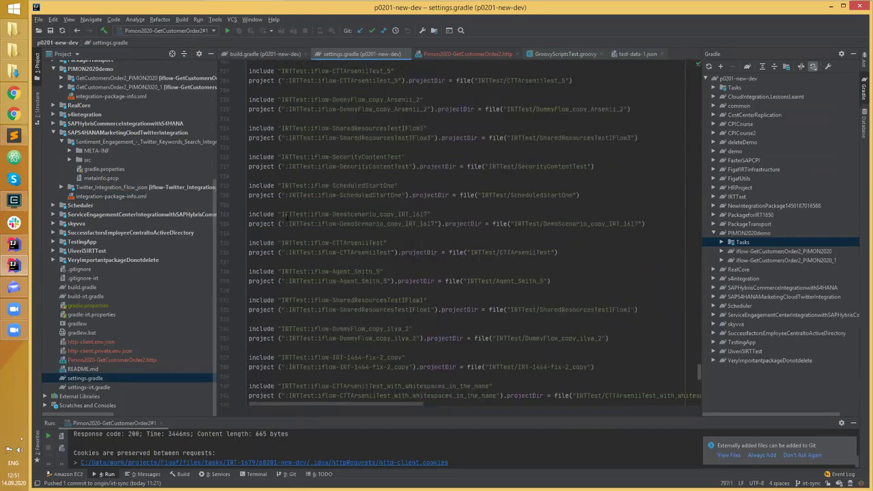
pyautogui.scroll(7, 286, 216)
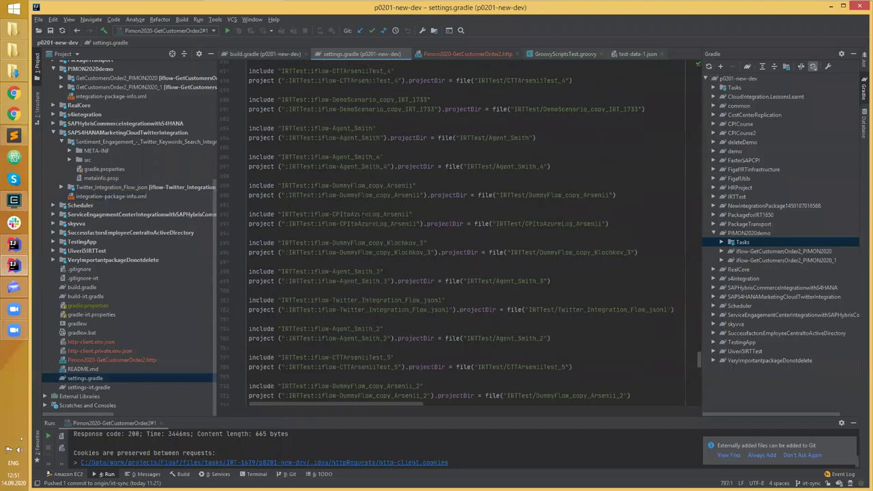
pyautogui.scroll(9, 386, 264)
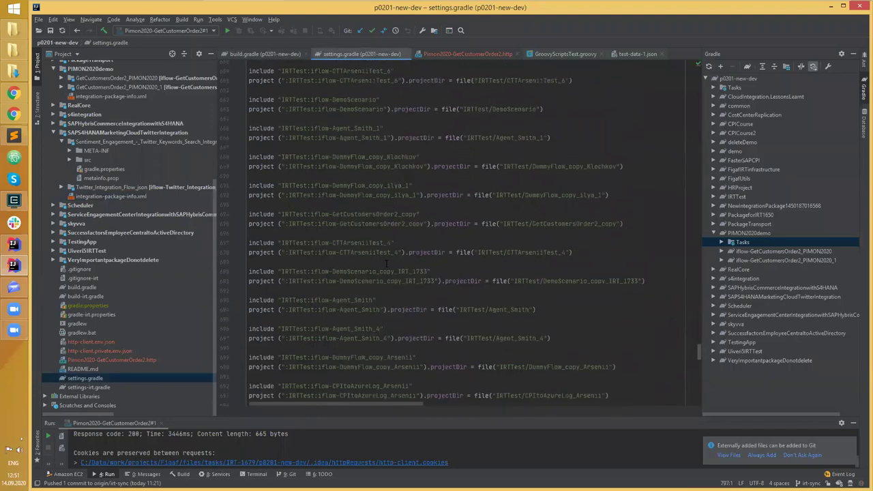
pyautogui.scroll(12, 394, 265)
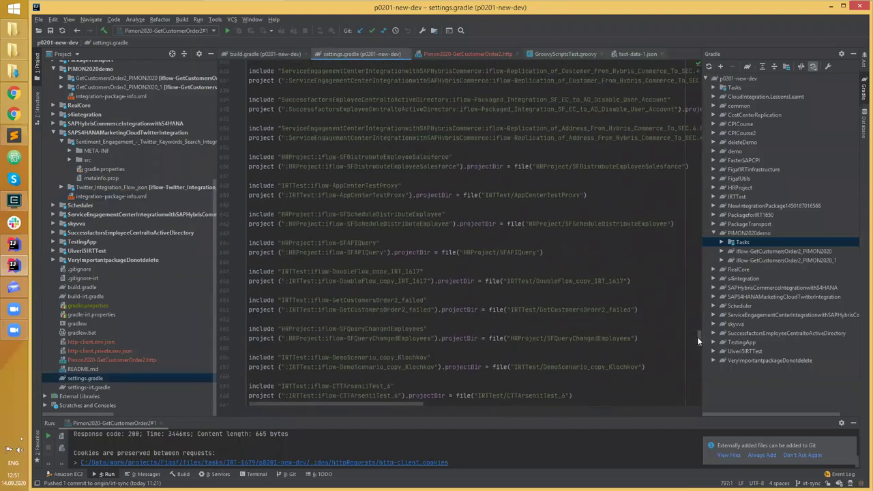
pyautogui.scroll(-20, 382, 298)
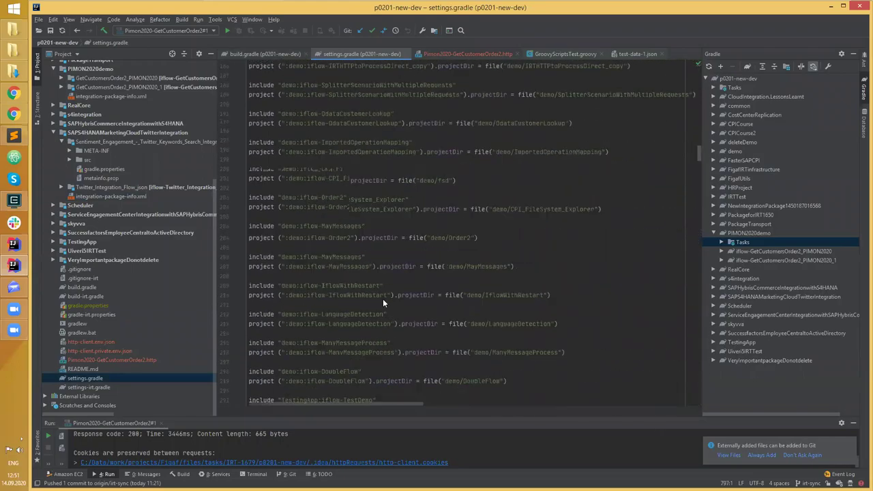
# - Check the p0201 agent's Update gradle options in IRT, cancel unchanged, and return to p0201-new-dev
pyautogui.click(19, 96)
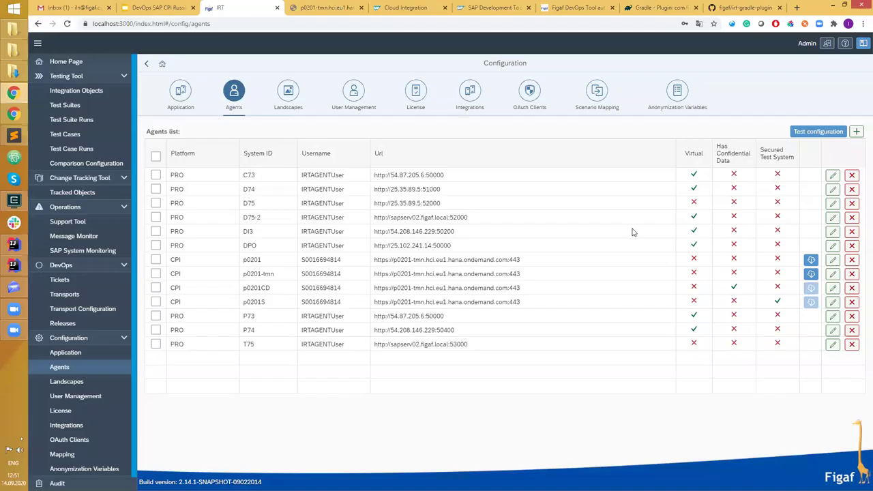
pyautogui.click(833, 260)
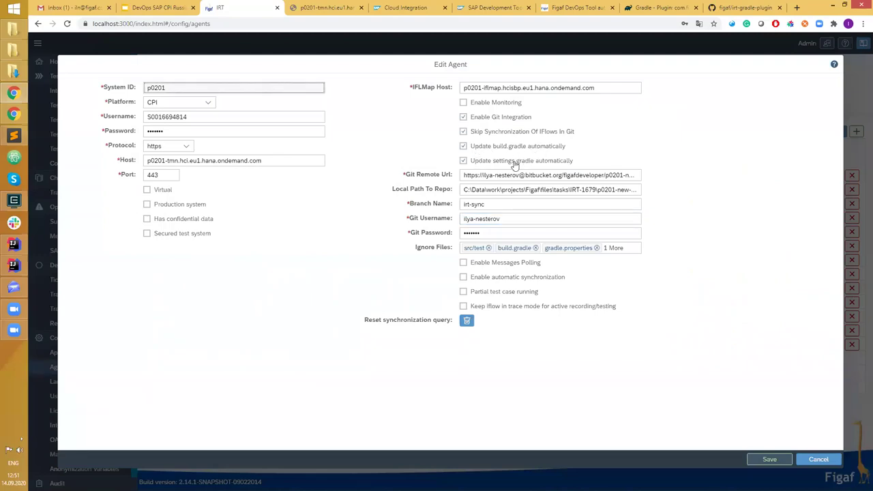
pyautogui.click(818, 459)
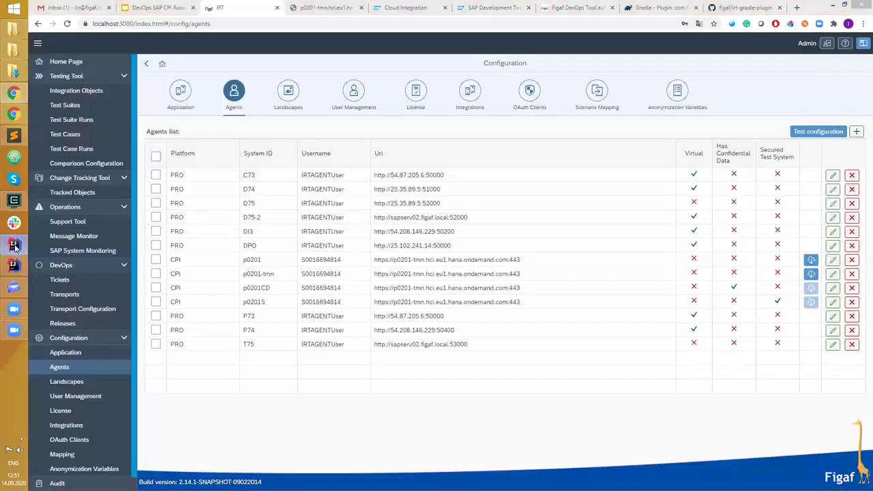
pyautogui.click(114, 321)
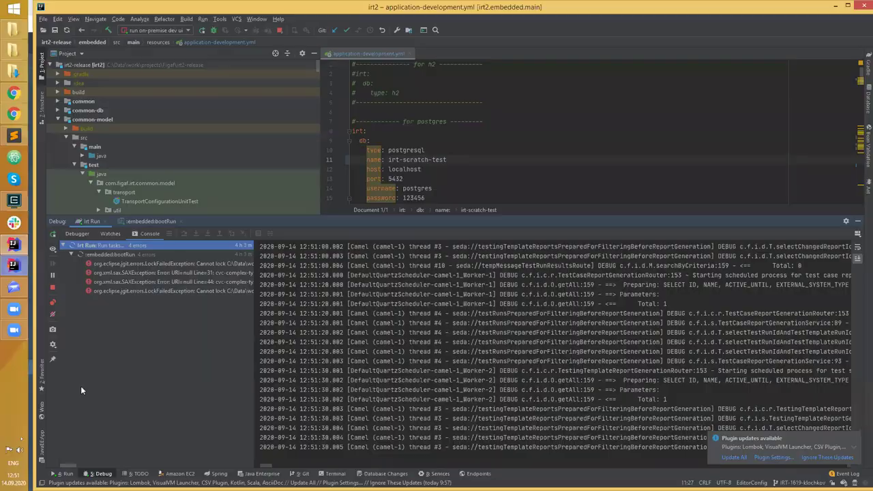
pyautogui.hotkey('alt', 'Tab')
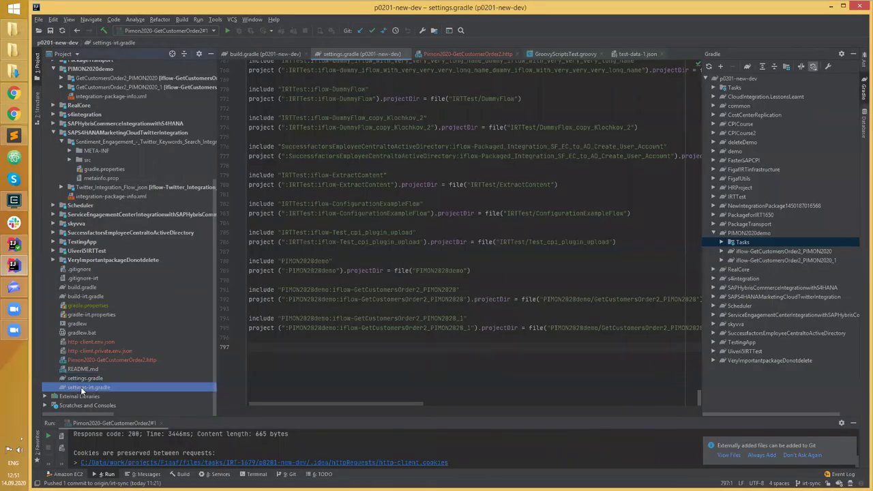
pyautogui.click(82, 313)
pyautogui.click(80, 295)
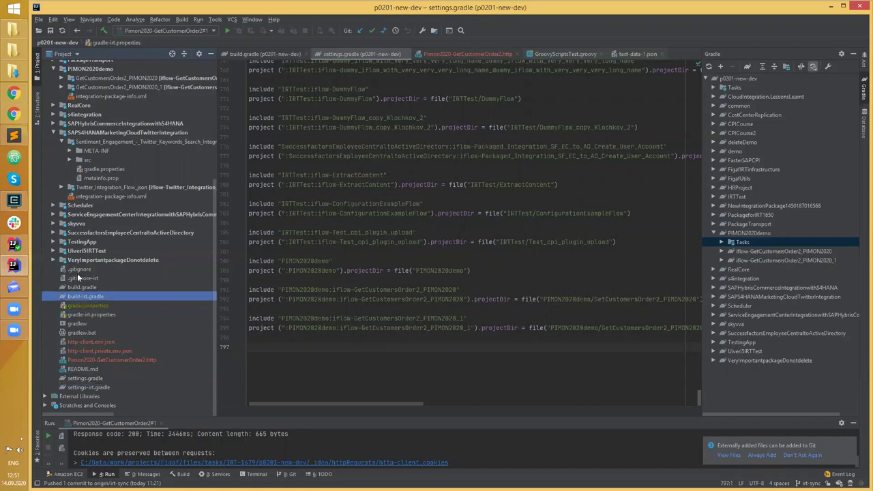
pyautogui.click(81, 277)
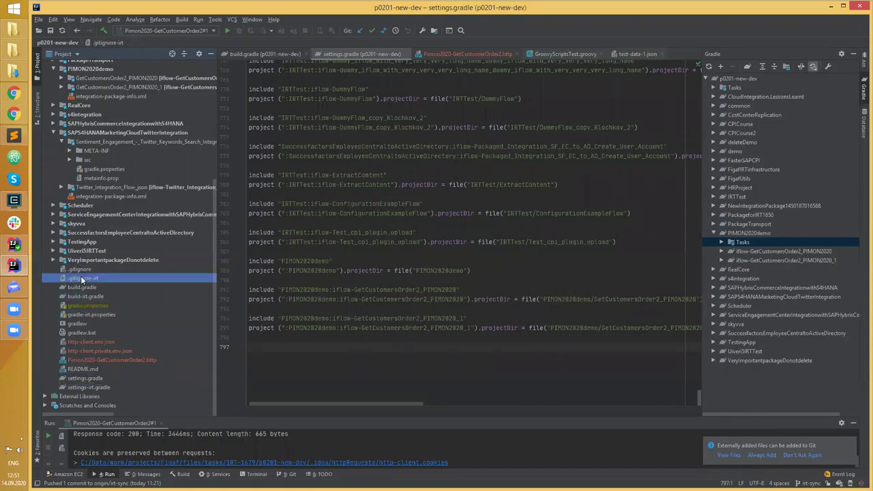
pyautogui.click(90, 285)
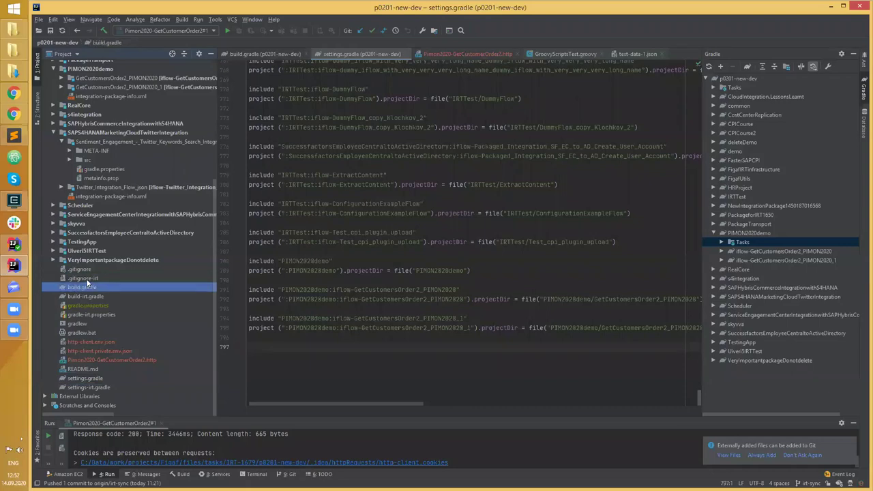
pyautogui.click(85, 279)
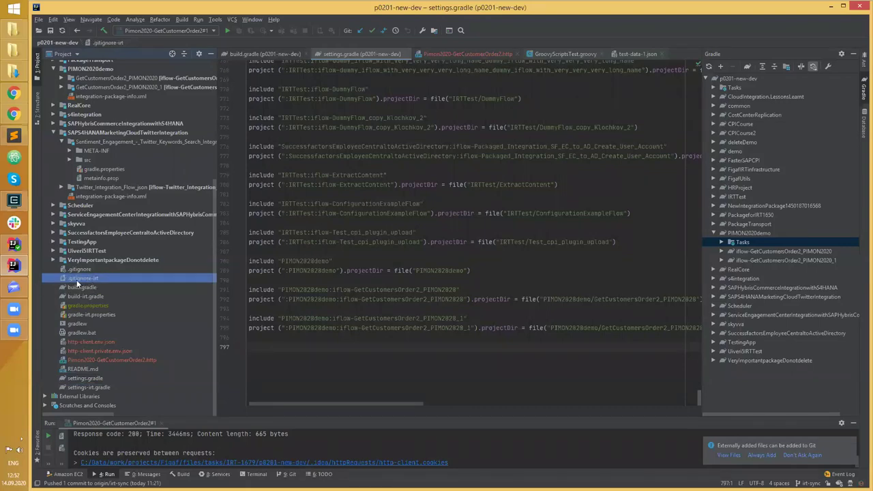
pyautogui.click(90, 314)
pyautogui.click(91, 384)
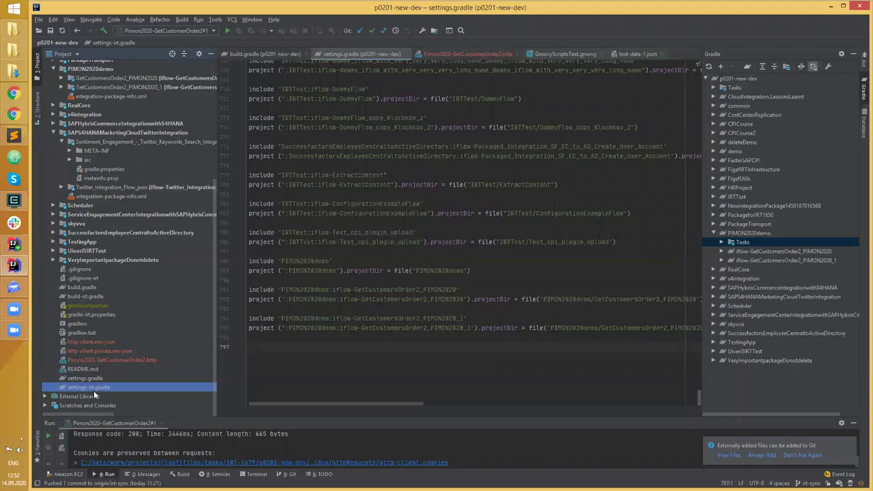
pyautogui.click(82, 287)
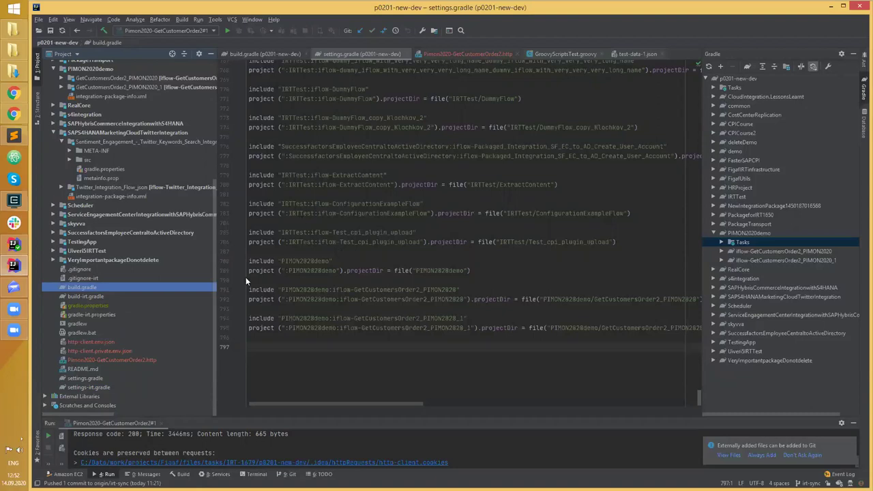
pyautogui.scroll(3, 109, 254)
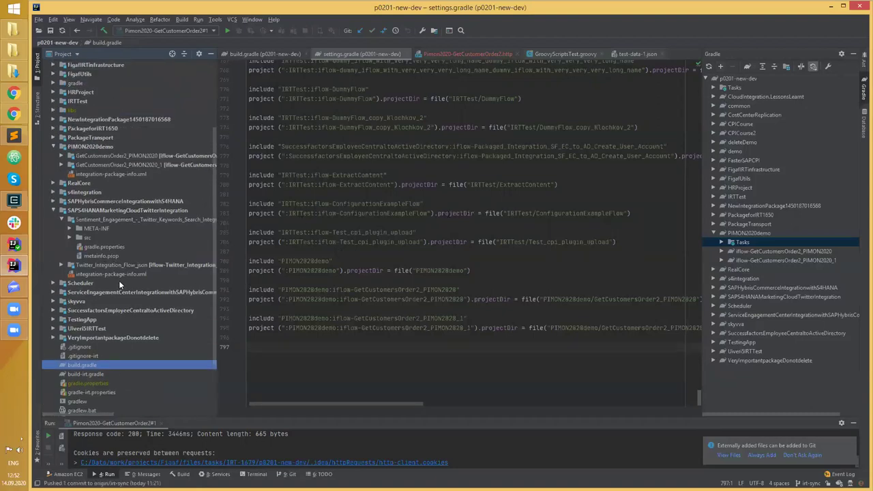
# - Run cpi-plugin's downloadIntegrationFlow for iflow-GetCustomersOrder2_PIMON2020_1 and enlarge the Run output
pyautogui.scroll(3, 178, 263)
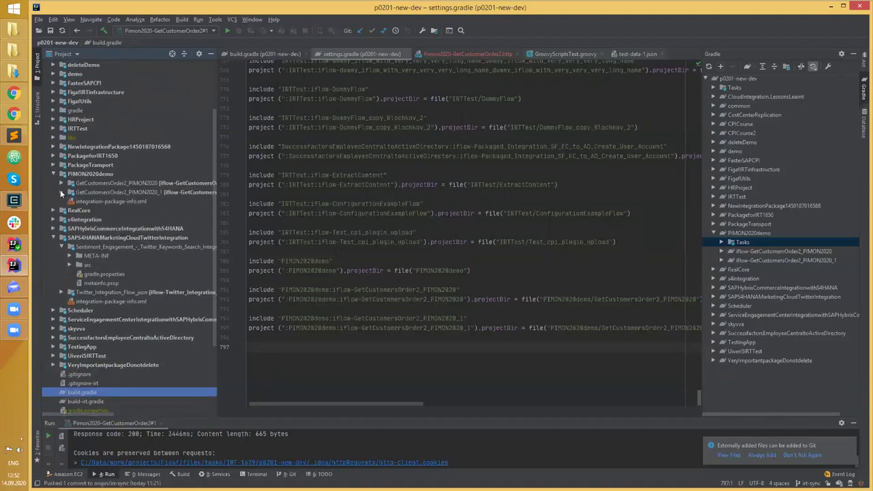
pyautogui.click(61, 192)
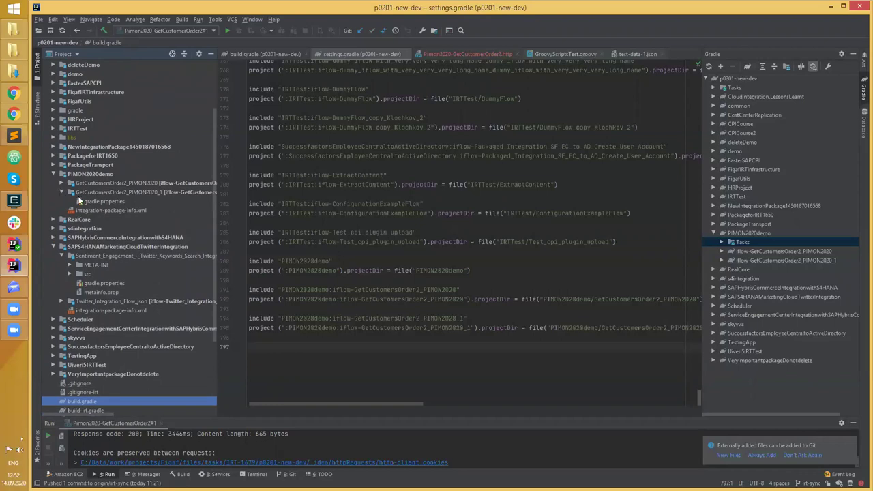
pyautogui.click(721, 260)
pyautogui.click(730, 269)
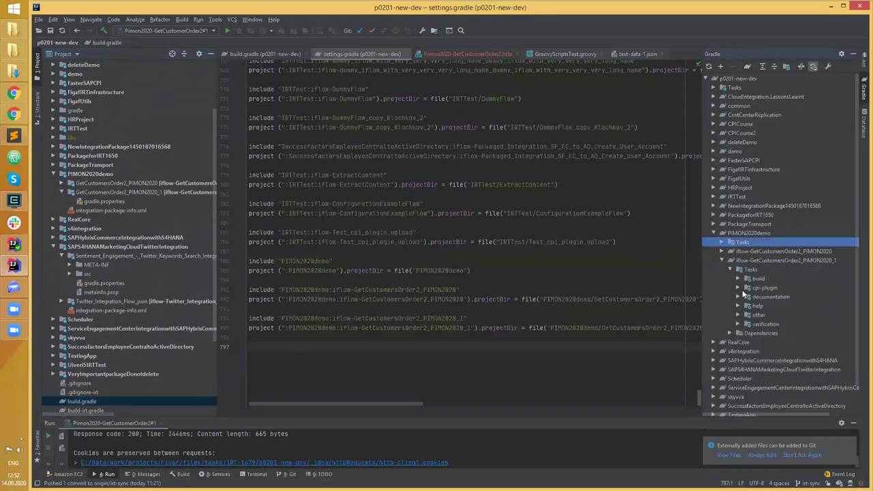
pyautogui.click(738, 287)
pyautogui.click(767, 306)
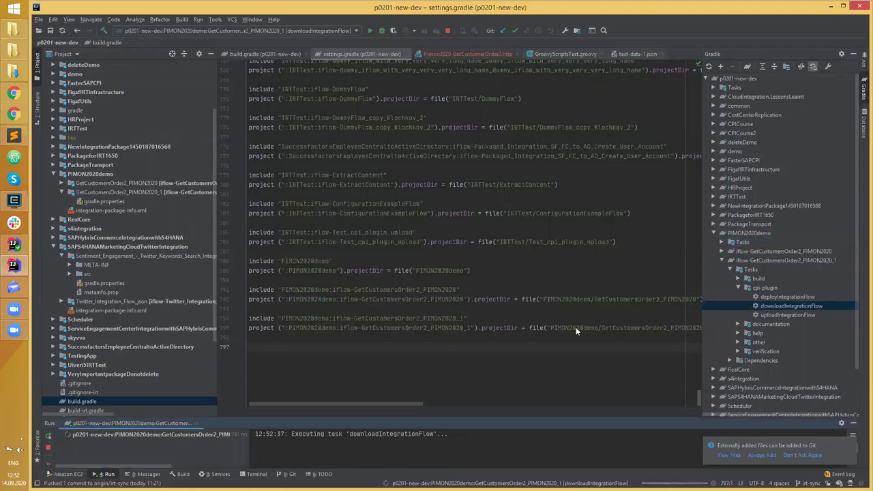
pyautogui.moveTo(501, 418); pyautogui.dragTo(501, 350)
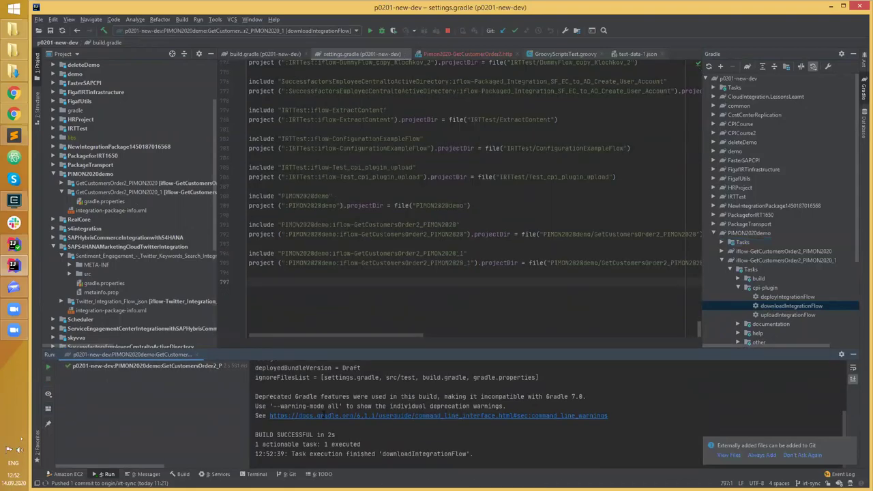
# - Expand the GetCustomersOrder2_PIMON2020_1 module to reveal its resources, GetCustomersOrder.iflw and META-INF manifest
pyautogui.click(96, 192)
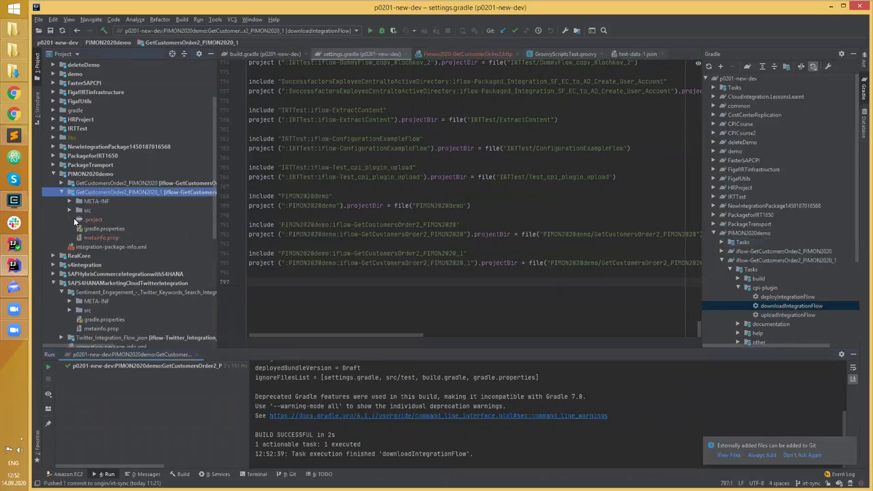
pyautogui.click(68, 210)
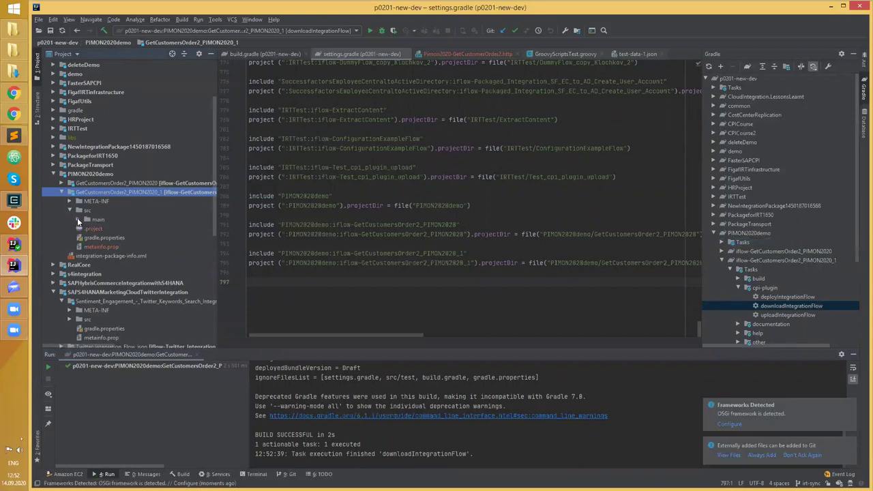
pyautogui.click(77, 219)
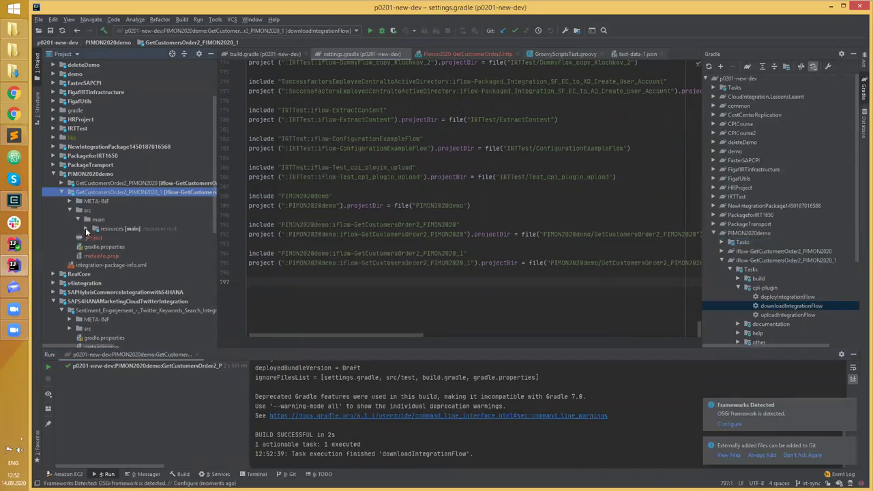
pyautogui.click(86, 228)
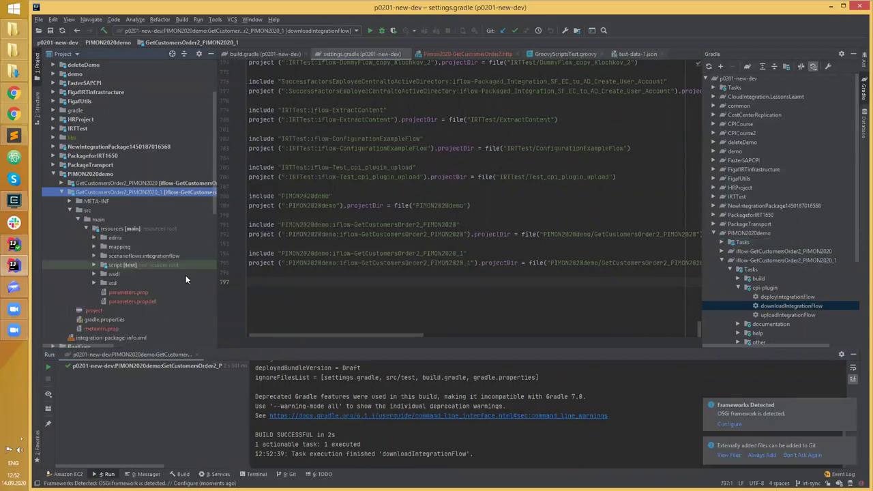
pyautogui.click(93, 255)
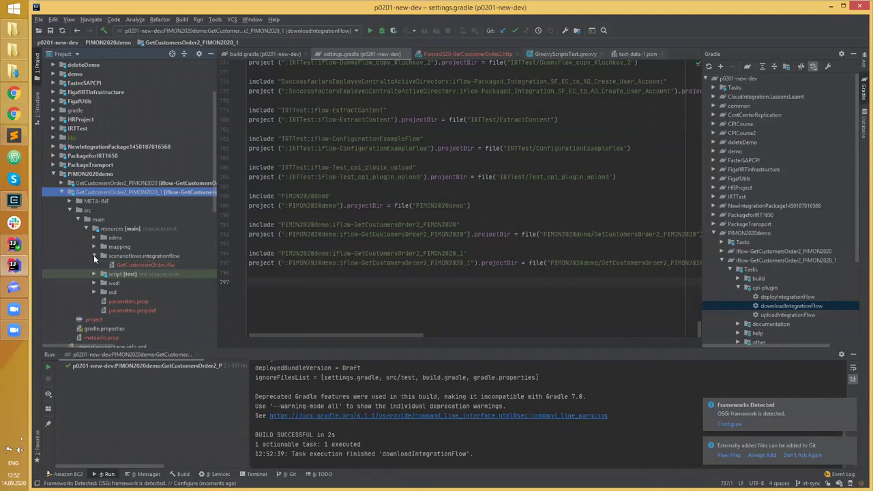
pyautogui.click(69, 201)
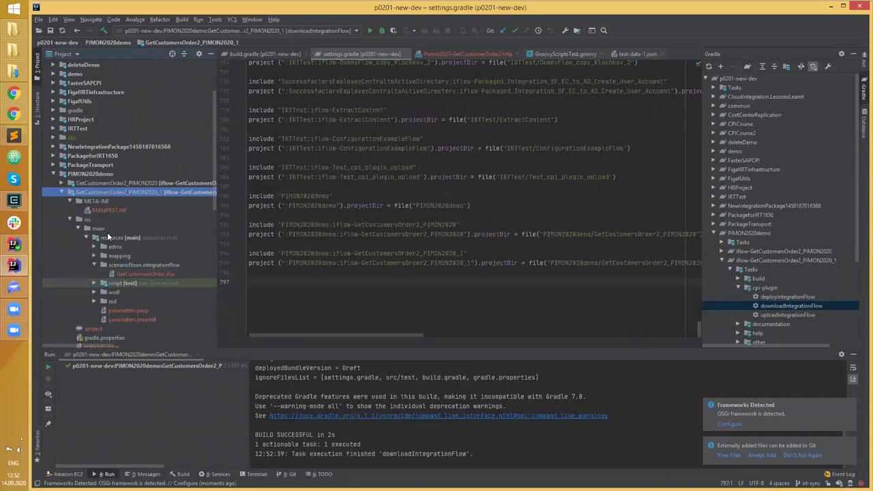
# - Add the GetCustomersOrder2_PIMON2020_1 module's files to Git
pyautogui.rightClick(113, 193)
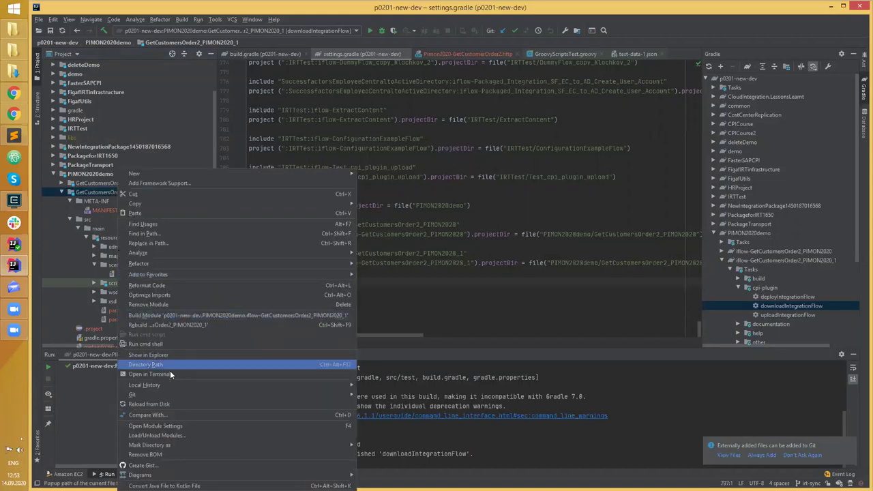
pyautogui.moveTo(173, 397)
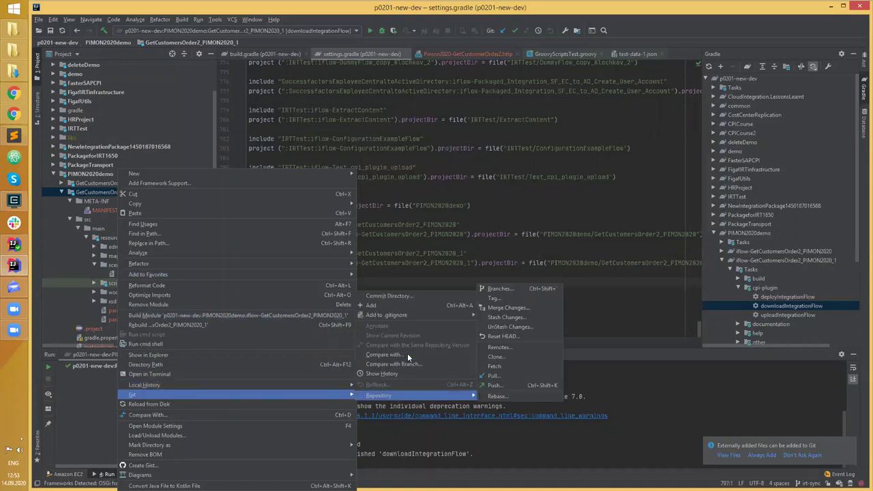
pyautogui.click(398, 305)
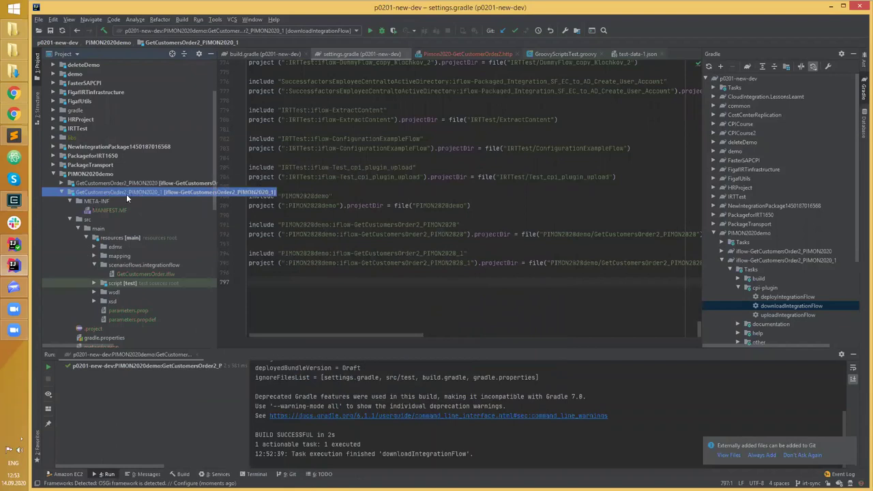
pyautogui.scroll(-3, 113, 223)
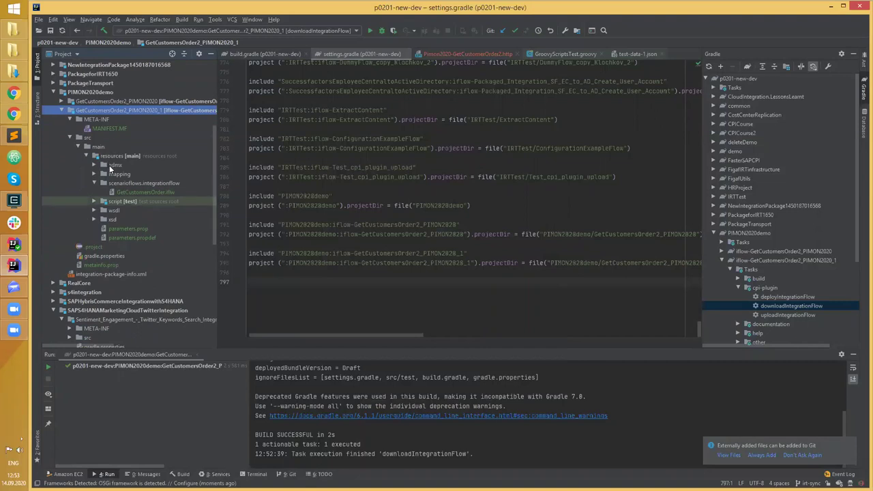
pyautogui.scroll(-6, 104, 228)
pyautogui.doubleClick(78, 283)
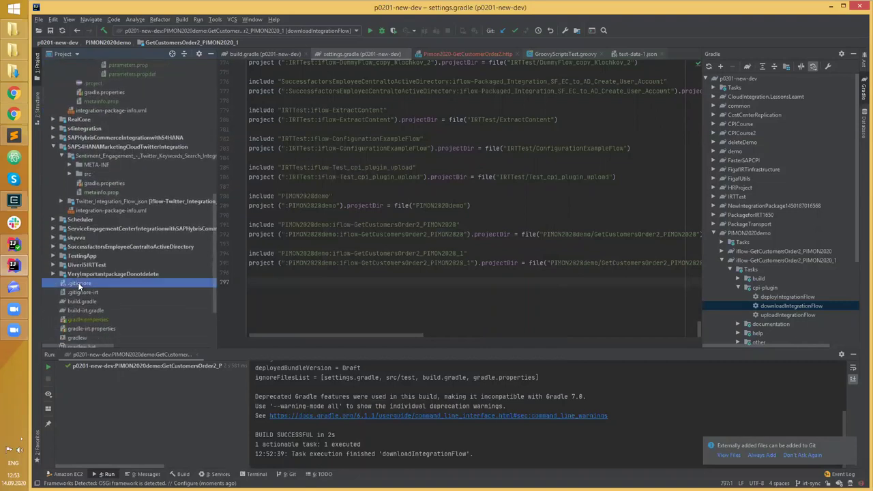
pyautogui.moveTo(265, 132); pyautogui.dragTo(245, 132)
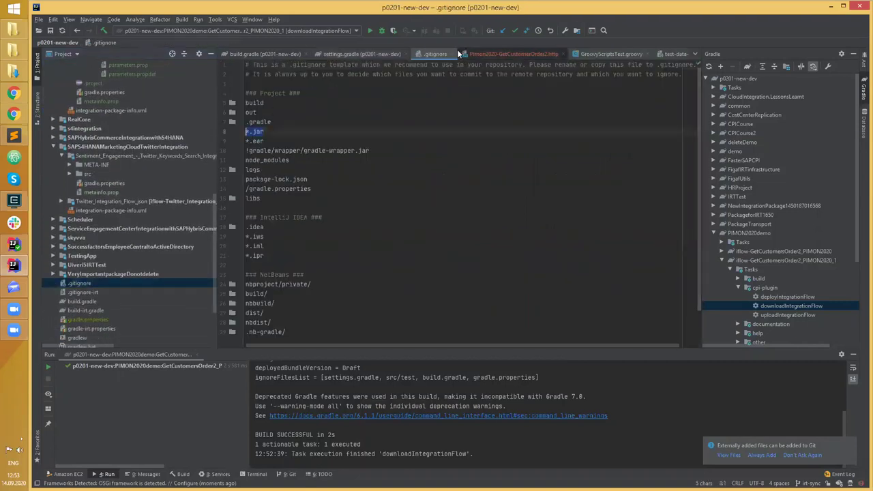
pyautogui.hotkey('ctrl', 'F4')
pyautogui.scroll(4, 129, 259)
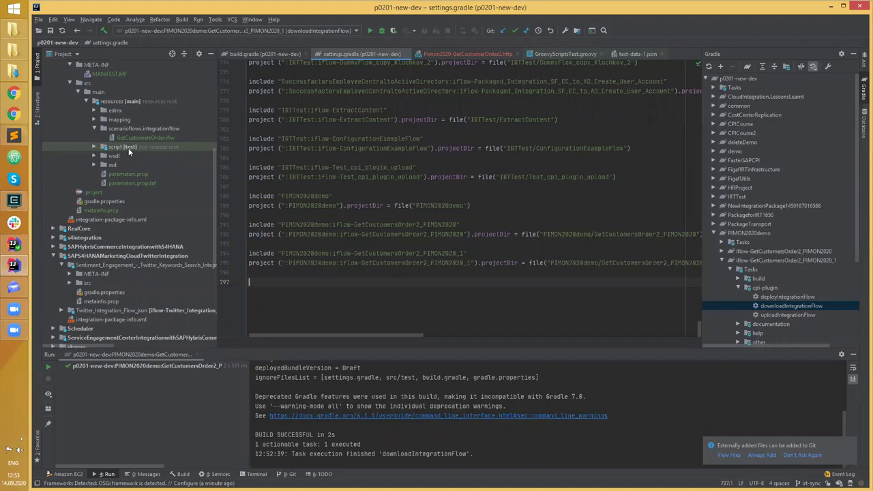
pyautogui.scroll(-3, 117, 222)
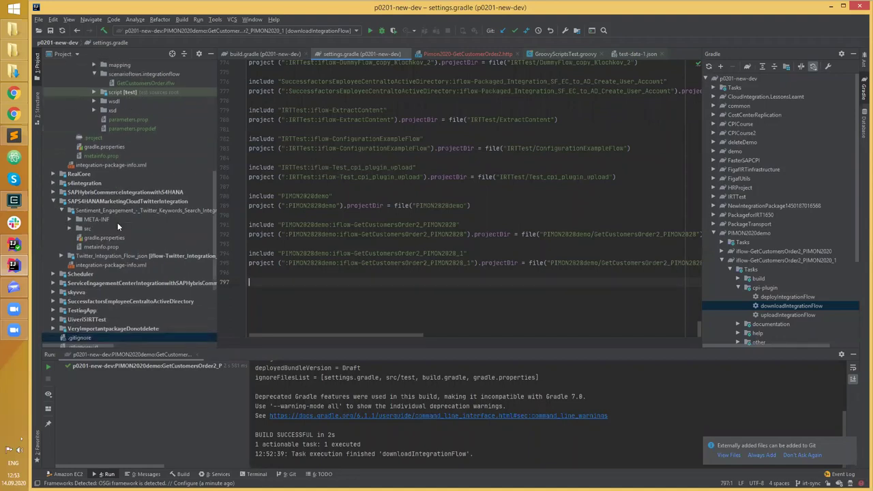
pyautogui.scroll(-2, 118, 222)
pyautogui.scroll(-1, 115, 225)
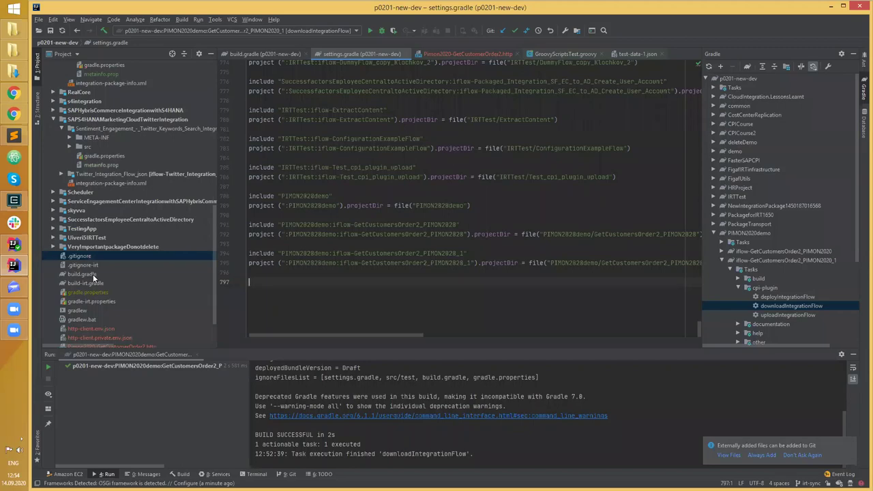
# - Open the root build.gradle to review its cpiPlugin block, then close it
pyautogui.doubleClick(93, 274)
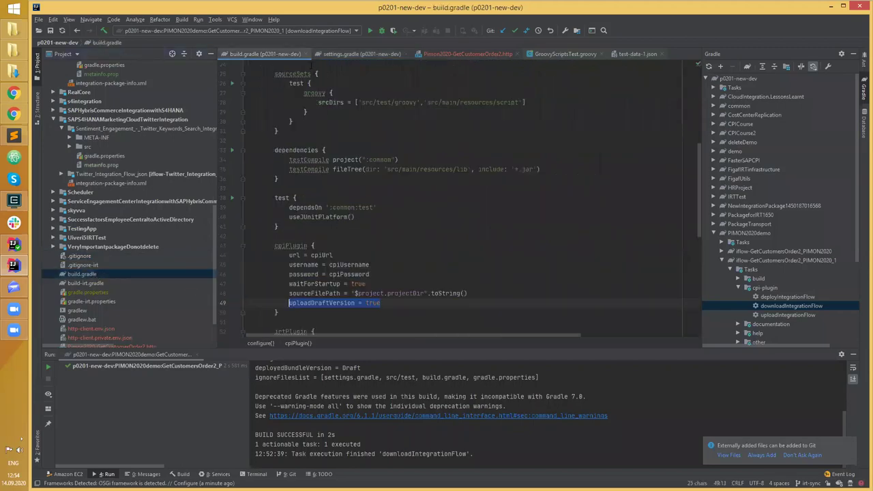
pyautogui.click(306, 54)
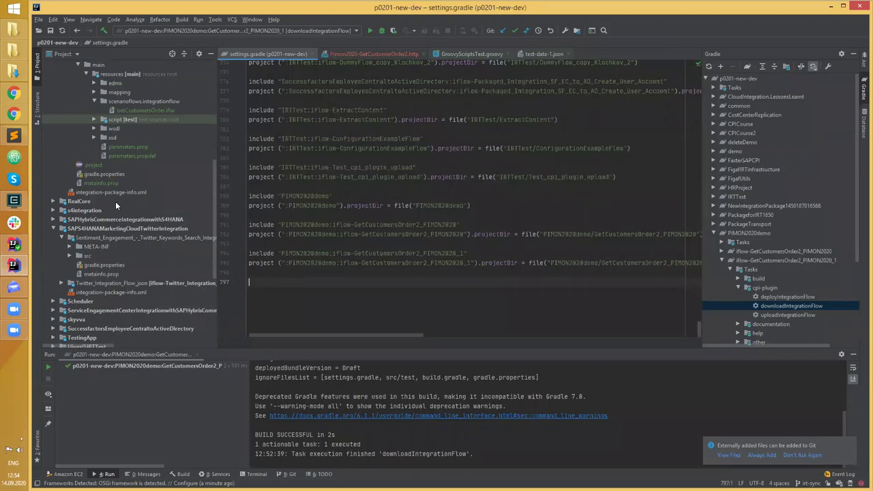
pyautogui.click(12, 93)
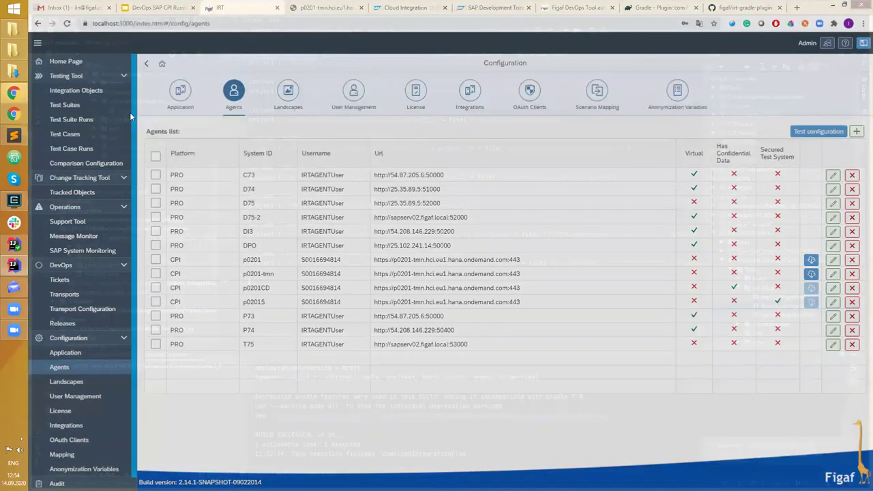
pyautogui.hotkey('alt', 'Tab')
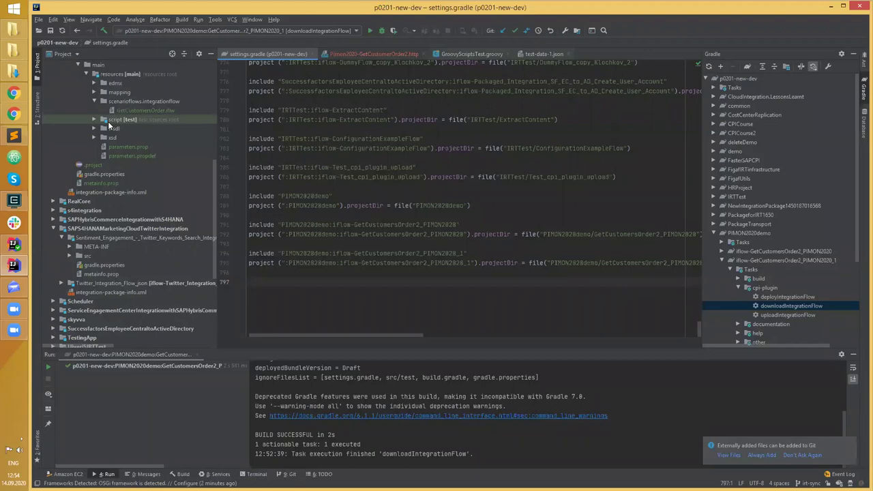
# - Check the IRT agents page in Chrome, then return to the IntelliJ project
pyautogui.click(15, 96)
pyautogui.scroll(2, 258, 203)
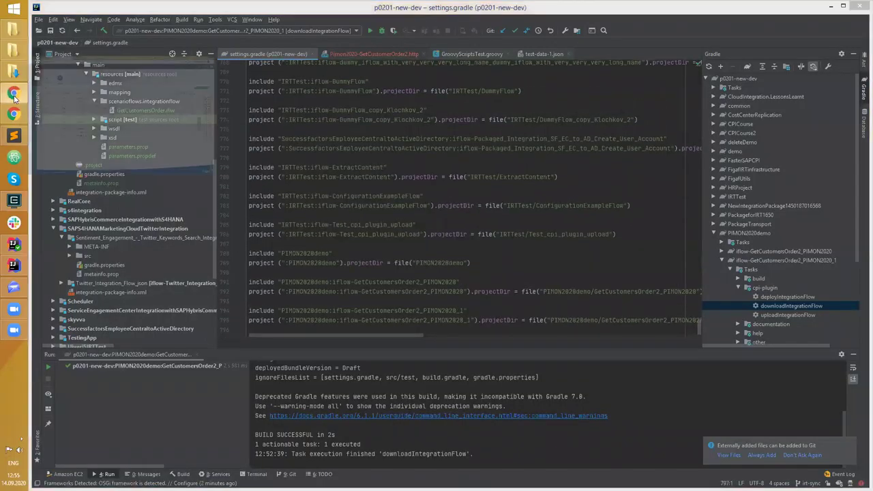
pyautogui.click(13, 98)
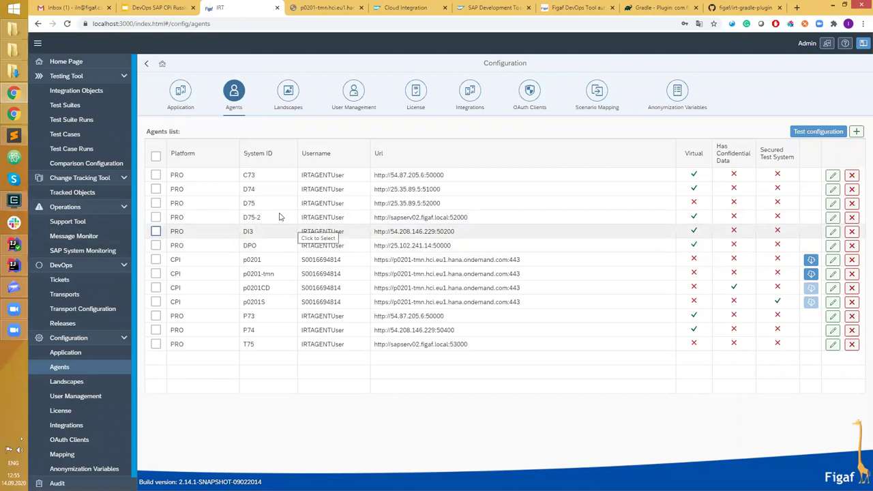
pyautogui.click(14, 265)
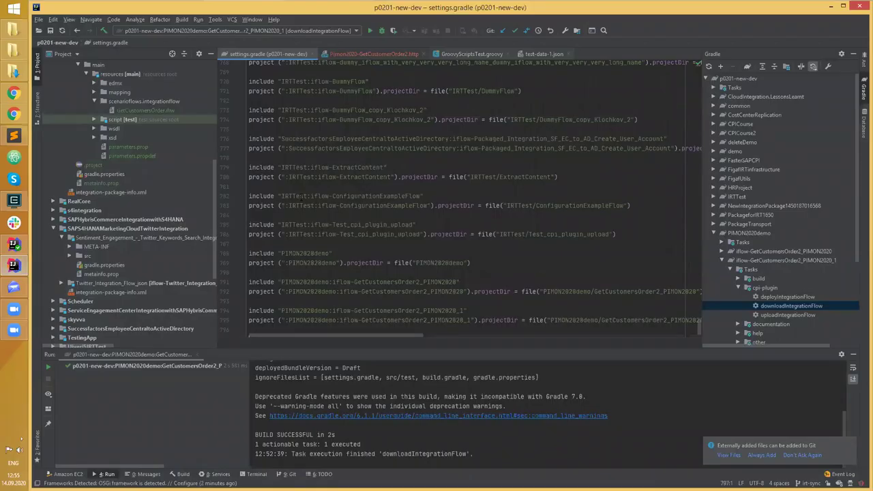
# - Expand GetCustomersOrder2_PIMON2020 > src > main > resources > script to list its Groovy scripts
pyautogui.scroll(5, 66, 193)
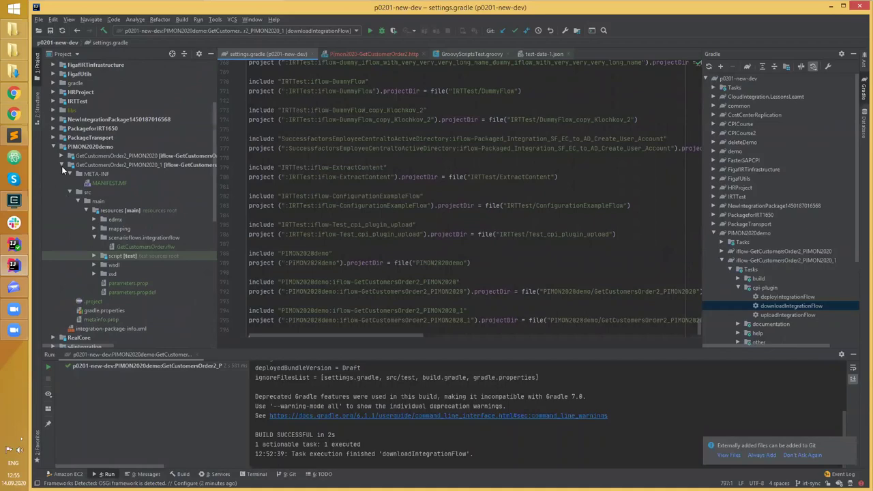
pyautogui.click(62, 165)
pyautogui.click(61, 155)
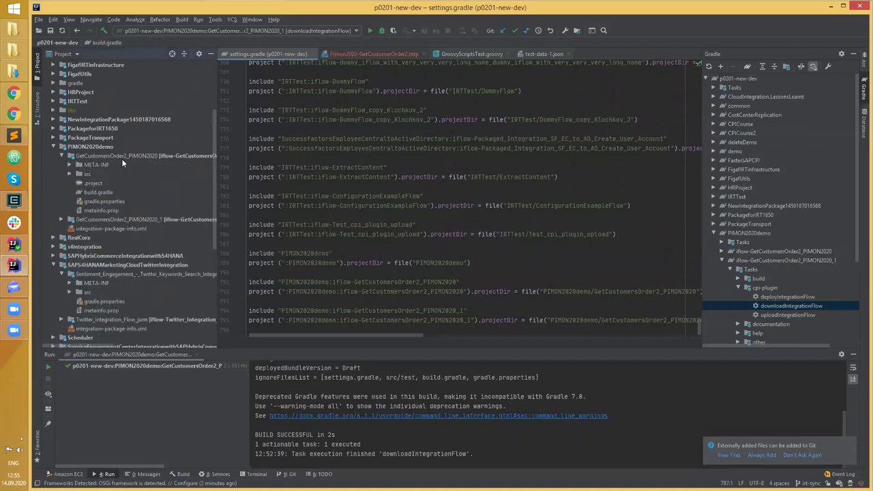
pyautogui.click(69, 174)
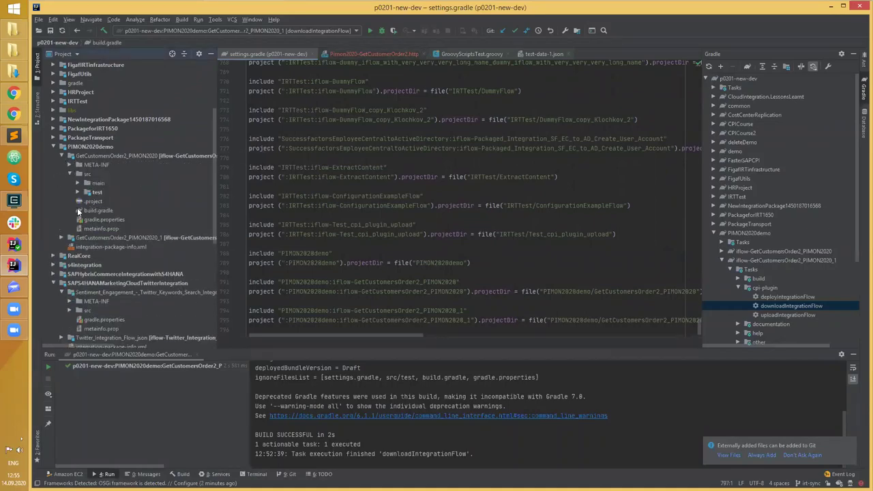
pyautogui.click(78, 183)
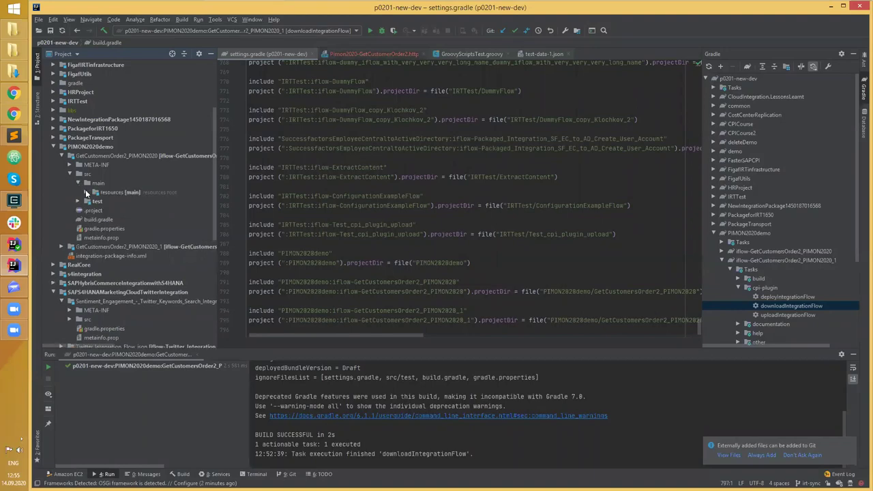
pyautogui.click(95, 228)
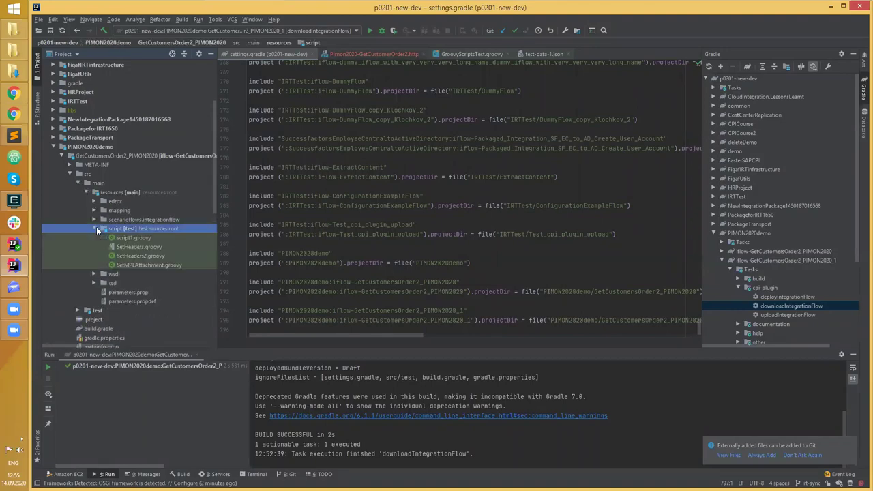
# - Open SetHeaders.groovy and place the cursor at the executed value on line 23
pyautogui.doubleClick(137, 246)
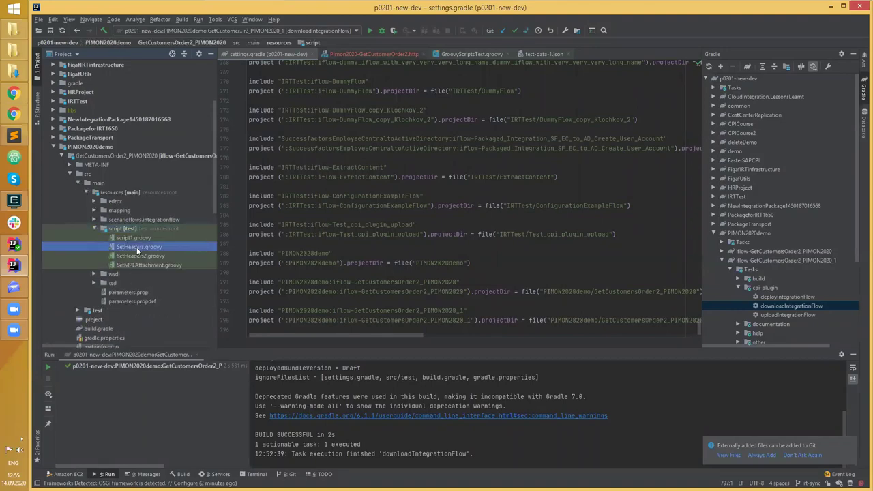
pyautogui.scroll(-1, 320, 246)
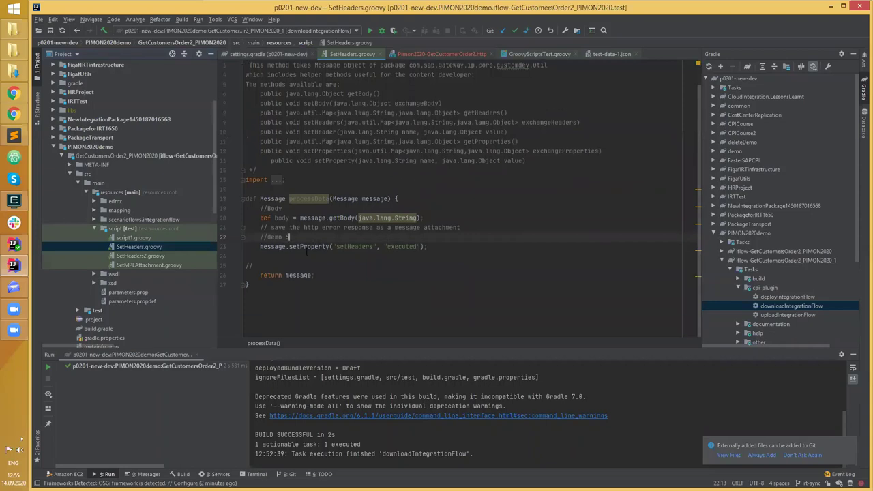
pyautogui.click(306, 247)
pyautogui.click(416, 246)
pyautogui.write(':')
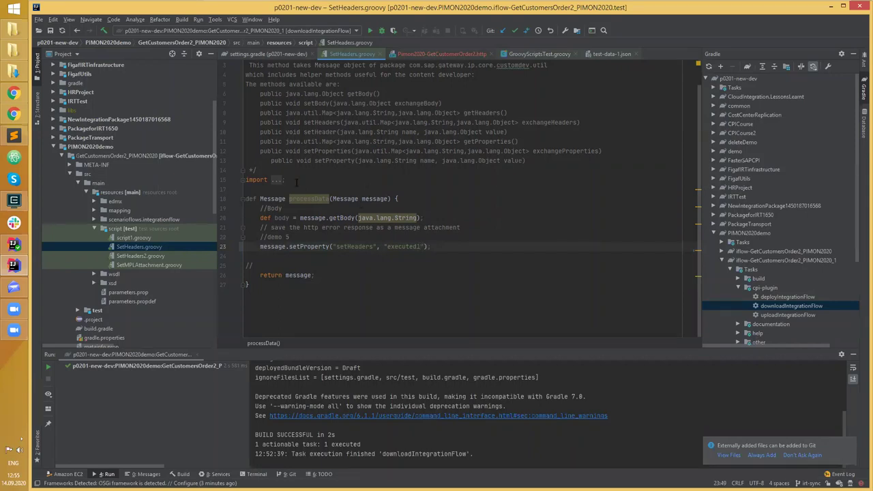
# - Change "executed!" to "executed-new" and upload GetCustomersOrder2_PIMON2020_1 with uploadIntegrationFlow
pyautogui.click(782, 317)
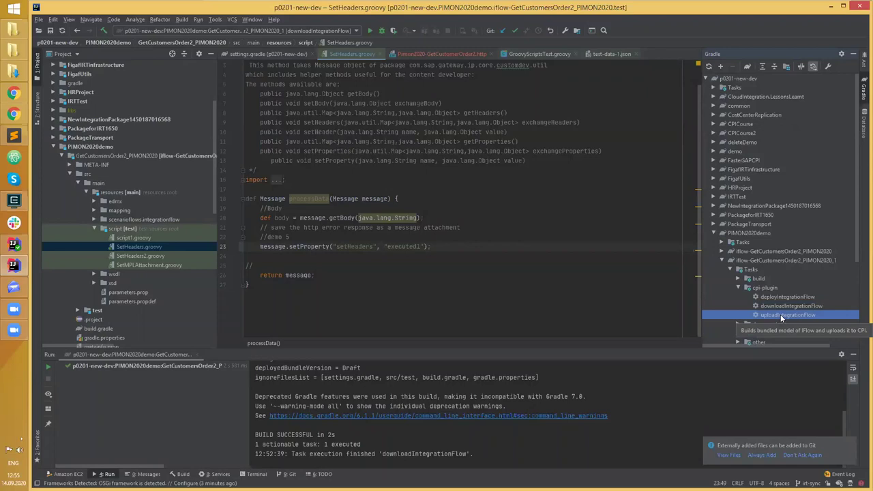
pyautogui.scroll(-1, 781, 317)
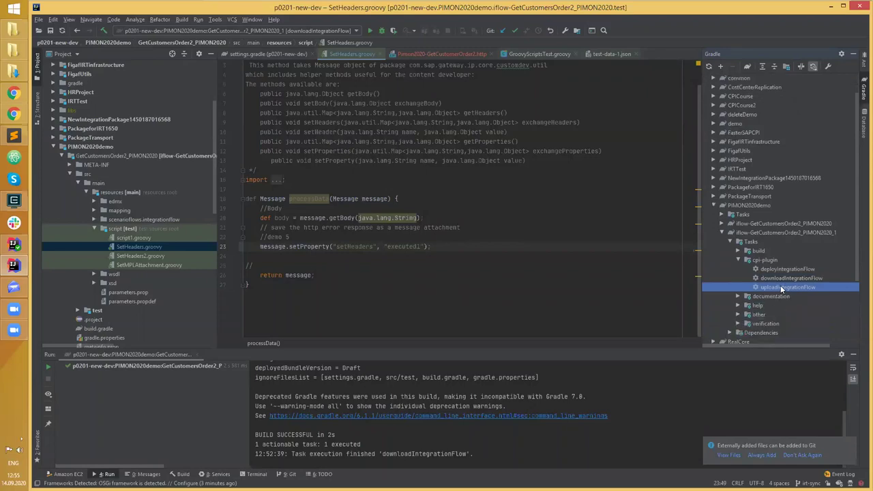
pyautogui.moveTo(424, 246); pyautogui.dragTo(419, 246)
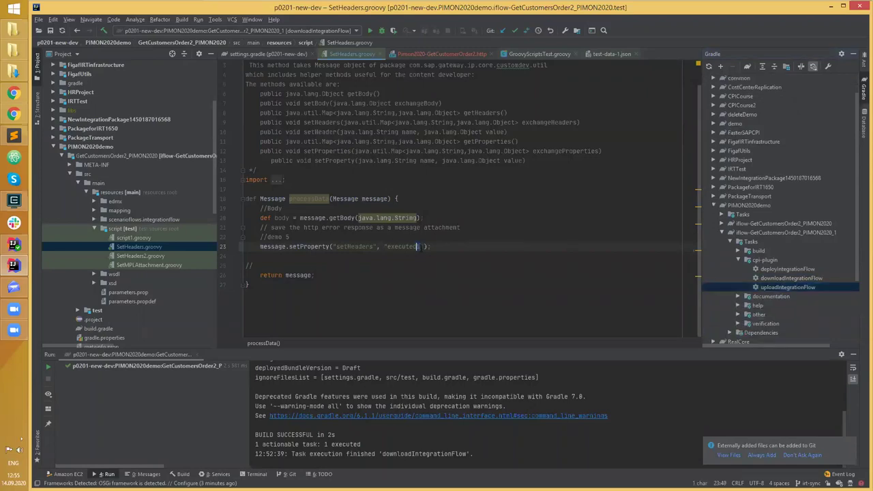
pyautogui.write('-new')
pyautogui.doubleClick(797, 287)
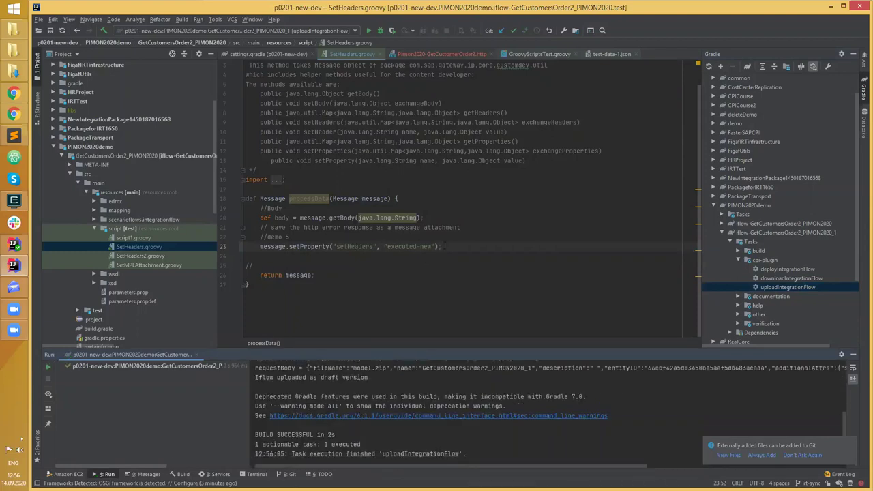
# - Open the GetCustomersOrder2_PIMON2020 iflow in CPI and inspect the Set First headers script settings
pyautogui.click(14, 113)
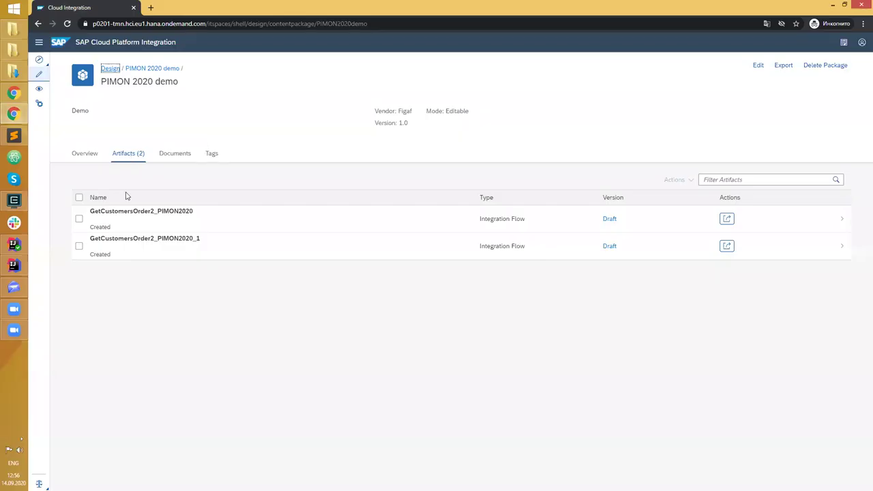
pyautogui.click(182, 225)
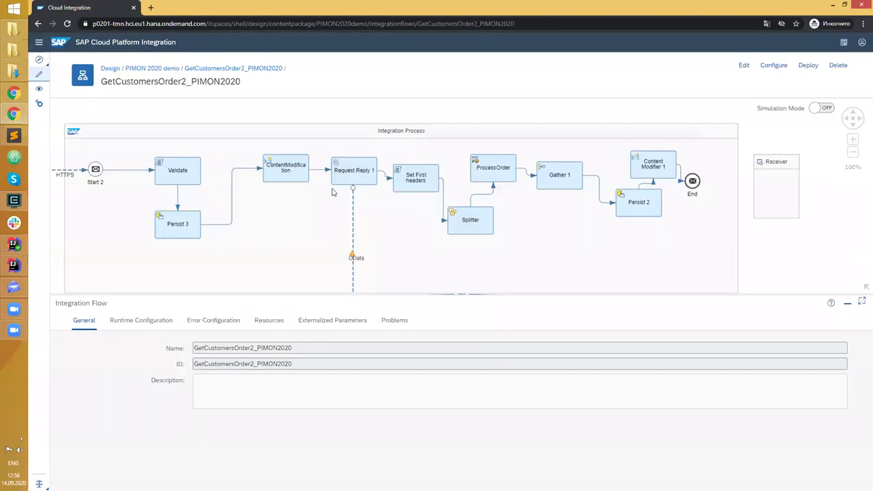
pyautogui.click(417, 179)
pyautogui.click(126, 319)
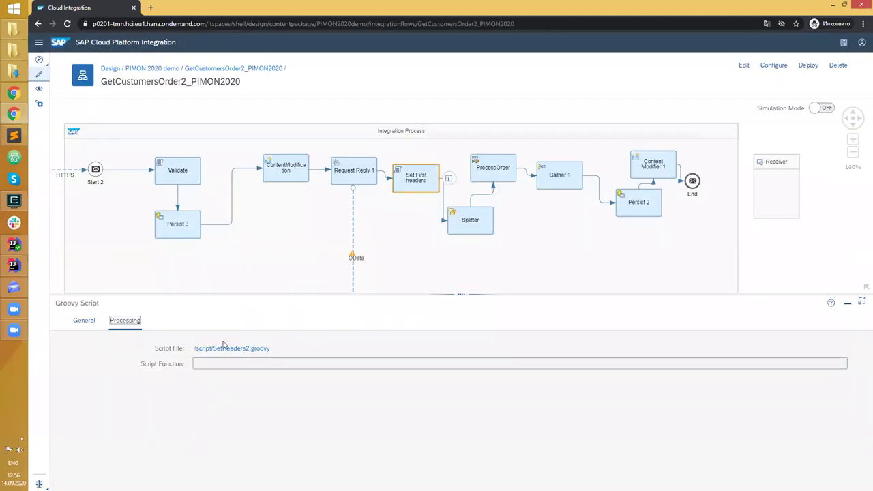
# - Open the Run set header step's SetHeaders.groovy, still setting executed, then minimize Chrome
pyautogui.scroll(-2, 431, 280)
pyautogui.click(649, 276)
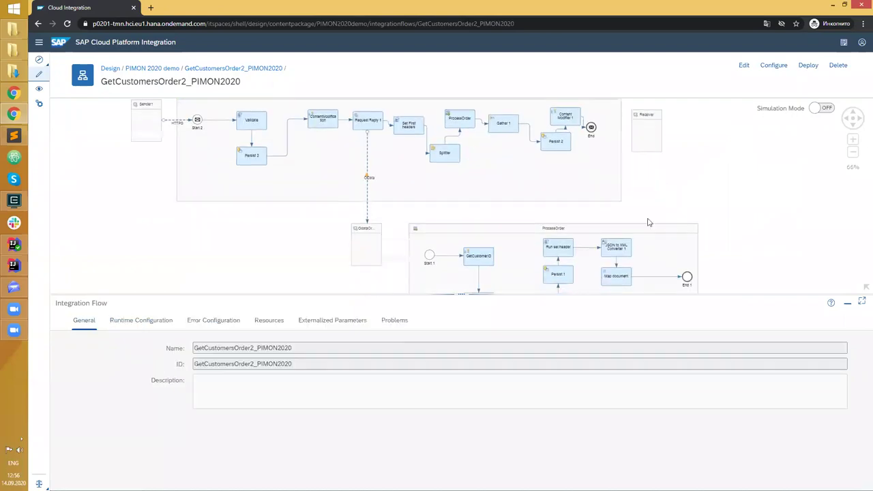
pyautogui.click(556, 249)
pyautogui.click(126, 320)
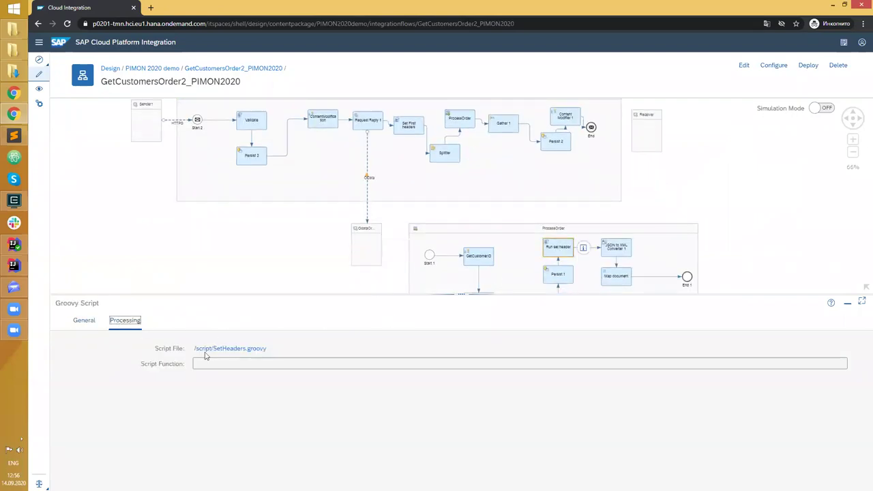
pyautogui.click(230, 348)
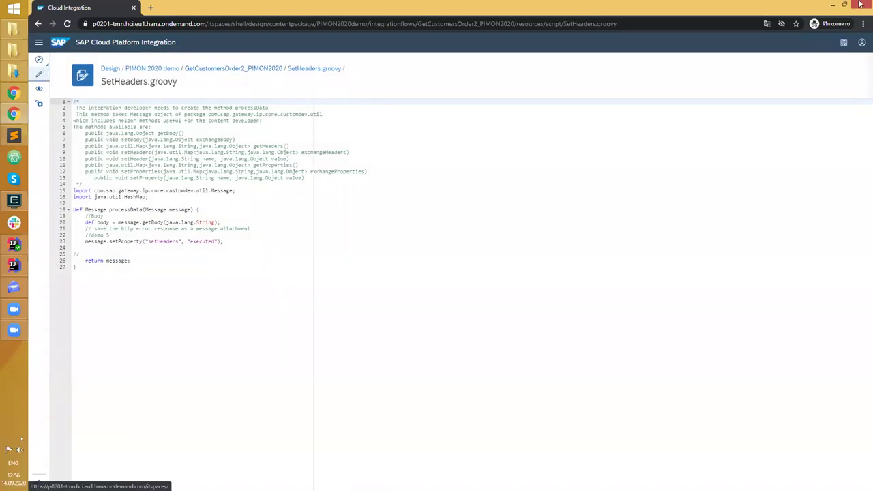
pyautogui.press('super+Down')
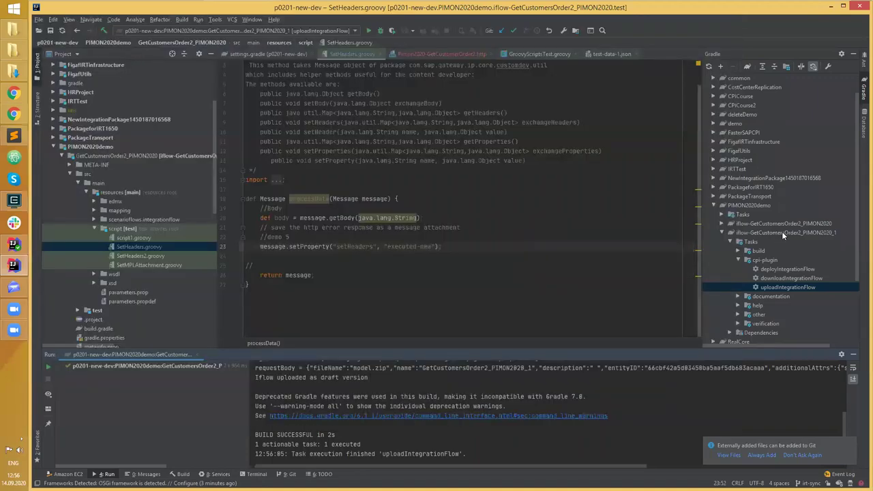
# - Run uploadIntegrationFlow for the original iflow-GetCustomersOrder2_PIMON2020, then switch back to Chrome
pyautogui.click(725, 233)
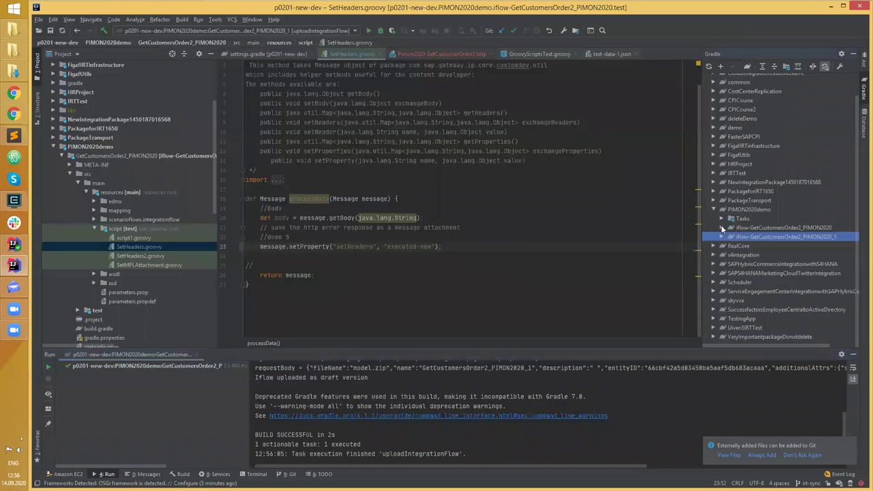
pyautogui.click(721, 225)
pyautogui.click(729, 237)
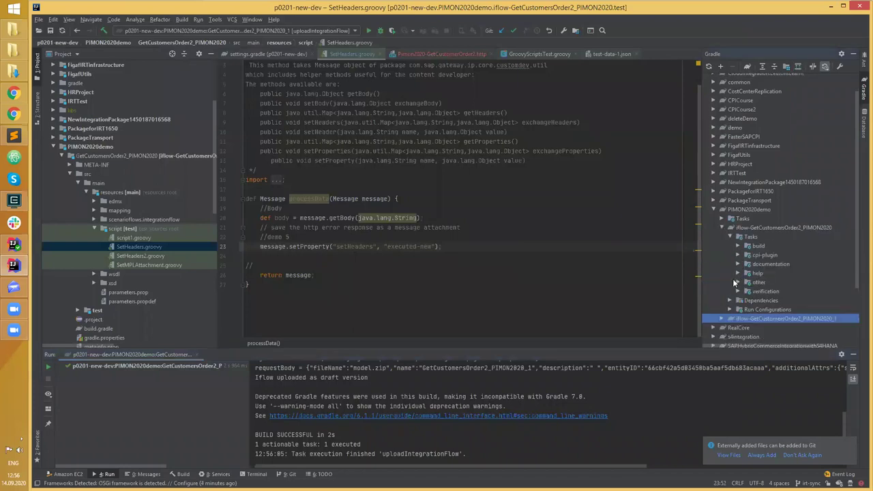
pyautogui.click(738, 255)
pyautogui.doubleClick(788, 281)
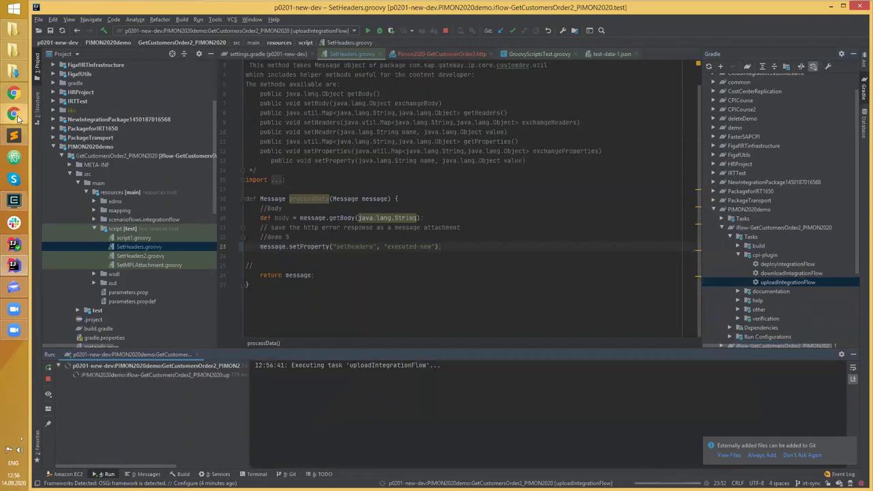
pyautogui.hotkey('alt', 'Tab')
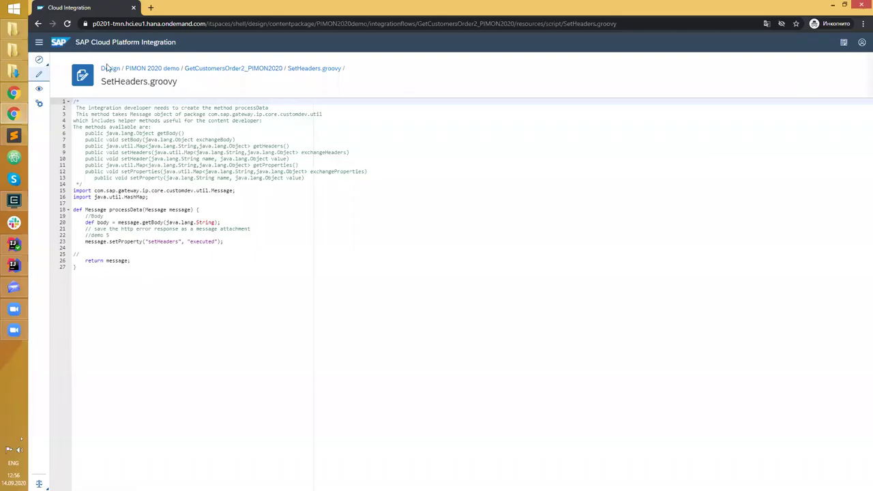
# - Return to the PIMON 2020 demo package and check the upload's progress in IntelliJ
pyautogui.click(166, 71)
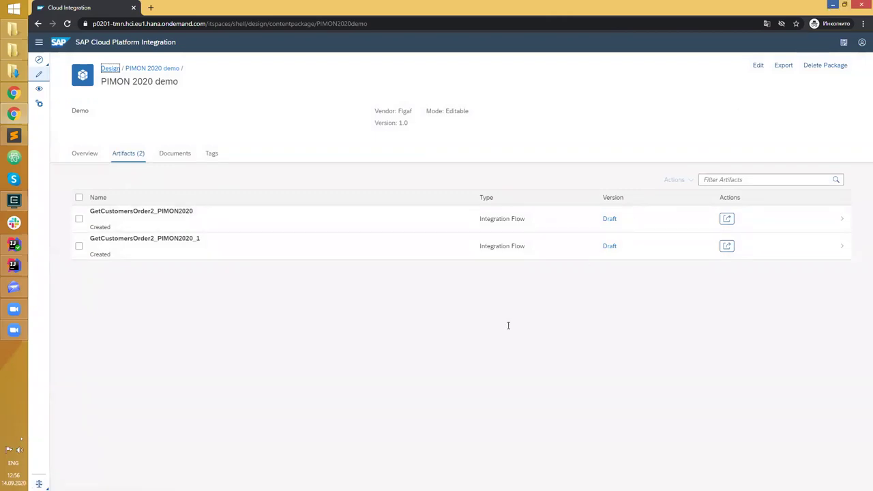
pyautogui.hotkey('alt', 'Tab')
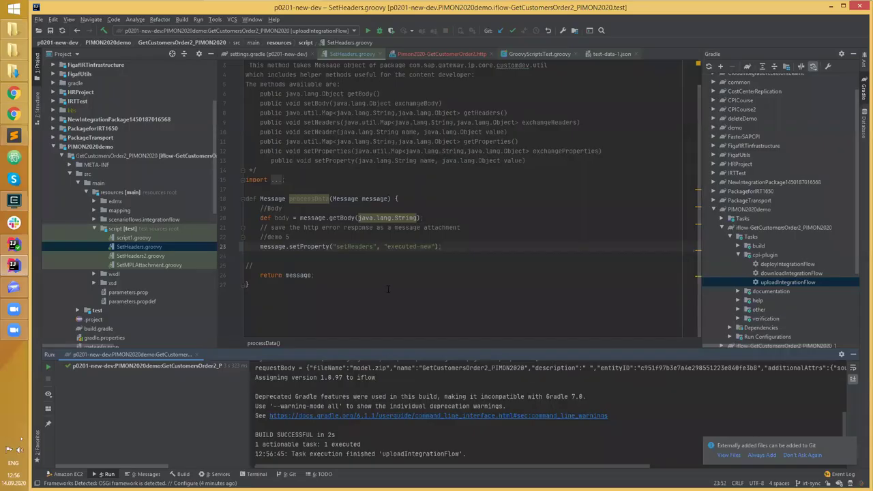
pyautogui.click(15, 94)
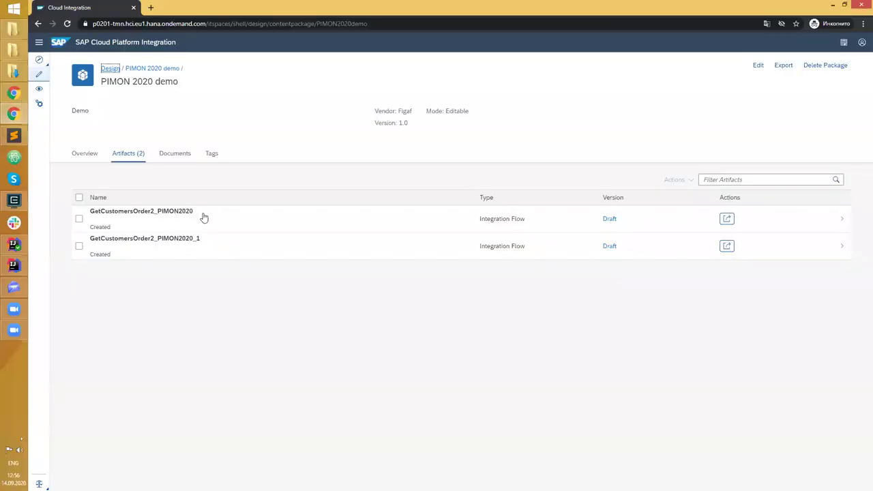
# - Reopen the Run set header step's SetHeaders.groovy and confirm line 23 reads executed-new
pyautogui.click(204, 213)
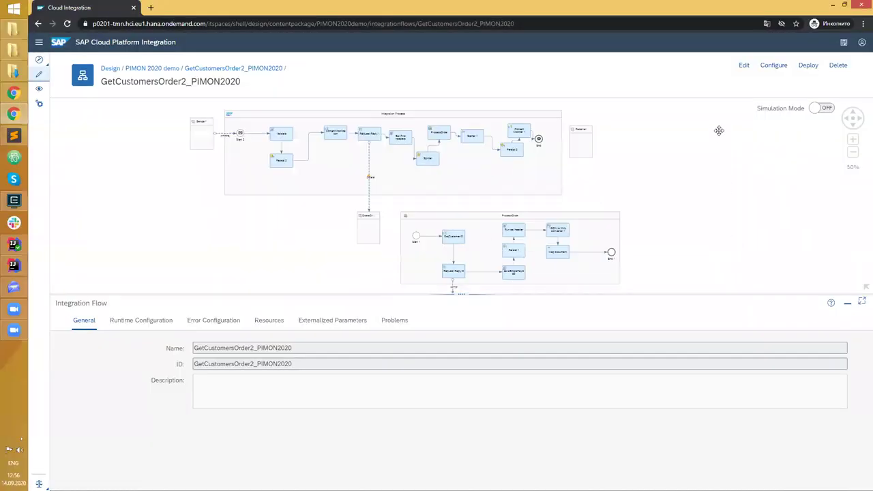
pyautogui.click(517, 211)
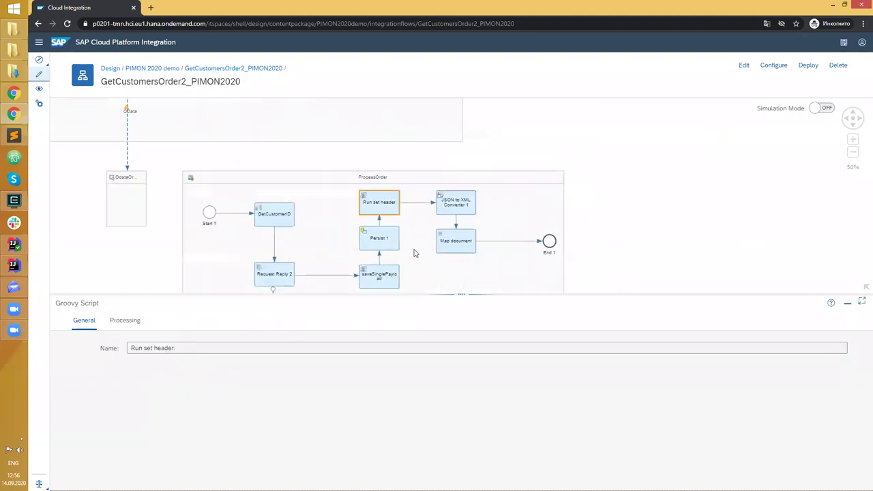
pyautogui.click(126, 321)
pyautogui.click(222, 347)
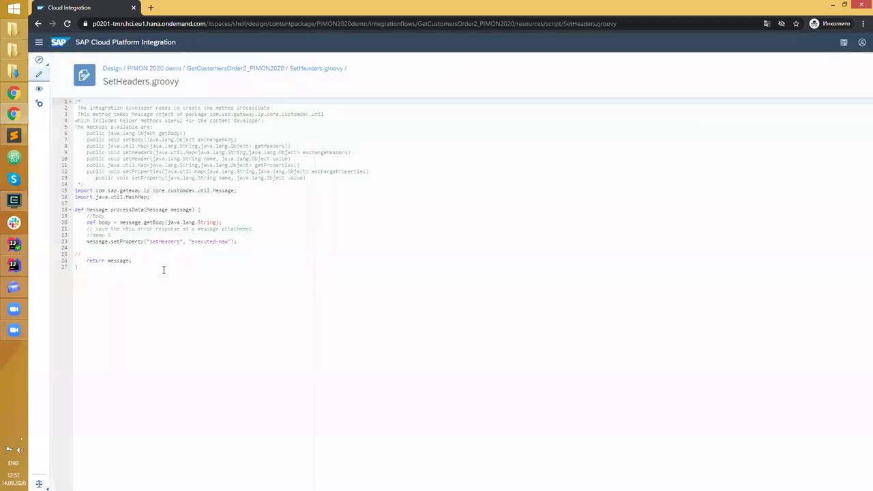
pyautogui.moveTo(188, 242); pyautogui.dragTo(227, 241)
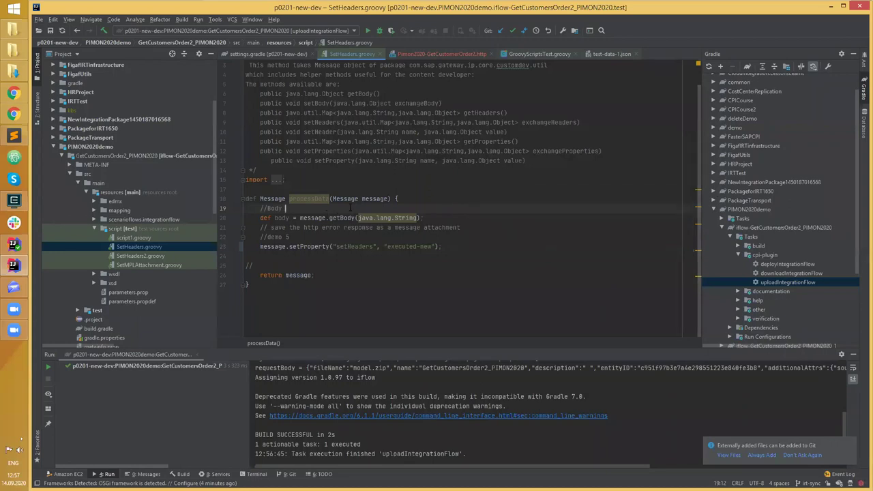
# - Run the cpi-plugin deployIntegrationFlow task to deploy GetCustomersOrder2_PIMON2020 version 1.0.97 on CPI
pyautogui.moveTo(334, 280); pyautogui.dragTo(266, 179)
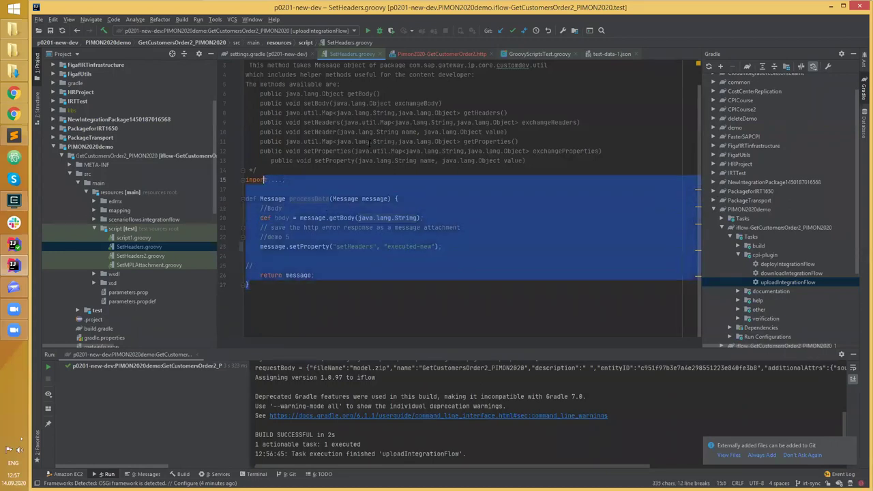
pyautogui.click(369, 141)
pyautogui.click(783, 265)
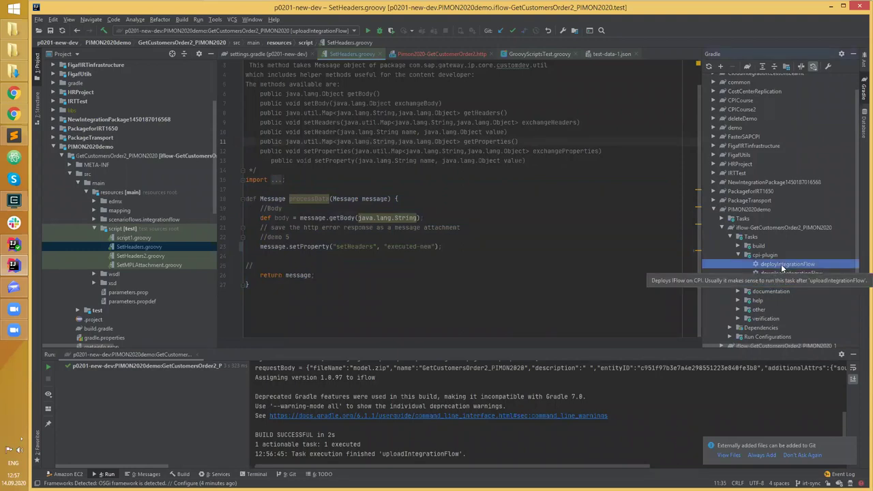
pyautogui.doubleClick(783, 265)
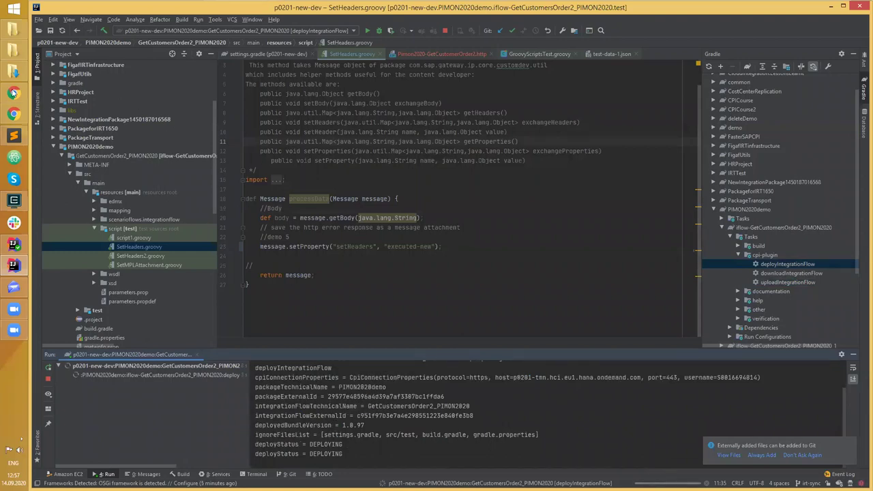
# - Open the GetCustomersOrder2_PIMON2020 test case and review its 36 recorded messages, then return to IntelliJ
pyautogui.moveTo(13, 93)
pyautogui.click(88, 135)
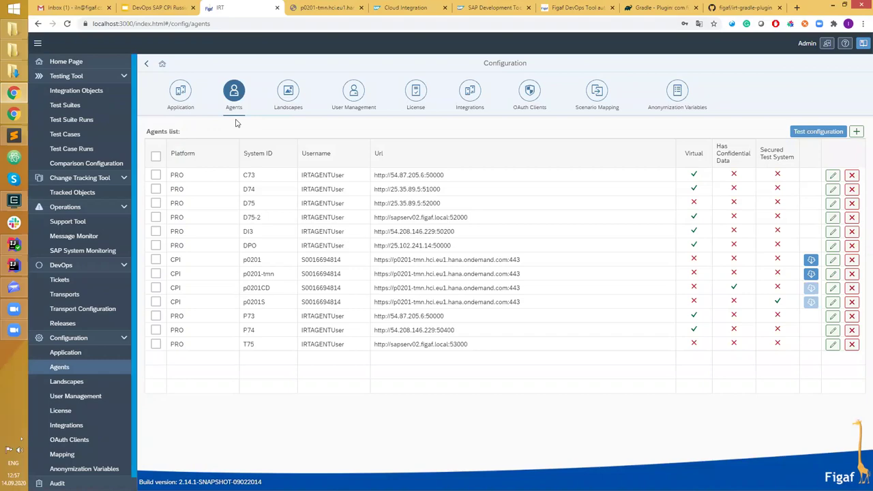
pyautogui.click(82, 134)
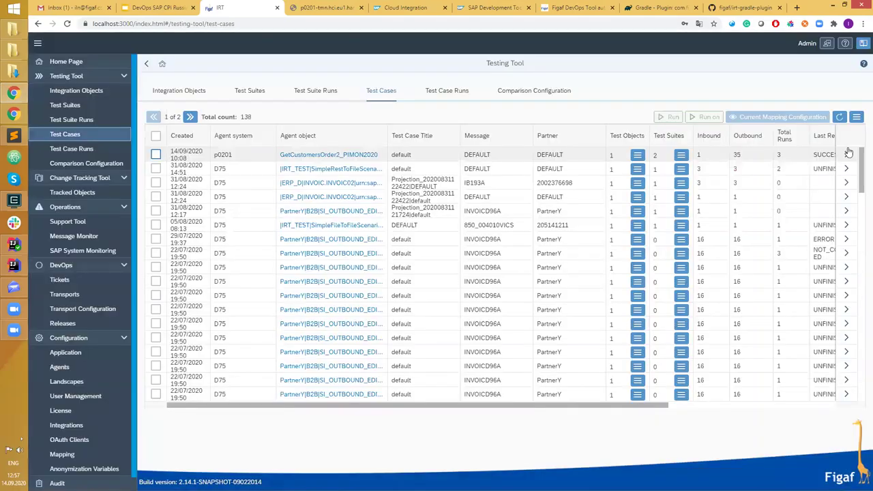
pyautogui.click(847, 155)
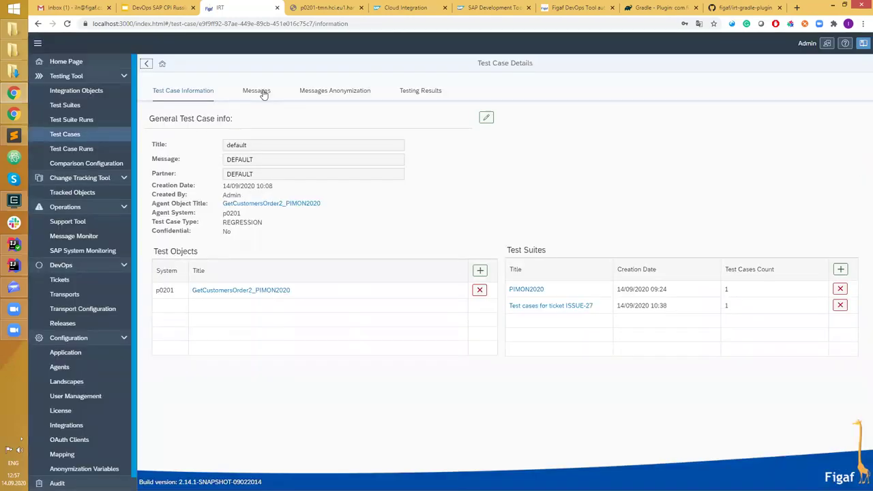
pyautogui.click(263, 92)
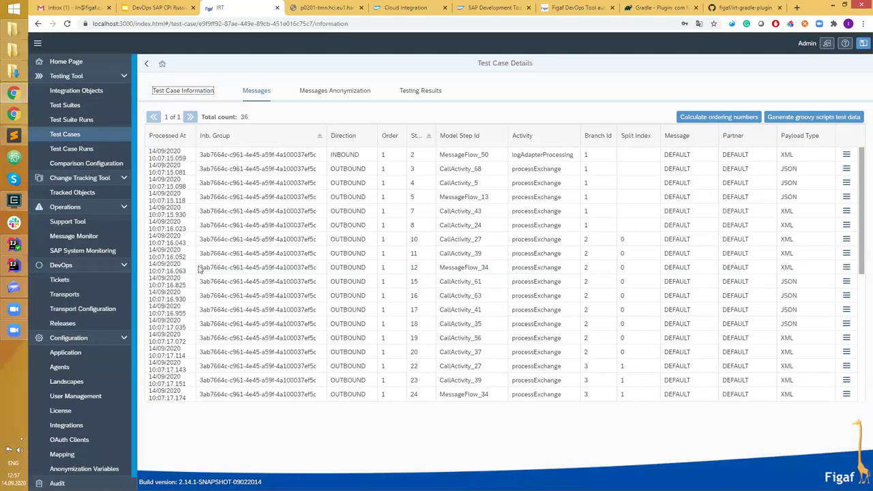
pyautogui.click(190, 92)
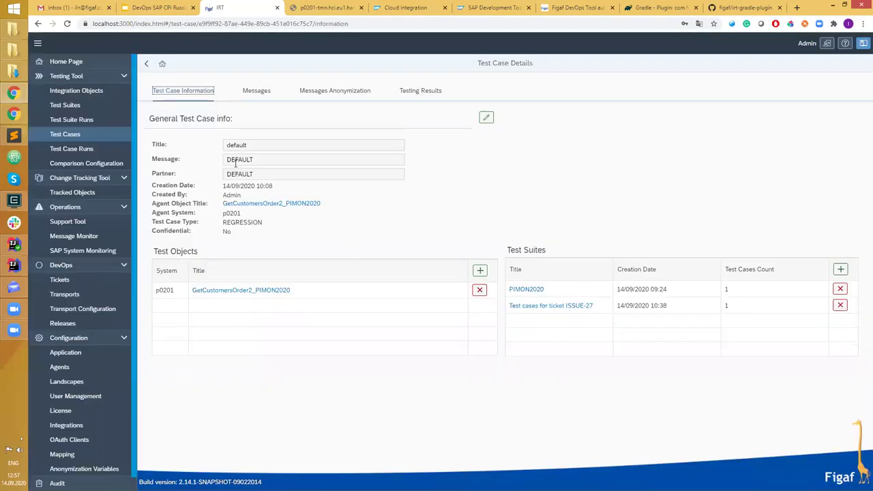
pyautogui.click(256, 94)
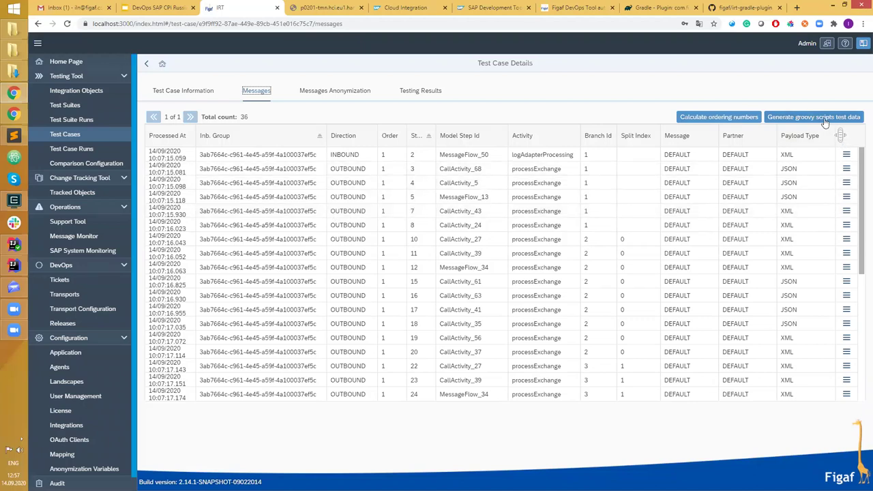
pyautogui.click(13, 246)
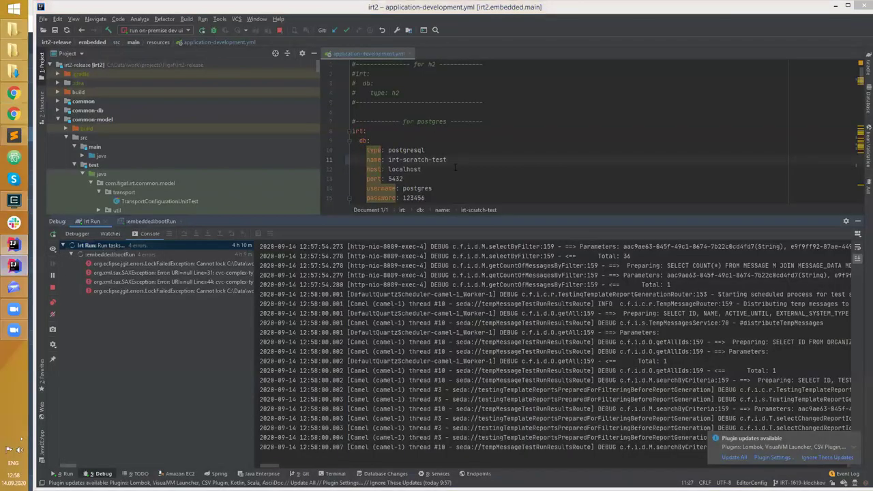
# - Bring up the p0201-new-dev project at processData, widen its Project tree, then return to IRT's messages
pyautogui.hotkey('alt', 'Tab')
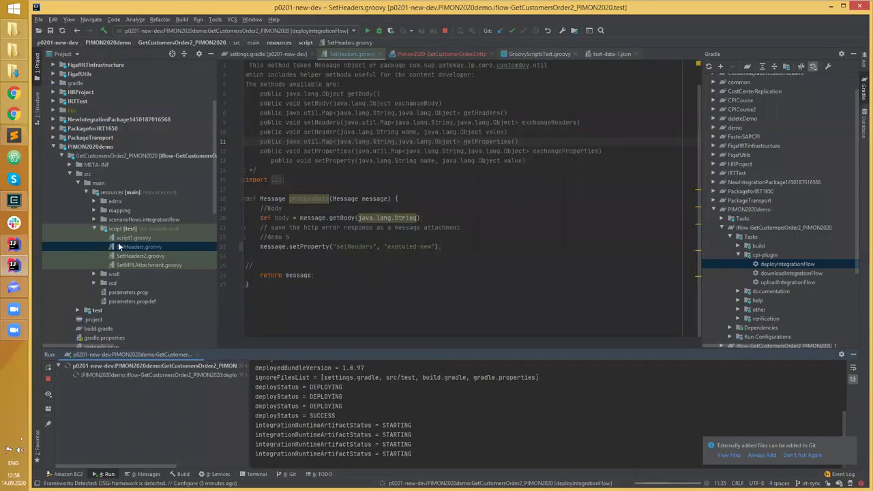
pyautogui.click(352, 207)
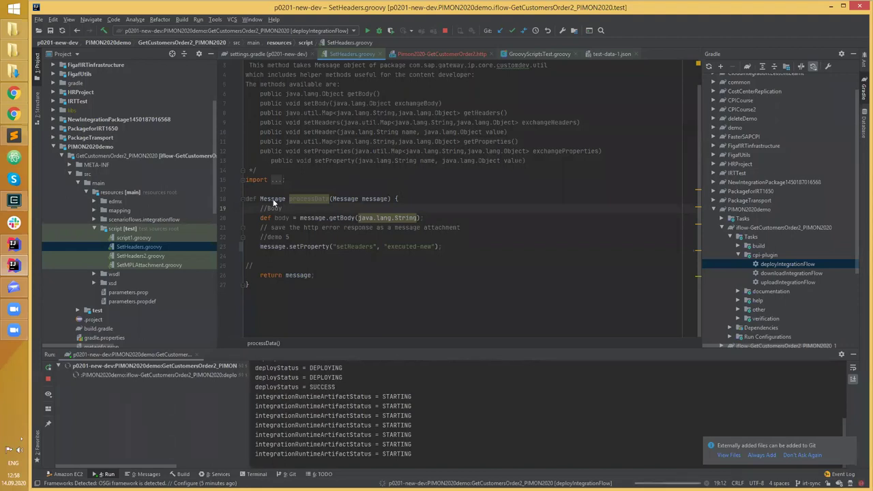
pyautogui.moveTo(213, 203); pyautogui.dragTo(246, 212)
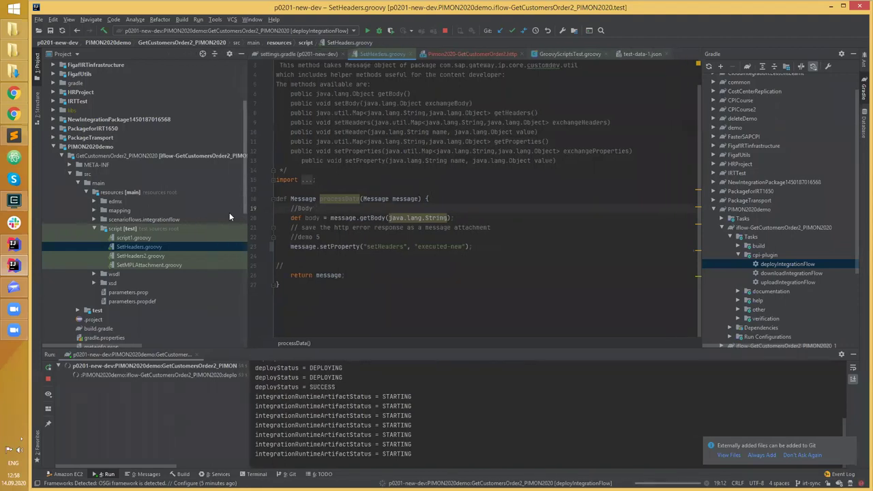
pyautogui.click(11, 92)
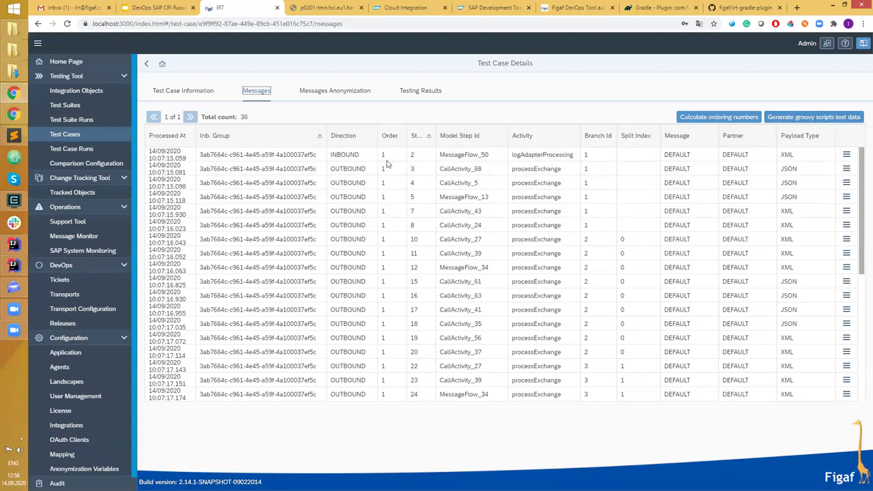
# - Highlight the CallActivity_43, CallActivity_27 and CallActivity_24 Model Step Ids, then return to IntelliJ
pyautogui.doubleClick(481, 211)
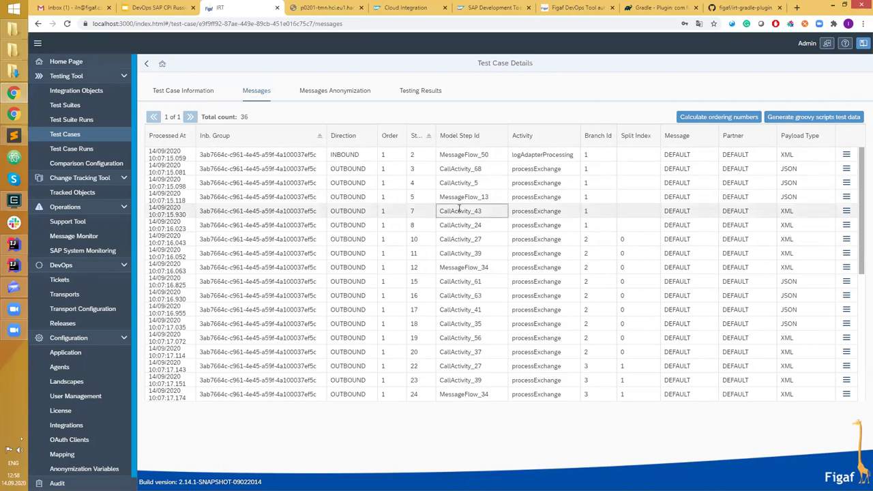
pyautogui.doubleClick(489, 240)
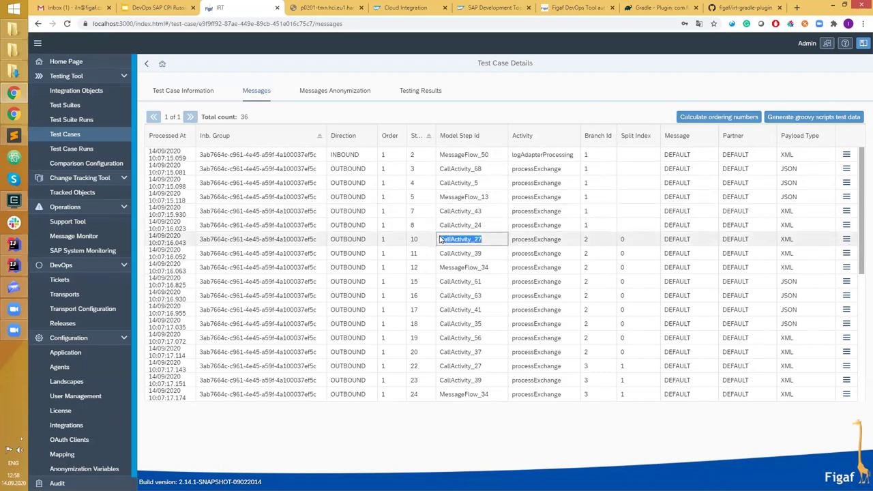
pyautogui.click(477, 226)
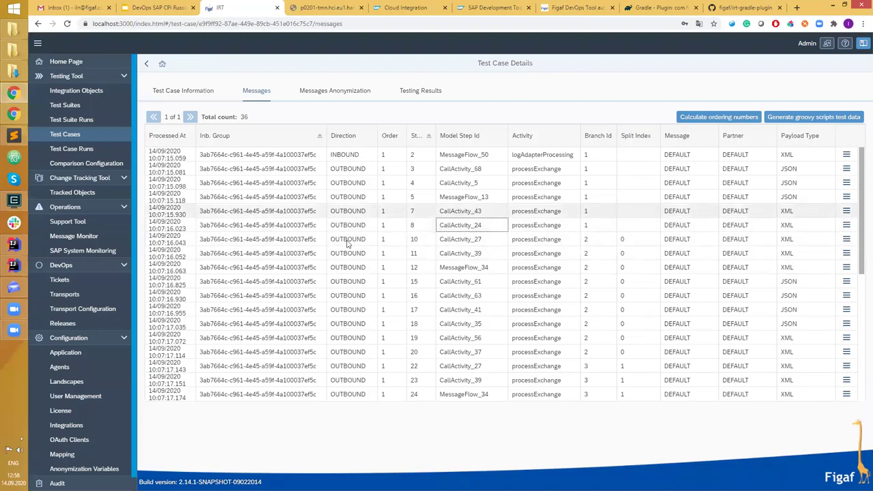
pyautogui.click(13, 267)
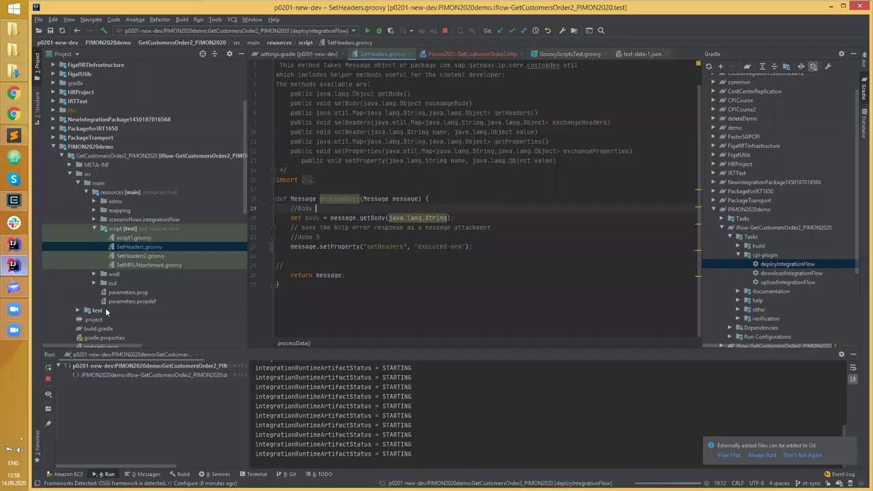
# - Expand test > groovy > com.figaf and the test resources, and open GroovyScriptsTest
pyautogui.click(78, 310)
pyautogui.click(86, 319)
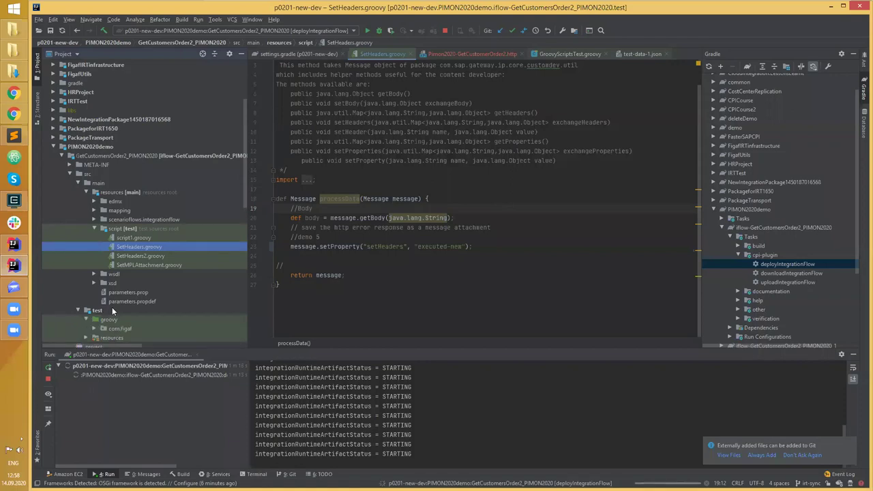
pyautogui.scroll(-3, 95, 280)
pyautogui.click(93, 246)
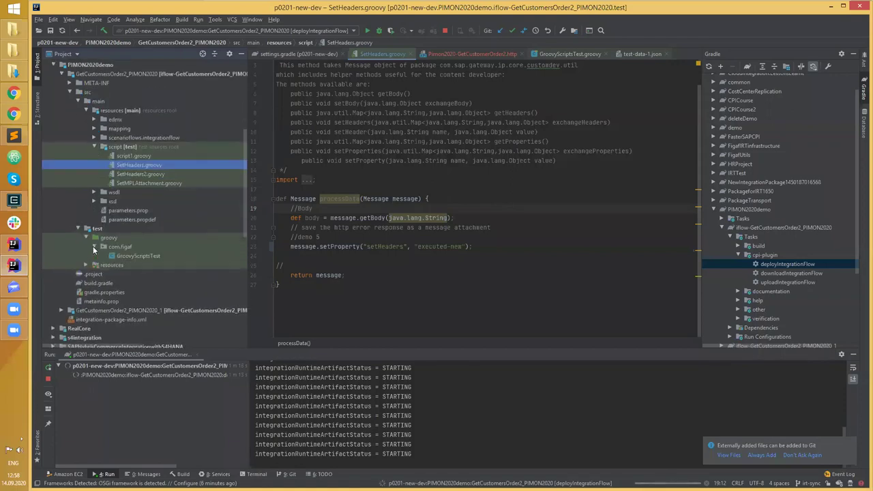
pyautogui.click(95, 264)
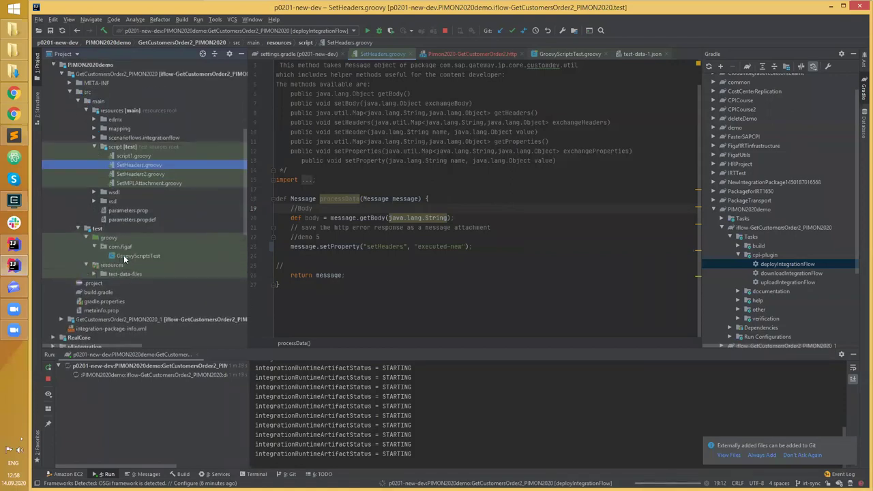
pyautogui.doubleClick(123, 255)
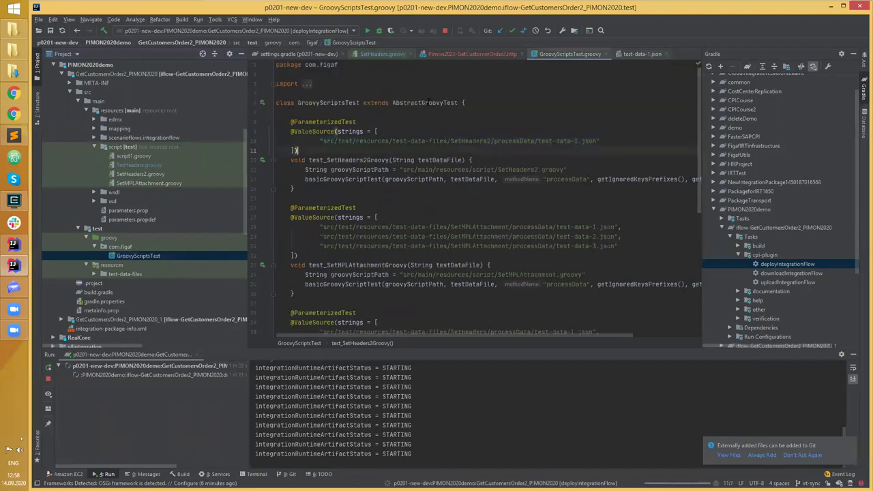
# - Inspect the AbstractGroovyTest base class's external properties setup, then close it
pyautogui.keyDown('ctrl'); pyautogui.click(428, 103); pyautogui.keyUp('ctrl')
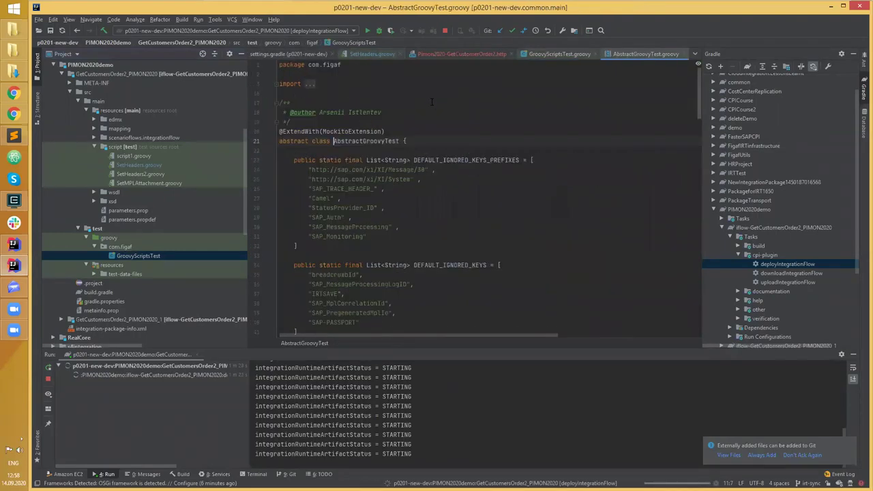
pyautogui.scroll(-8, 423, 179)
pyautogui.scroll(-17, 423, 179)
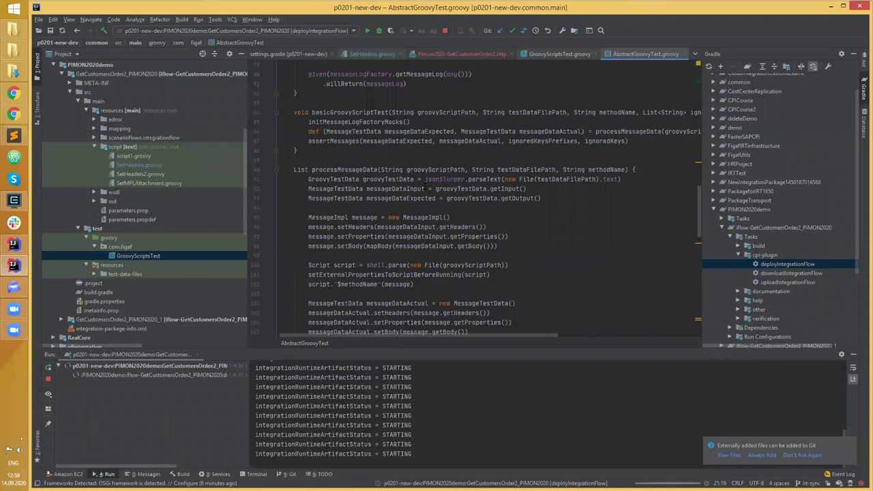
pyautogui.moveTo(309, 285); pyautogui.dragTo(414, 275)
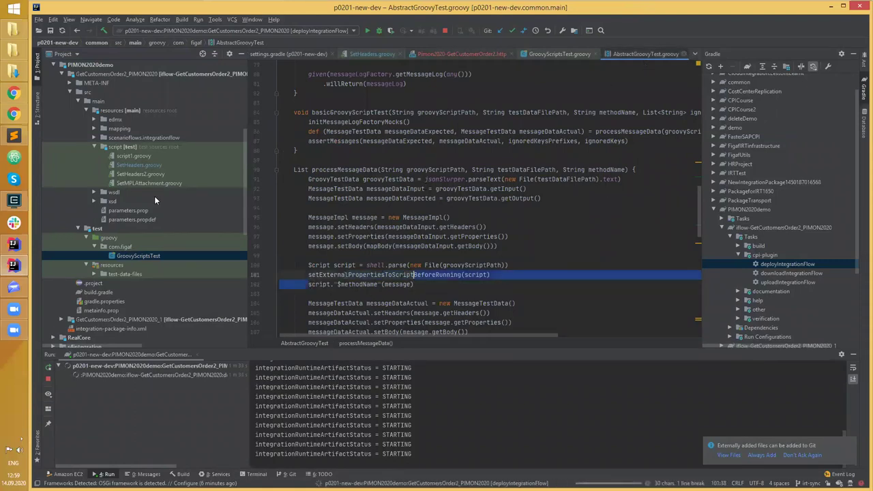
pyautogui.hotkey('ctrl', 'F4')
# - Review the basicGroovyScriptTest call and first test data path, then request groovy scripts test data in IRT
pyautogui.scroll(10, 242, 178)
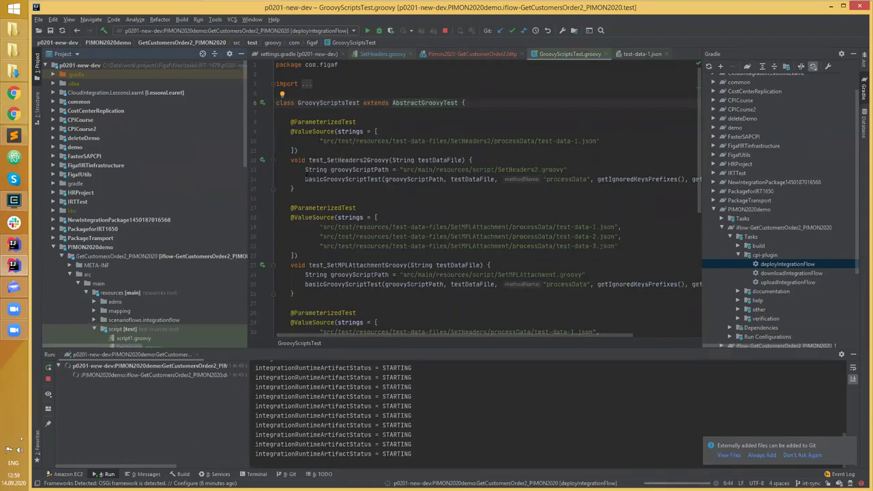
pyautogui.moveTo(305, 178); pyautogui.dragTo(384, 179)
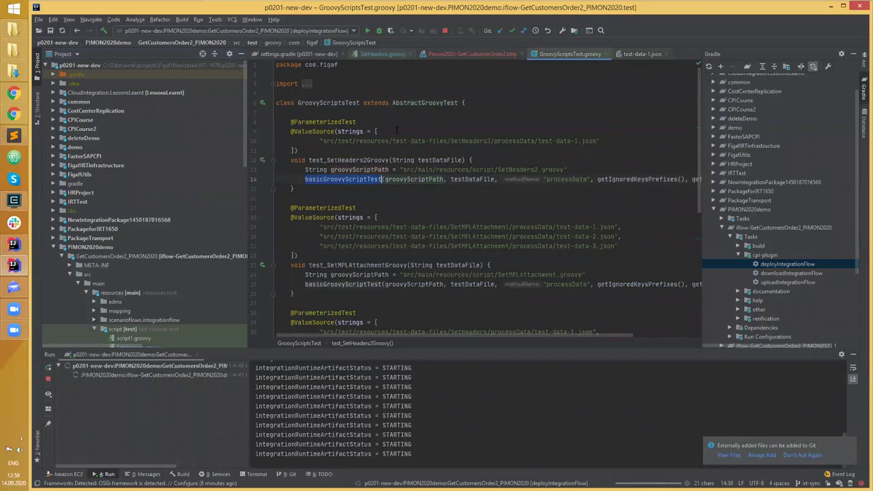
pyautogui.moveTo(324, 140); pyautogui.dragTo(599, 141)
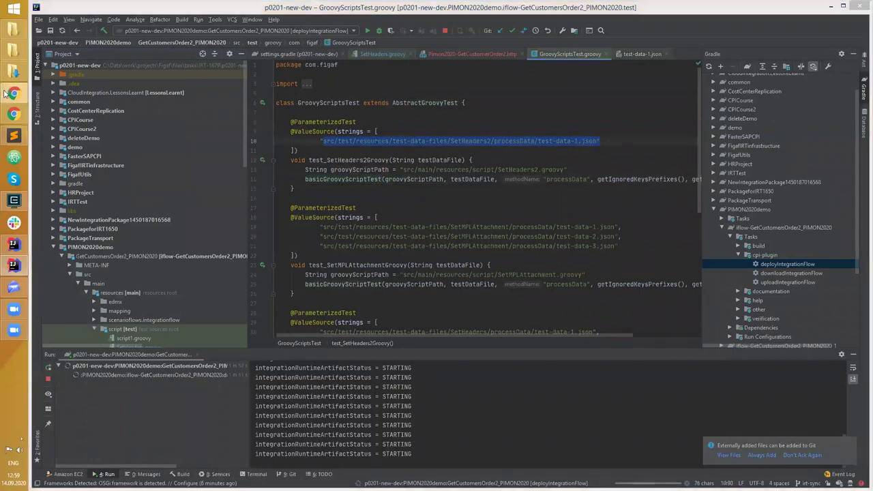
pyautogui.hotkey('alt', 'Tab')
pyautogui.click(813, 116)
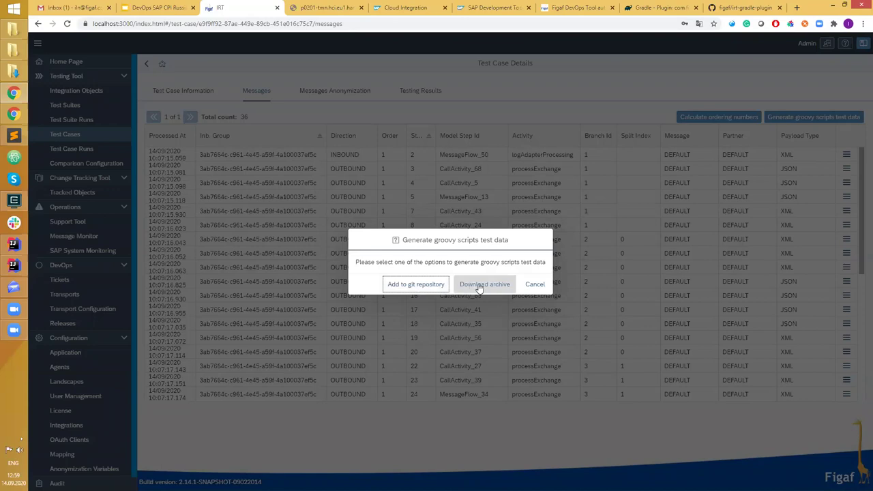
# - Generate the test case's groovy scripts test data and go back to GroovyScriptsTest in IntelliJ
pyautogui.click(437, 283)
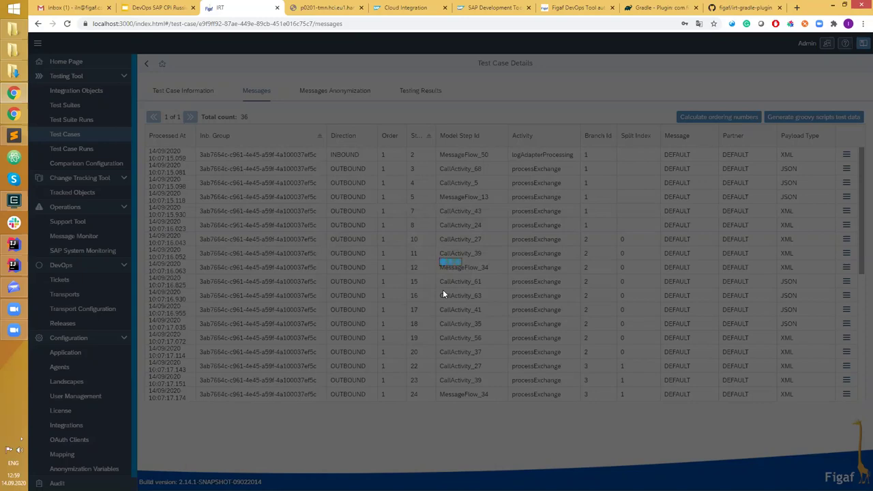
pyautogui.click(13, 266)
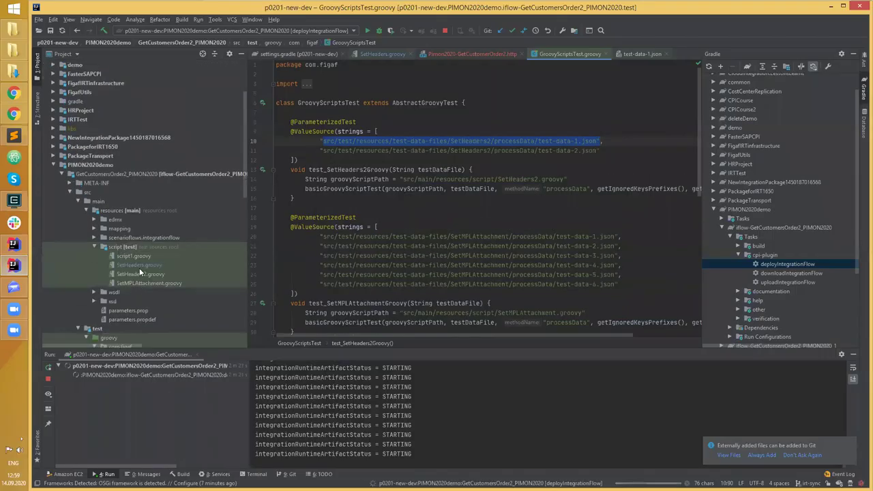
# - Inspect SetHeaders.groovy, the git branches and the script test folder, and acknowledge IRT's success message
pyautogui.click(140, 265)
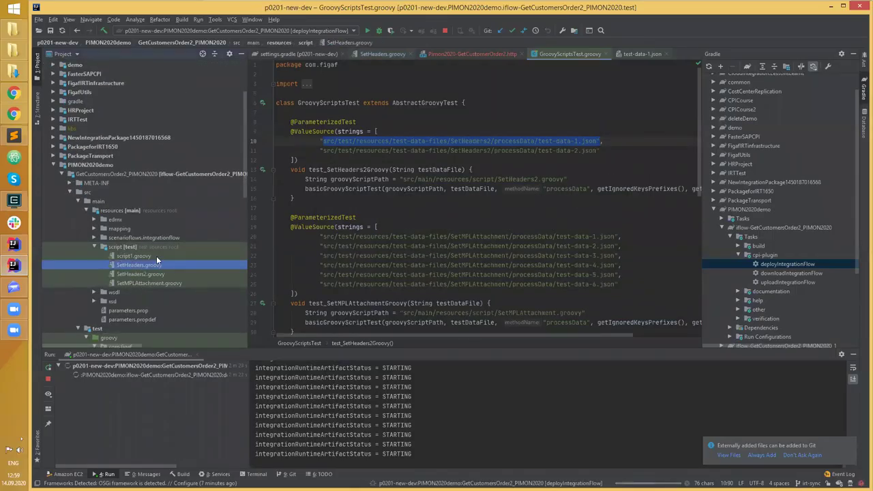
pyautogui.click(811, 483)
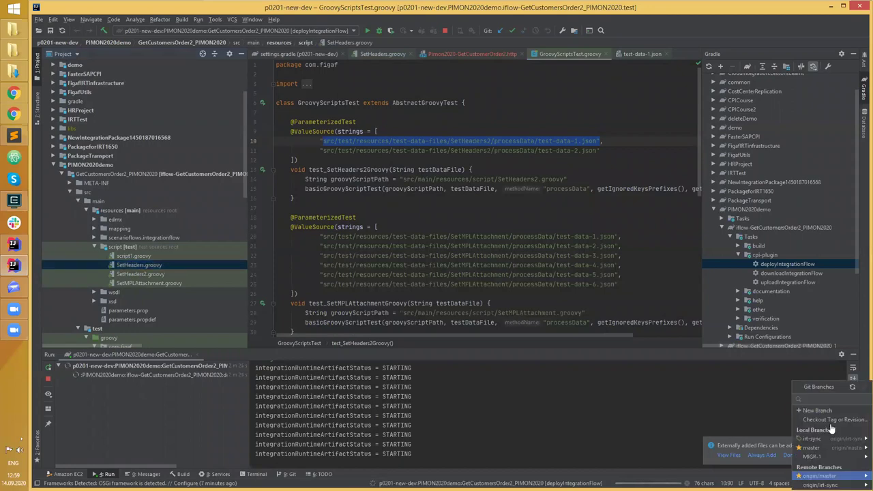
pyautogui.moveTo(818, 443)
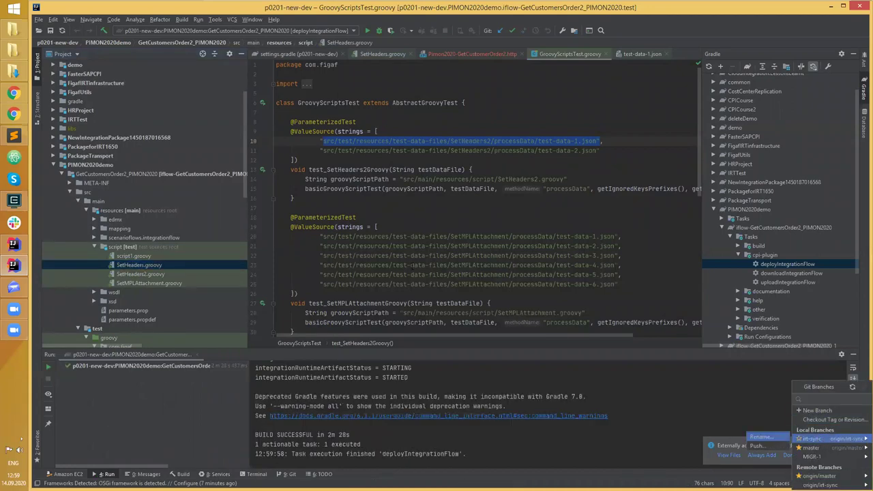
pyautogui.click(391, 216)
pyautogui.scroll(-3, 109, 259)
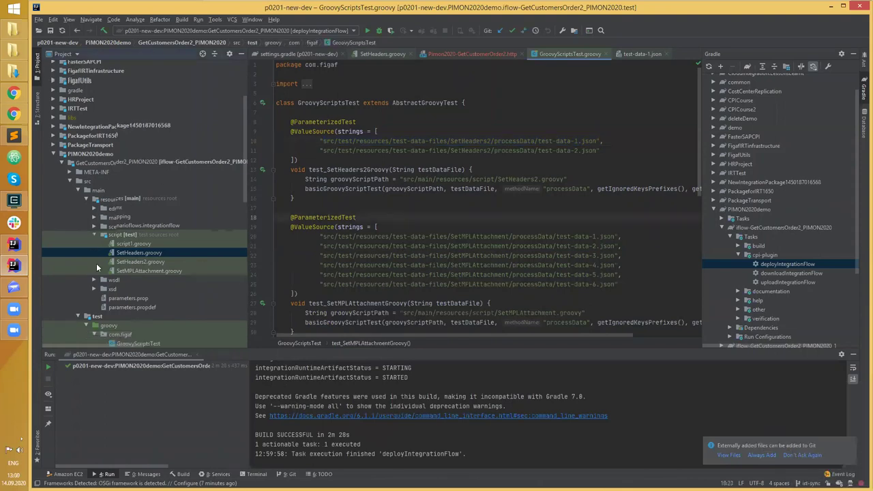
pyautogui.click(126, 165)
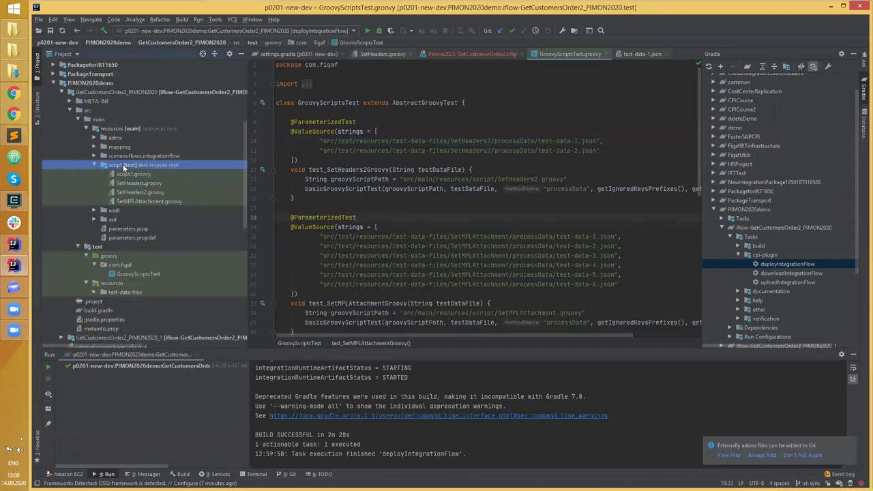
pyautogui.click(14, 92)
pyautogui.click(509, 287)
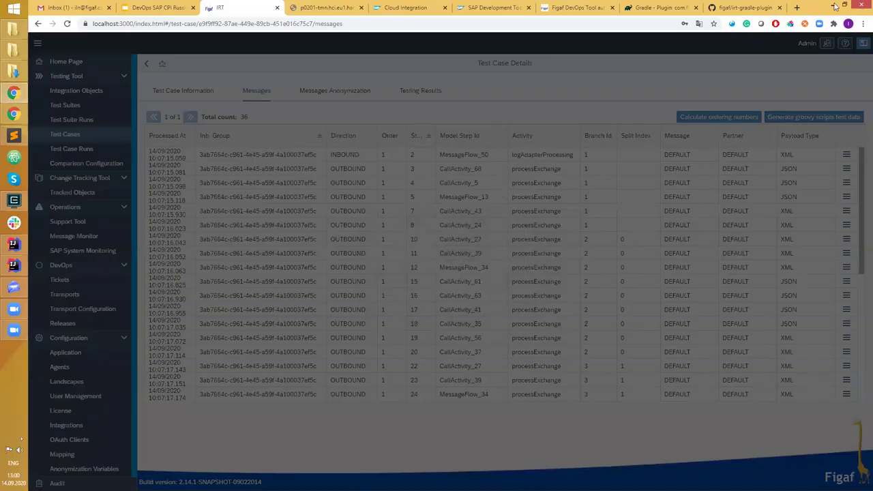
pyautogui.hotkey('alt', 'Tab')
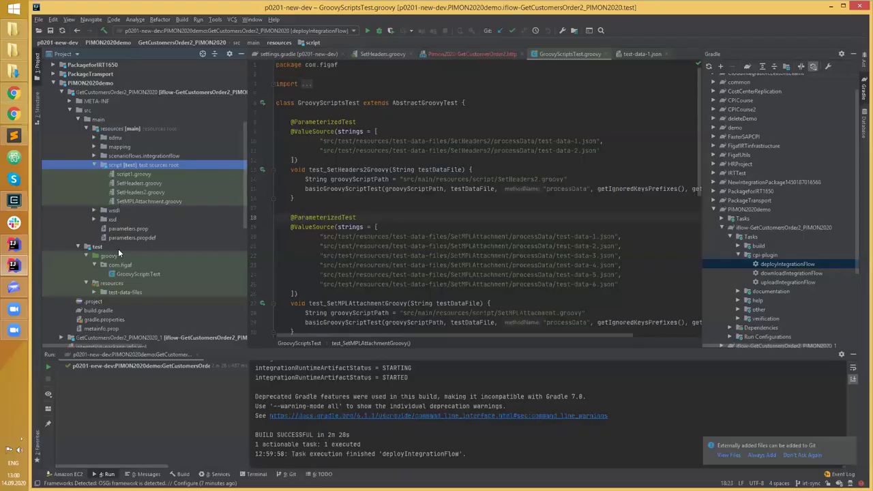
# - Review the SetMPLAttachment test-data-1 to 6 paths, selecting test-data-4 to 6, then select script1.groovy
pyautogui.scroll(-3, 384, 215)
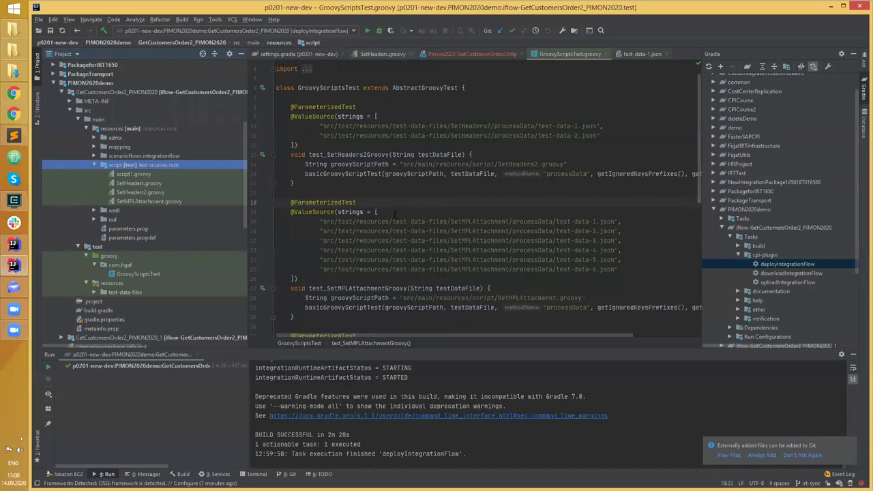
pyautogui.moveTo(620, 198); pyautogui.dragTo(320, 178)
pyautogui.moveTo(624, 170); pyautogui.dragTo(319, 150)
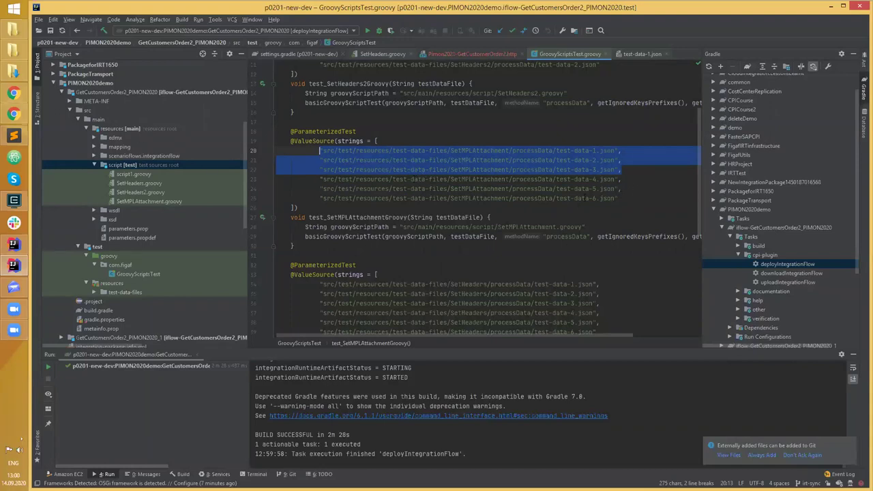
pyautogui.moveTo(618, 197); pyautogui.dragTo(322, 179)
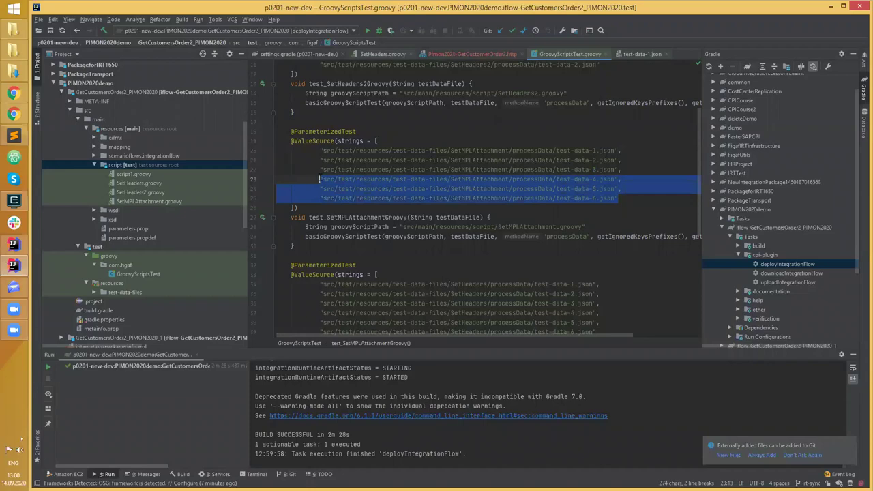
pyautogui.scroll(-4, 365, 205)
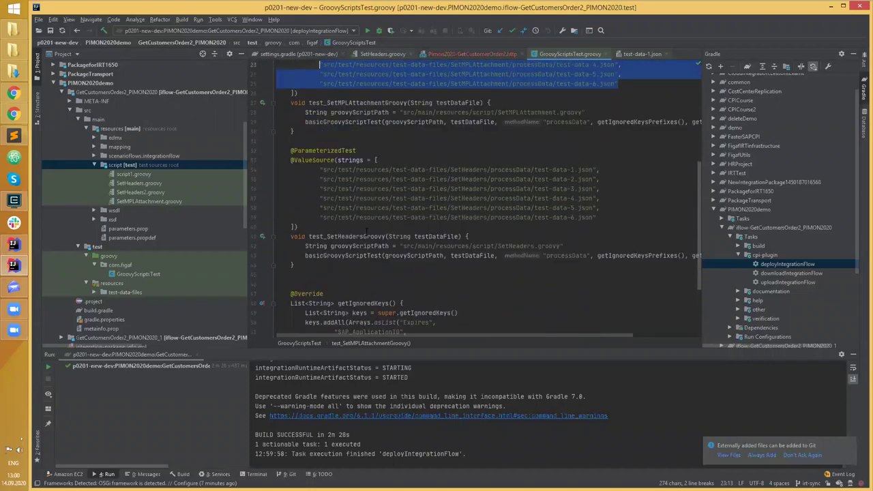
pyautogui.scroll(7, 366, 230)
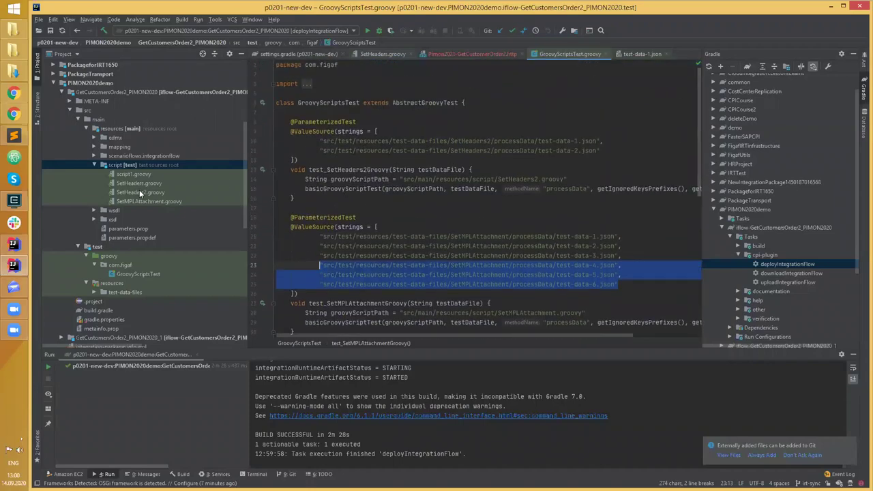
pyautogui.click(128, 175)
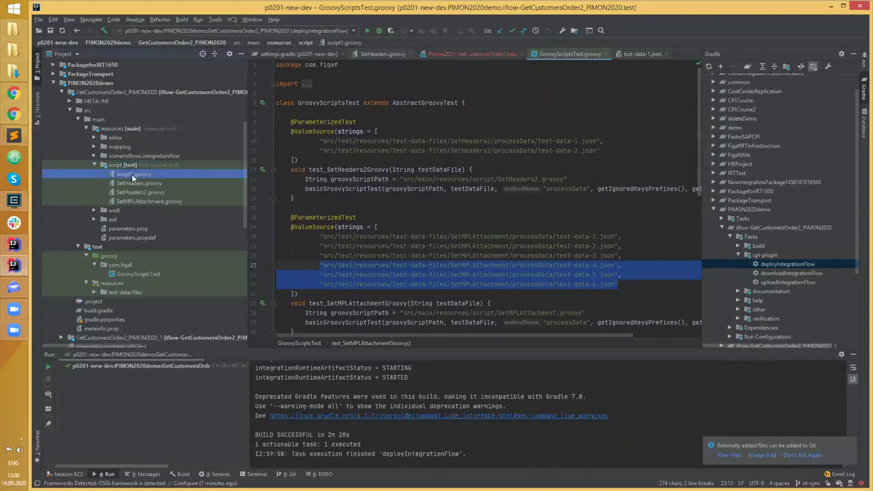
# - Select the SetHeaders test-data-4 to 6 entries, then return to IRT's test case details
pyautogui.click(13, 98)
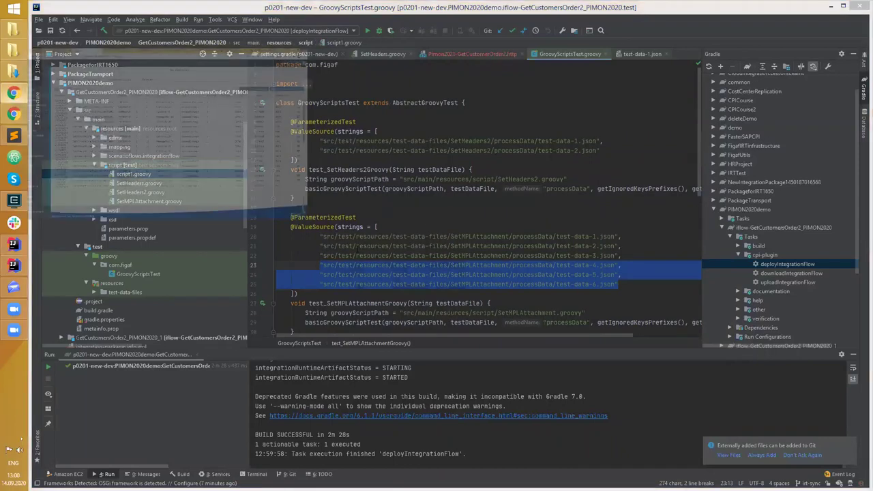
pyautogui.click(269, 99)
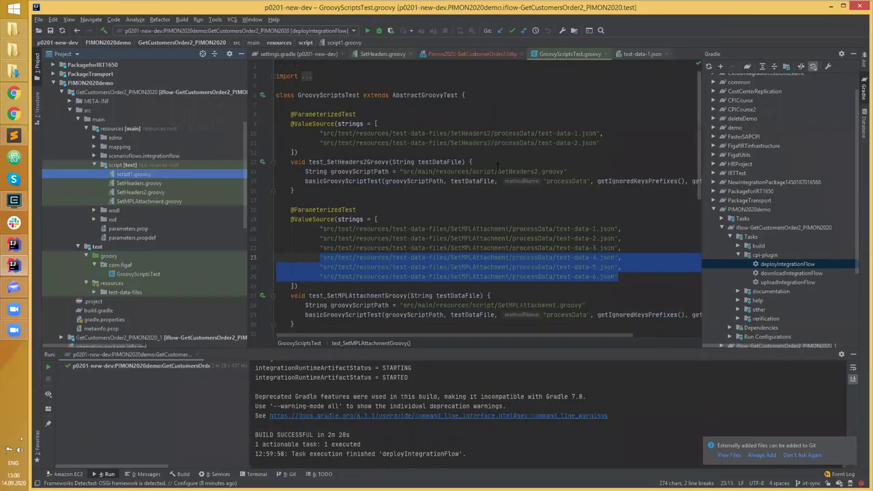
pyautogui.scroll(-7, 498, 166)
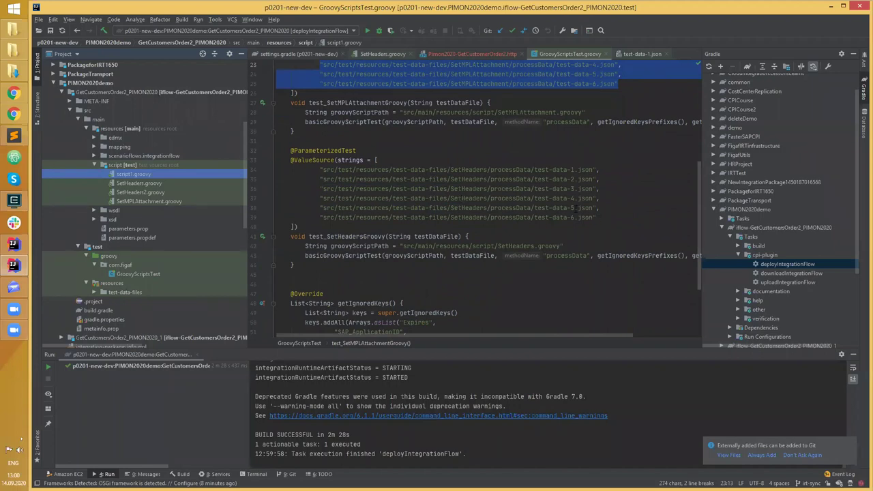
pyautogui.moveTo(604, 217); pyautogui.dragTo(324, 199)
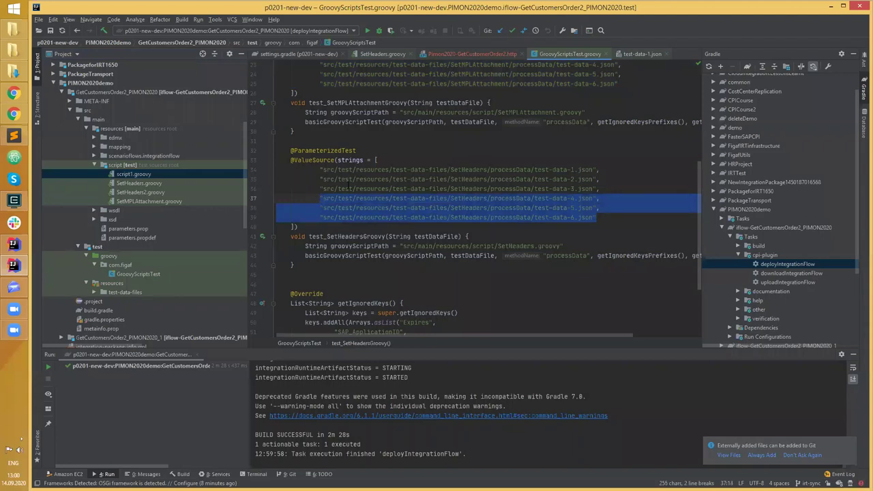
pyautogui.click(13, 96)
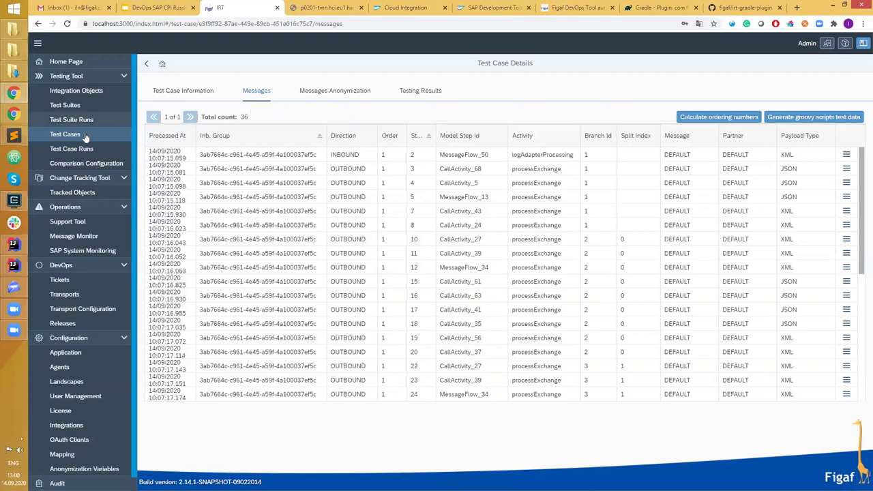
# - Filter Integration Objects' Technical Name by PIMON, widen the column, and tick GetCustomersOrder2_PIMON2020
pyautogui.click(76, 90)
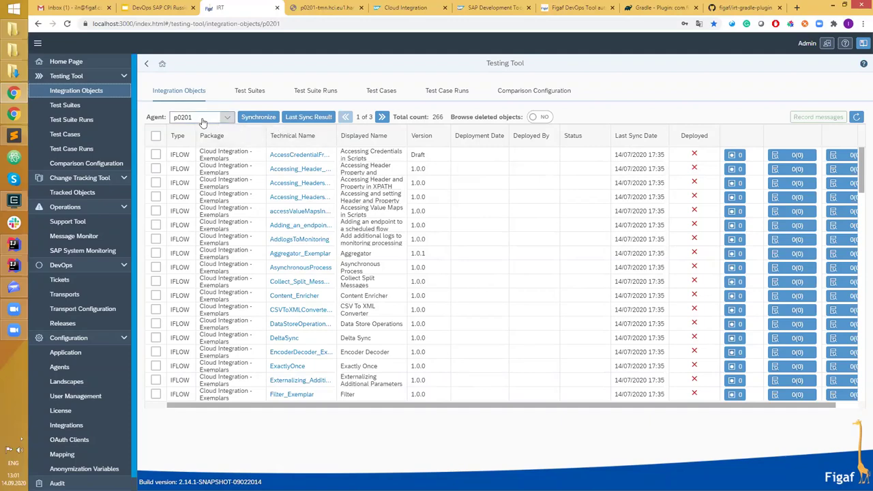
pyautogui.click(311, 135)
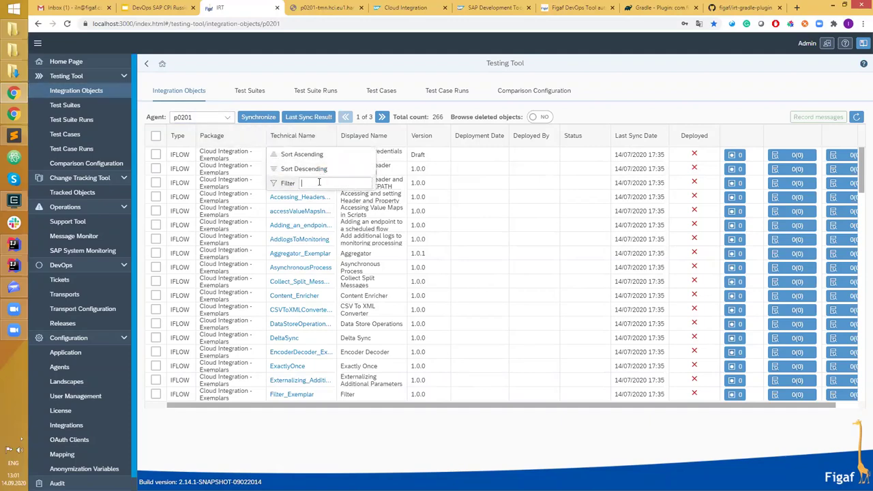
pyautogui.write('C')
pyautogui.press('BackSpace')
pyautogui.write('PIMON')
pyautogui.press('Return')
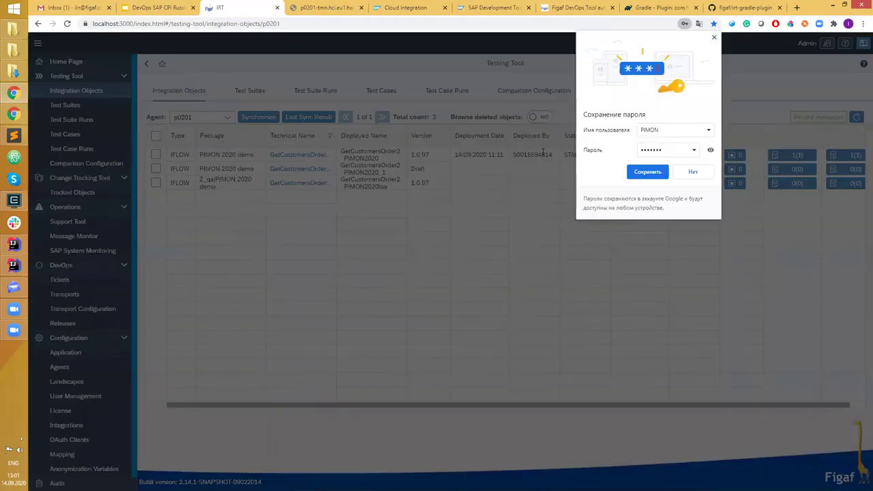
pyautogui.click(235, 191)
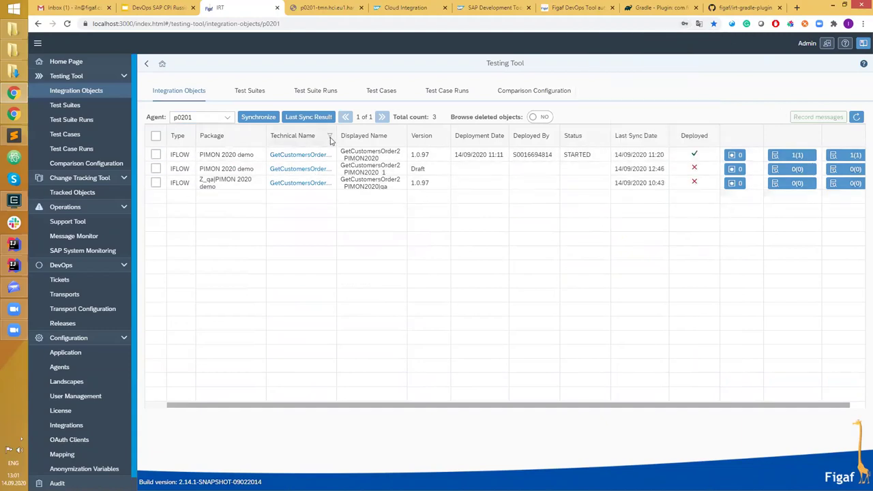
pyautogui.moveTo(336, 136); pyautogui.dragTo(386, 138)
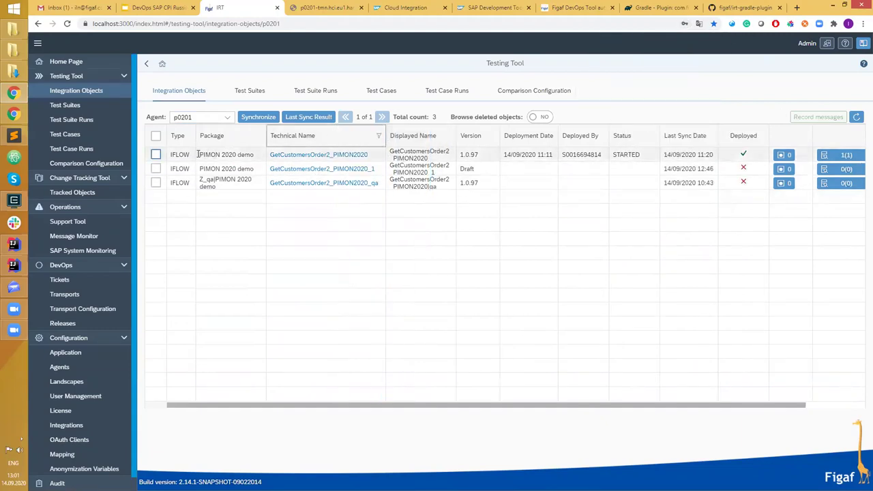
pyautogui.click(155, 155)
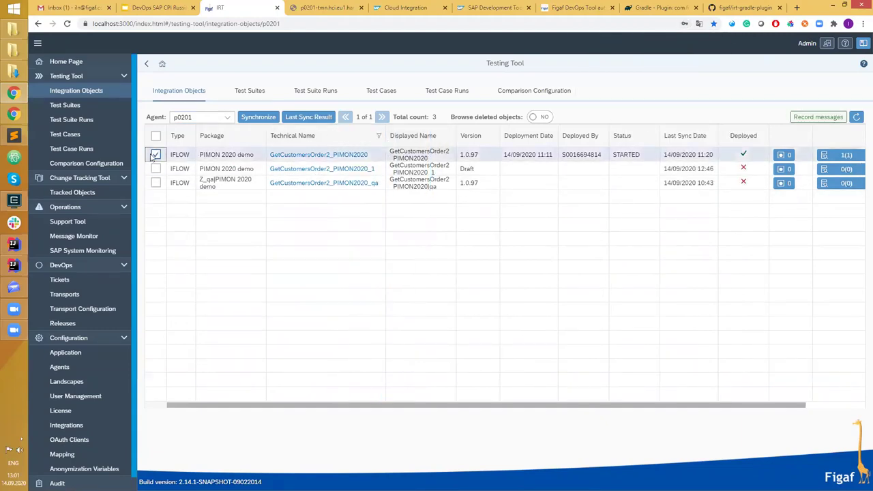
# - Create test suite 'PIMON2020 test 2' with a recording request of Messages Count 1 and save it
pyautogui.click(818, 117)
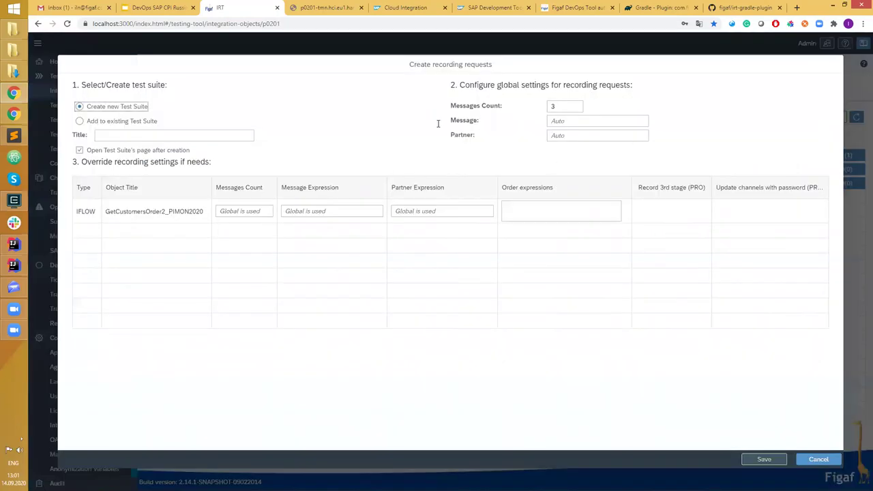
pyautogui.click(120, 135)
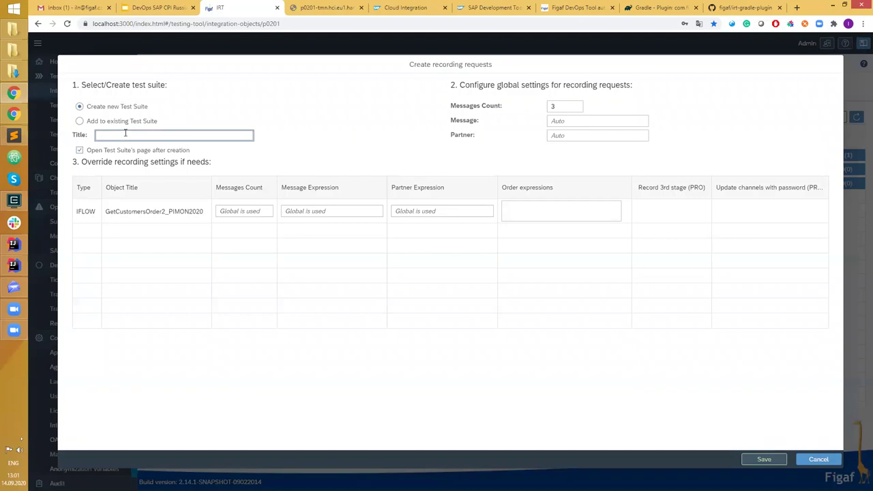
pyautogui.write('Pi')
pyautogui.write('MON2020 test 1')
pyautogui.press('BackSpace')
pyautogui.write('2')
pyautogui.doubleClick(563, 106)
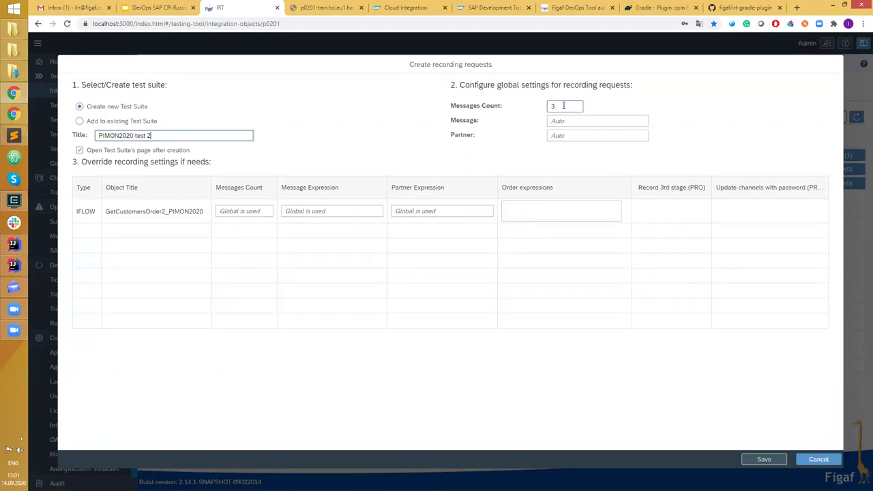
pyautogui.write('1')
pyautogui.click(764, 459)
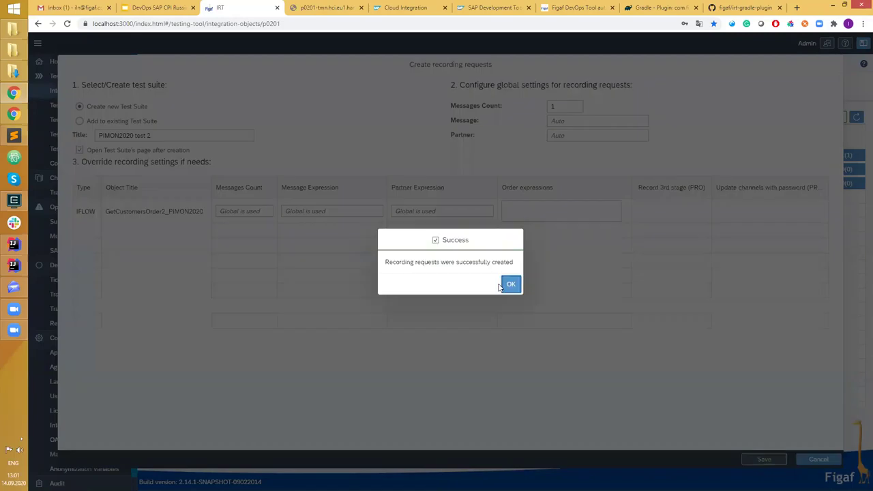
pyautogui.click(510, 286)
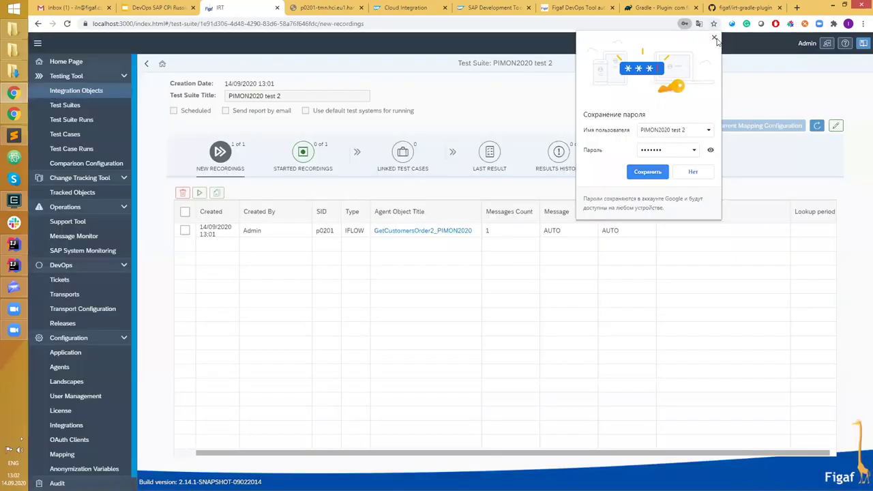
pyautogui.click(714, 37)
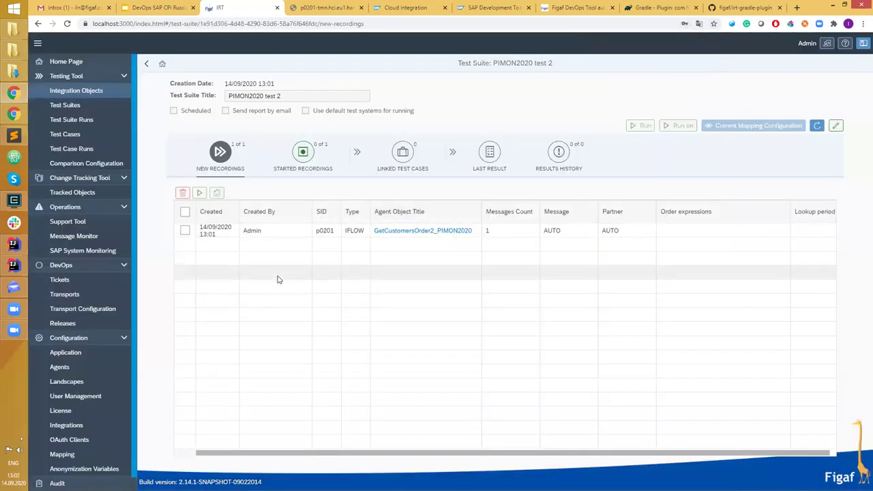
# - Run the GetCustomersOrder2_PIMON2020 recording request and check it under Started Recordings
pyautogui.click(184, 231)
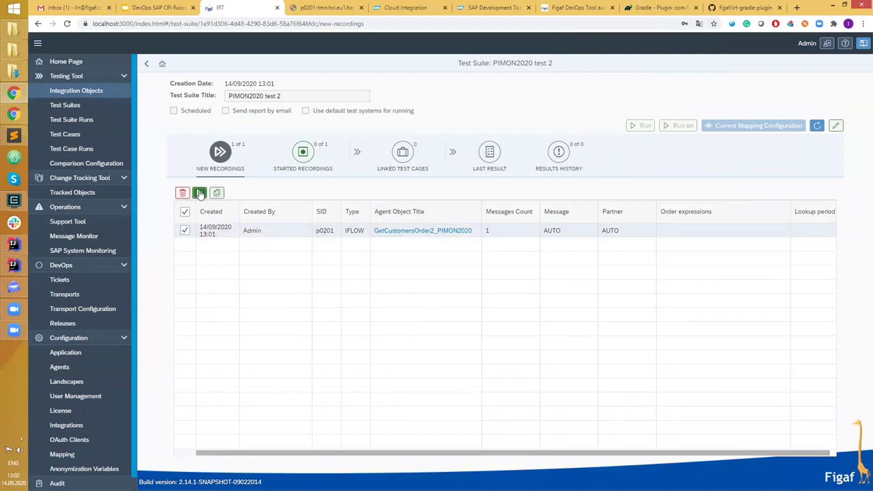
pyautogui.click(199, 193)
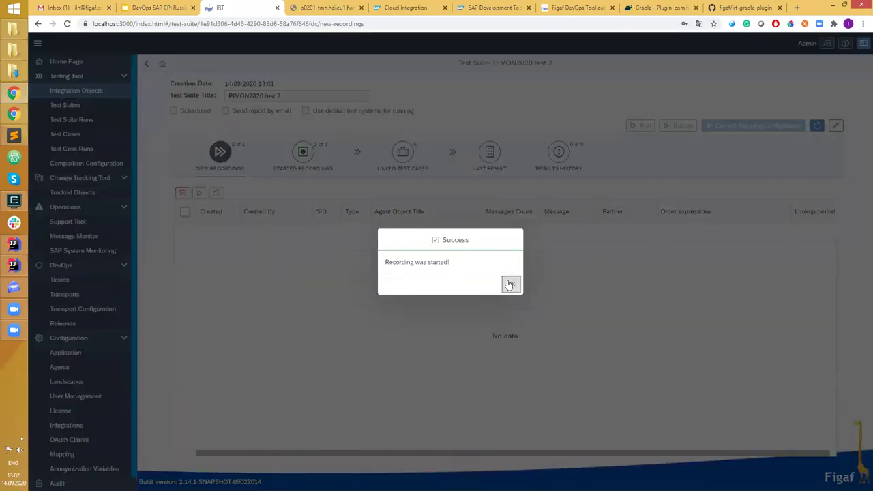
pyautogui.click(508, 284)
pyautogui.click(306, 172)
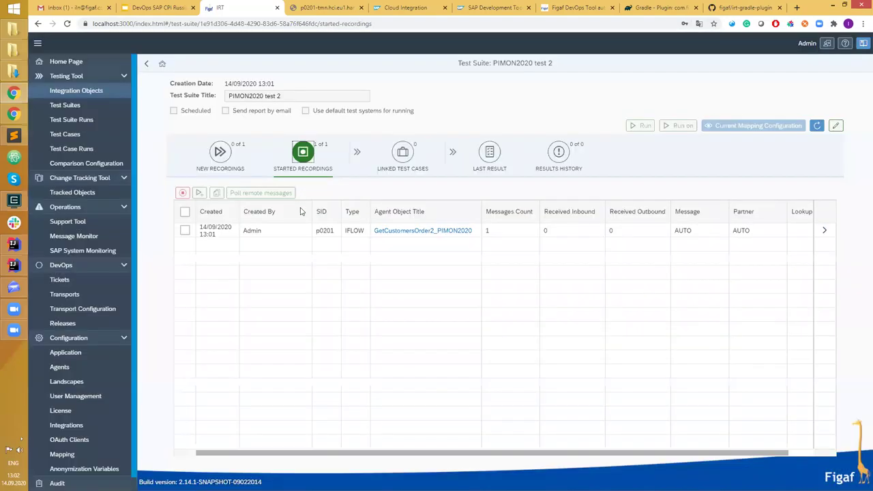
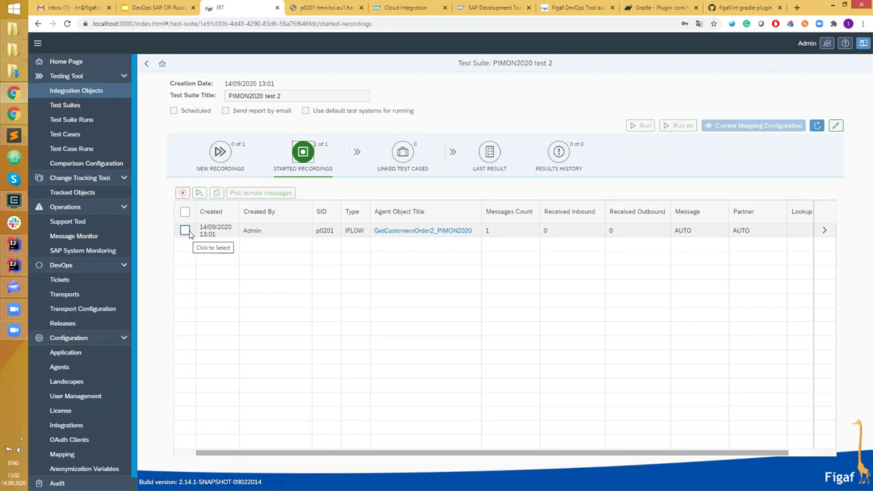
# - Run the first POST request in Pimon2020-GetCustomerOrder2.http with the stub message and view its response
pyautogui.click(13, 265)
pyautogui.click(456, 52)
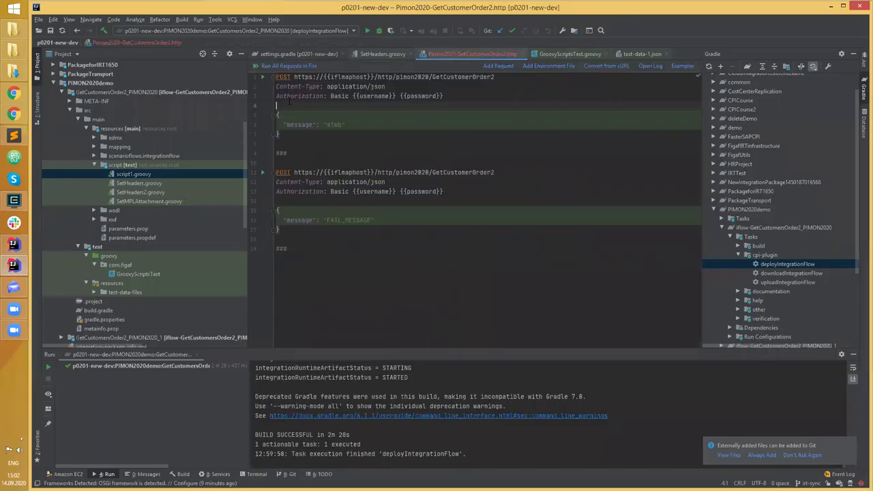
pyautogui.click(263, 77)
pyautogui.click(287, 84)
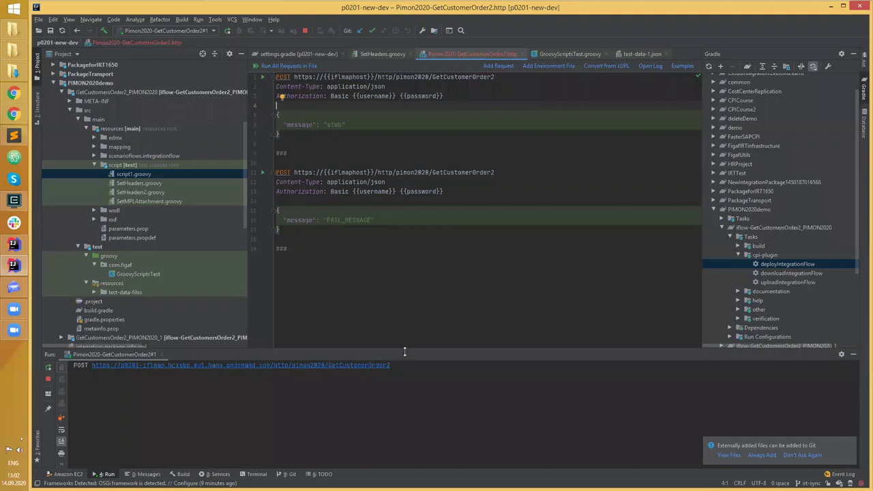
pyautogui.moveTo(399, 349); pyautogui.dragTo(354, 106)
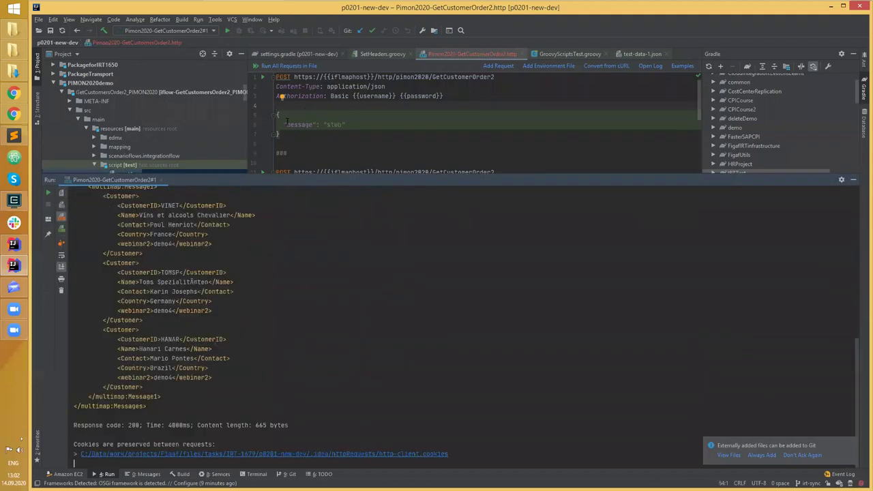
# - Review the stub and FAIL_MESSAGE request bodies, then resend the request to the iFlow
pyautogui.moveTo(290, 134); pyautogui.dragTo(269, 119)
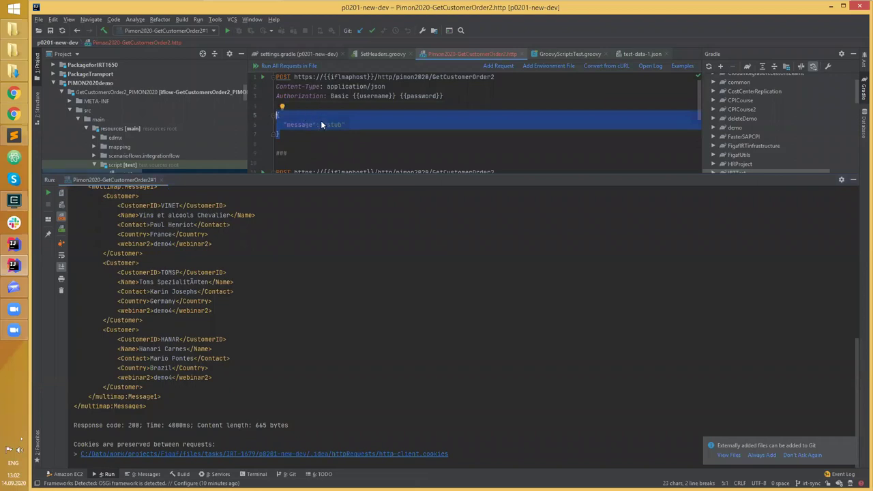
pyautogui.scroll(-5, 314, 123)
pyautogui.moveTo(288, 145); pyautogui.dragTo(275, 123)
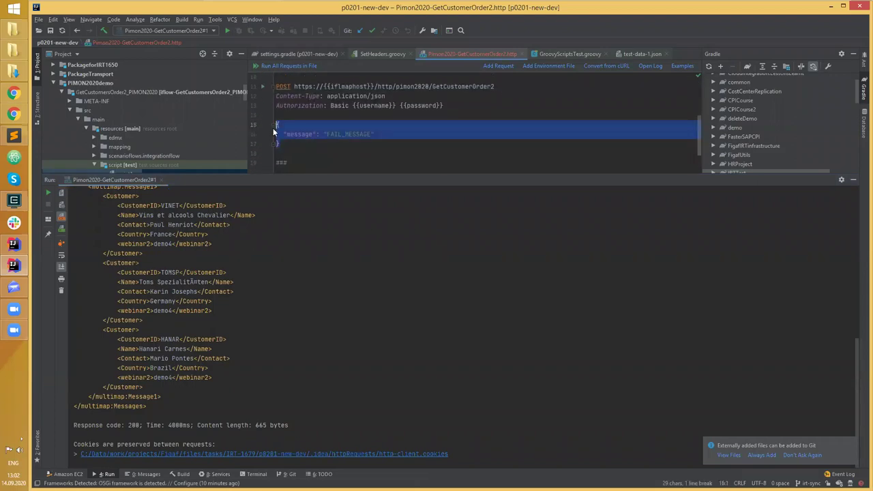
pyautogui.click(349, 106)
pyautogui.hotkey('ctrl', 'Return')
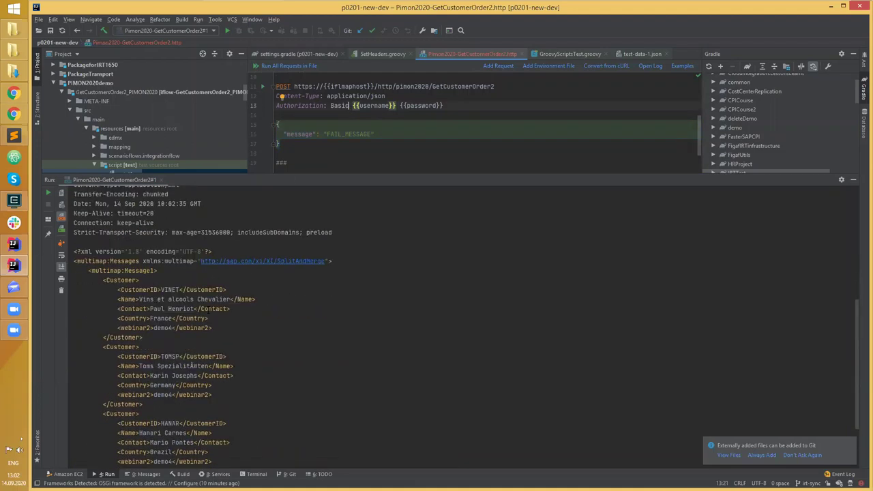
pyautogui.click(14, 94)
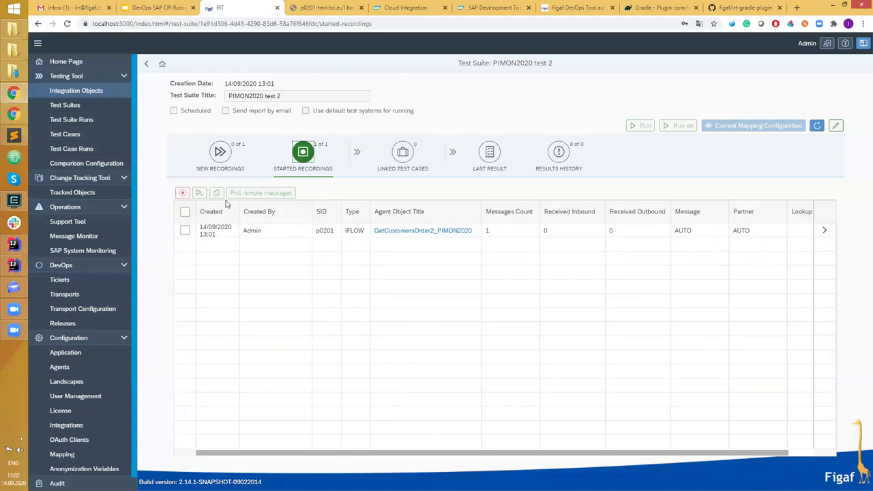
# - Poll the started recording's remote messages until COMPLETED with 1 of 1, then reselect it
pyautogui.click(184, 212)
pyautogui.click(250, 194)
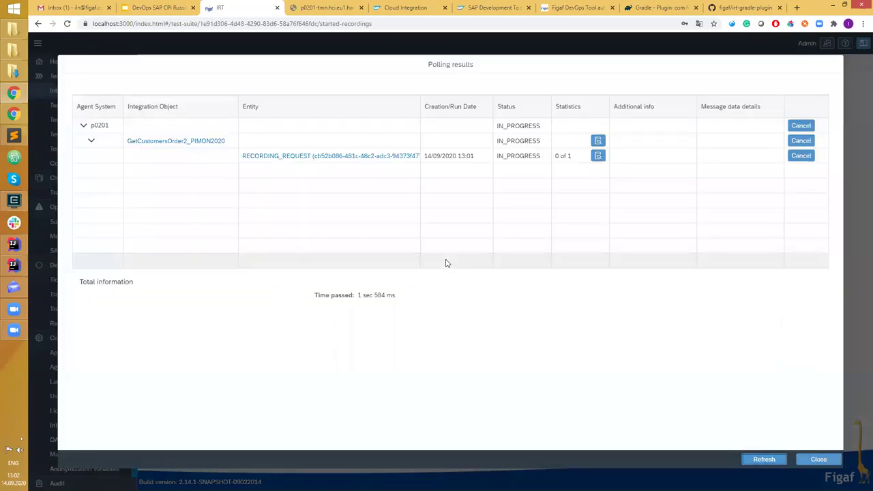
pyautogui.click(763, 459)
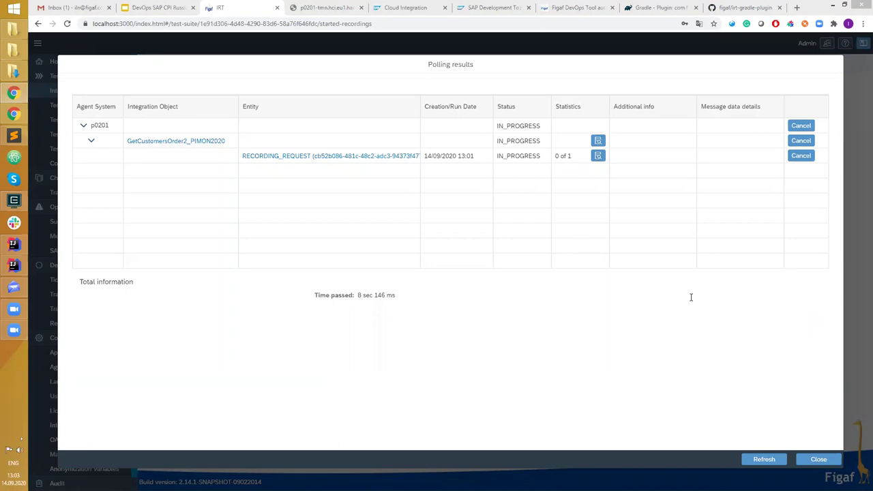
pyautogui.click(756, 458)
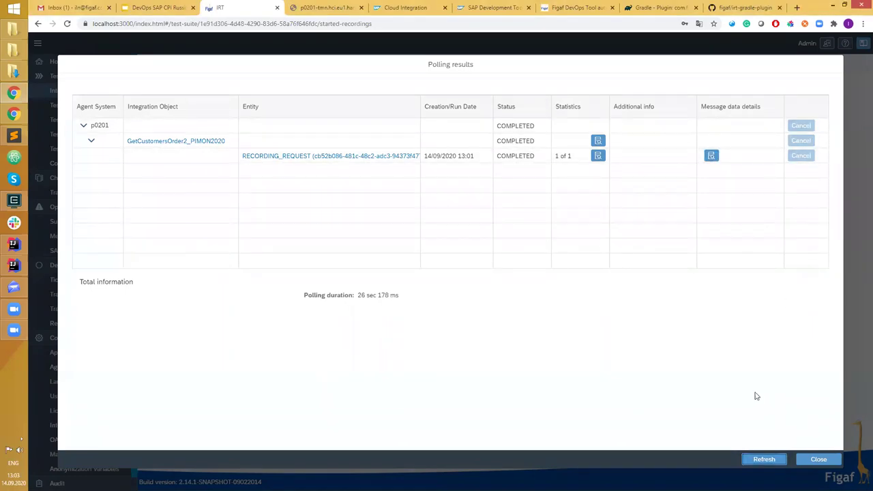
pyautogui.click(818, 459)
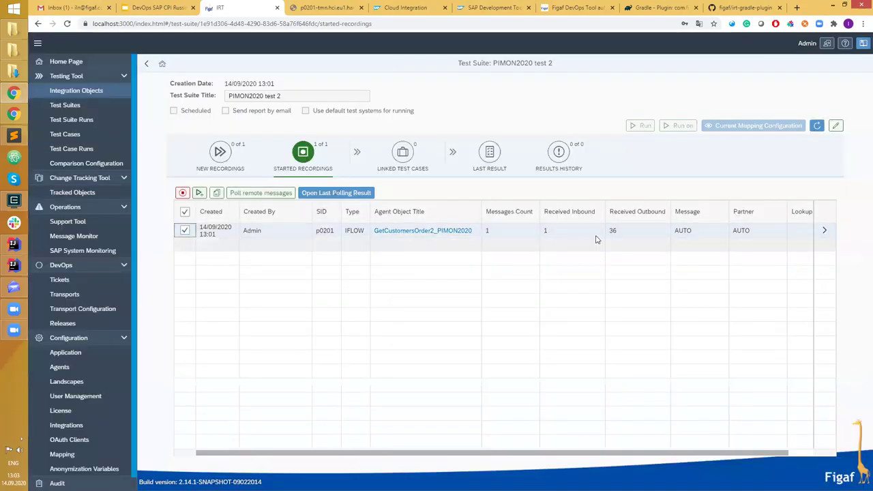
pyautogui.click(553, 232)
pyautogui.click(625, 231)
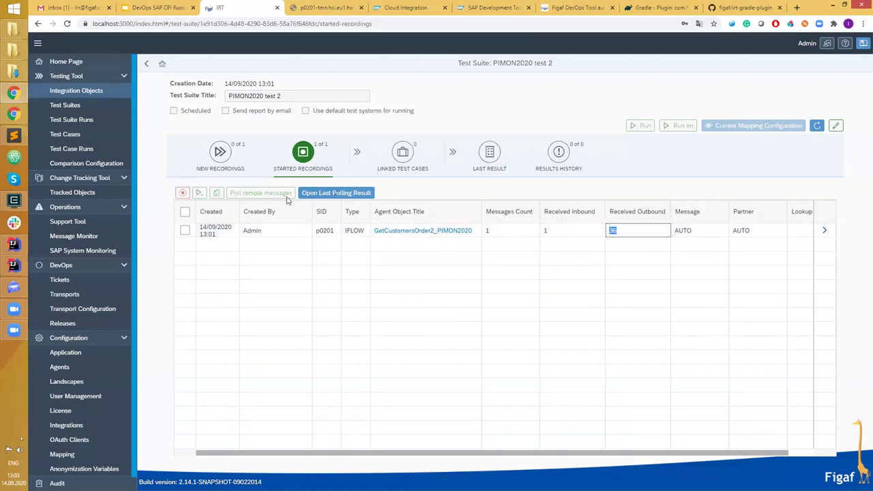
pyautogui.click(186, 226)
# - Create a REGRESSION test case from the recording and view the linked test case
pyautogui.click(198, 193)
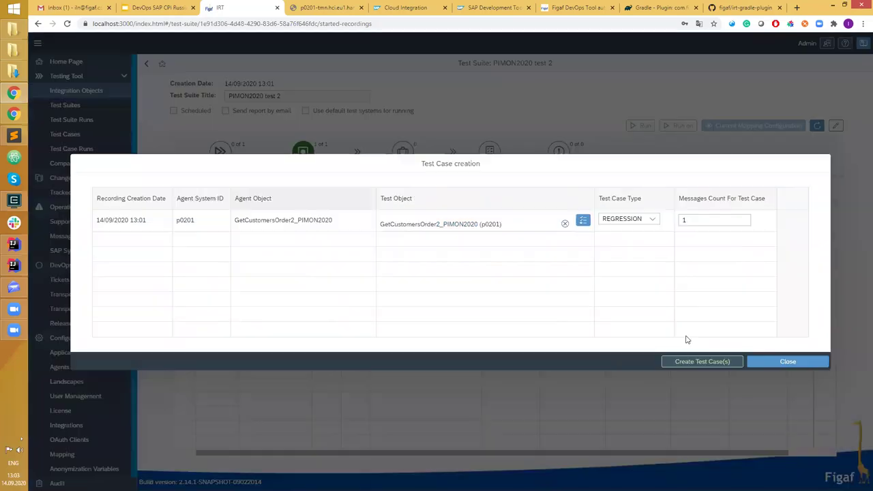
pyautogui.click(702, 361)
pyautogui.click(510, 285)
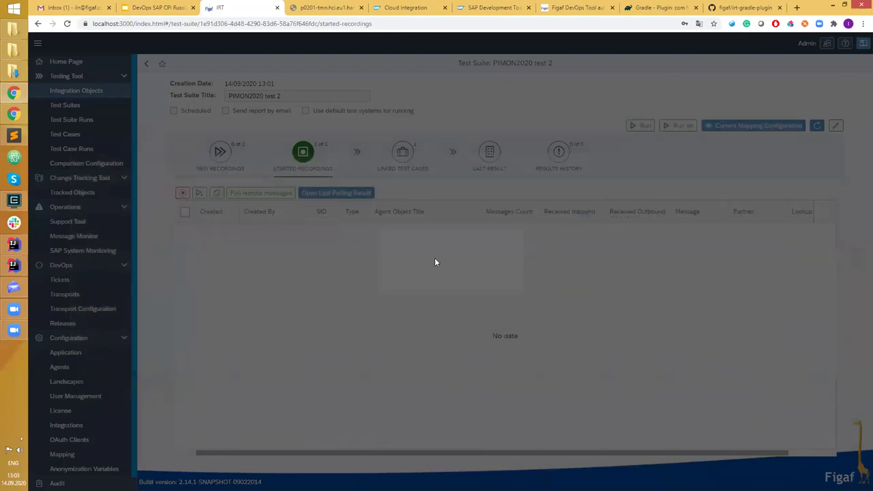
pyautogui.click(401, 167)
# - Run the test suite and poll its last result's remote results to completion
pyautogui.click(642, 126)
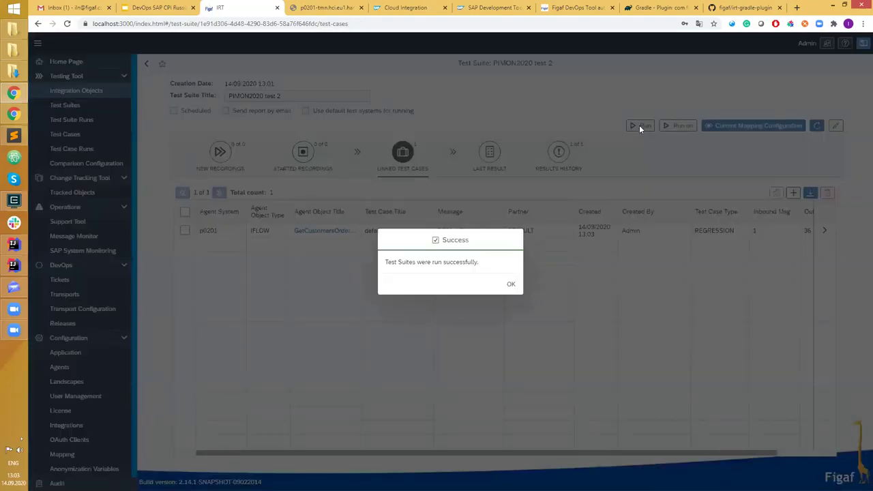
pyautogui.click(505, 285)
pyautogui.click(488, 155)
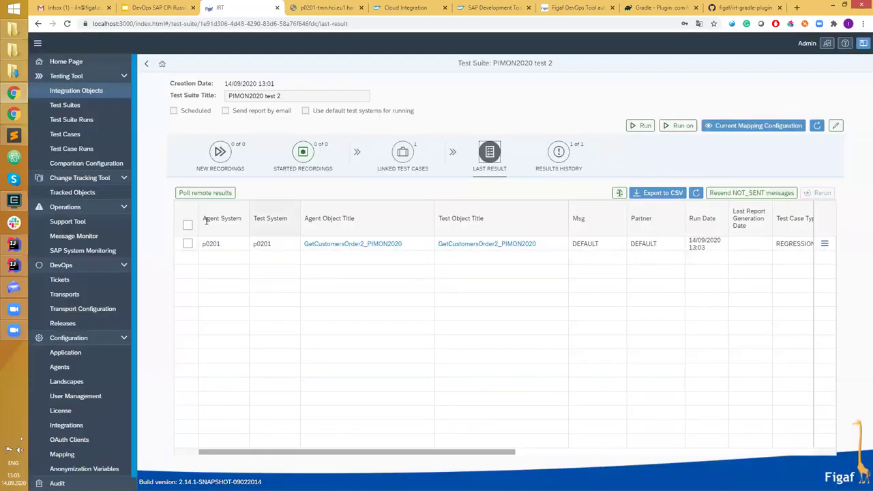
pyautogui.click(215, 194)
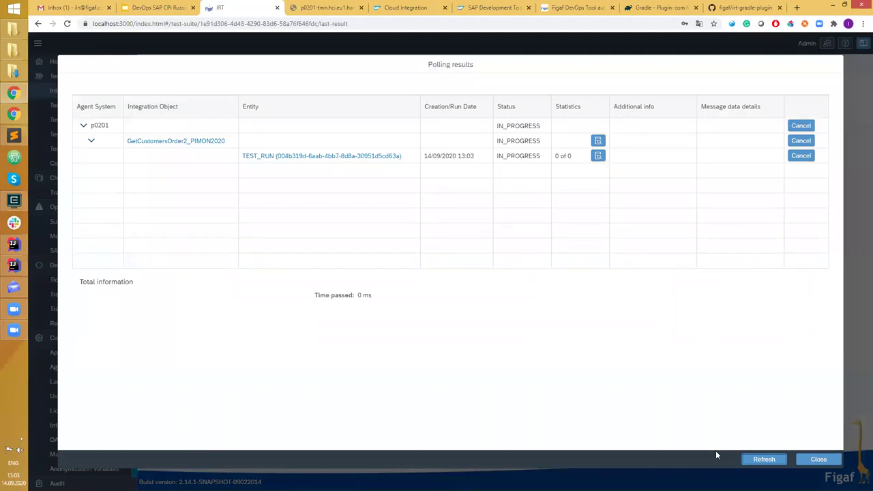
pyautogui.click(755, 461)
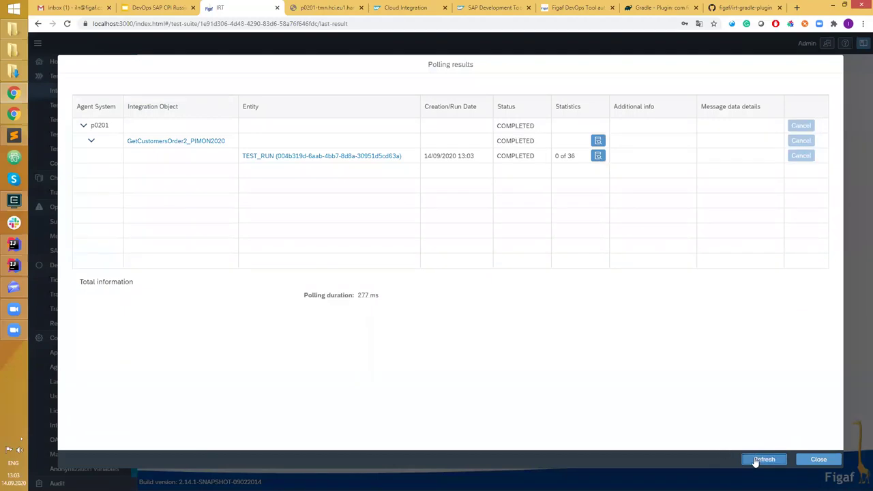
pyautogui.click(819, 459)
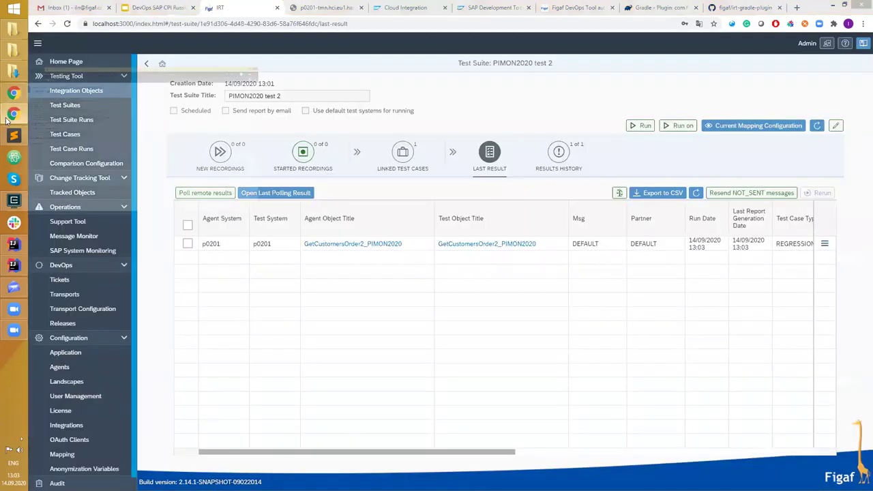
pyautogui.click(13, 114)
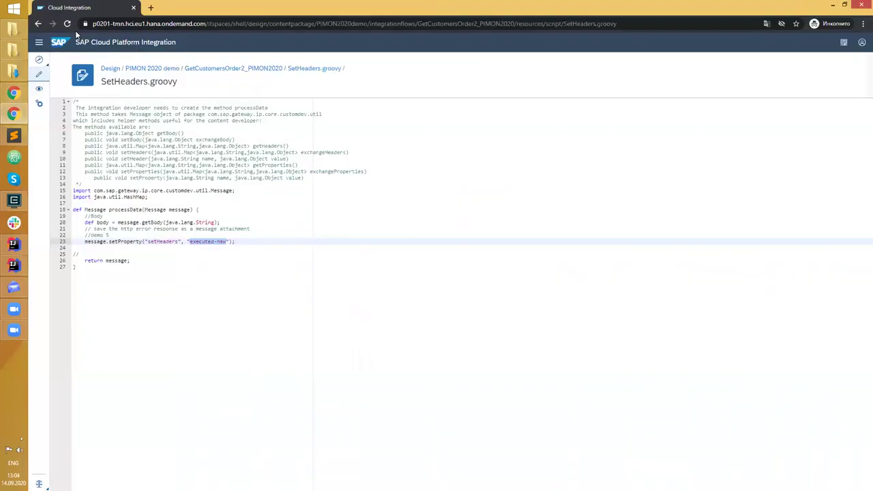
# - In the CPI monitor, list the past hour's messages filtered to artifact GetCustomersOrder2_PIMON2020
pyautogui.click(40, 89)
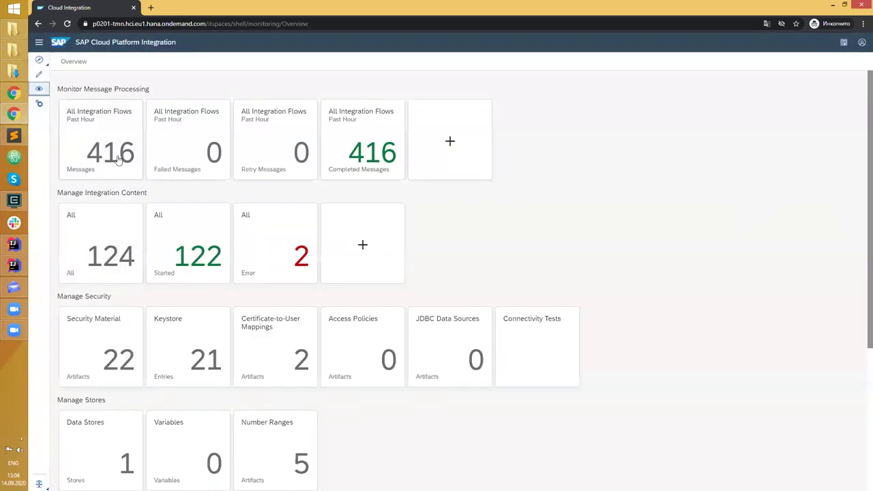
pyautogui.click(108, 238)
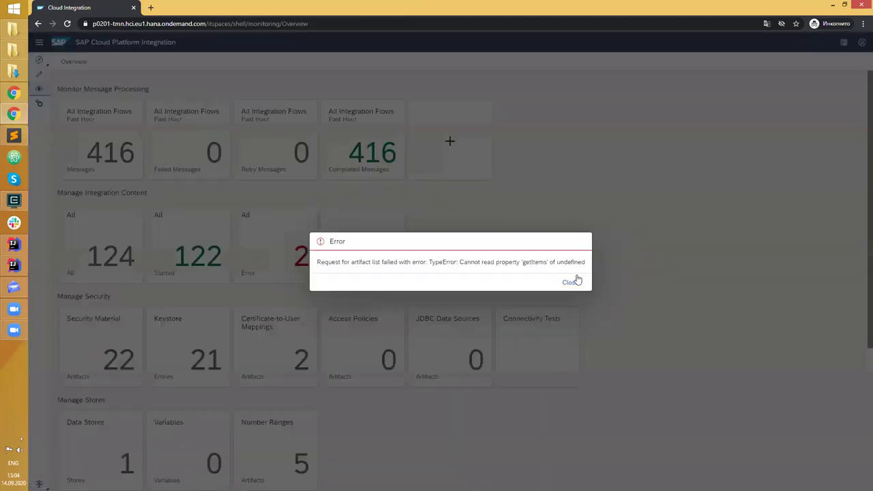
pyautogui.click(573, 282)
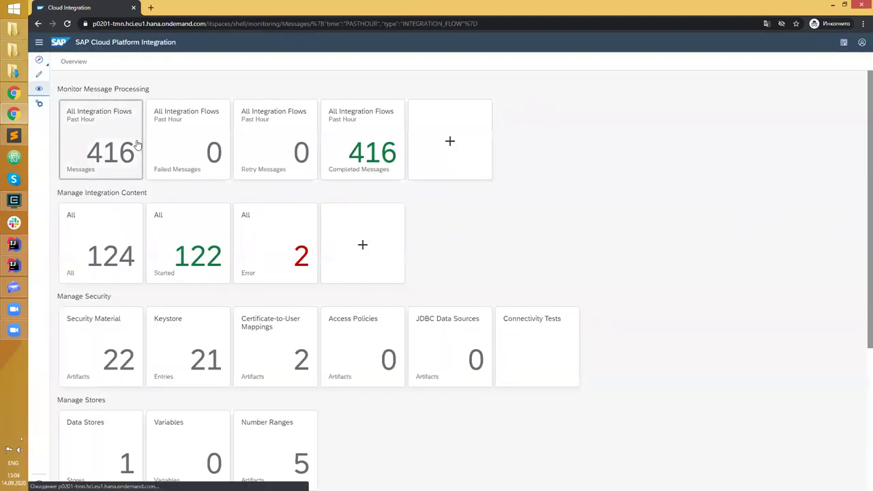
pyautogui.click(133, 146)
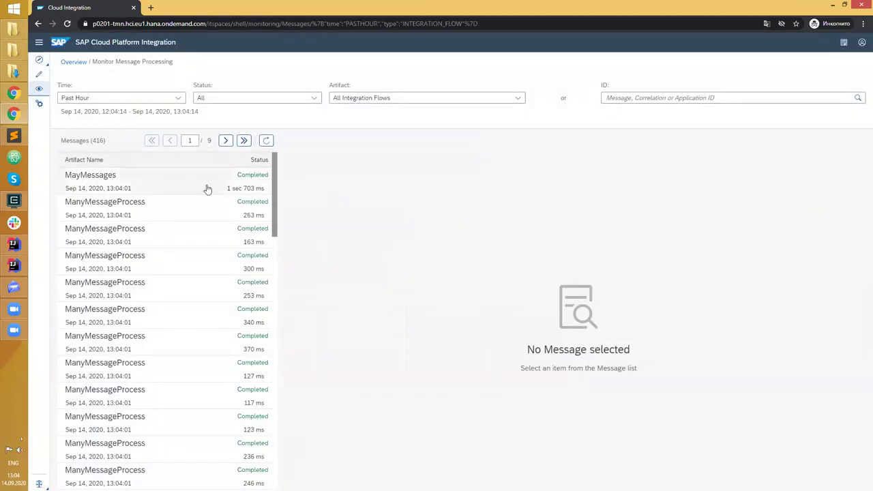
pyautogui.click(518, 100)
pyautogui.moveTo(551, 166); pyautogui.dragTo(530, 327)
pyautogui.click(393, 260)
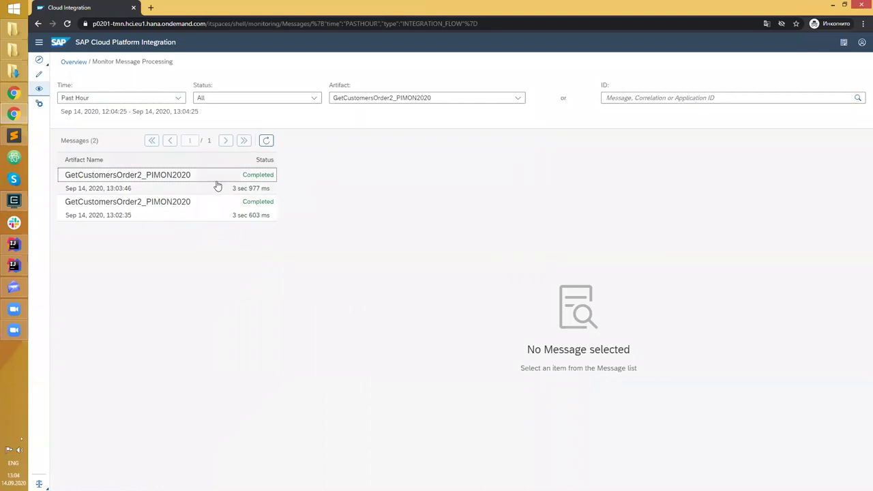
pyautogui.click(12, 94)
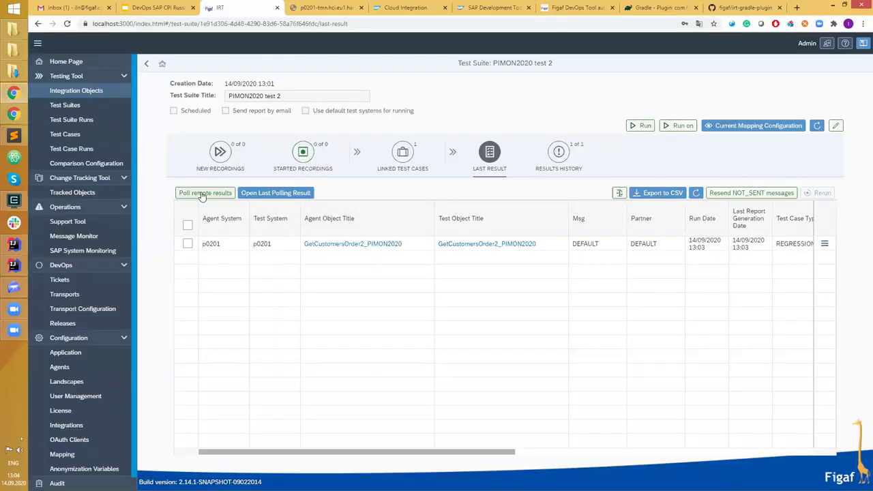
# - Poll the test run's remote results, refreshing until COMPLETED at 36 of 36
pyautogui.click(205, 193)
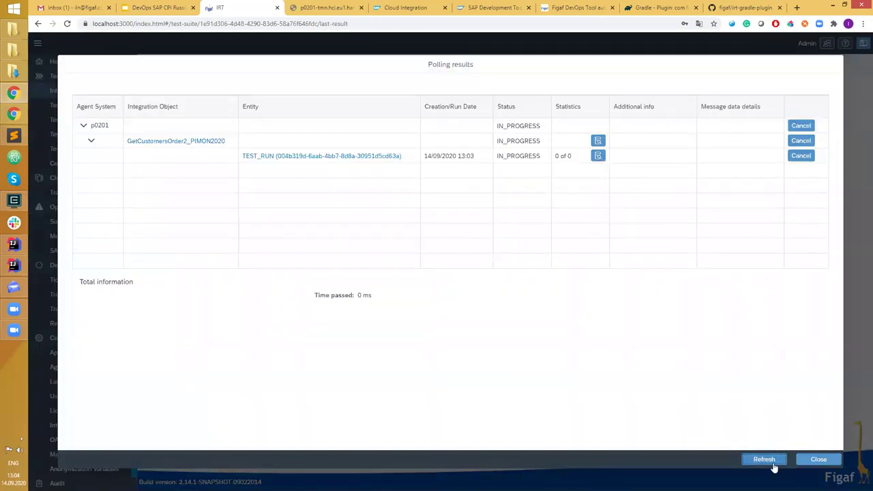
pyautogui.click(770, 463)
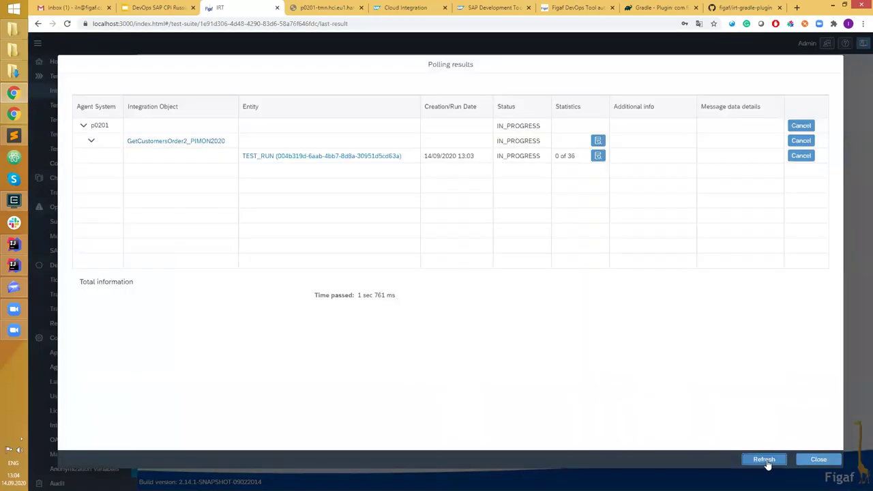
pyautogui.click(766, 461)
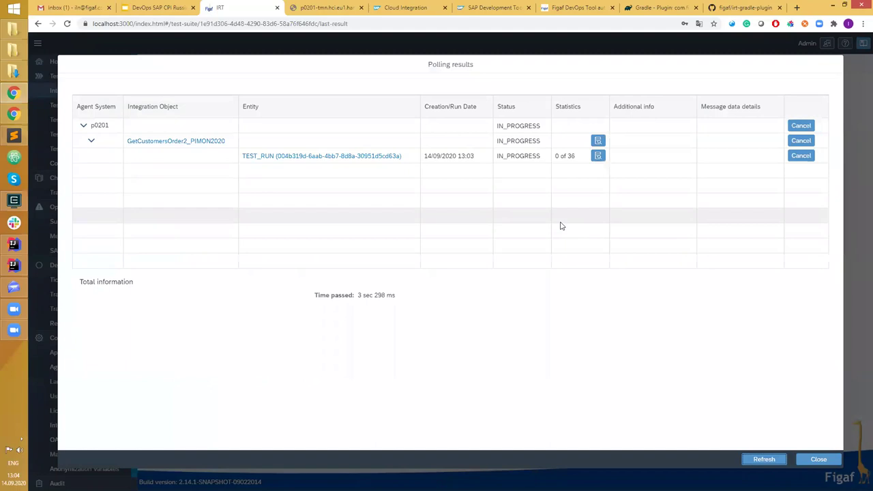
pyautogui.click(759, 461)
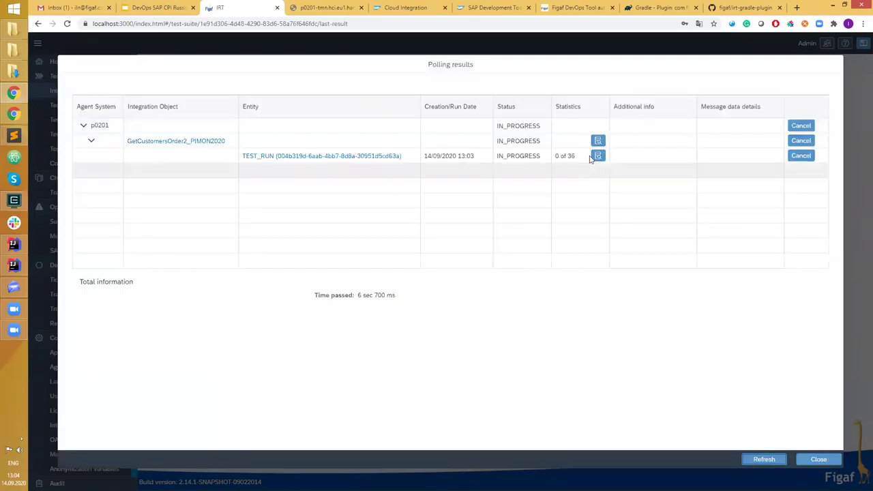
pyautogui.click(597, 156)
pyautogui.click(511, 288)
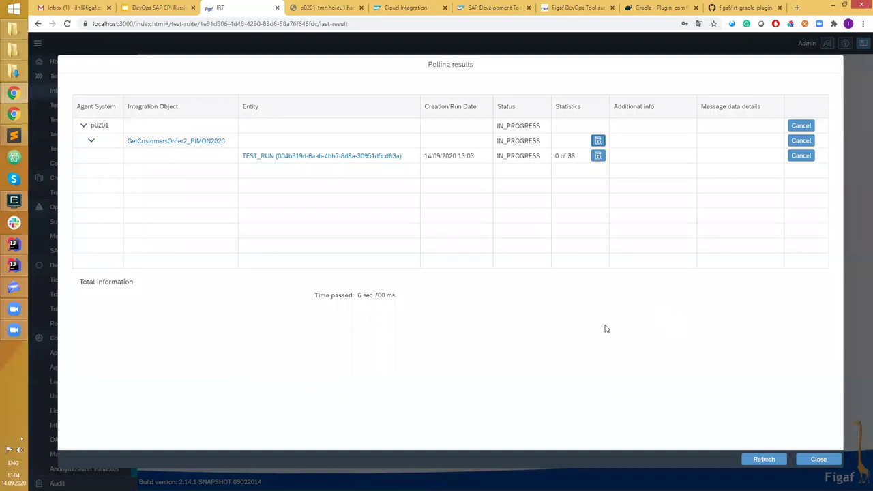
pyautogui.click(764, 459)
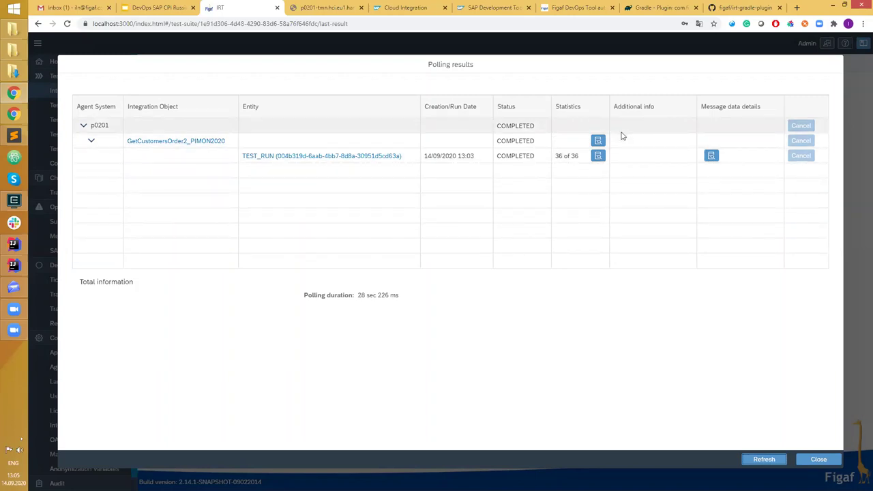
pyautogui.click(818, 459)
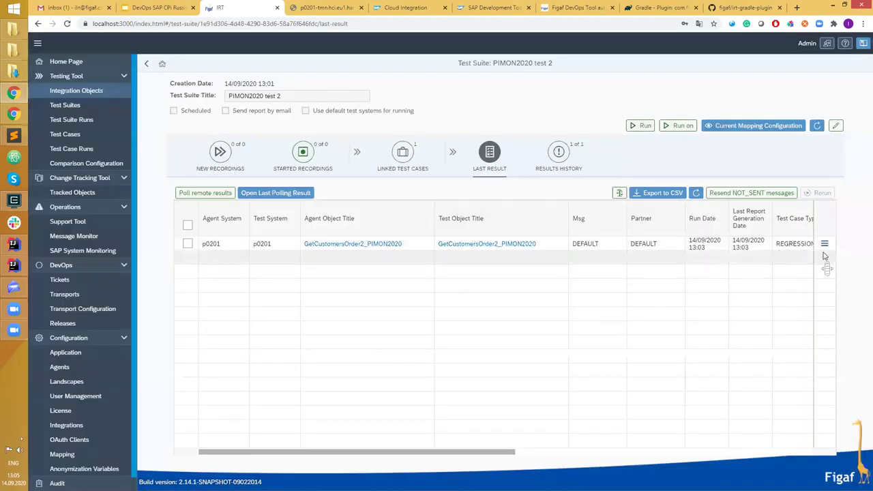
# - Open the test case's run results and sort them by Inb. Group and Step ascending
pyautogui.click(824, 244)
pyautogui.click(775, 258)
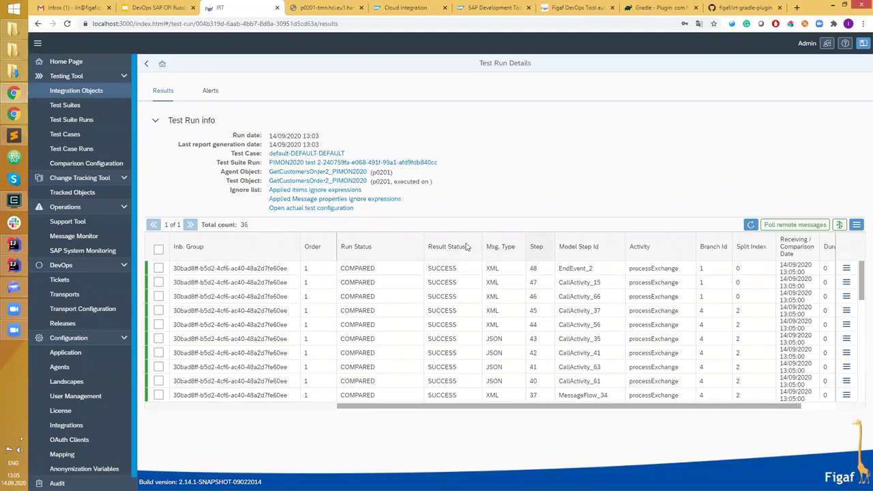
pyautogui.click(273, 248)
pyautogui.click(260, 267)
pyautogui.click(537, 247)
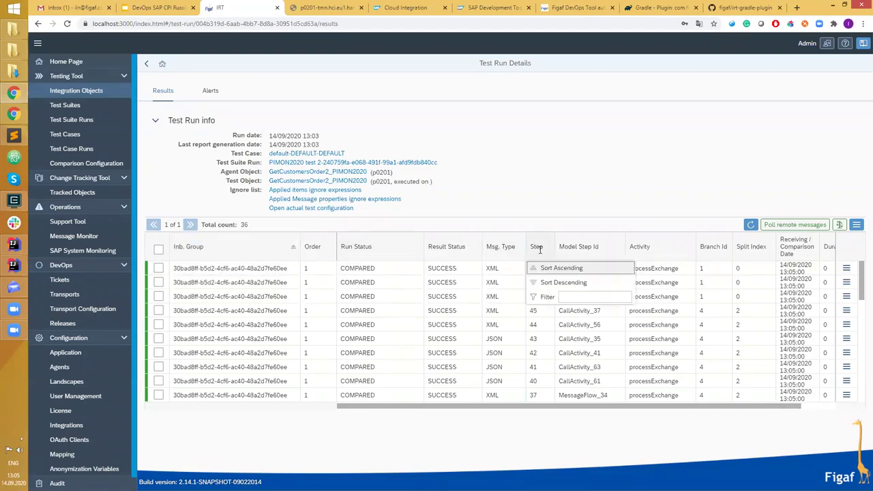
pyautogui.click(550, 271)
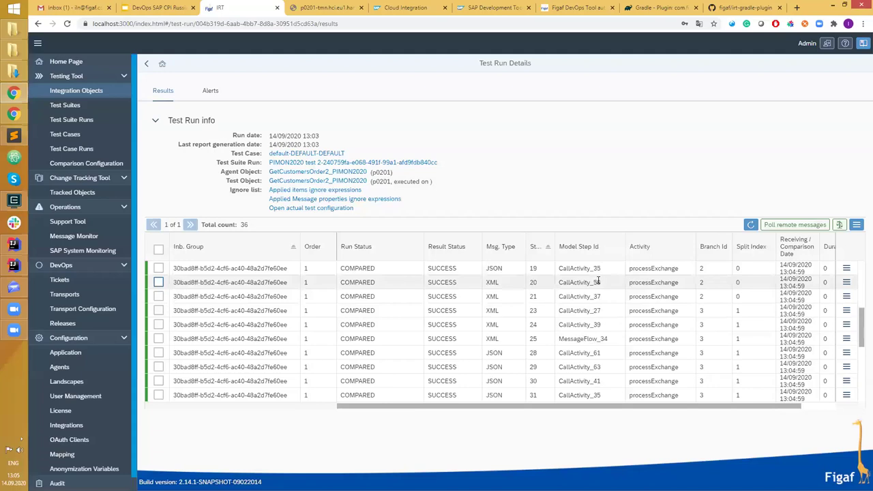
pyautogui.scroll(-5, 597, 282)
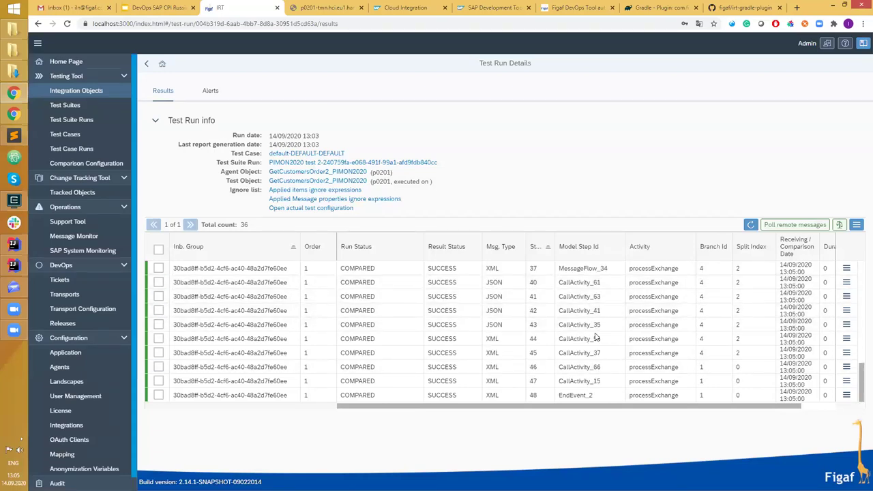
pyautogui.scroll(7, 551, 308)
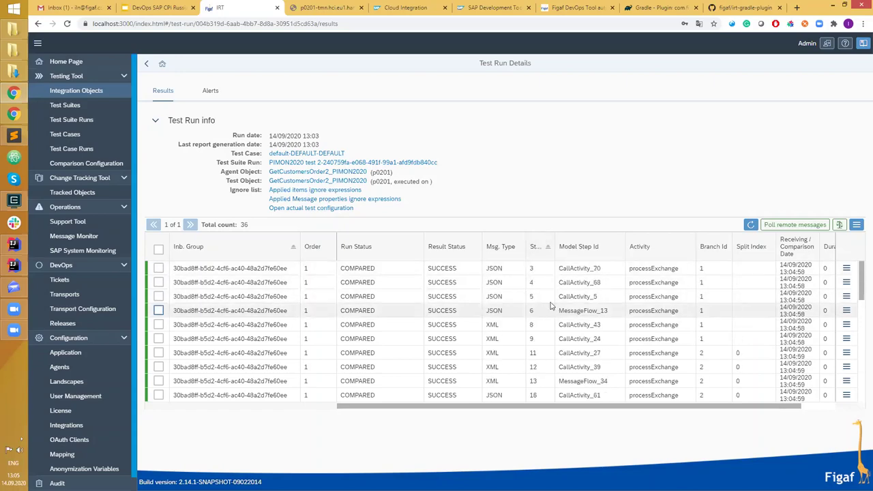
# - Compare expected and actual output in the Diffs view for two result rows
pyautogui.click(846, 268)
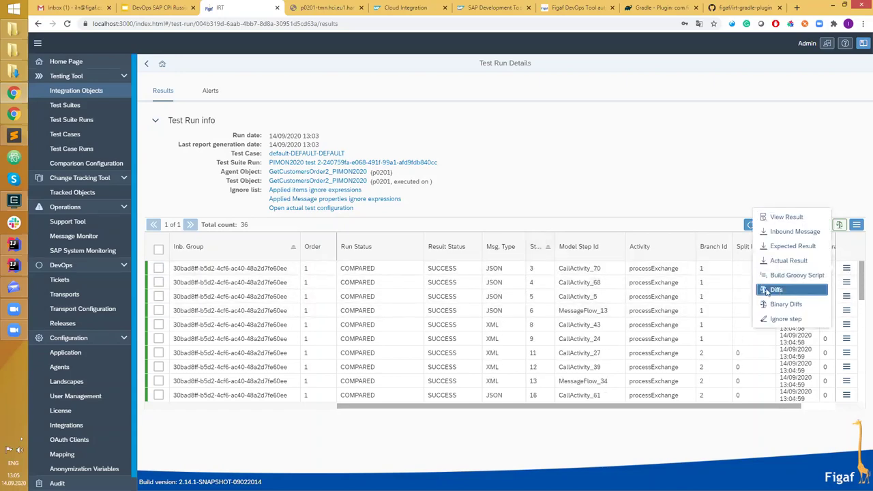
pyautogui.click(776, 289)
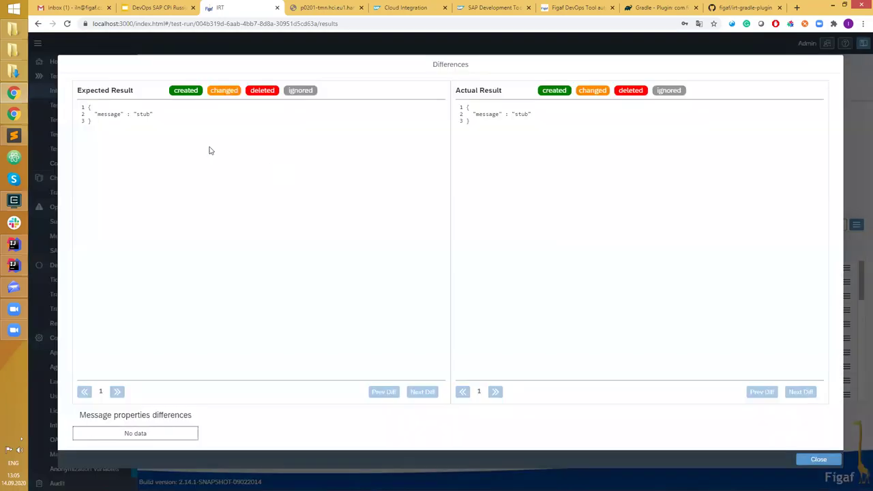
pyautogui.click(818, 459)
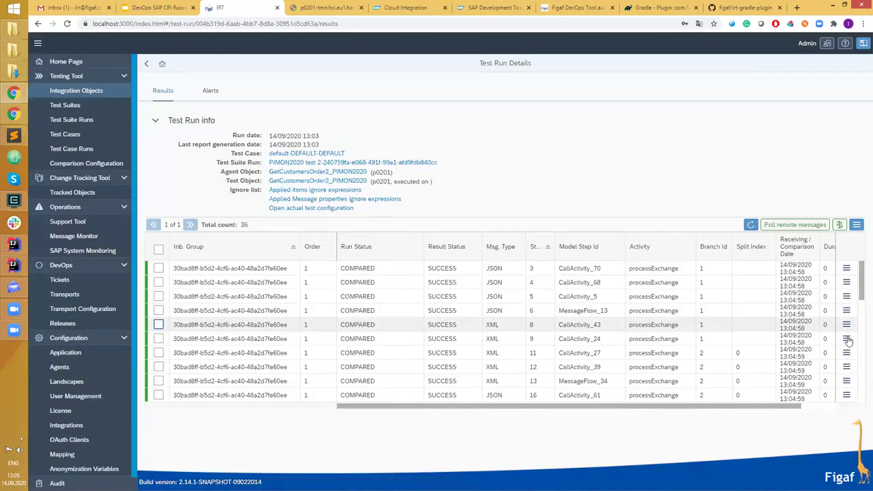
pyautogui.click(846, 339)
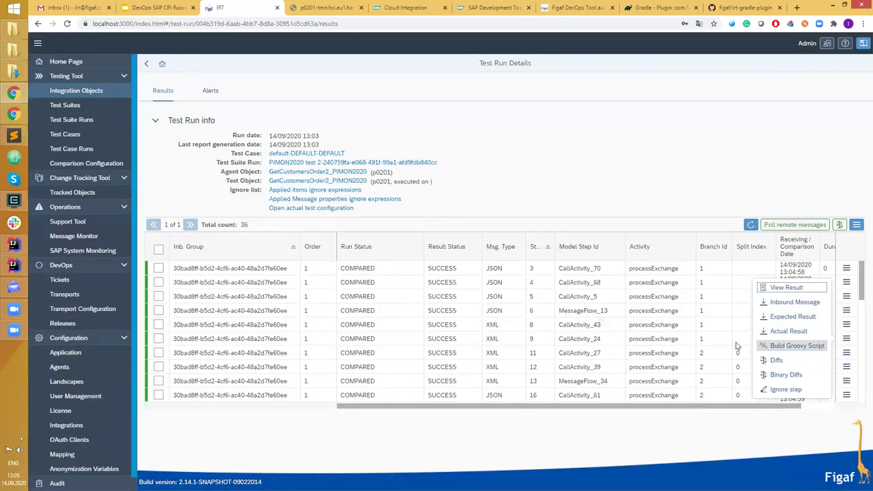
pyautogui.click(776, 361)
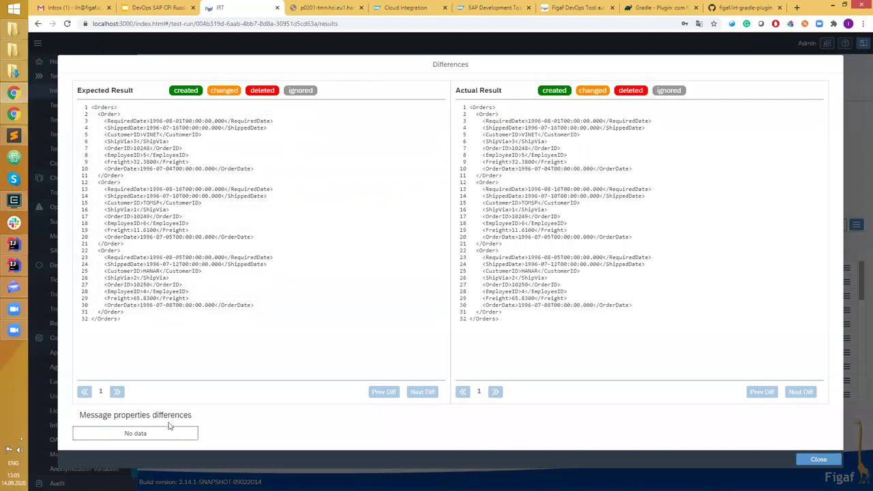
pyautogui.click(818, 459)
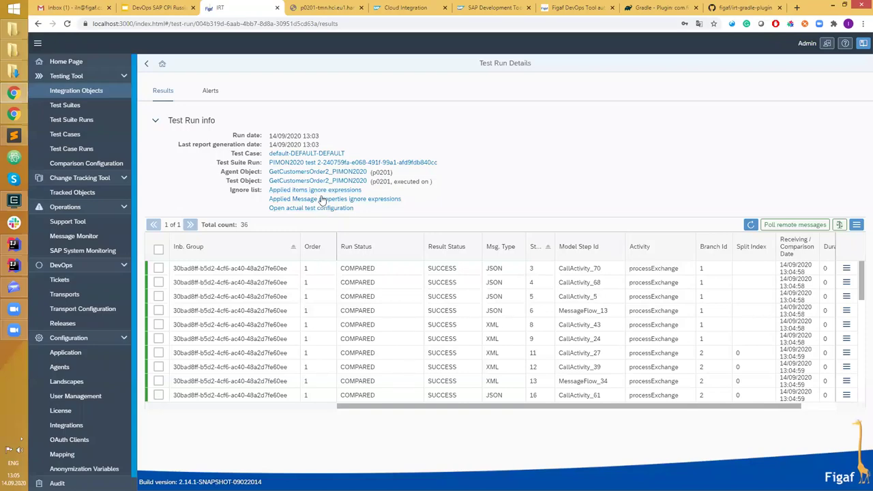
# - Inspect the applied message properties ignore list with Expires, Date and SAP_ApplicationID
pyautogui.click(322, 199)
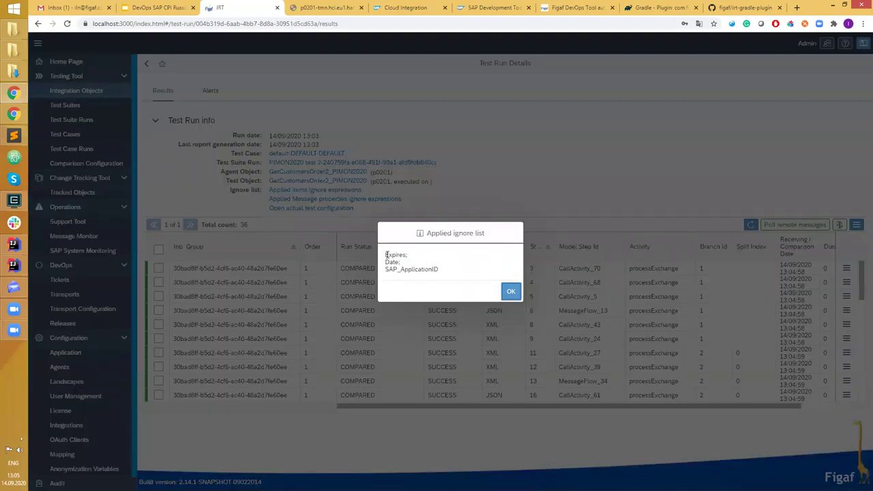
pyautogui.moveTo(385, 255); pyautogui.dragTo(442, 270)
pyautogui.doubleClick(389, 262)
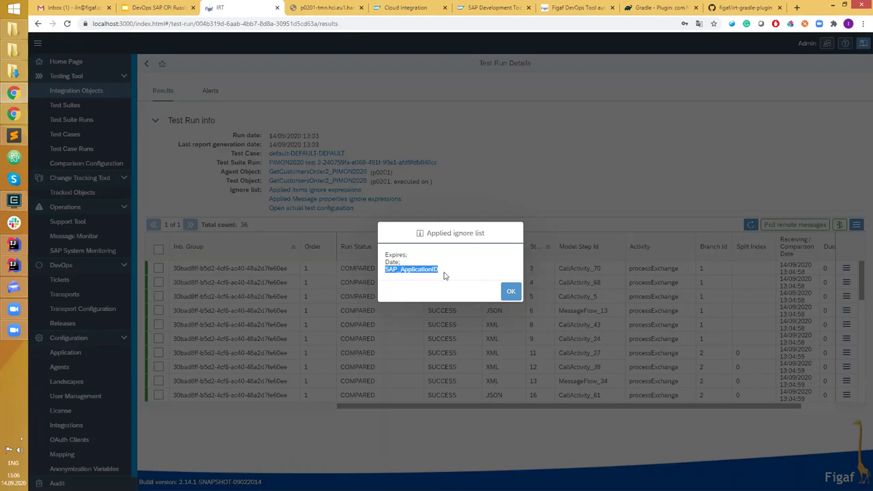
pyautogui.click(512, 291)
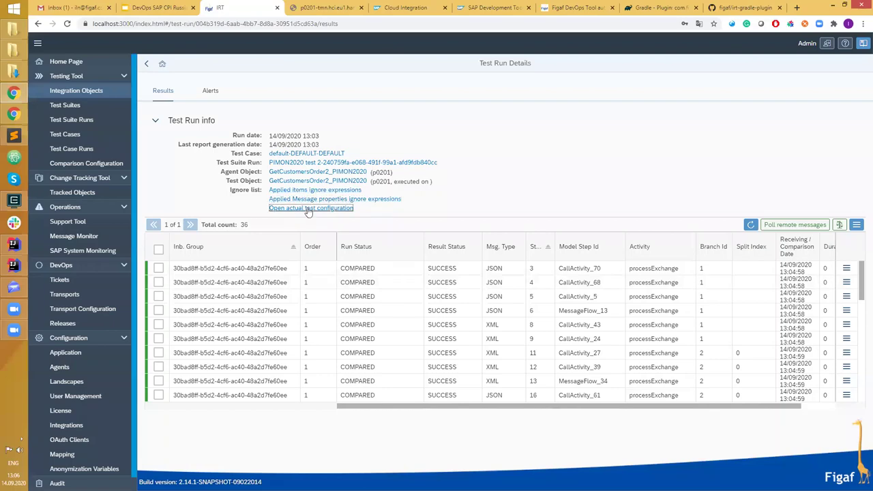
# - Delete Date and SAP_ApplicationID from the actual test configuration's ignored properties and save
pyautogui.click(307, 207)
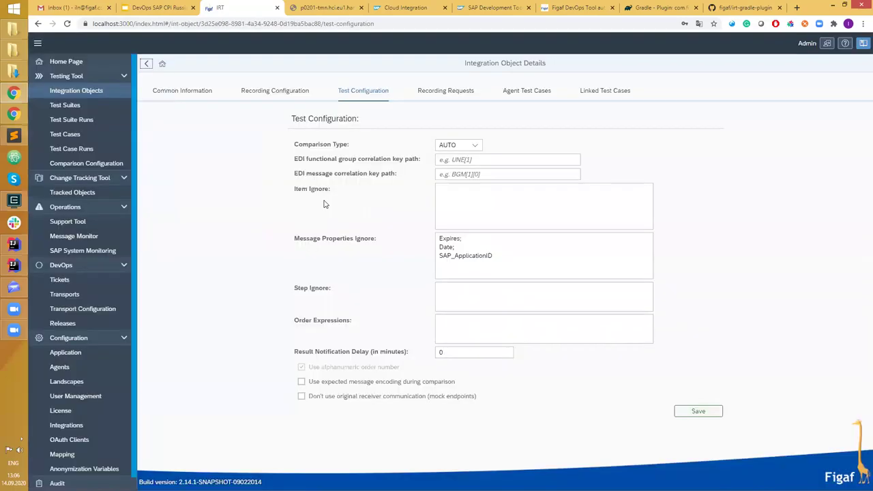
pyautogui.moveTo(493, 256); pyautogui.dragTo(407, 238)
pyautogui.click(516, 251)
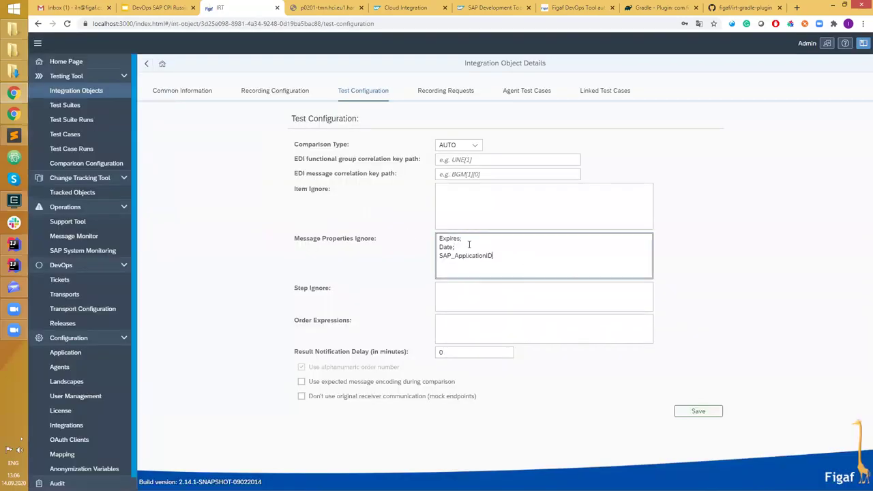
pyautogui.keyDown('shift'); pyautogui.click(464, 239); pyautogui.keyUp('shift')
pyautogui.press('BackSpace')
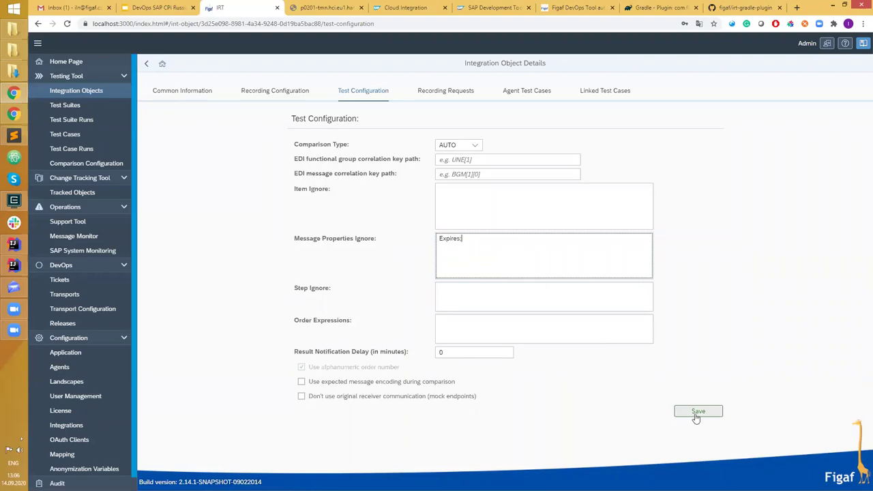
pyautogui.click(697, 415)
pyautogui.click(512, 286)
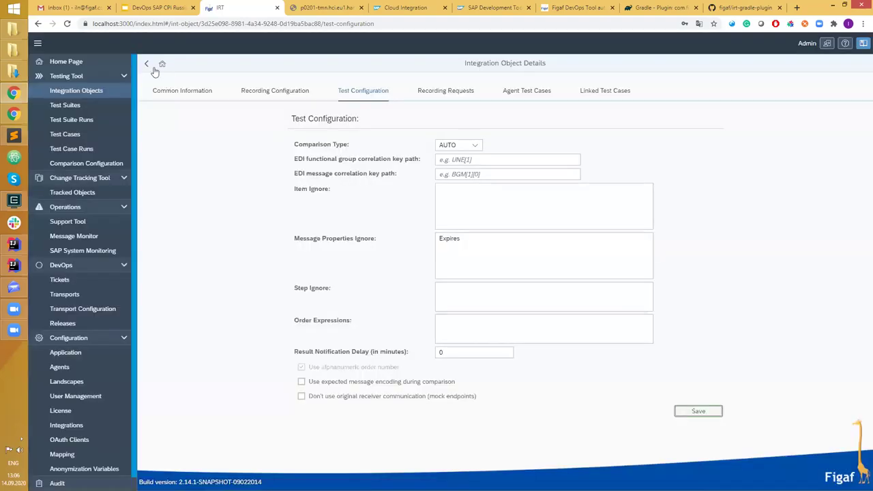
pyautogui.click(146, 64)
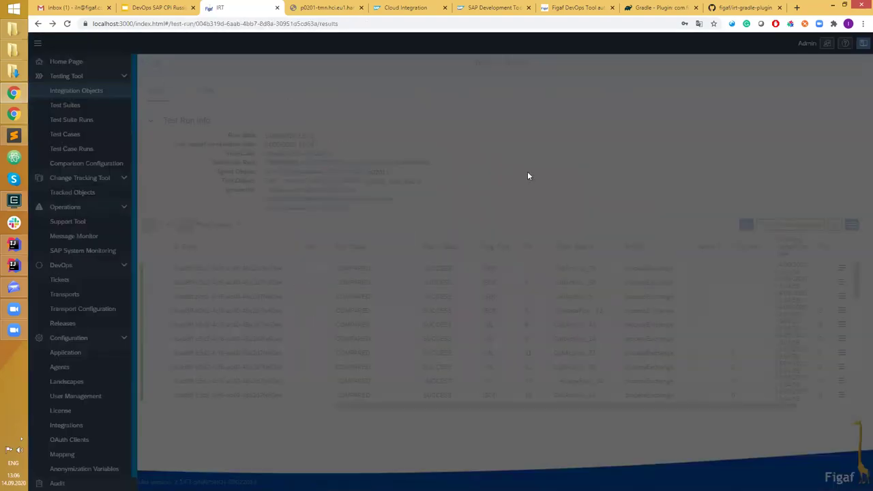
# - Run a full re-comparison of all 36 test results and reload their statuses
pyautogui.click(842, 225)
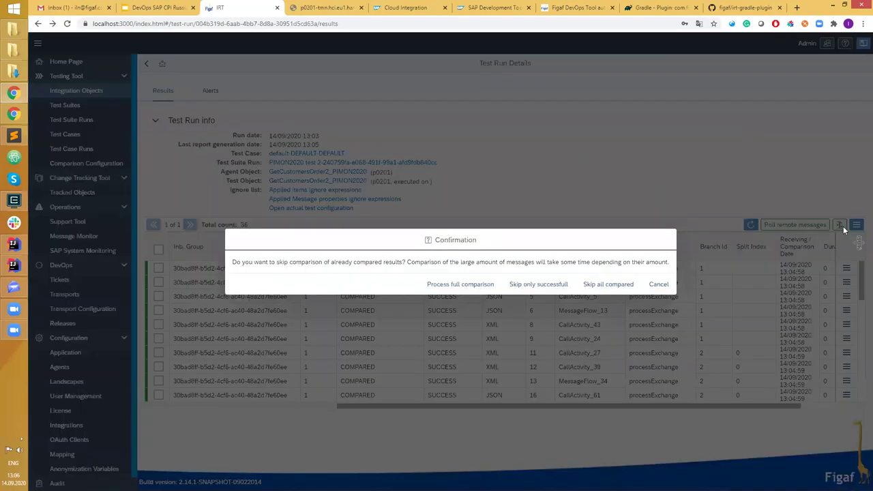
pyautogui.click(462, 285)
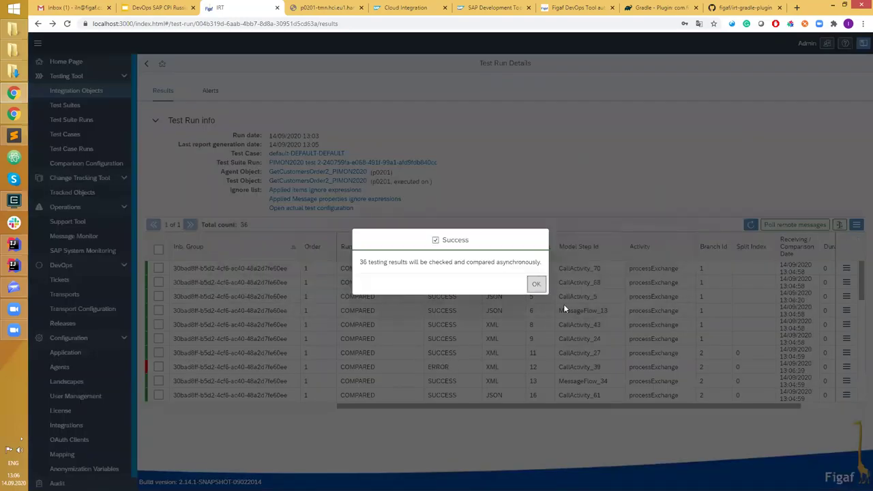
pyautogui.click(536, 283)
pyautogui.click(750, 224)
pyautogui.scroll(-3, 429, 302)
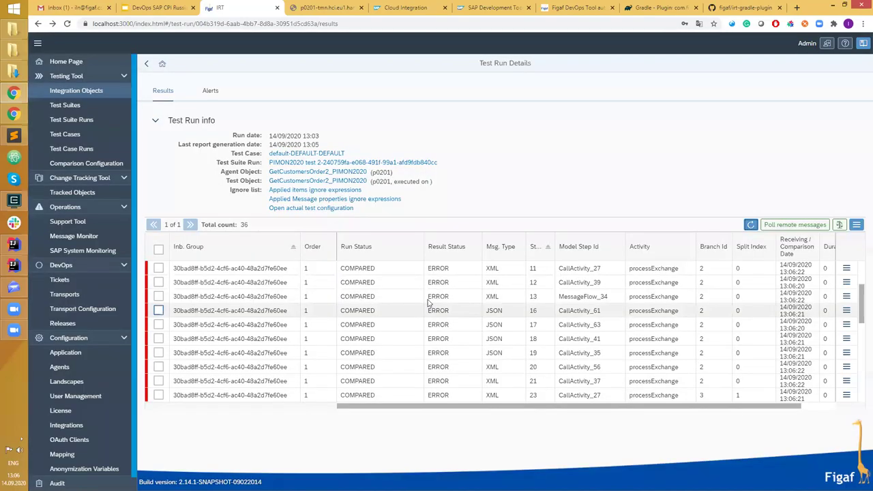
pyautogui.scroll(3, 428, 303)
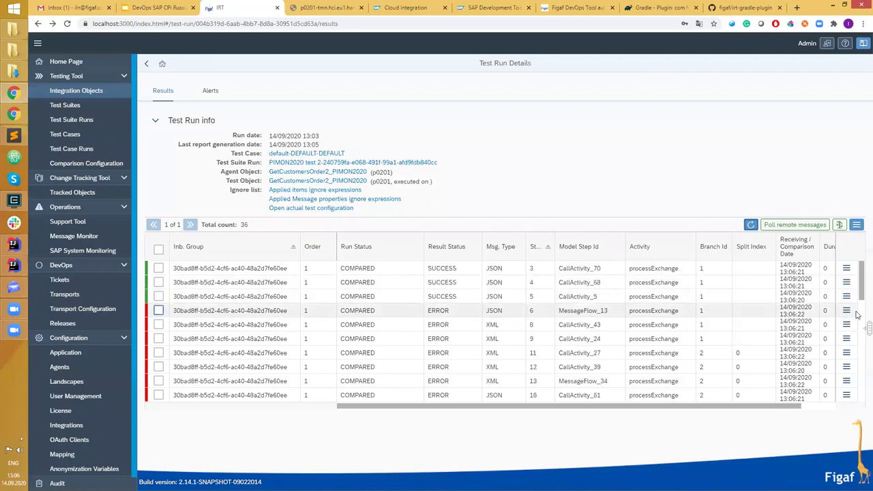
# - Add the differing SAP_ApplicationID property to the ignore list from a failing row's Diffs
pyautogui.click(847, 311)
pyautogui.click(774, 346)
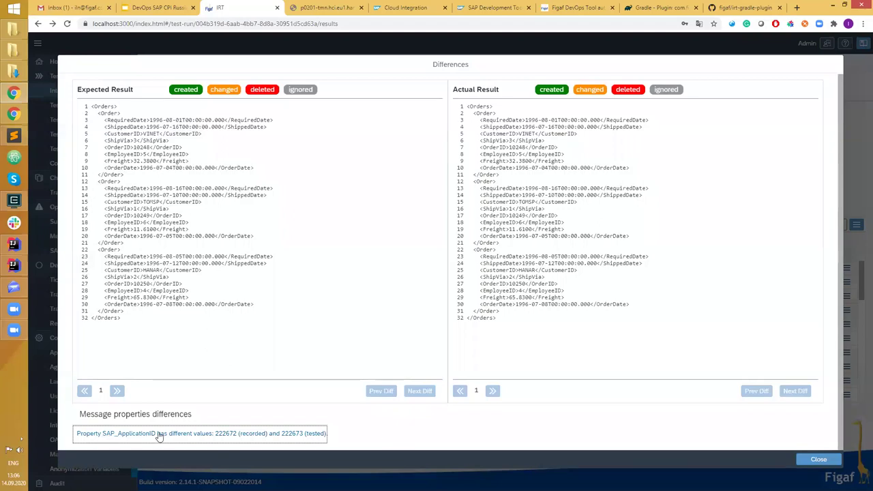
pyautogui.click(247, 435)
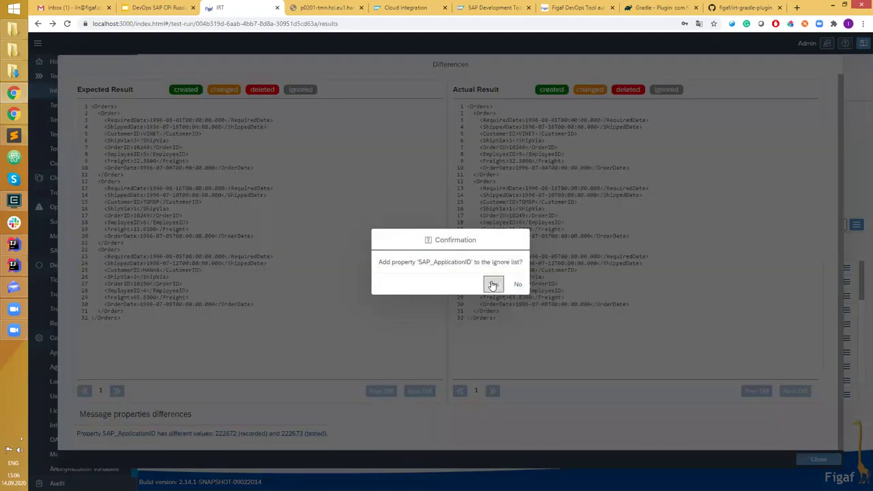
pyautogui.click(492, 285)
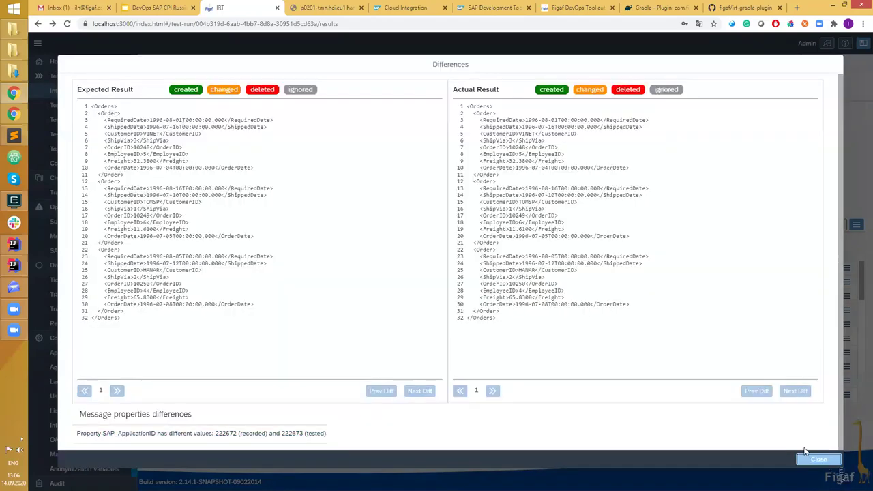
pyautogui.click(816, 459)
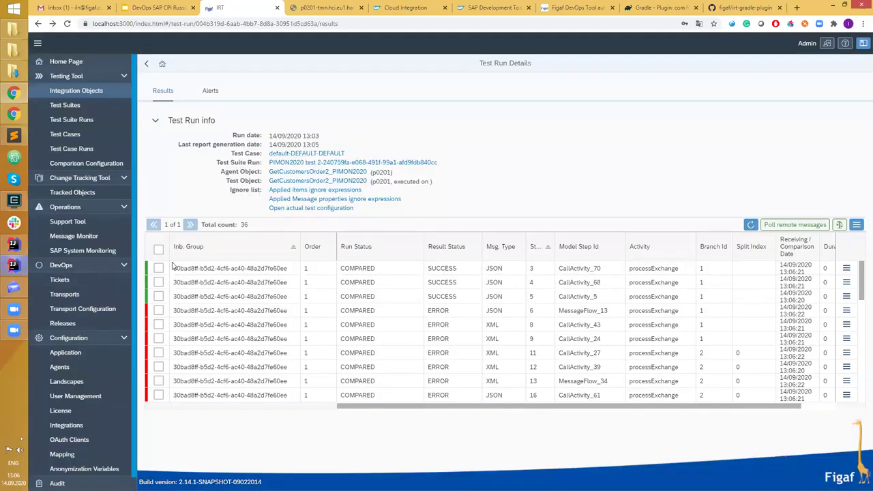
pyautogui.click(14, 265)
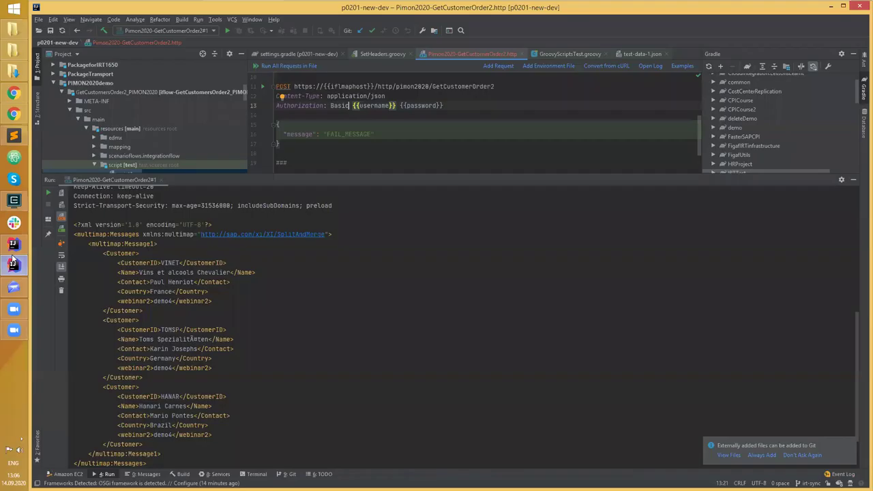
# - Open gradle.properties in the PIMON2020demo project and select its testSuiteId value
pyautogui.moveTo(339, 175); pyautogui.dragTo(508, 373)
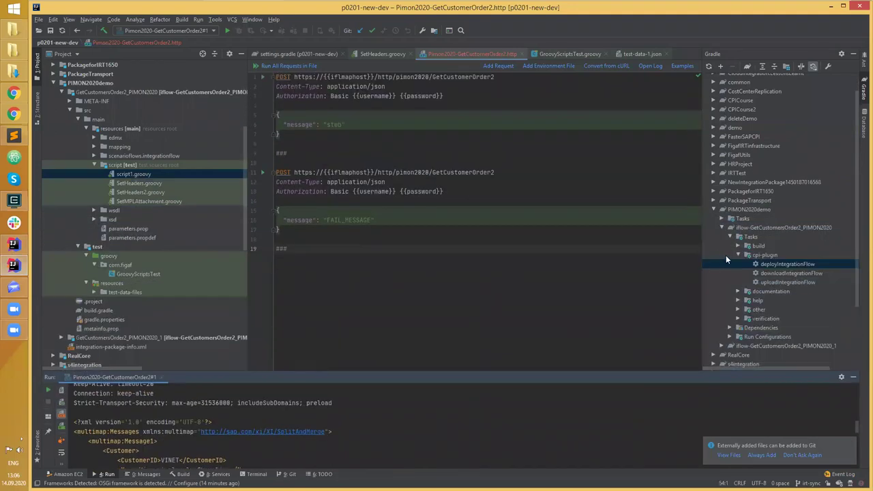
pyautogui.scroll(4, 120, 172)
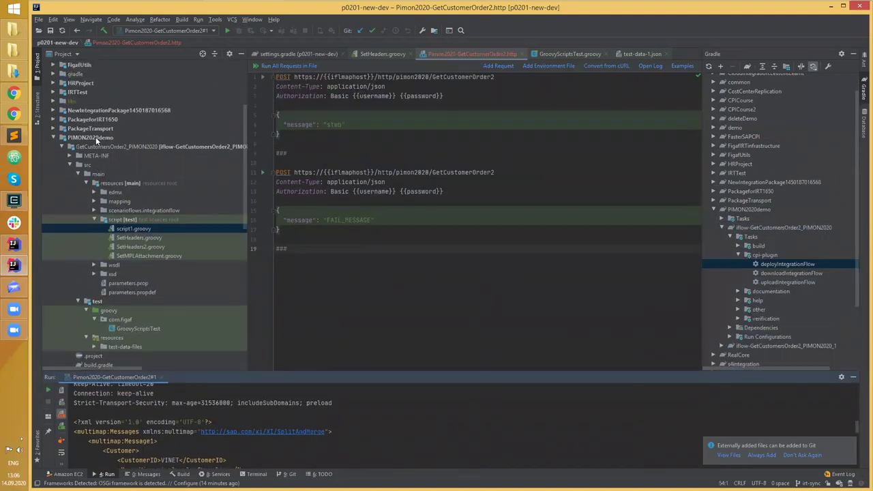
pyautogui.click(96, 139)
pyautogui.scroll(-4, 116, 198)
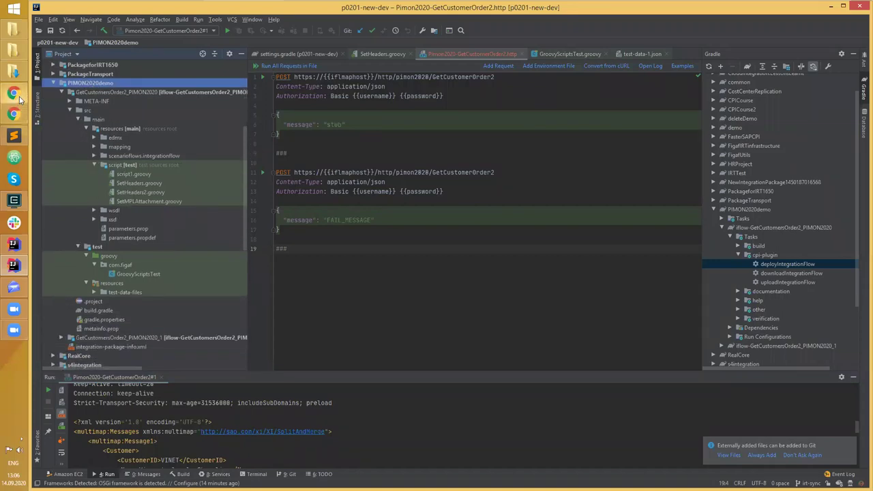
pyautogui.moveTo(19, 100)
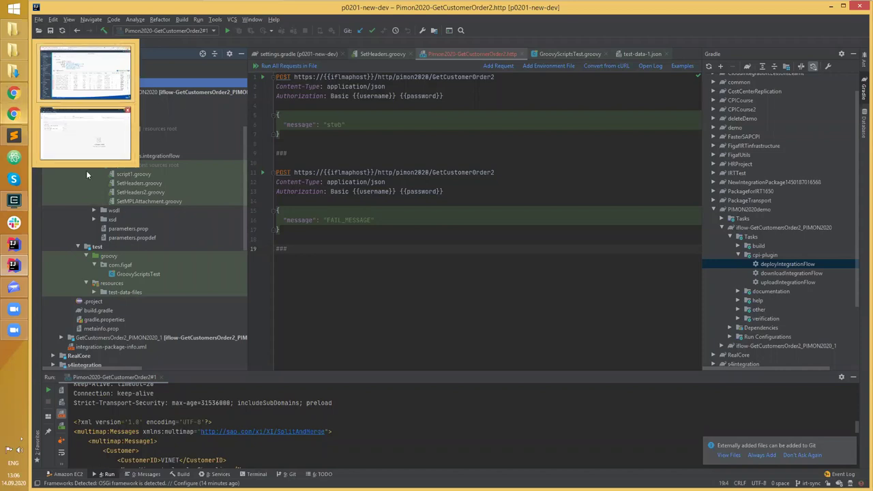
pyautogui.doubleClick(99, 319)
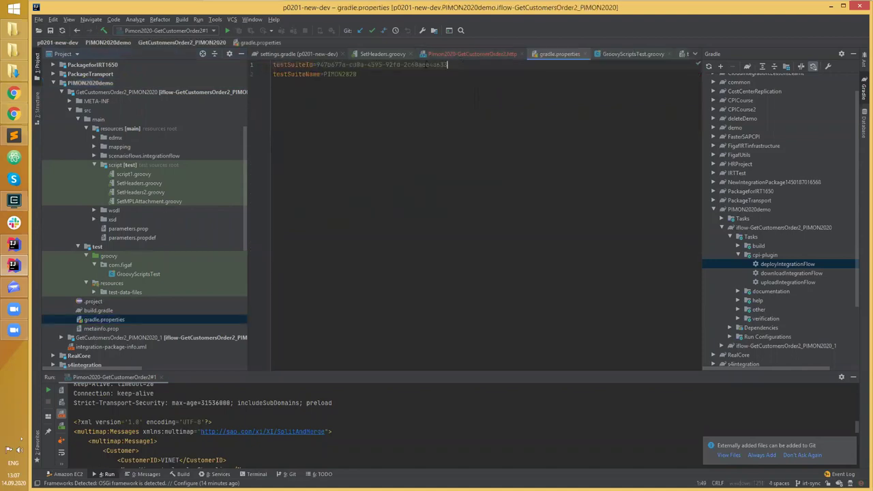
pyautogui.moveTo(448, 65); pyautogui.dragTo(374, 75)
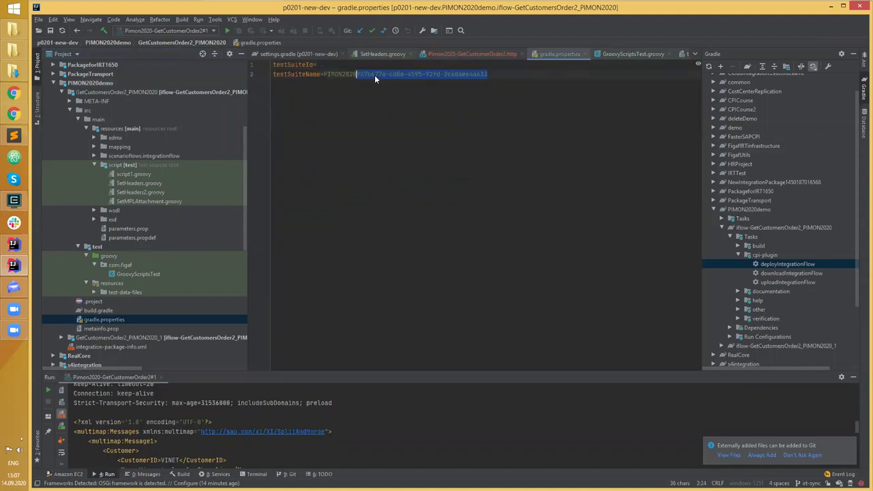
pyautogui.click(13, 94)
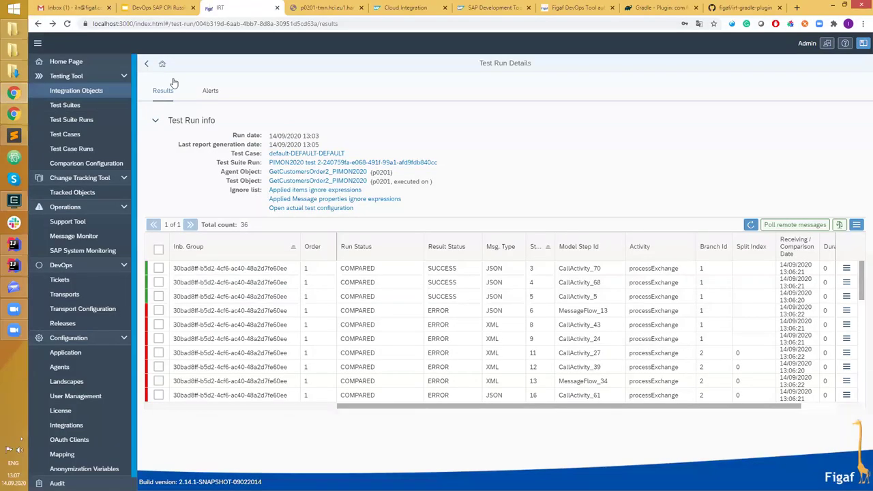
# - Go back to the PIMON2020 test 2 suite page and select its title and URL ID
pyautogui.click(146, 64)
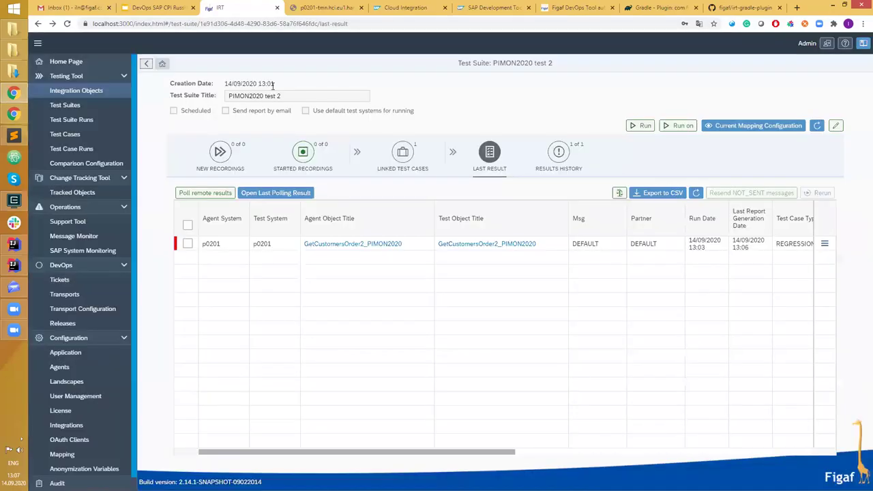
pyautogui.moveTo(281, 96); pyautogui.dragTo(217, 95)
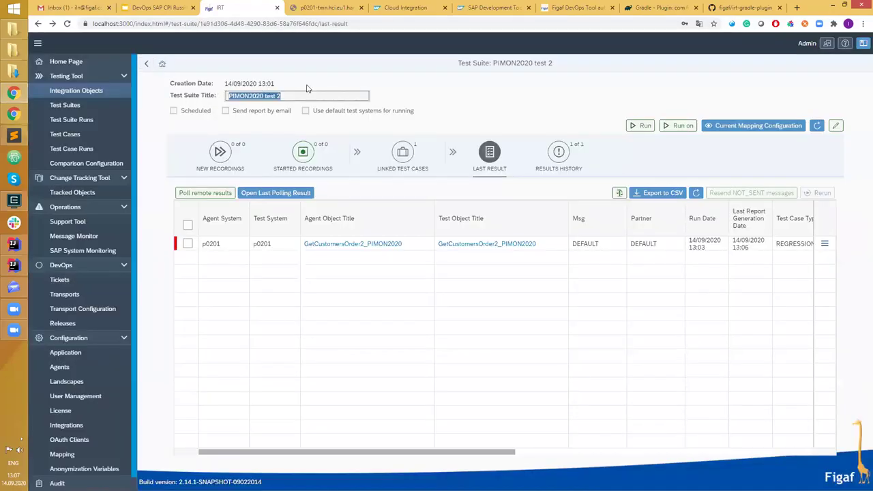
pyautogui.moveTo(316, 24); pyautogui.dragTo(220, 23)
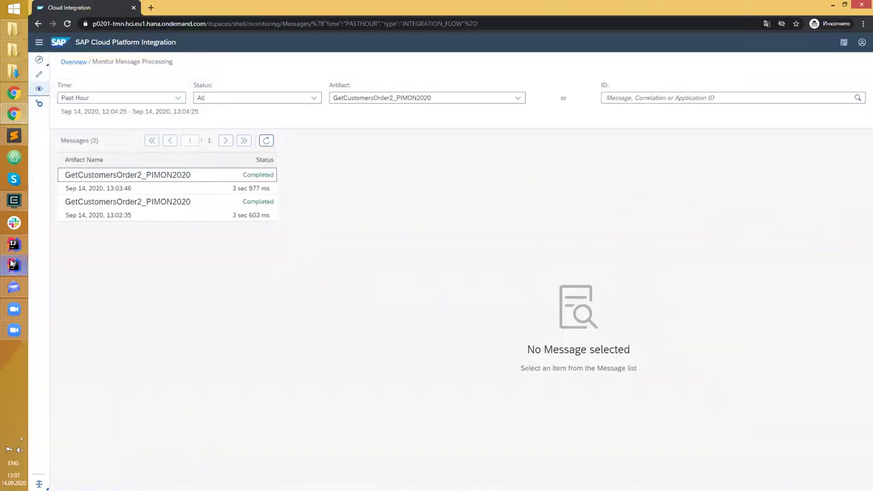
pyautogui.click(15, 265)
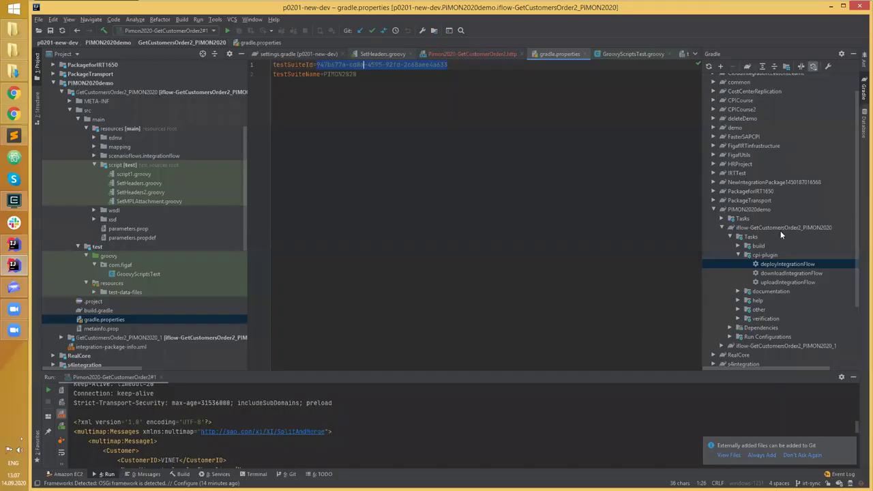
# - Run the runTestSuite task from the Gradle 'other' group and enlarge the Run output panel
pyautogui.scroll(-3, 775, 240)
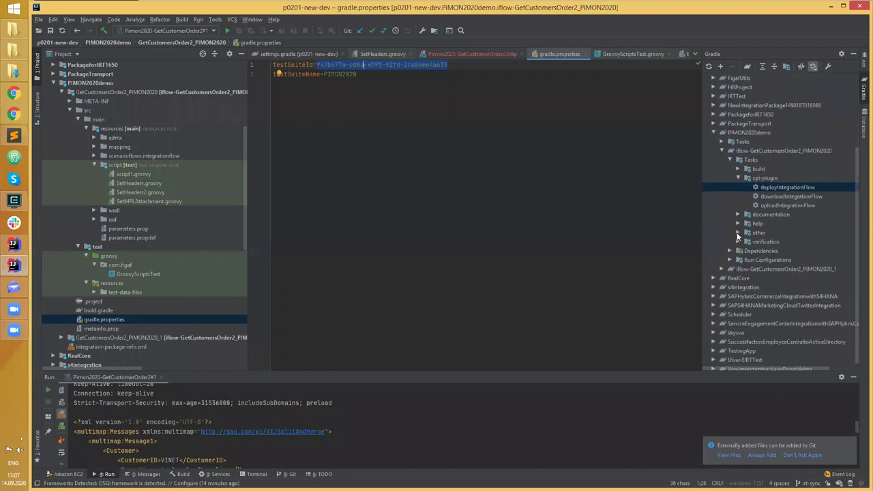
pyautogui.doubleClick(754, 233)
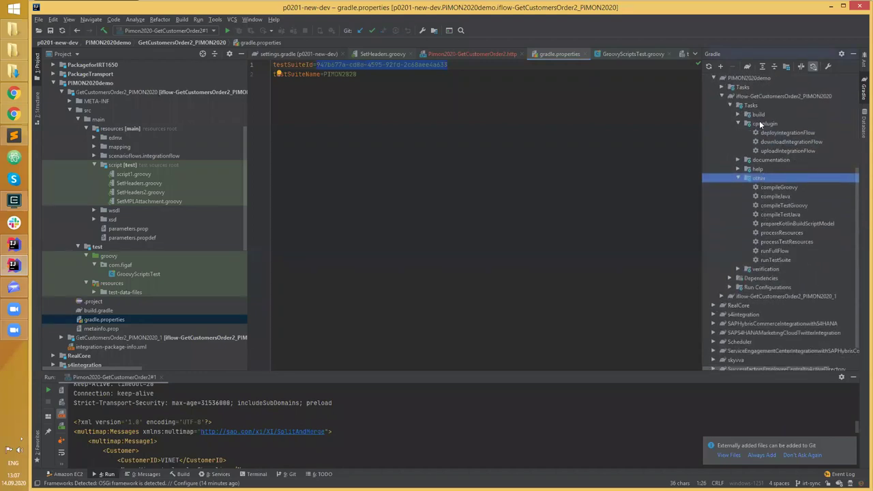
pyautogui.click(777, 260)
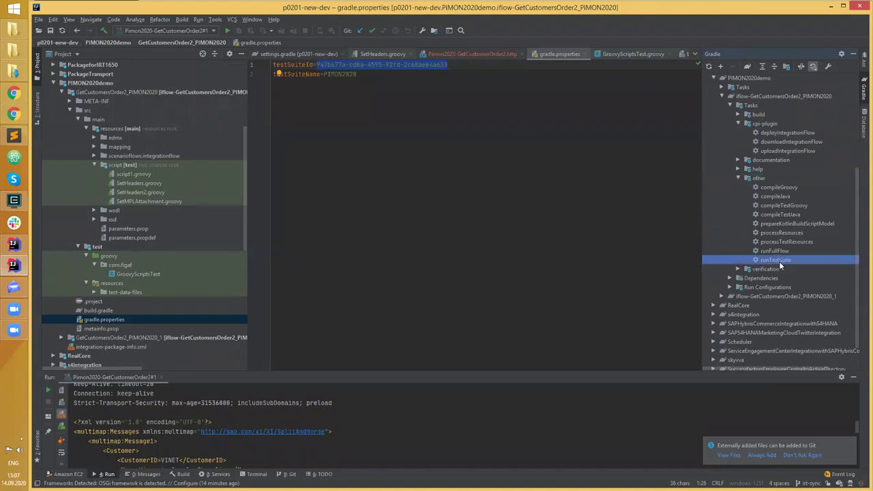
pyautogui.doubleClick(780, 260)
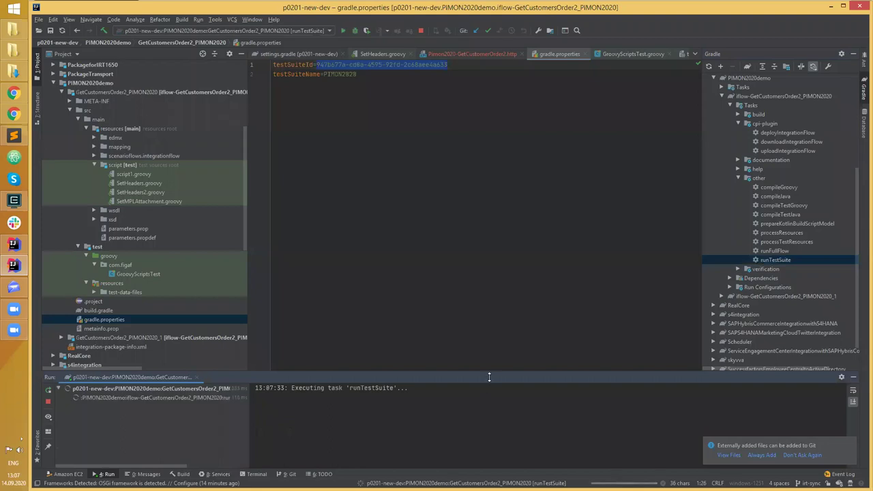
pyautogui.moveTo(490, 374); pyautogui.dragTo(430, 96)
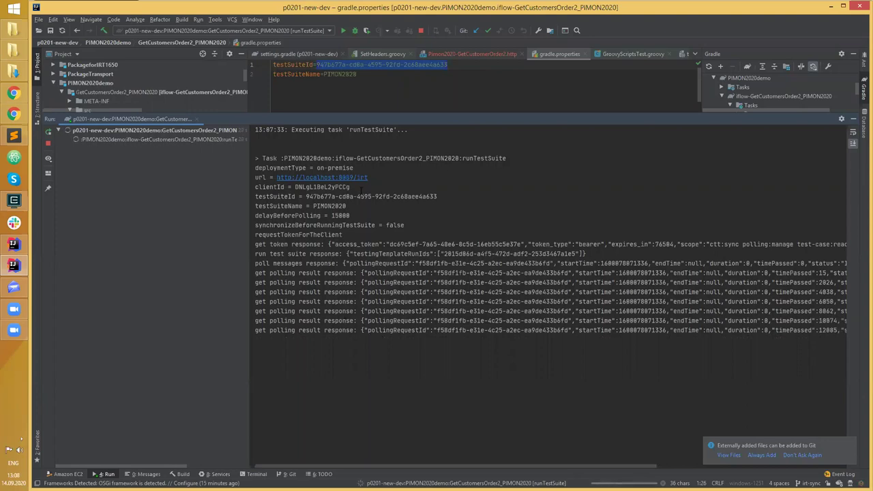
# - Restore and resize the Run panel to show the full runTestSuite console output
pyautogui.click(604, 103)
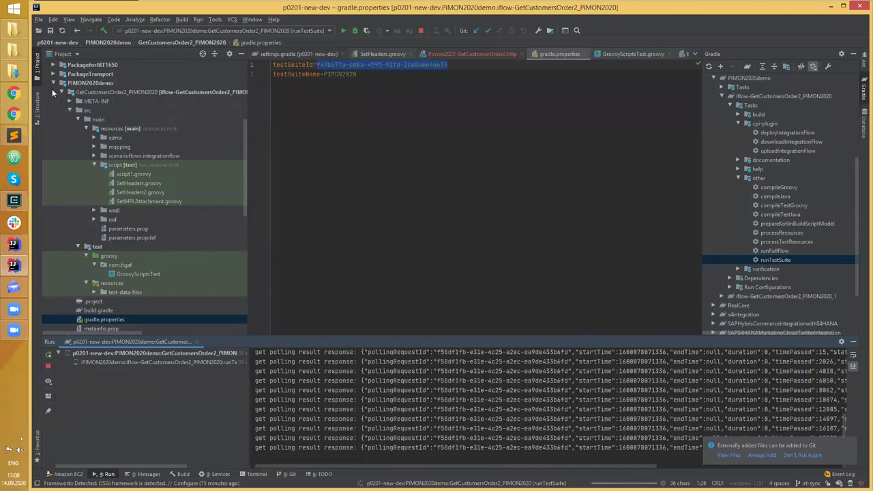
pyautogui.moveTo(520, 336); pyautogui.dragTo(518, 331)
pyautogui.moveTo(515, 233); pyautogui.dragTo(523, 268)
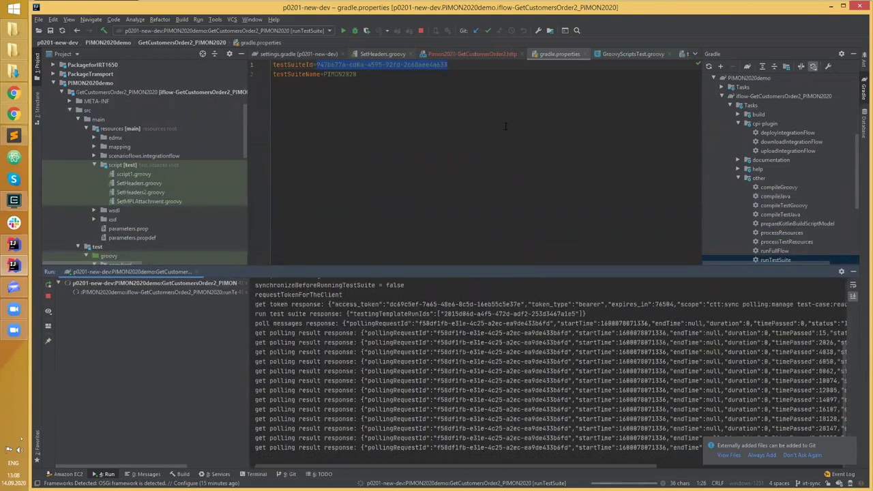
# - Open SetHeaders.groovy, select the 'Test was not successful' failure message, and switch to the IRT browser
pyautogui.click(383, 54)
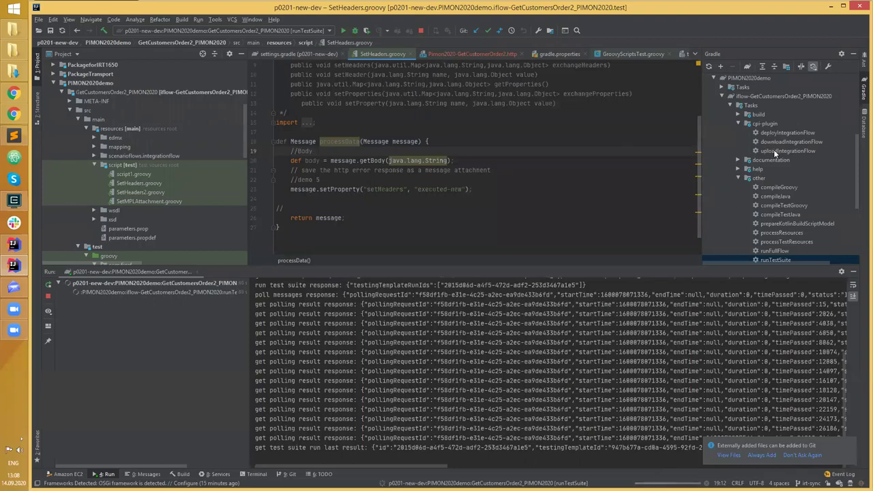
pyautogui.scroll(-3, 777, 177)
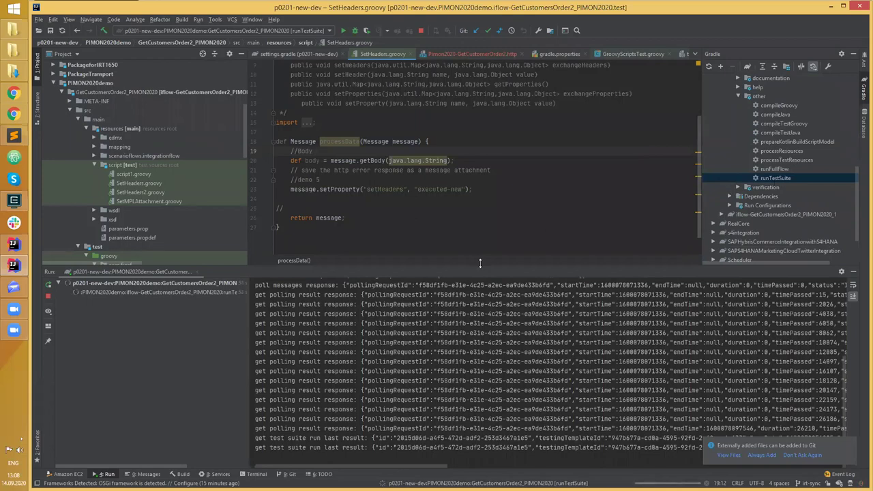
pyautogui.moveTo(479, 263); pyautogui.dragTo(577, 172)
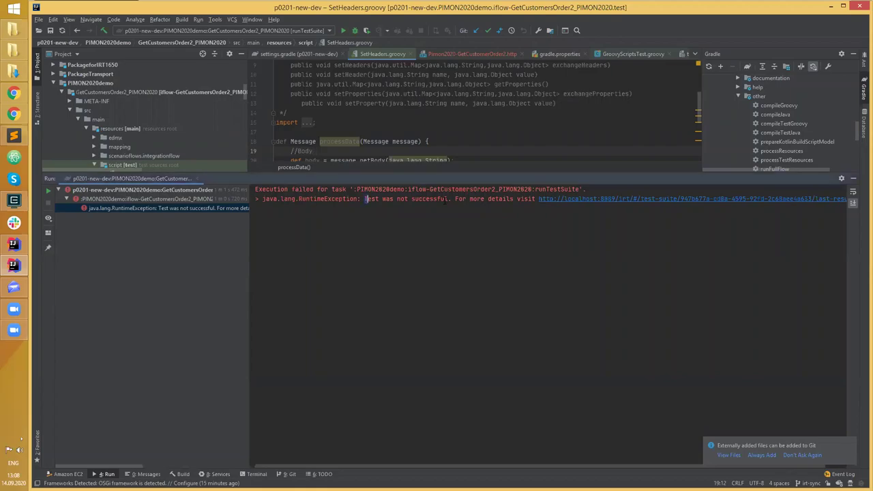
pyautogui.moveTo(366, 198); pyautogui.dragTo(446, 198)
pyautogui.click(15, 94)
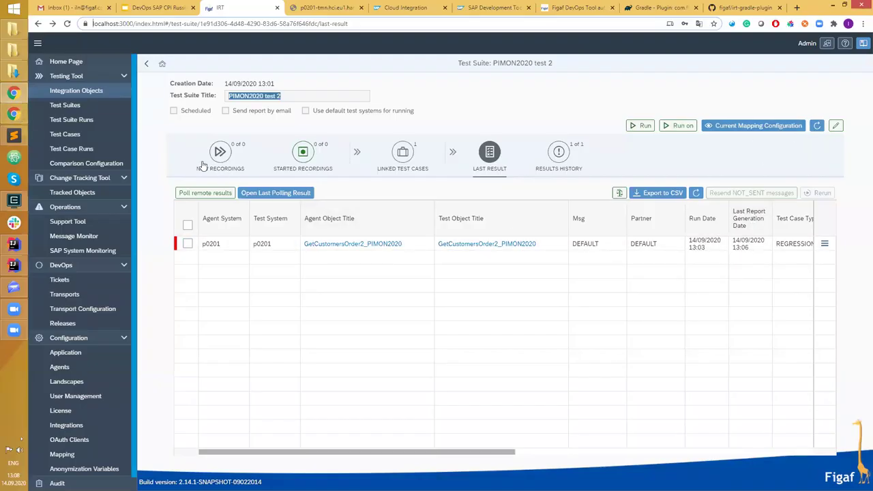
# - Refresh Test Suite Runs and open the newest PIMON2020 run, status ERROR
pyautogui.click(86, 120)
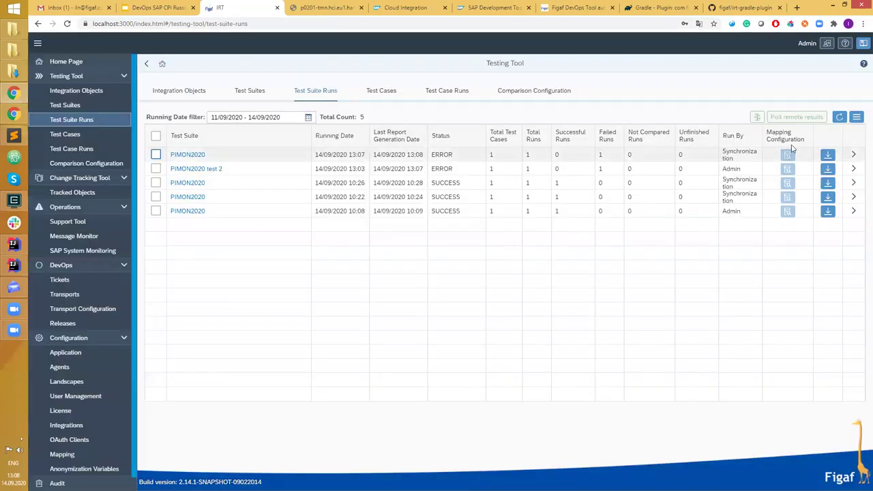
pyautogui.click(840, 117)
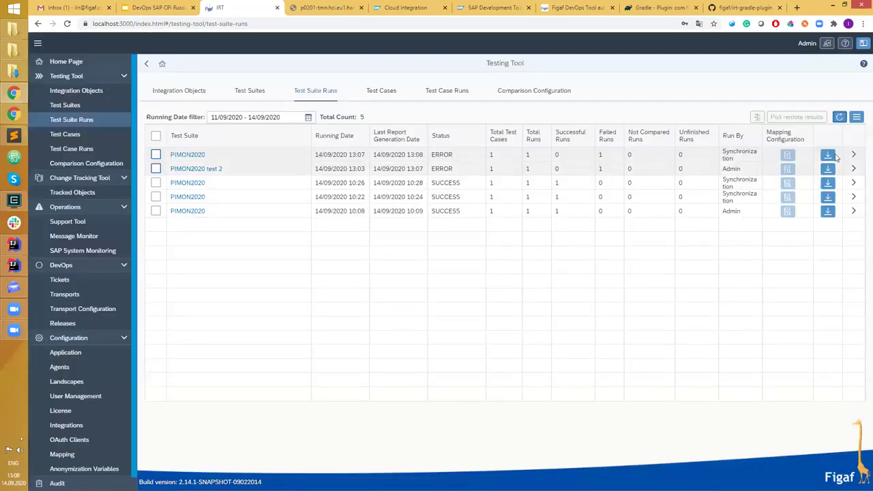
pyautogui.click(852, 155)
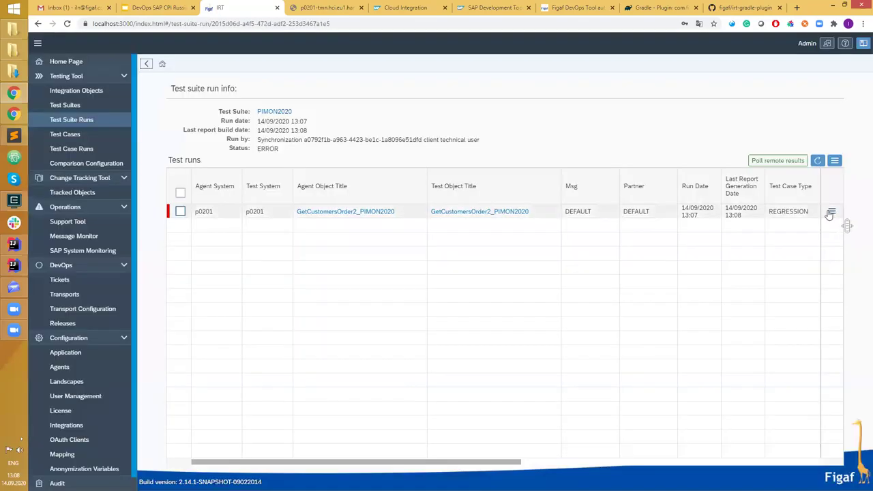
pyautogui.click(830, 213)
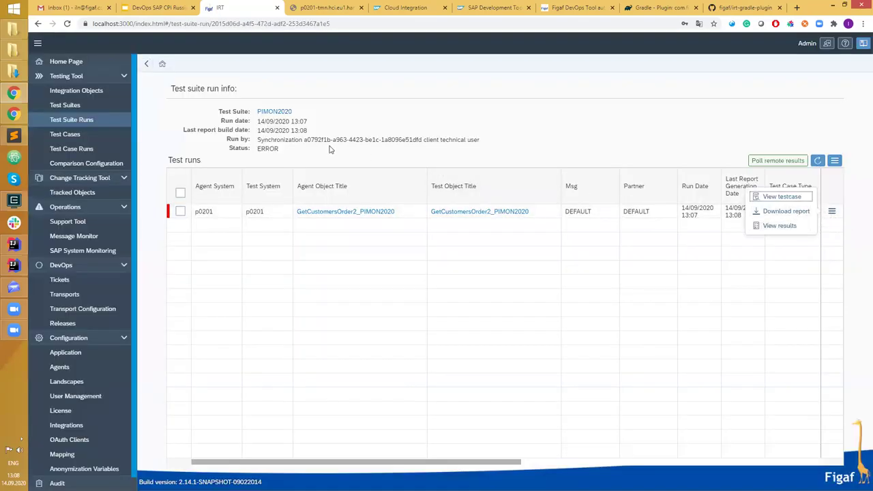
# - View the test run's 36 step results with ERROR comparisons, then minimize Chrome and shrink IntelliJ's Run panel
pyautogui.moveTo(266, 143); pyautogui.dragTo(486, 148)
pyautogui.click(832, 211)
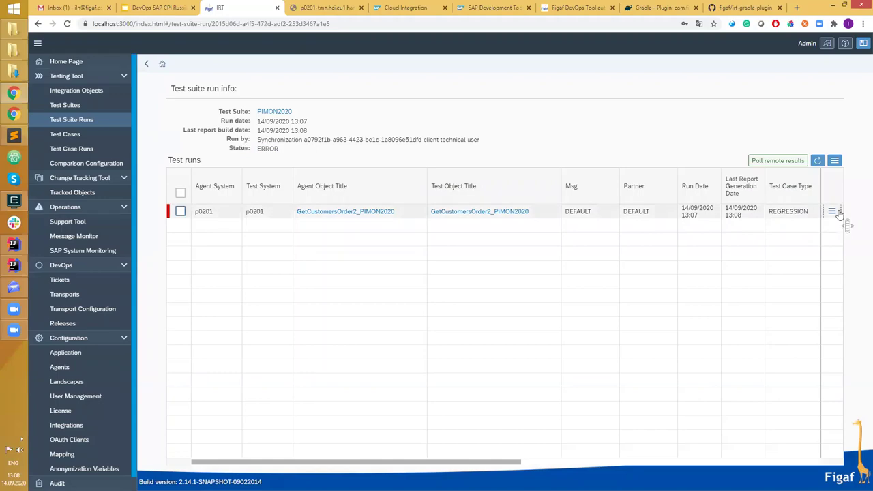
pyautogui.click(785, 230)
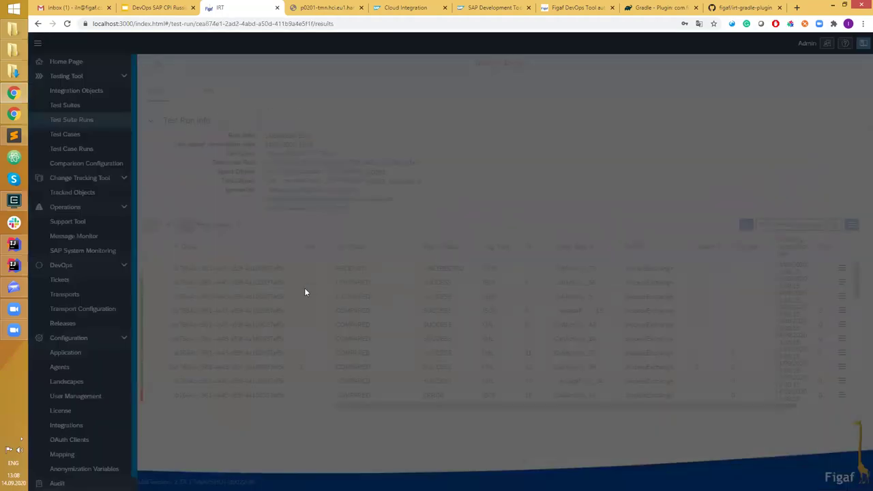
pyautogui.scroll(-6, 413, 327)
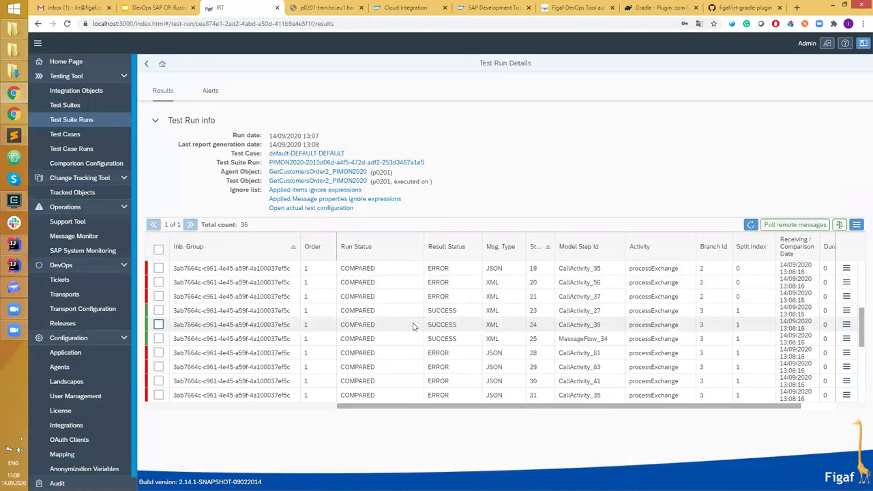
pyautogui.scroll(4, 418, 328)
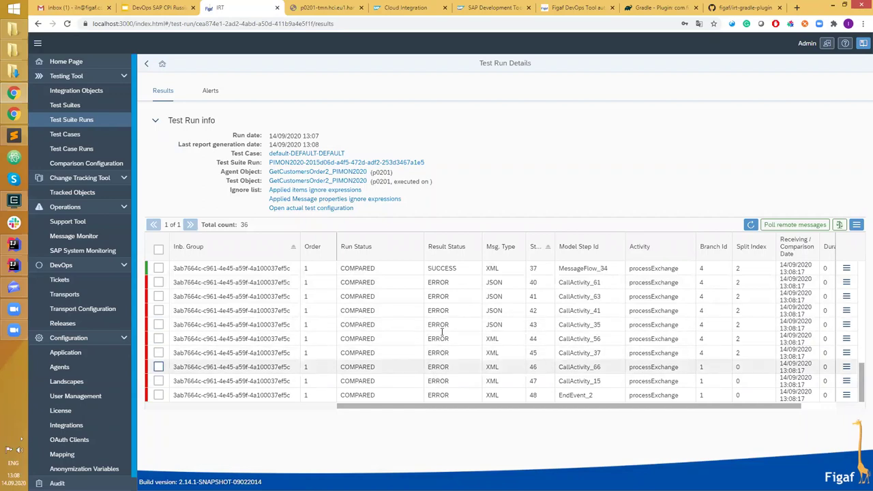
pyautogui.scroll(-2, 403, 309)
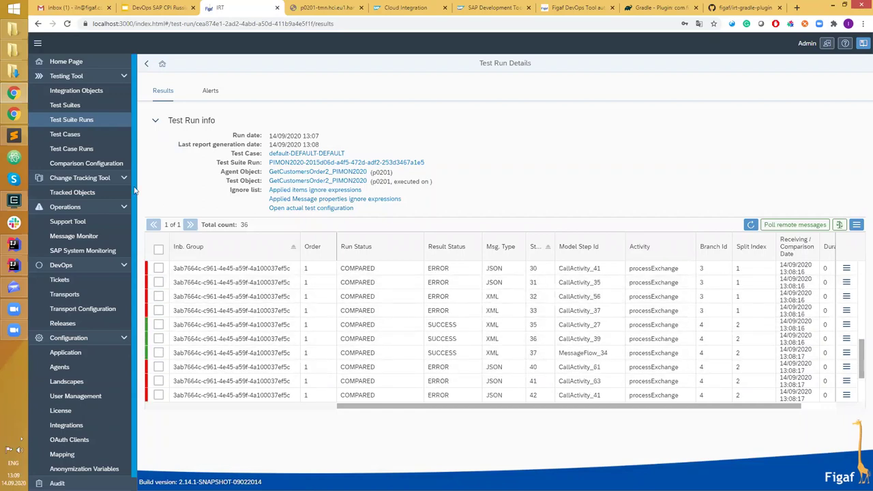
pyautogui.click(844, 5)
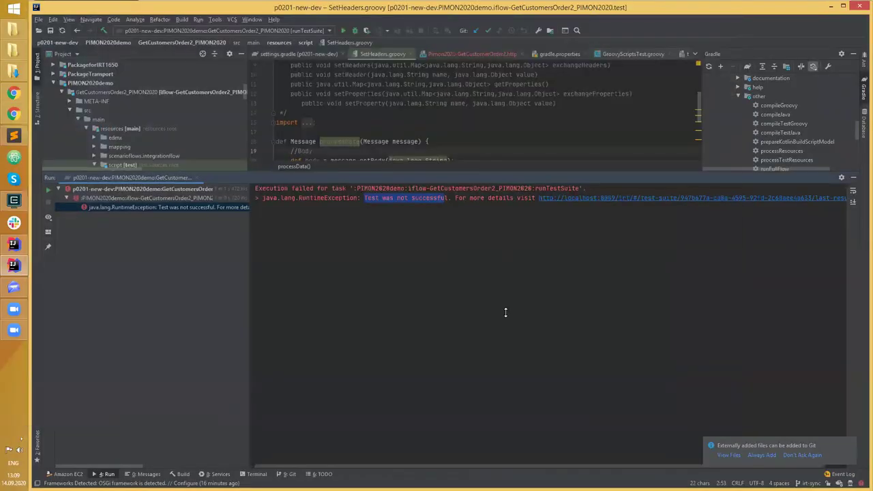
pyautogui.moveTo(506, 313); pyautogui.dragTo(504, 341)
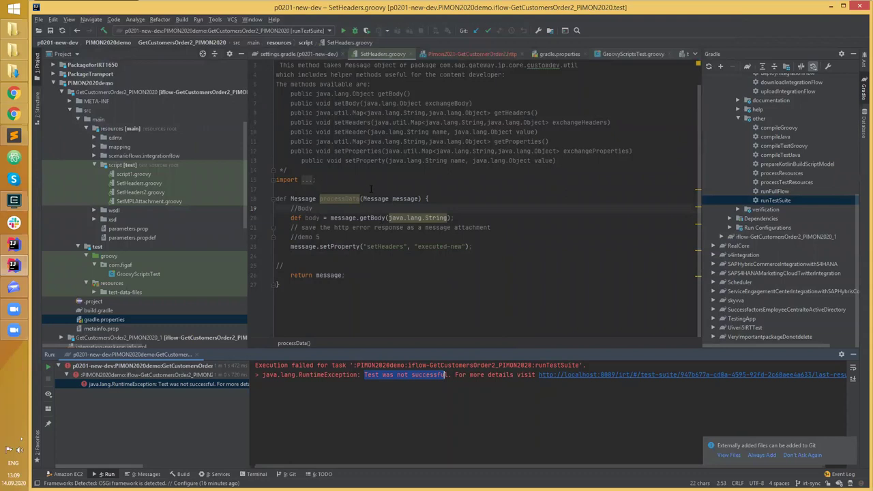
# - Select runFullFlow, then runTestSuite again in the Gradle tasks, and head back to the Chrome IRT window
pyautogui.click(778, 191)
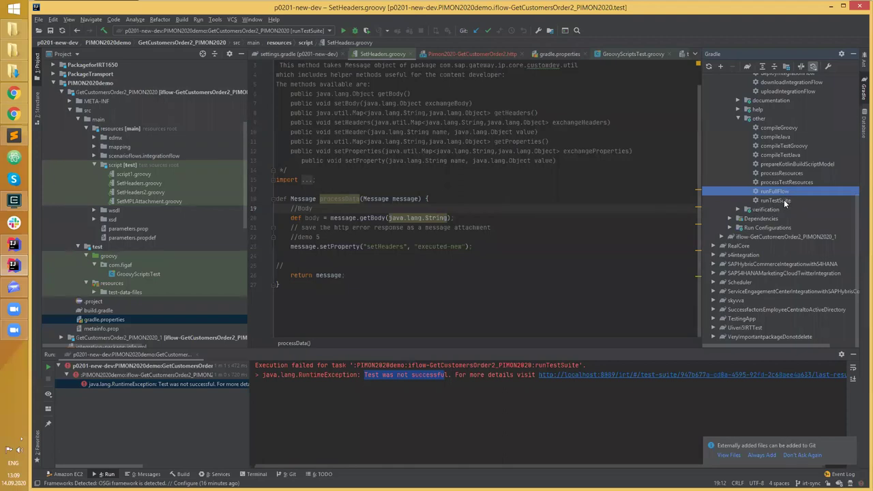
pyautogui.scroll(3, 787, 105)
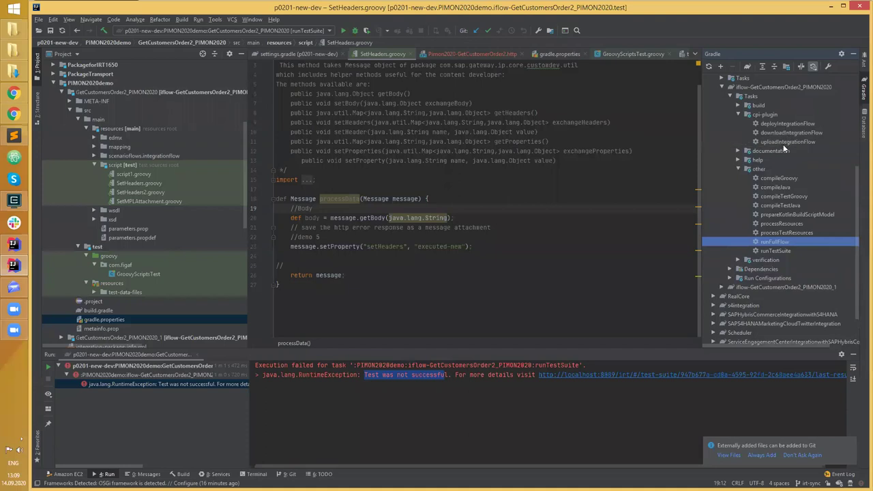
pyautogui.click(775, 251)
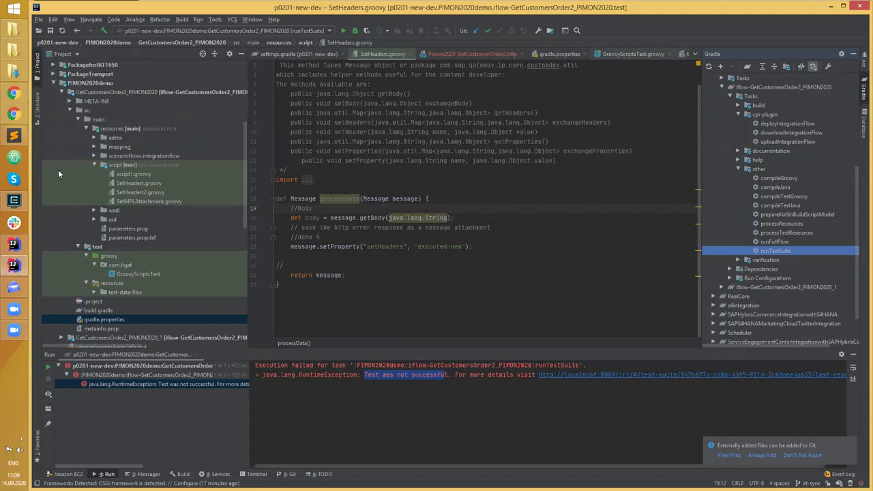
pyautogui.moveTo(12, 97)
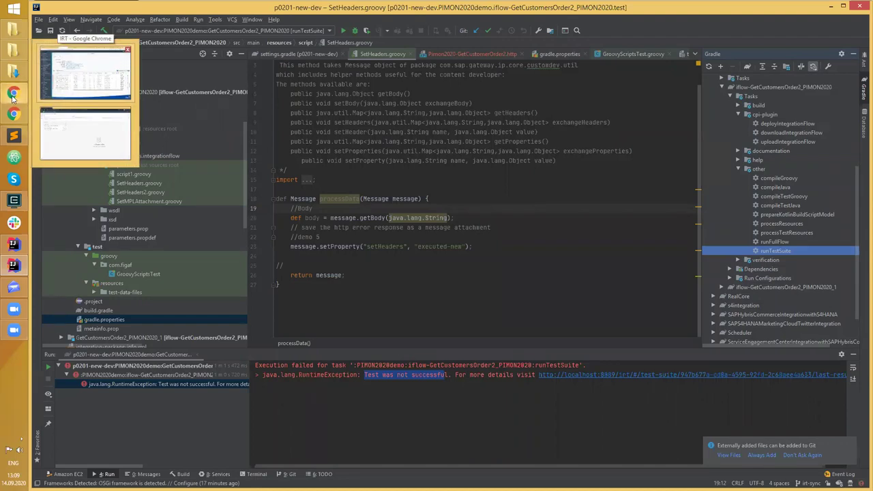
# - Start a new ticket from the Tickets list with the title 'PIMON2020-test1'
pyautogui.click(87, 92)
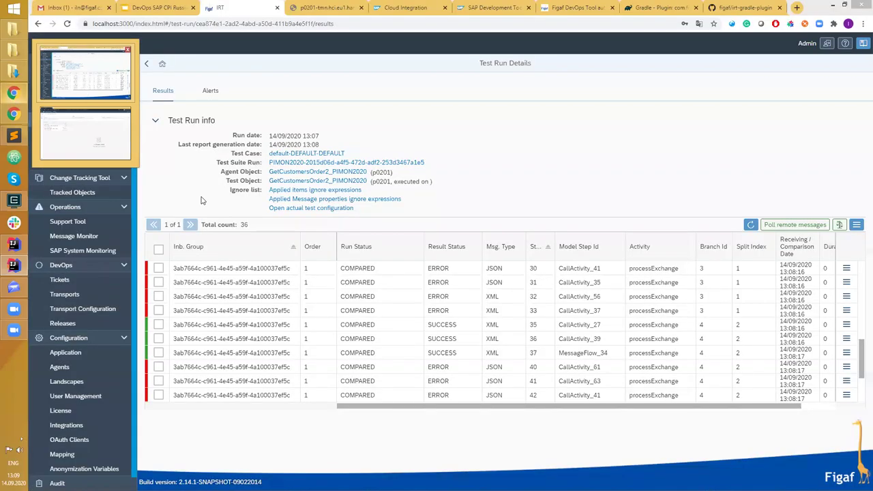
pyautogui.click(90, 281)
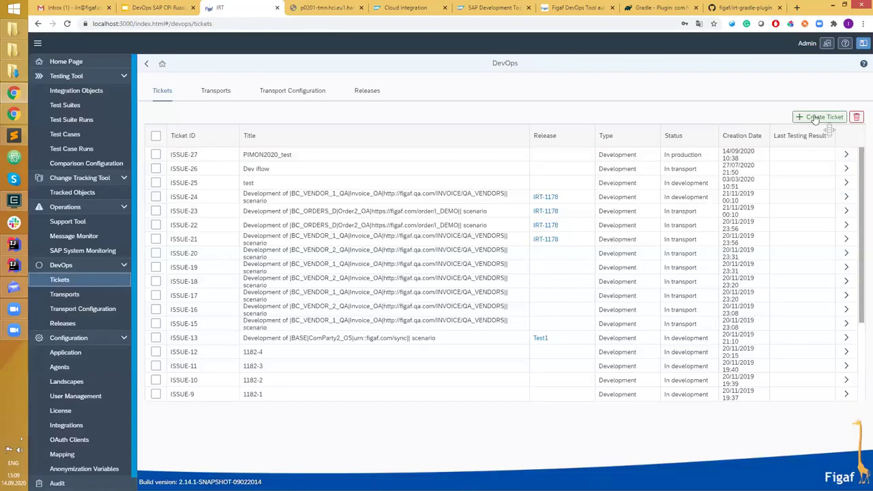
pyautogui.click(823, 117)
pyautogui.click(430, 193)
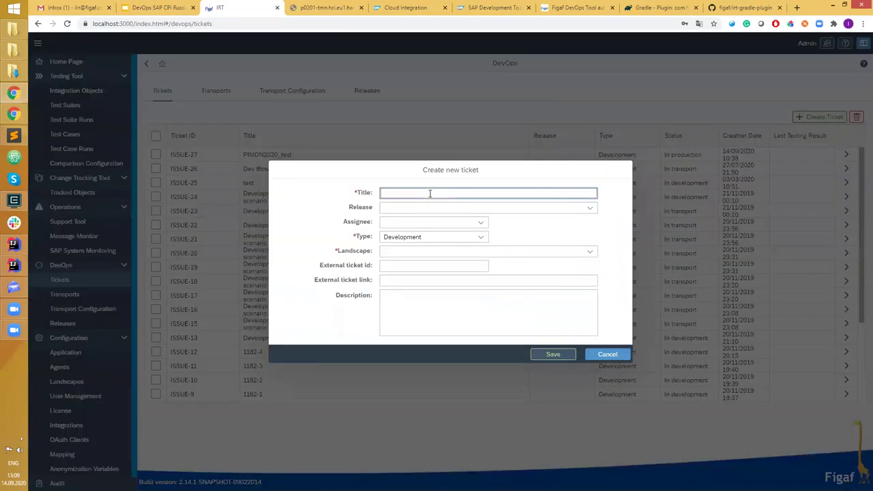
pyautogui.write('PIMON2020-test1')
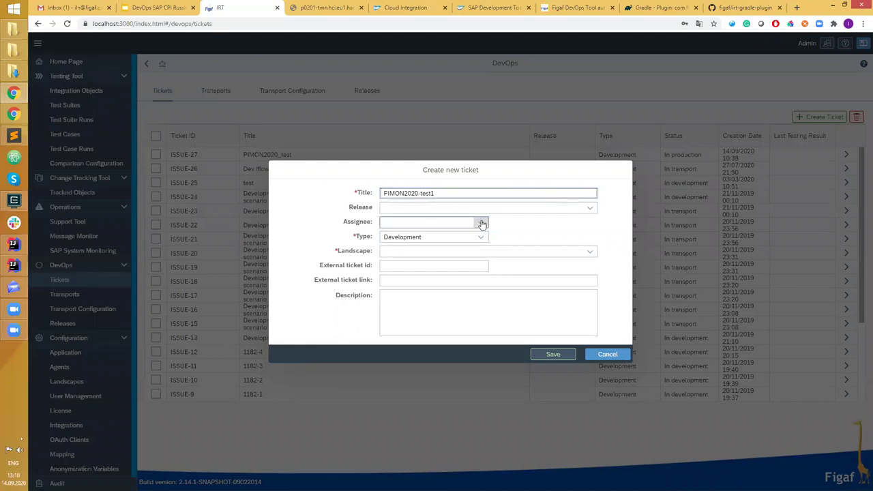
# - Assign the ticket to Admin on the CPI with review landscape, save it, and open ISSUE-28
pyautogui.click(481, 222)
pyautogui.click(440, 236)
pyautogui.click(590, 251)
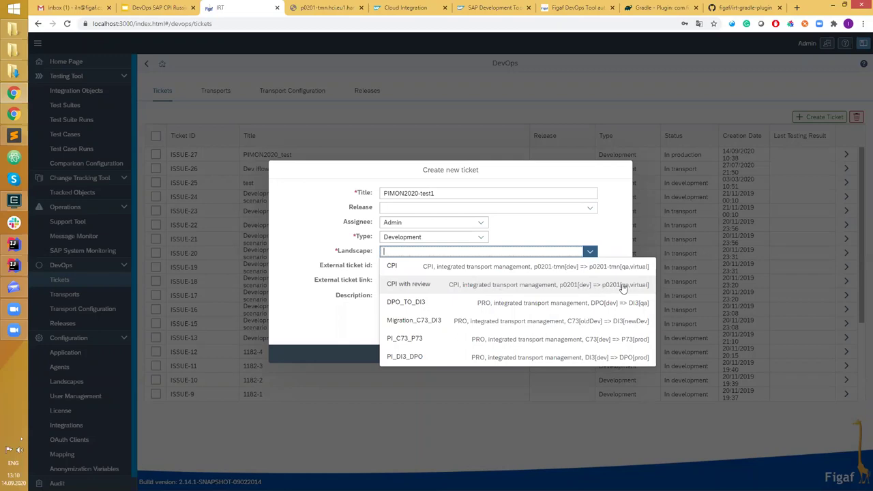
pyautogui.click(612, 287)
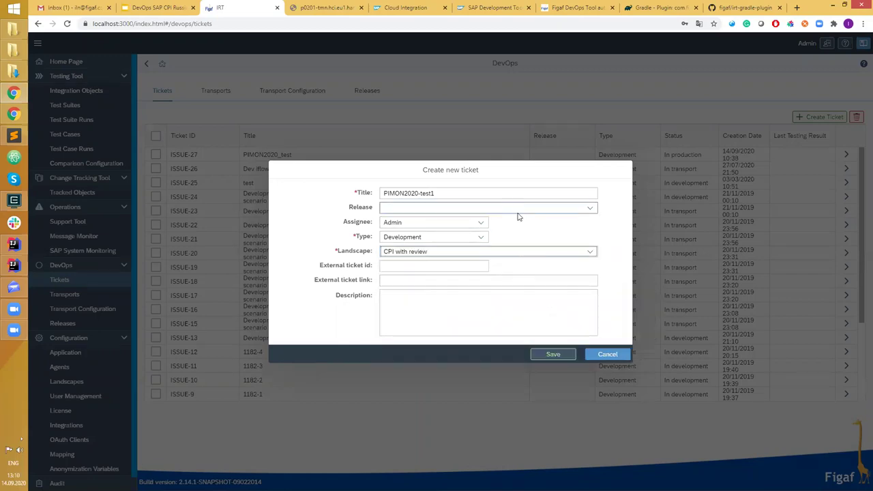
pyautogui.click(563, 352)
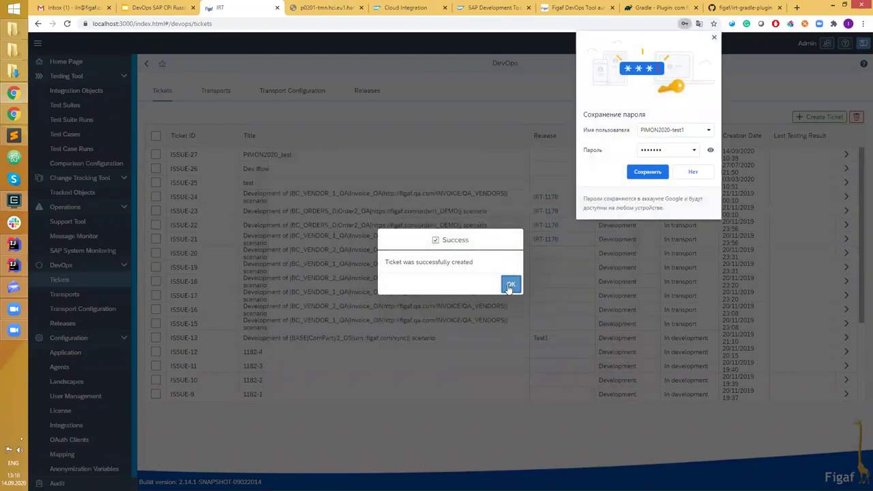
pyautogui.click(714, 37)
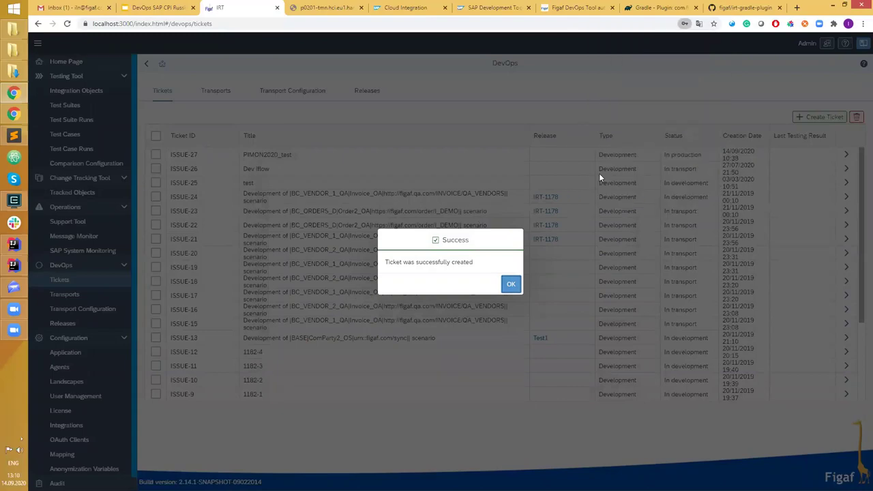
pyautogui.click(511, 283)
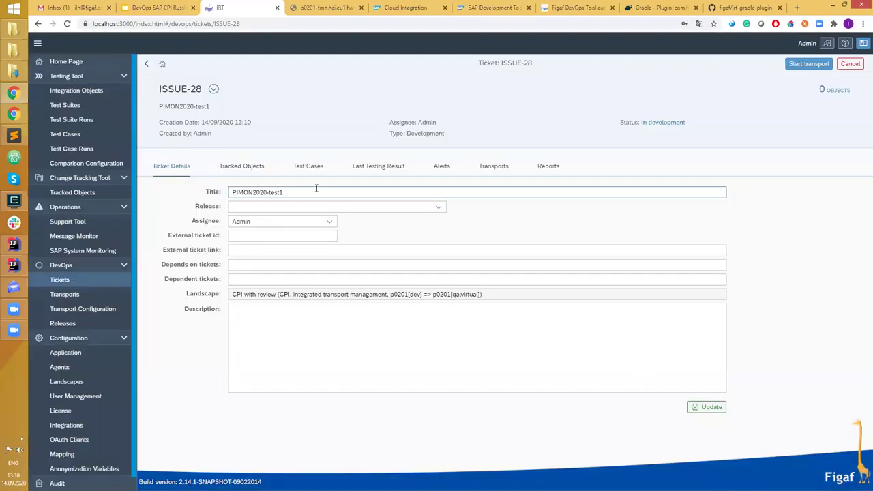
# - Inspect the dev and qa system descriptions of the CPI landscape, then go back to Tickets
pyautogui.click(80, 381)
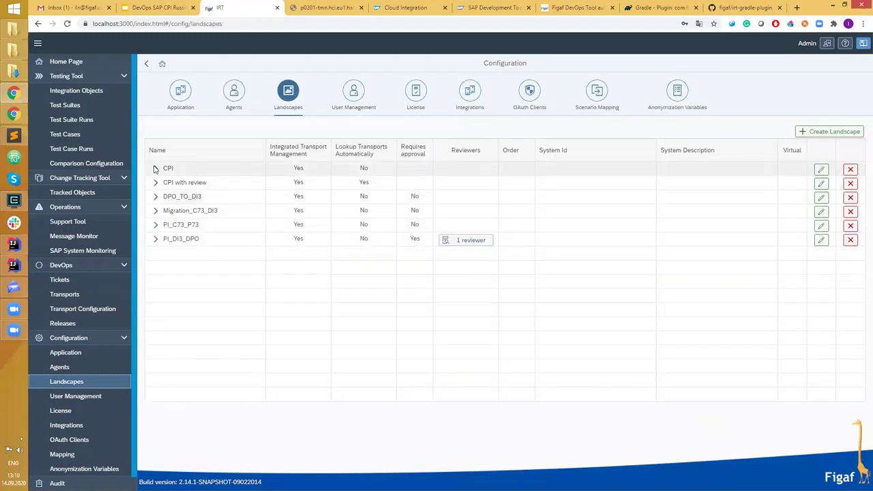
pyautogui.click(156, 169)
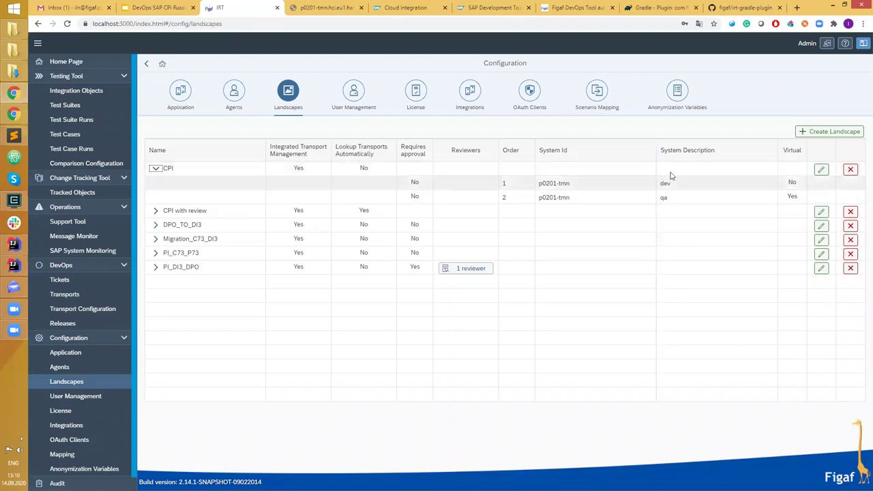
pyautogui.click(675, 184)
pyautogui.click(662, 197)
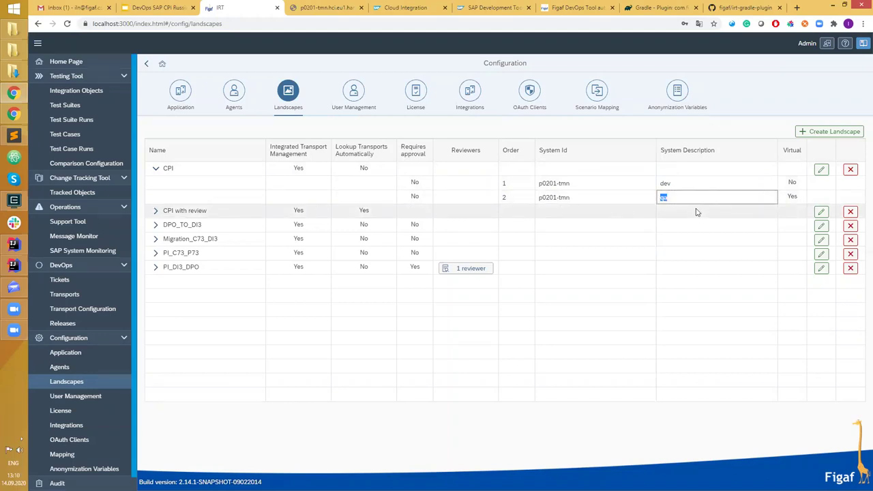
pyautogui.click(69, 281)
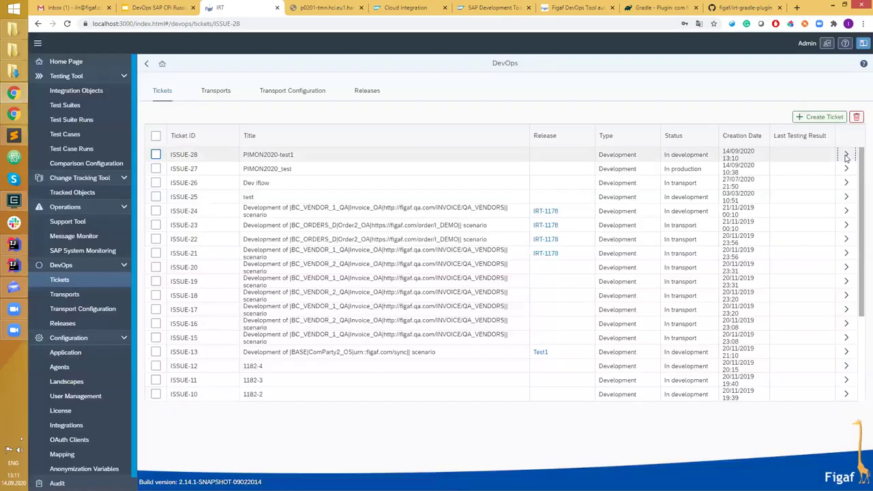
# - Open ISSUE-28's Attach Tracked Objects dialog and filter object names by 'Customer'
pyautogui.click(845, 154)
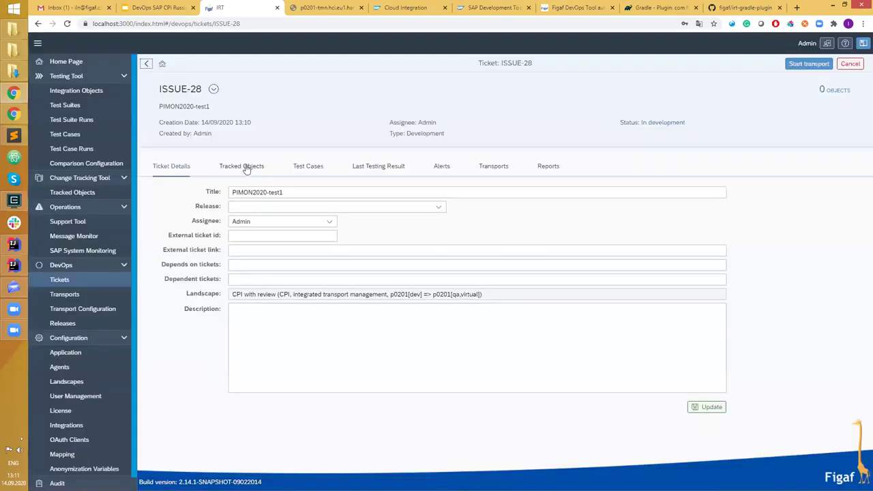
pyautogui.click(250, 166)
pyautogui.click(440, 193)
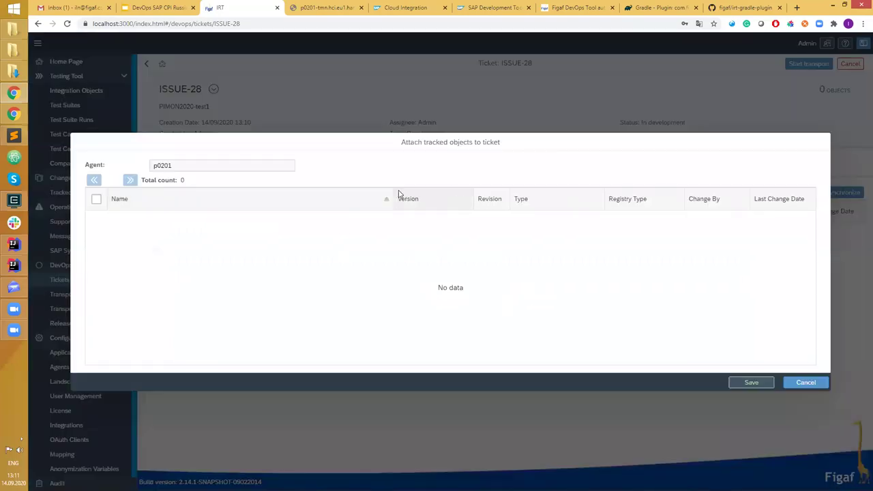
pyautogui.click(228, 200)
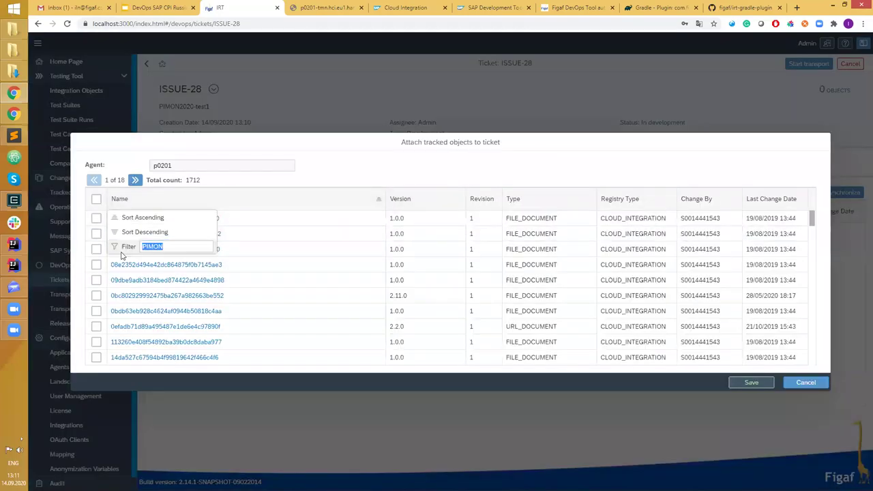
pyautogui.press('BackSpace')
pyautogui.write('Customer')
pyautogui.press('Return')
pyautogui.click(571, 97)
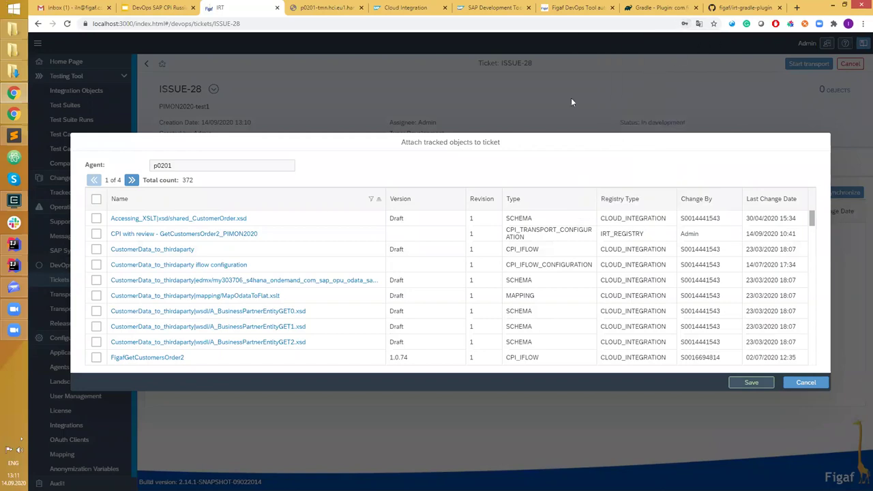
# - Narrow the name filter to 'CustomerOrder' and scroll through the matches
pyautogui.click(240, 198)
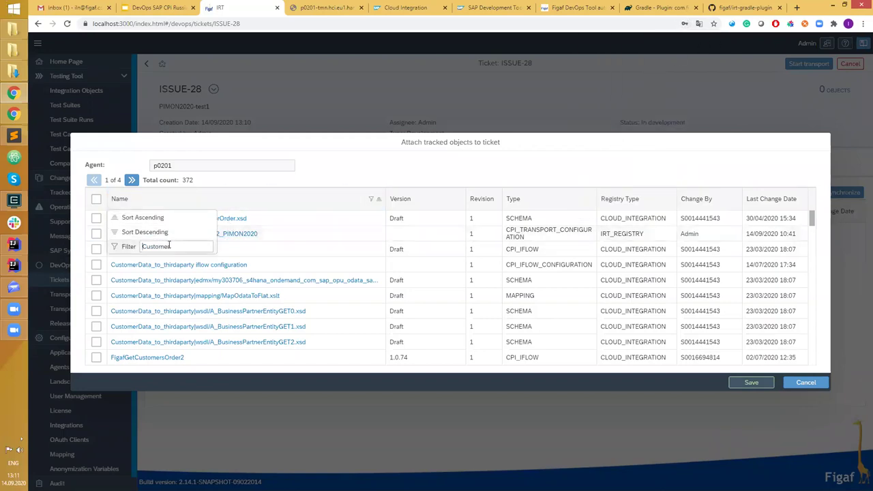
pyautogui.click(169, 245)
pyautogui.write('Order')
pyautogui.press('Return')
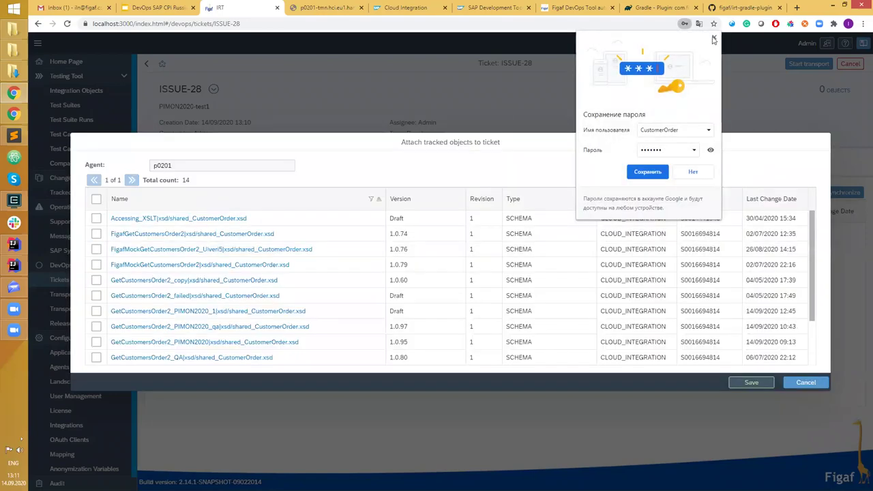
pyautogui.click(713, 40)
pyautogui.scroll(-3, 210, 297)
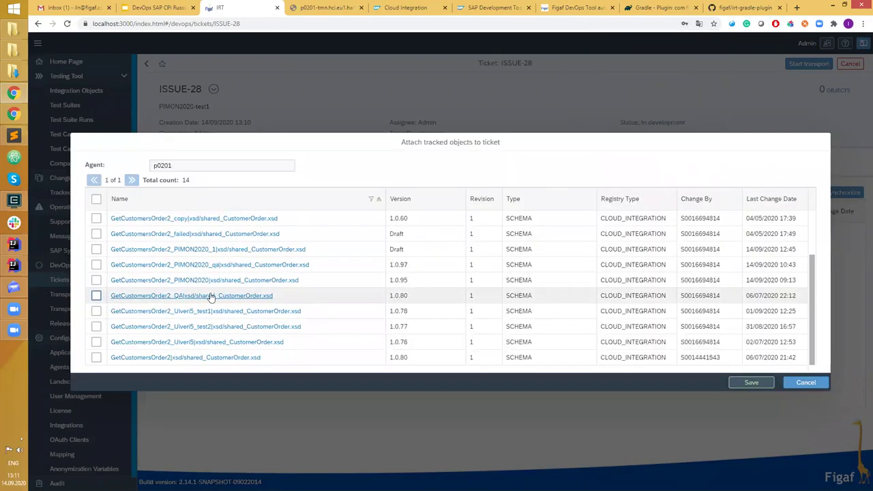
pyautogui.scroll(2, 212, 303)
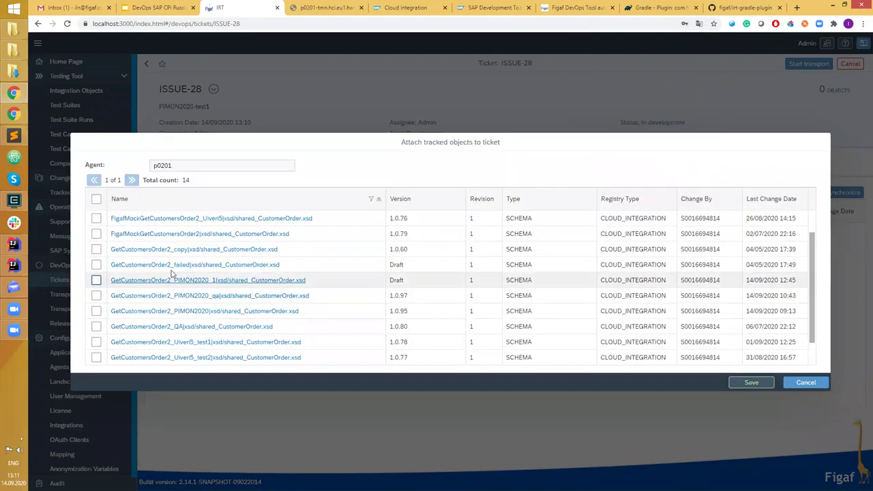
pyautogui.scroll(2, 167, 276)
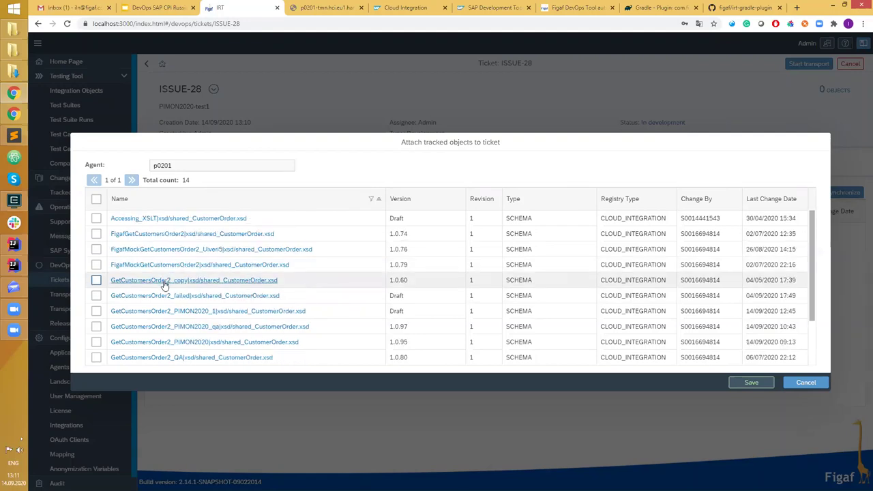
# - Change the name filter to 'PI' and tick the GetCustomersOrder2_PIMON2020 iflow
pyautogui.click(208, 197)
pyautogui.moveTo(196, 246); pyautogui.dragTo(133, 249)
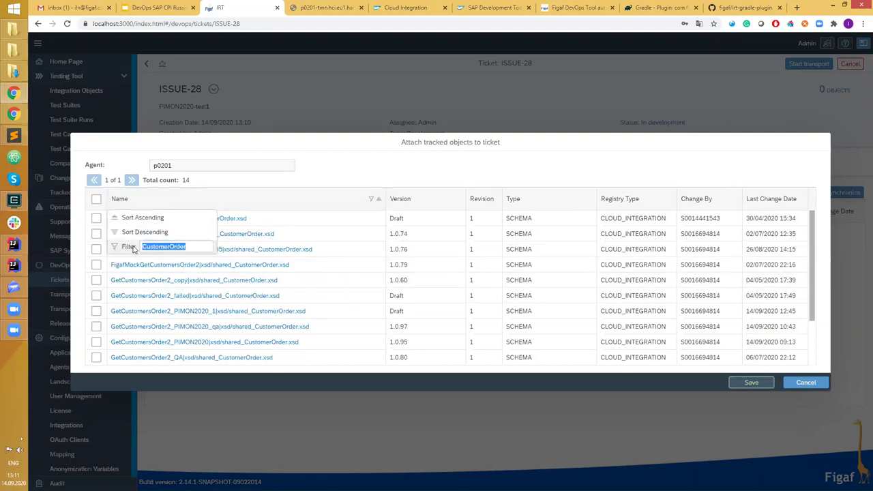
pyautogui.write('PIMON')
pyautogui.press('Return')
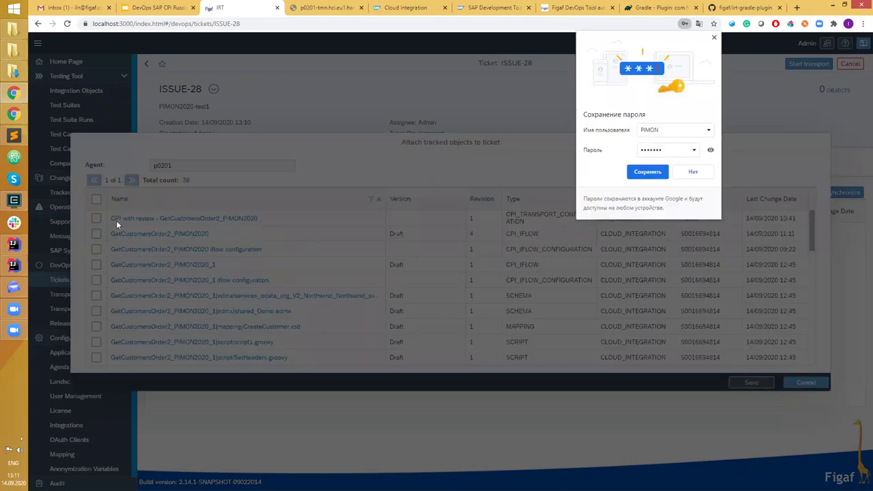
pyautogui.click(714, 39)
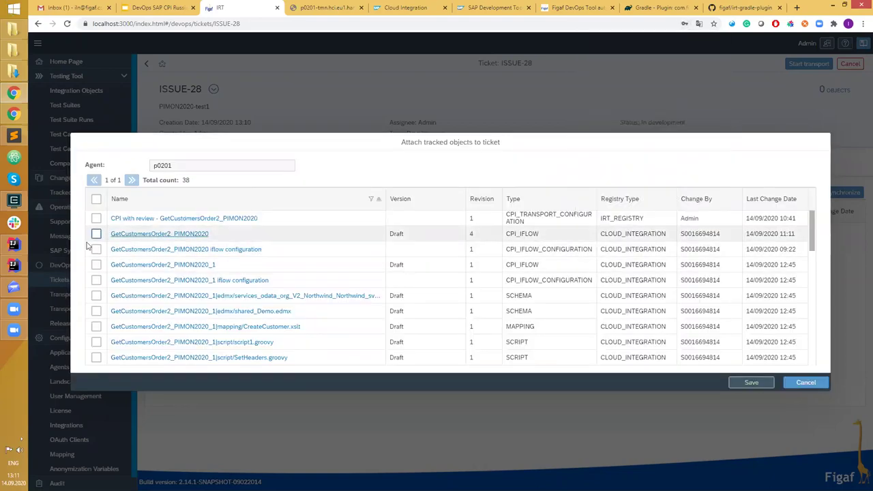
pyautogui.click(96, 233)
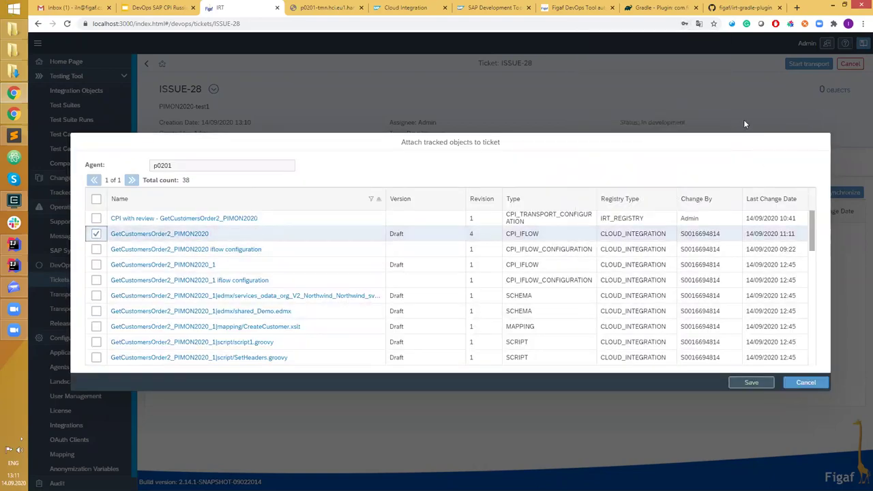
pyautogui.hotkey('ctrl', 'a')
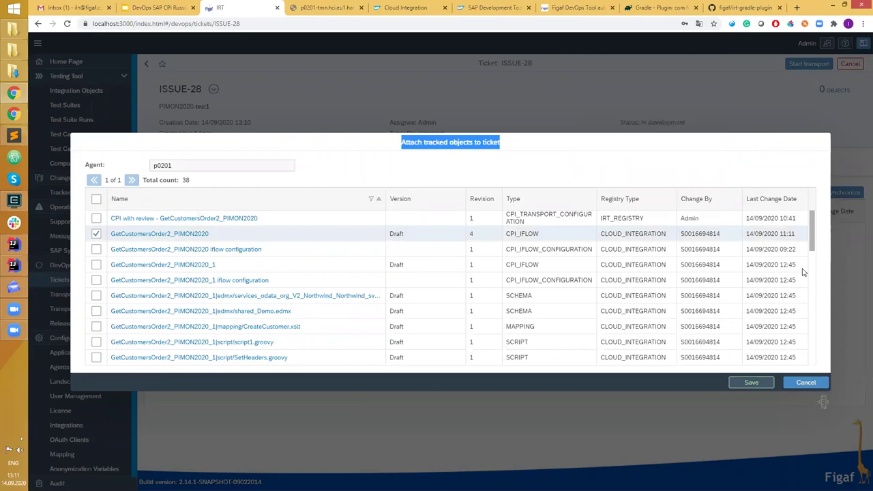
# - Attach the iflow plus all its dependent objects to ISSUE-28, then open the iflow's object info
pyautogui.press('Return')
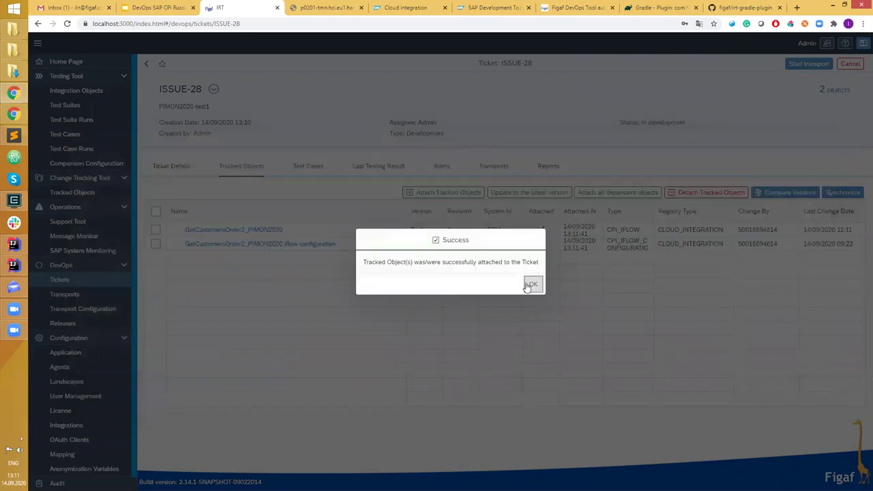
pyautogui.click(532, 285)
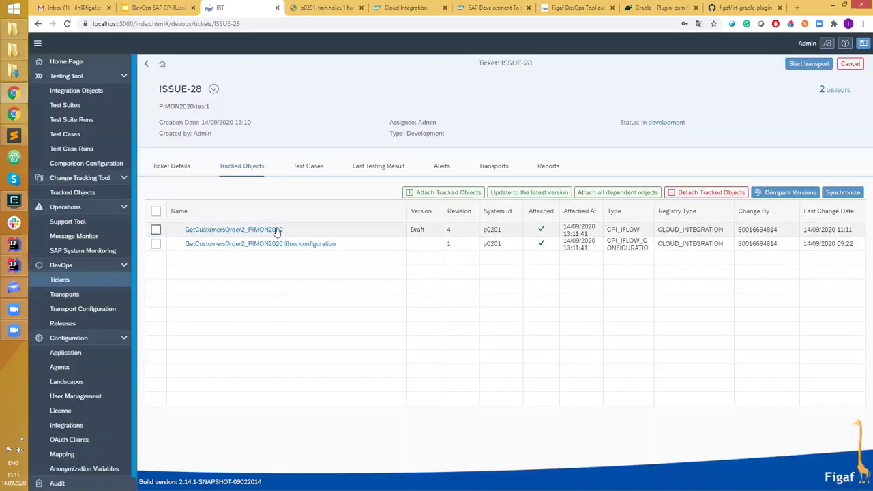
pyautogui.click(156, 211)
pyautogui.click(616, 193)
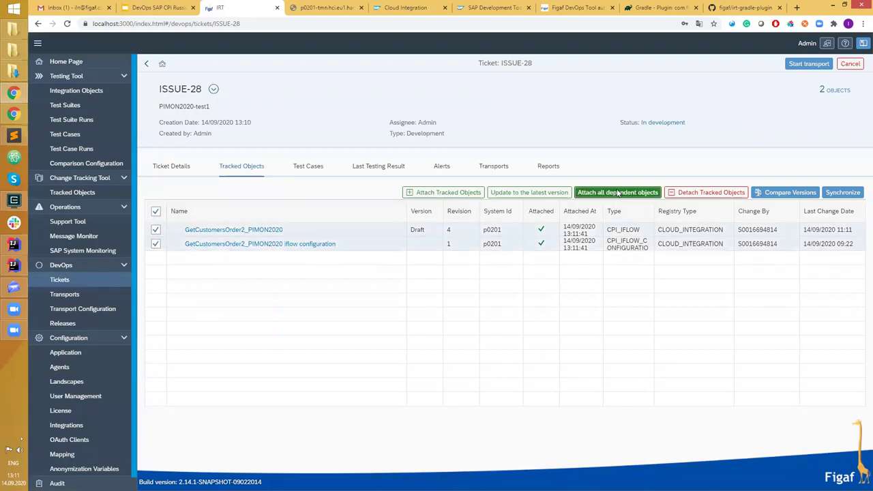
pyautogui.click(549, 285)
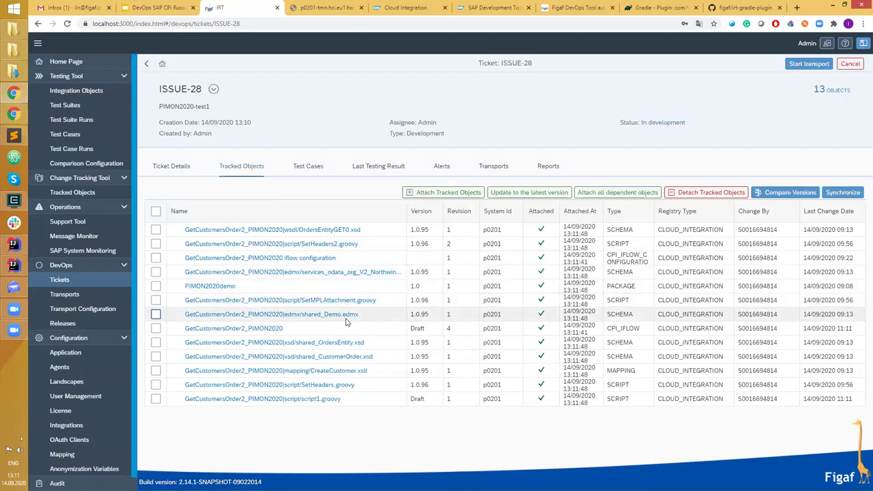
pyautogui.click(265, 329)
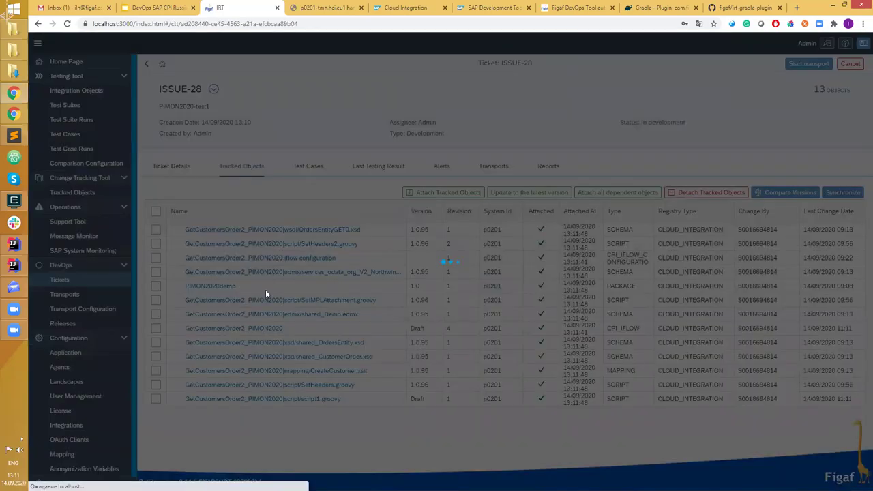
# - View the linked SetMPLAttachment.groovy script, return to the iflow's info, then open the PIMON2020demo package link
pyautogui.scroll(-1, 450, 364)
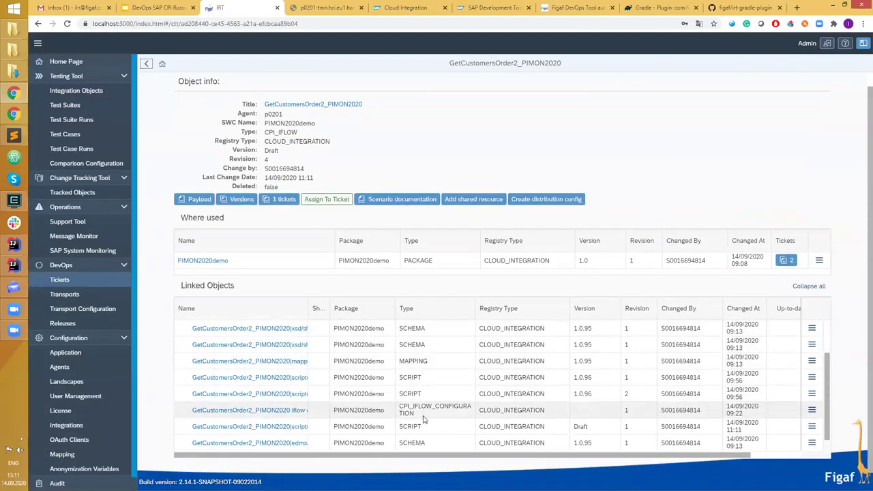
pyautogui.scroll(1, 419, 412)
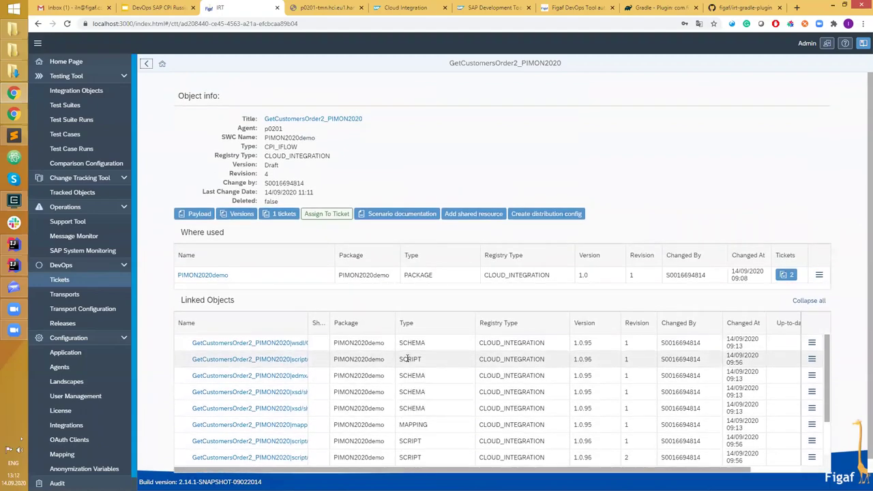
pyautogui.click(274, 362)
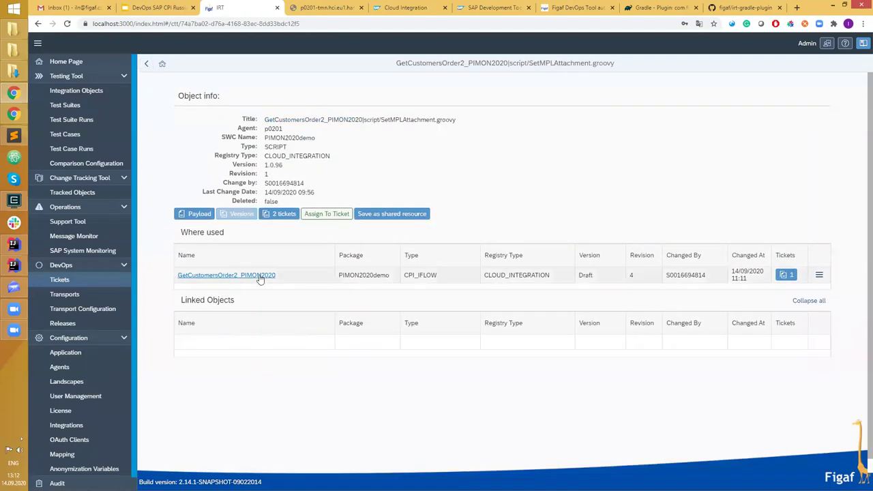
pyautogui.click(242, 276)
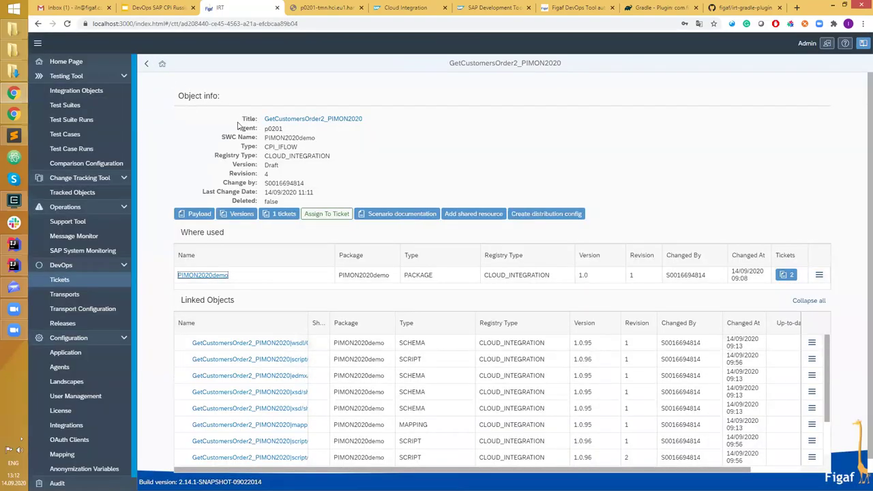
pyautogui.click(147, 64)
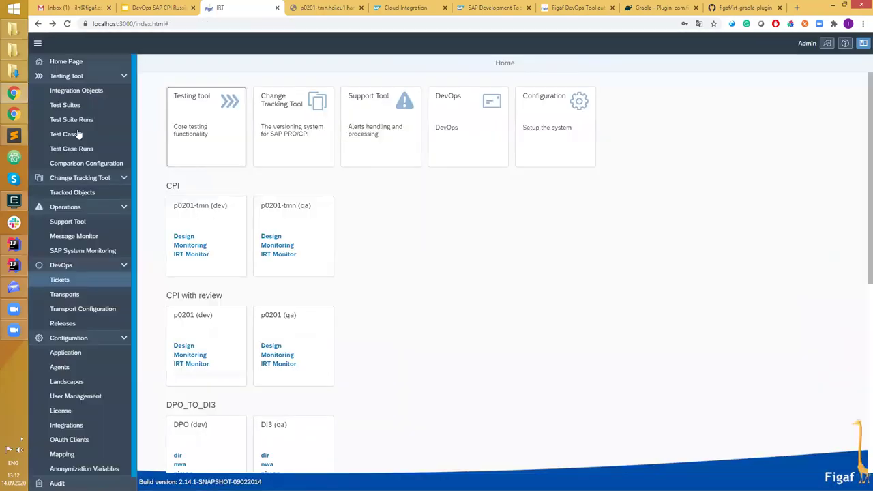
# - Open ticket ISSUE-28 from DevOps Tickets and show its 13 GetCustomersOrder2_PIMON2020 tracked objects
pyautogui.click(76, 280)
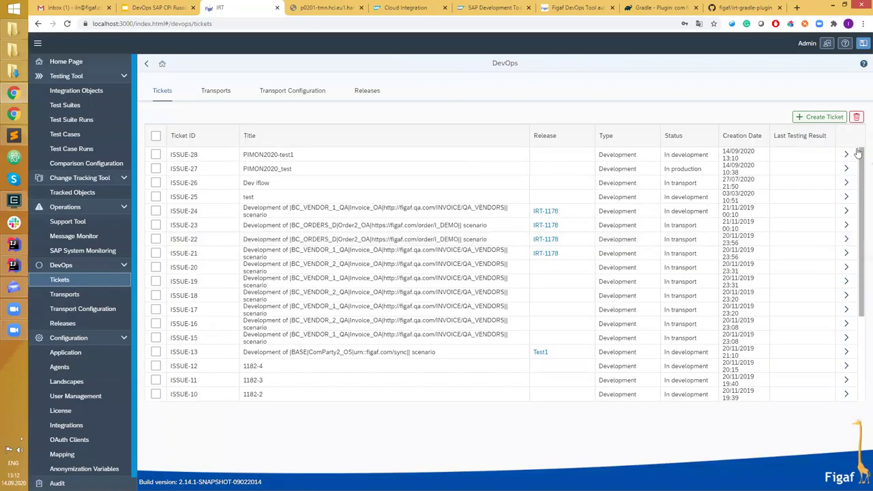
pyautogui.click(325, 144)
pyautogui.click(310, 168)
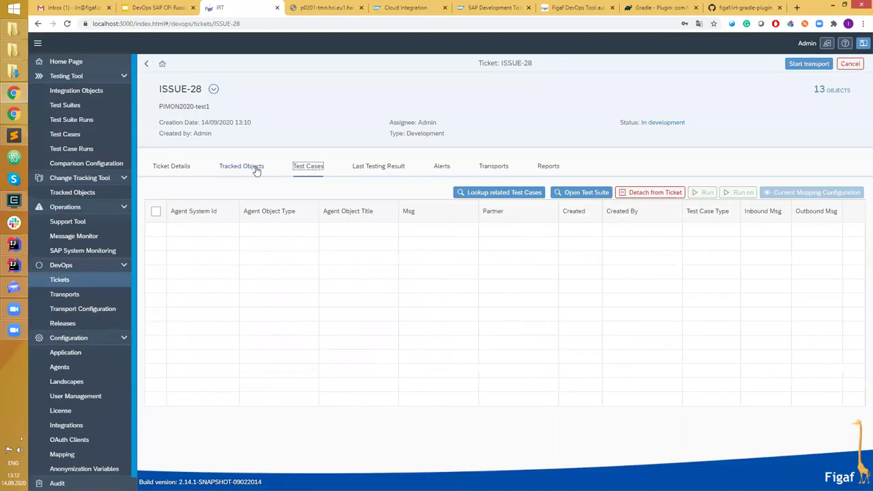
pyautogui.click(256, 168)
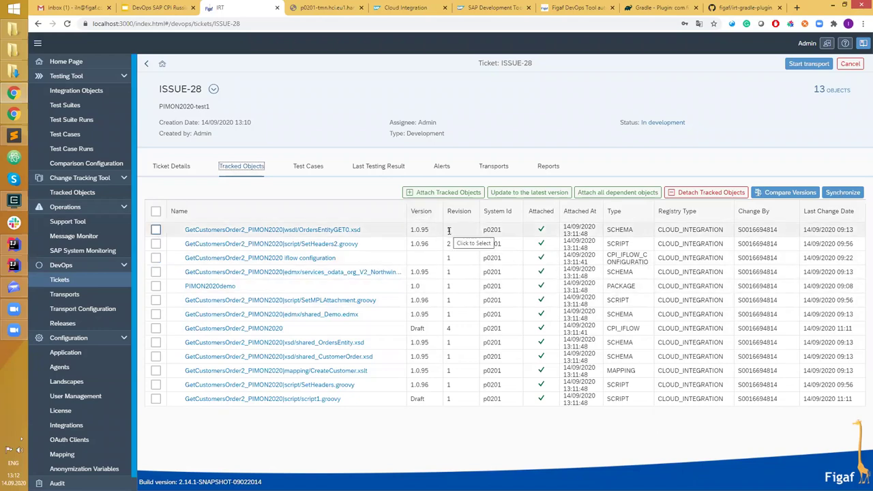
# - In the p0201-new-dev project, change MANIFEST.MF's Bundle-Version to 1.0.98
pyautogui.click(14, 246)
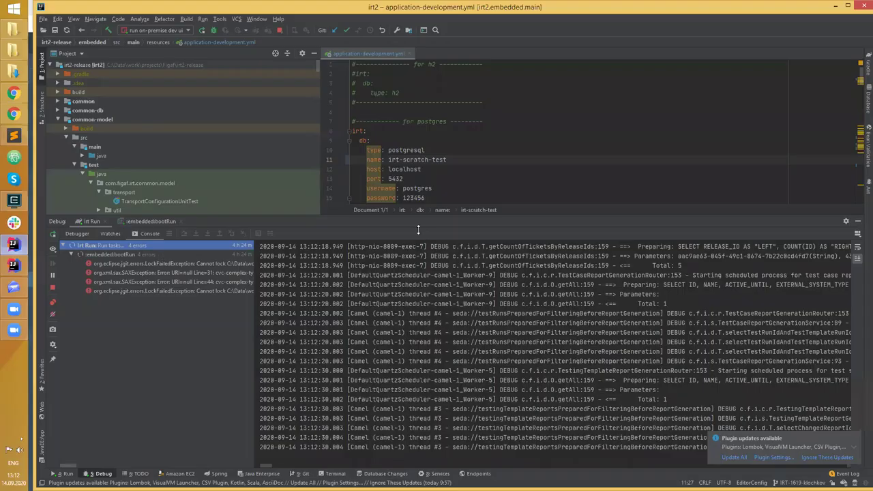
pyautogui.click(133, 223)
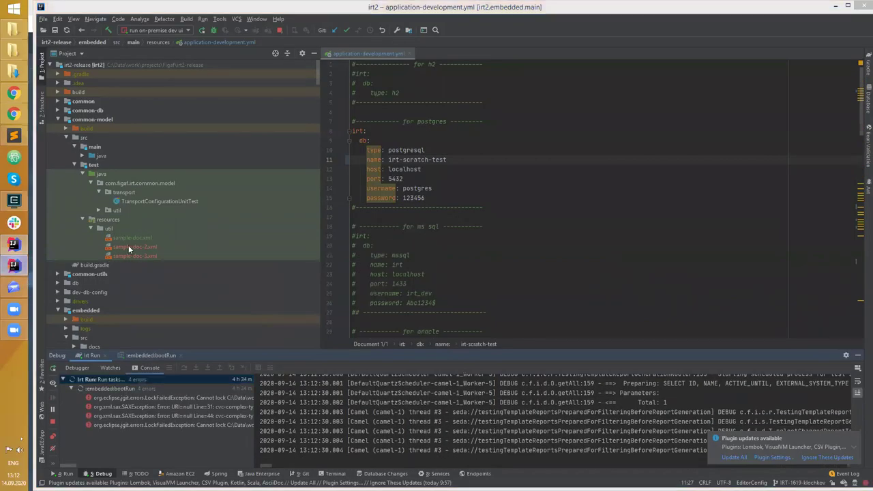
pyautogui.hotkey('alt', 'Tab')
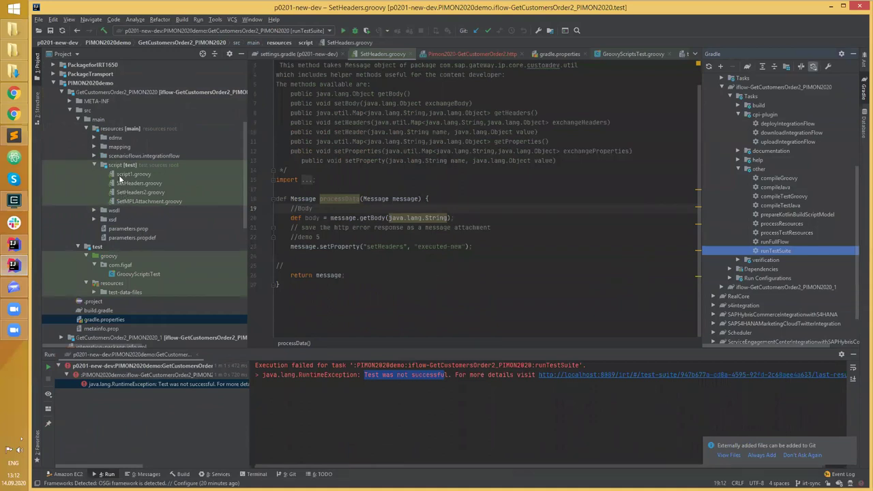
pyautogui.scroll(-2, 118, 175)
pyautogui.scroll(4, 111, 212)
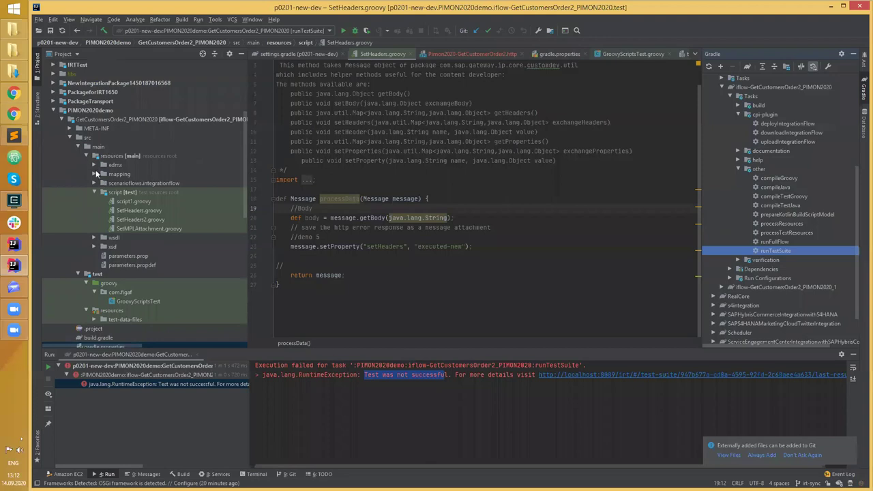
pyautogui.click(69, 131)
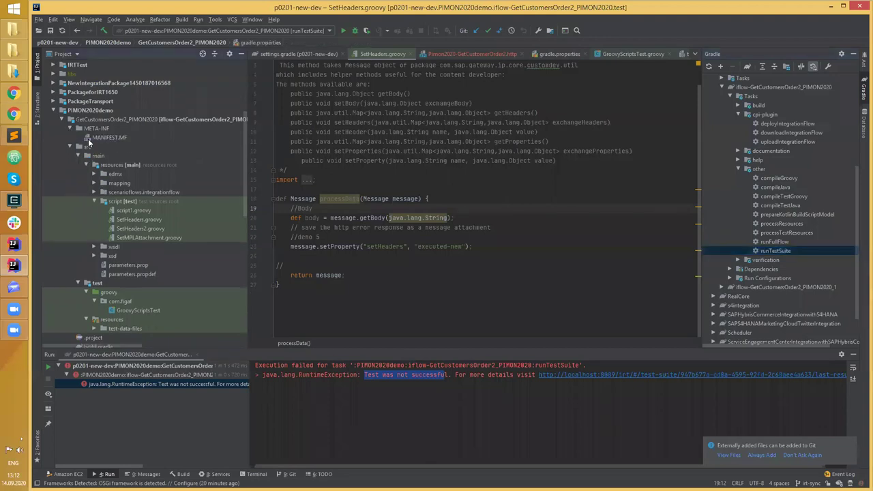
pyautogui.doubleClick(109, 137)
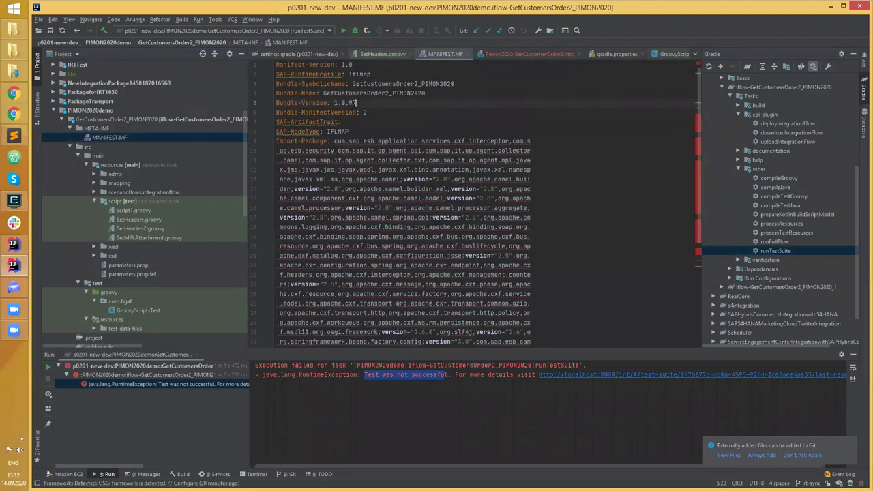
pyautogui.write('8')
pyautogui.click(467, 53)
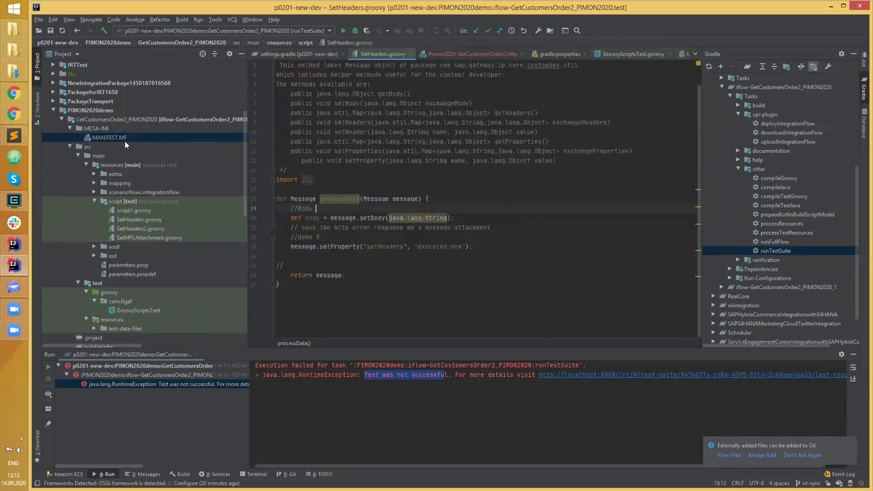
# - Inspect the root build.gradle's uploadDraftVersion = true setting and the uploadIntegrationFlow task
pyautogui.scroll(-3, 126, 164)
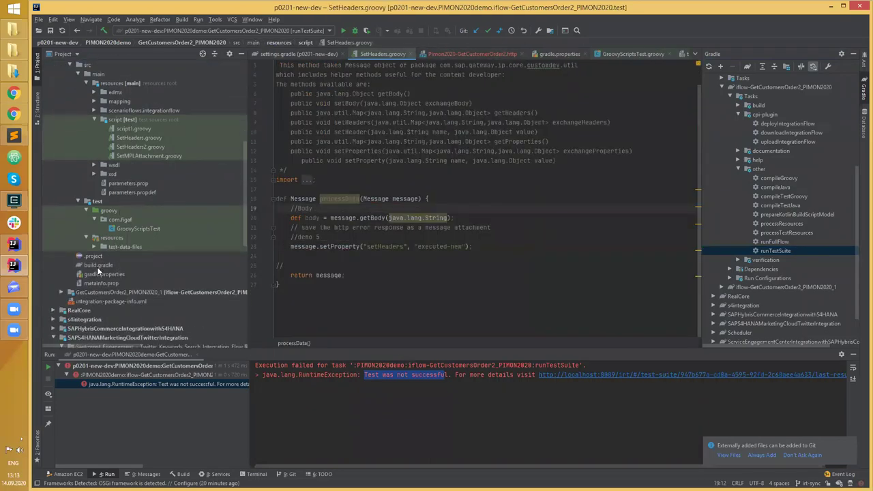
pyautogui.scroll(5, 96, 236)
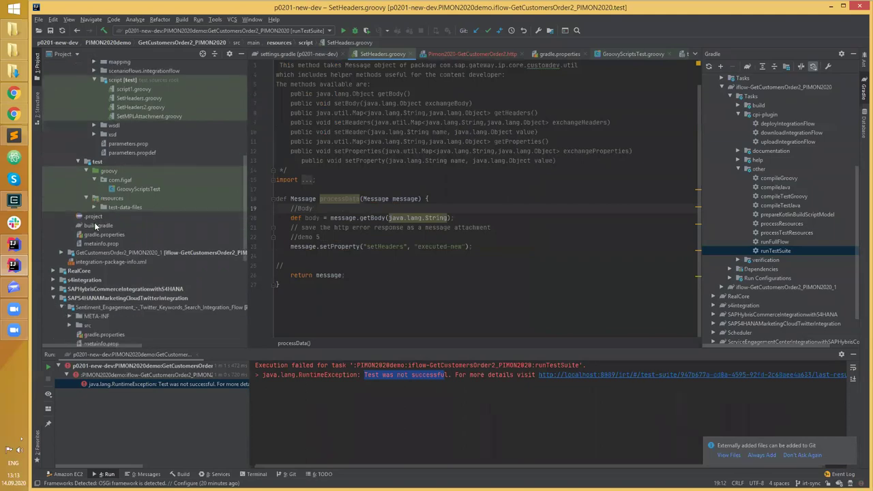
pyautogui.scroll(-5, 87, 204)
pyautogui.scroll(-10, 89, 235)
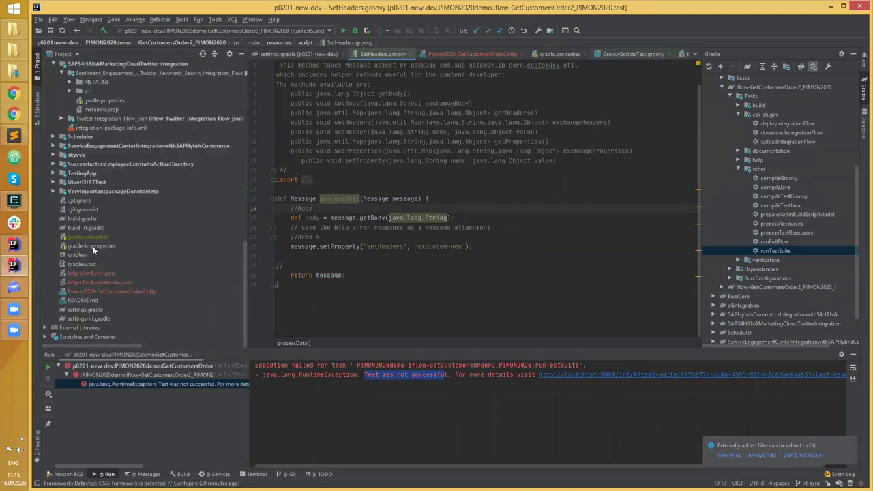
pyautogui.doubleClick(82, 218)
pyautogui.scroll(-5, 339, 198)
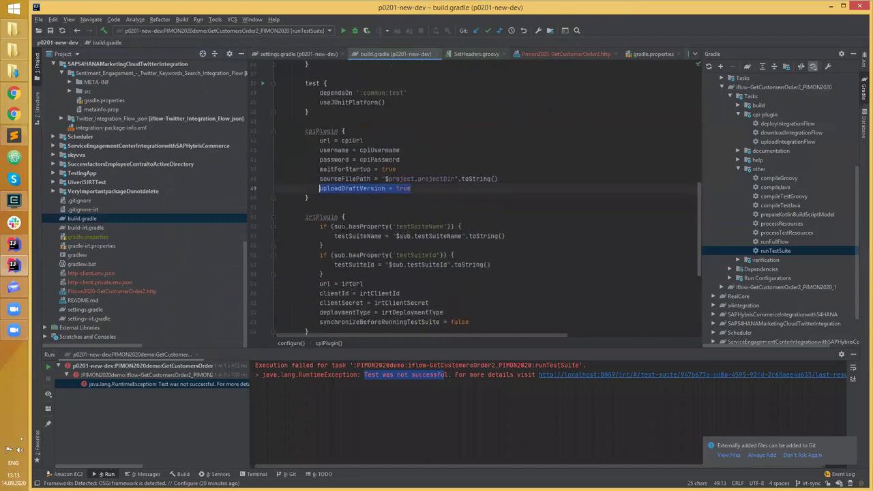
pyautogui.scroll(3, 338, 198)
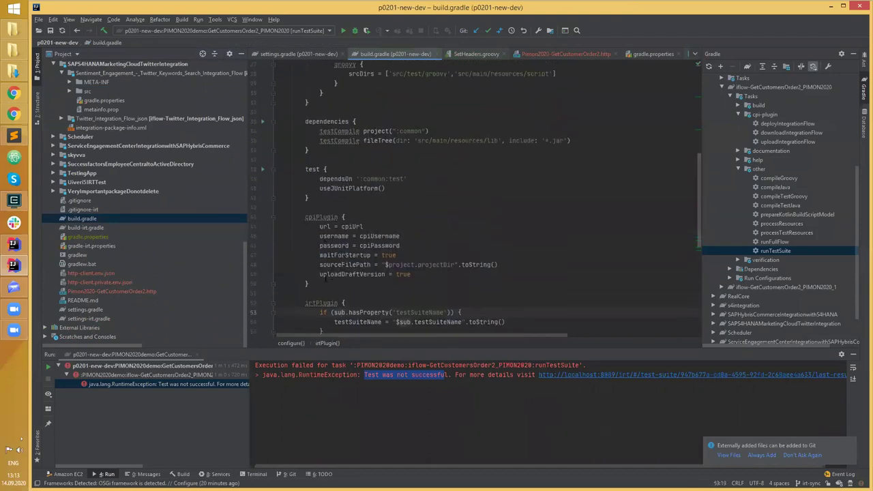
pyautogui.press('Up')
pyautogui.press('Up')
pyautogui.press('Up')
pyautogui.press('Up')
pyautogui.press('Home')
pyautogui.hotkey('ctrl', 'shift', 'Right')
pyautogui.hotkey('ctrl', 'shift', 'Right')
pyautogui.hotkey('ctrl', 'shift', 'Right')
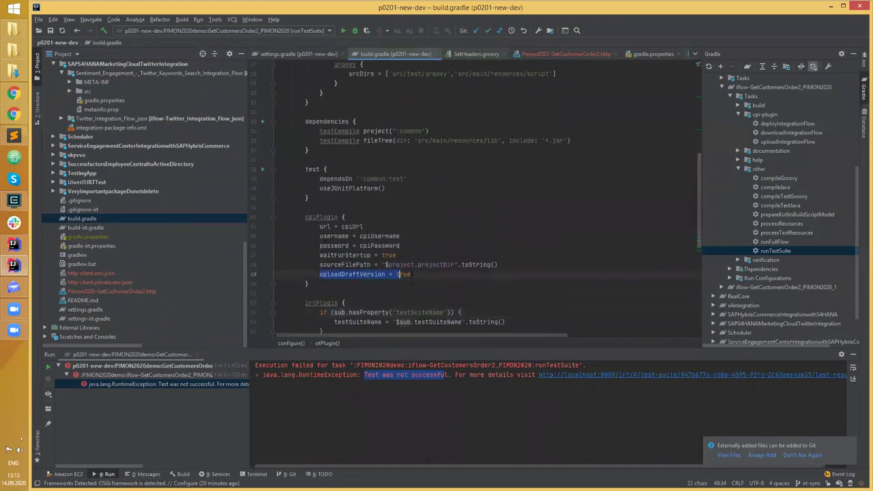
pyautogui.scroll(3, 788, 150)
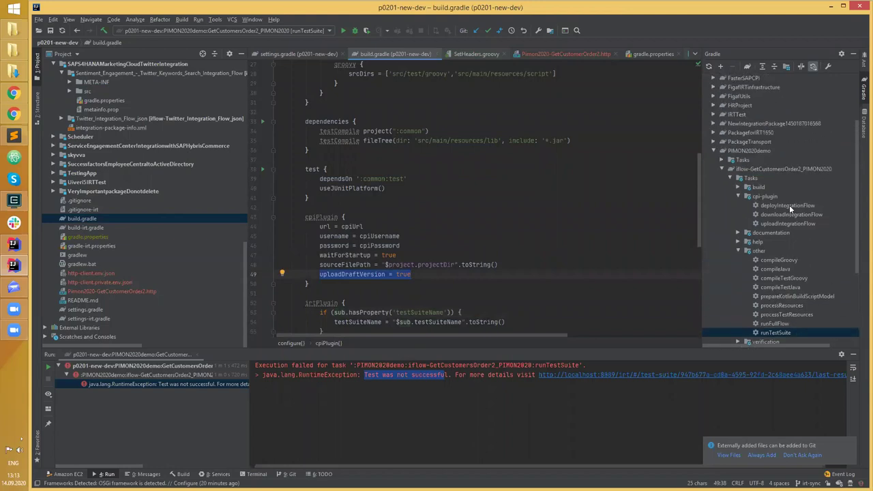
pyautogui.click(785, 224)
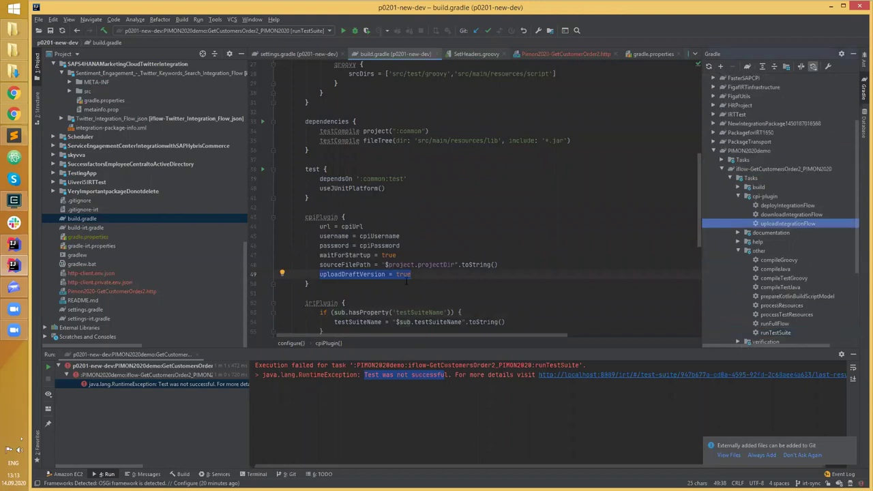
pyautogui.click(437, 54)
# - Reopen the root build.gradle to recheck the uploadDraftVersion line
pyautogui.scroll(2, 106, 223)
pyautogui.scroll(-2, 107, 223)
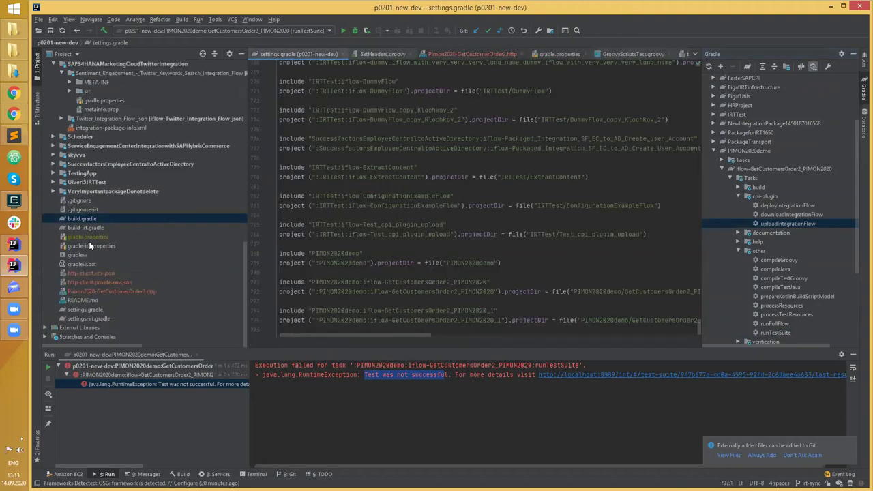
pyautogui.doubleClick(86, 217)
pyautogui.click(392, 274)
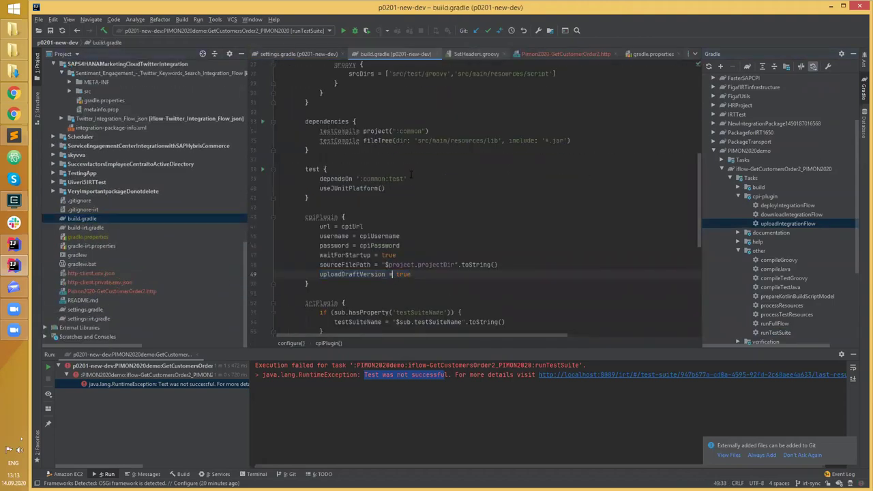
pyautogui.click(438, 54)
# - Open the iflow's own build.gradle, which sets uploadDraftVersion = false
pyautogui.scroll(3, 122, 191)
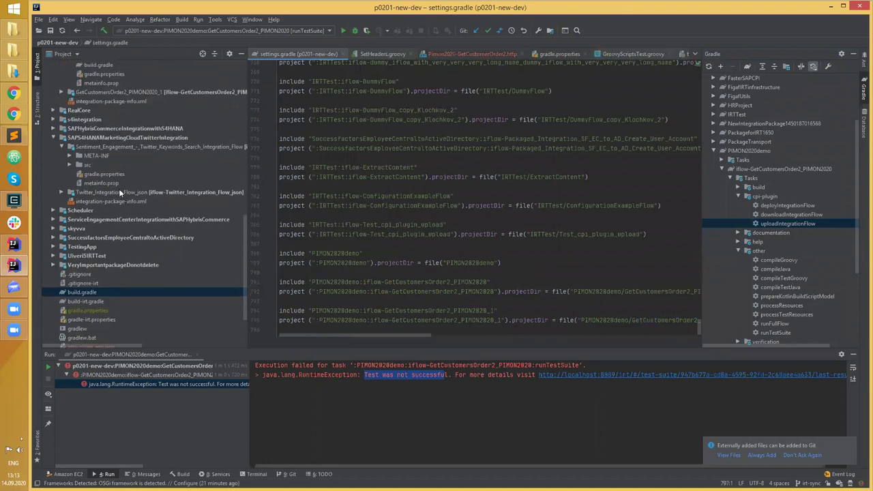
pyautogui.scroll(2, 109, 176)
pyautogui.scroll(3, 104, 159)
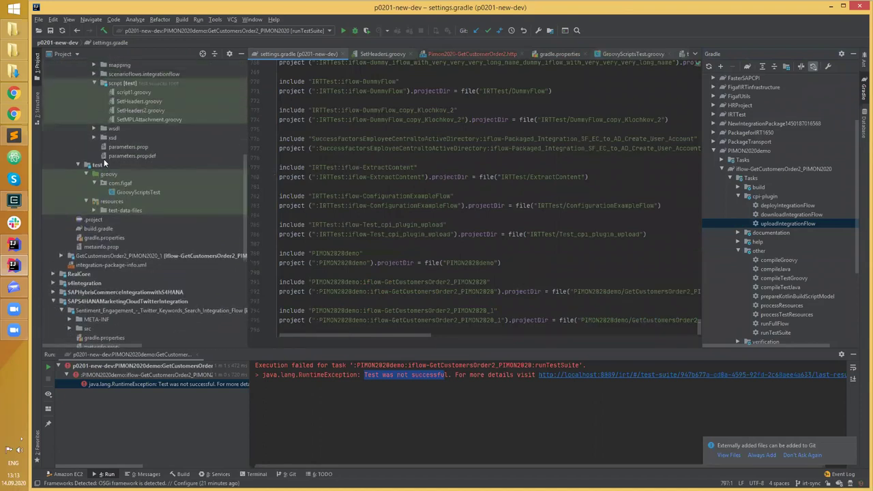
pyautogui.scroll(2, 109, 207)
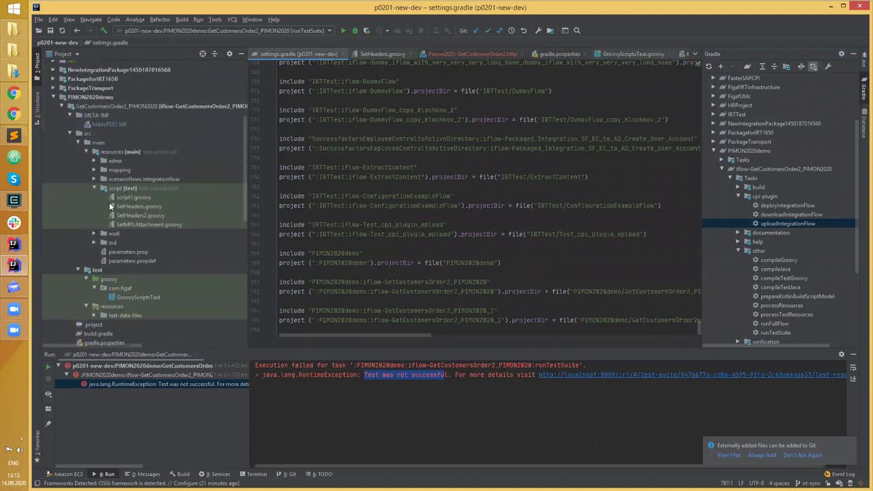
pyautogui.scroll(-2, 105, 182)
pyautogui.doubleClick(94, 229)
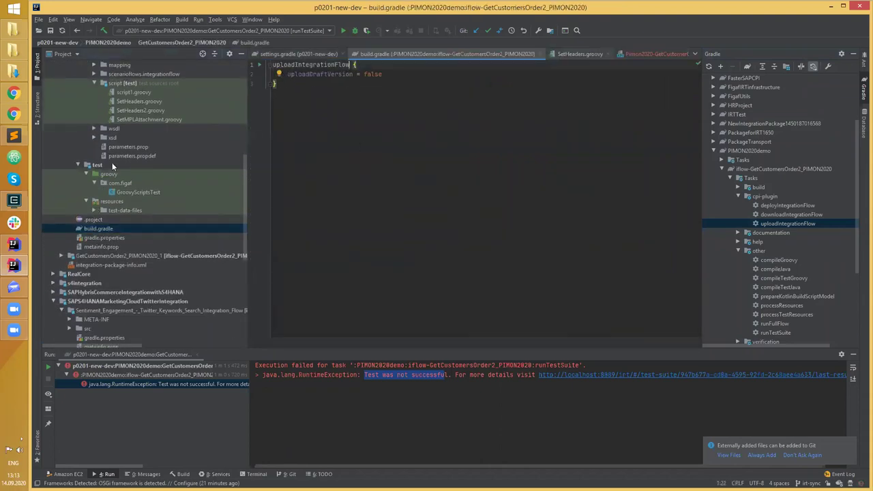
# - Run the cpi-plugin uploadIntegrationFlow Gradle task, which succeeds and assigns the iflow version 1.0.98
pyautogui.click(326, 82)
pyautogui.scroll(-4, 124, 247)
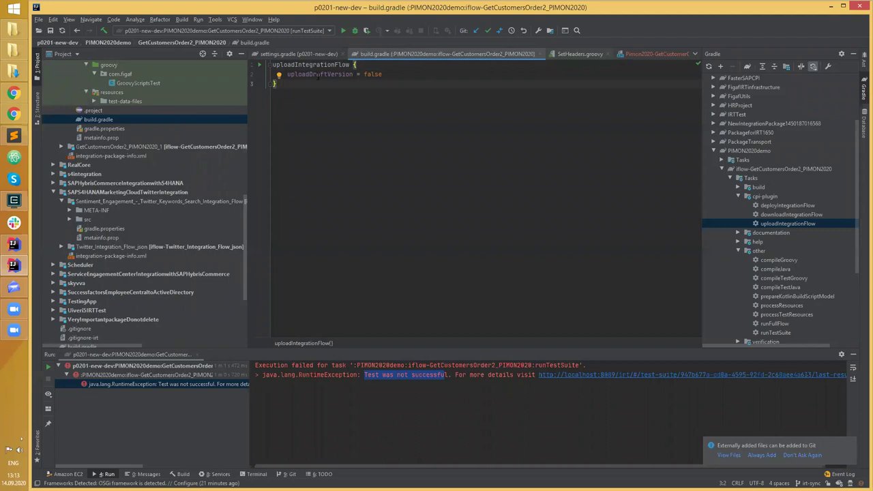
pyautogui.click(309, 74)
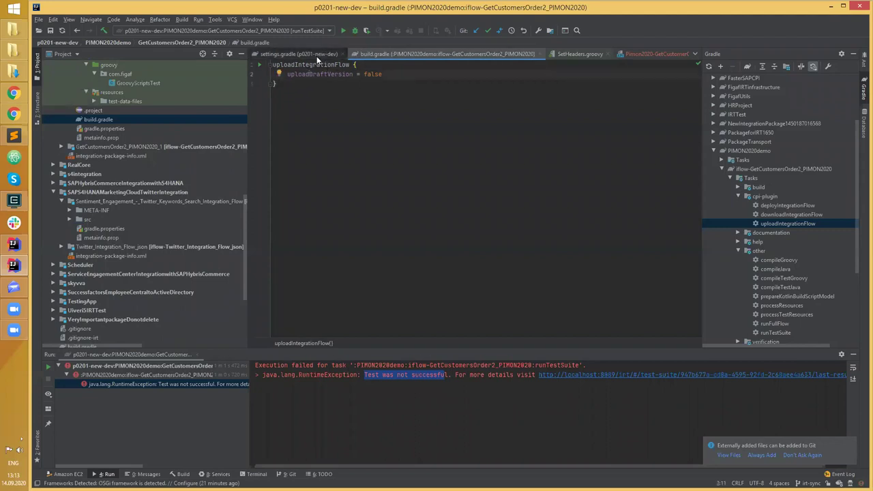
pyautogui.scroll(4, 137, 176)
pyautogui.scroll(4, 137, 179)
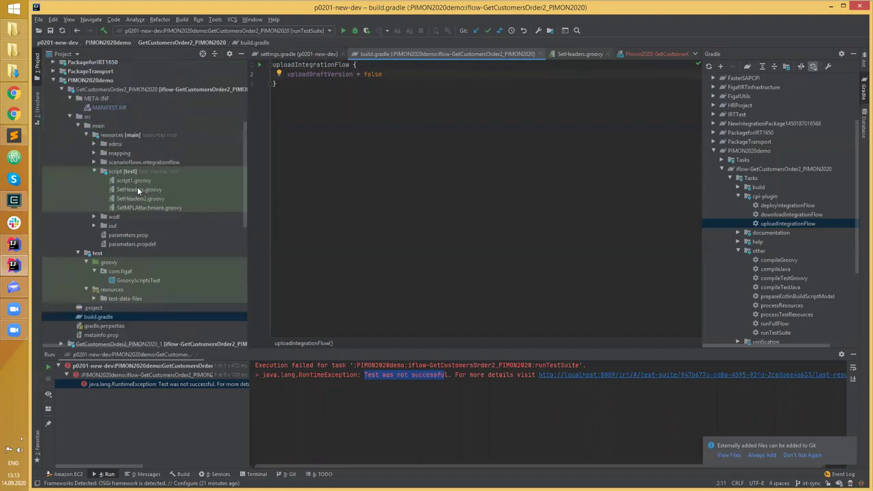
pyautogui.doubleClick(784, 225)
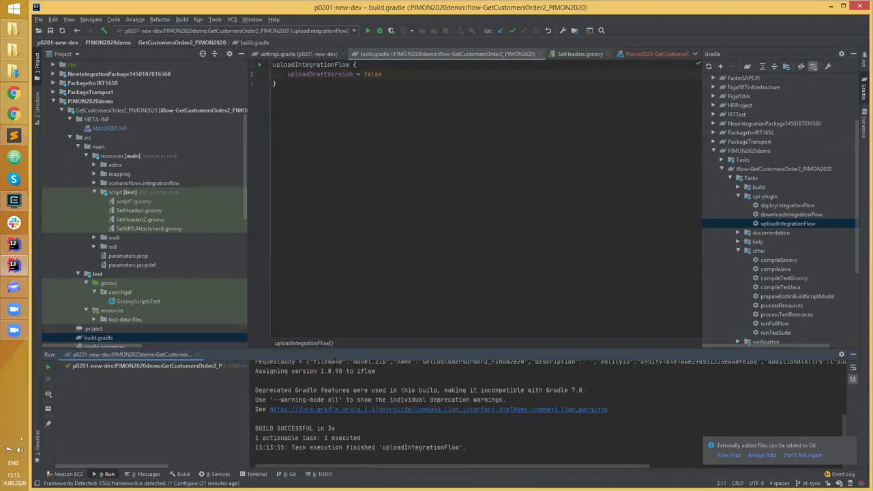
pyautogui.moveTo(255, 371); pyautogui.dragTo(376, 372)
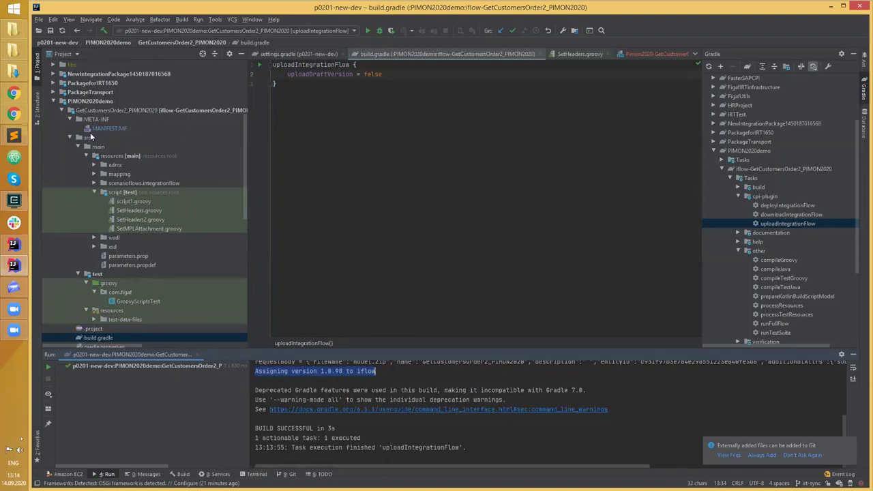
# - Commit the manifest change with message 'release version', push it, and return to Chrome
pyautogui.click(511, 32)
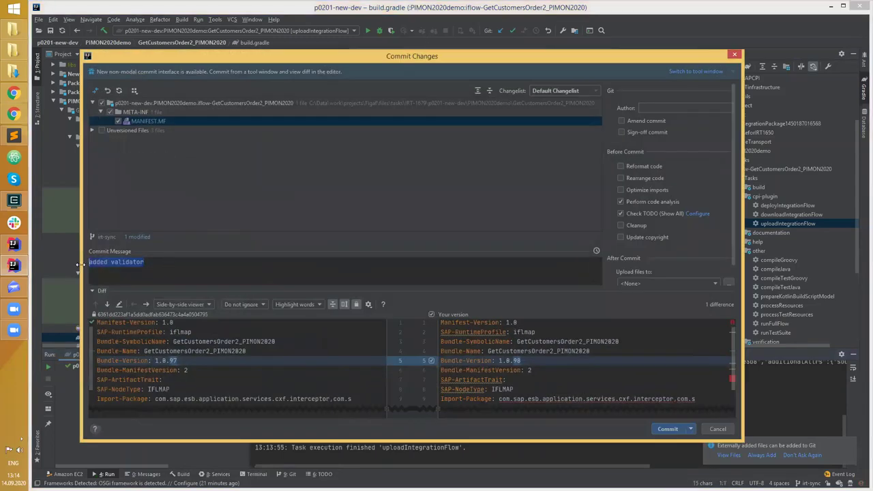
pyautogui.write('relea')
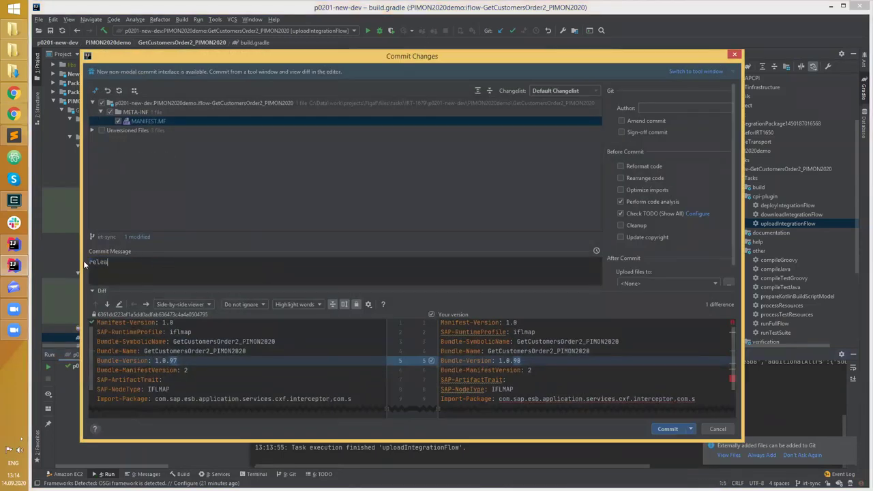
pyautogui.write('se version')
pyautogui.click(668, 422)
pyautogui.click(677, 446)
pyautogui.click(399, 266)
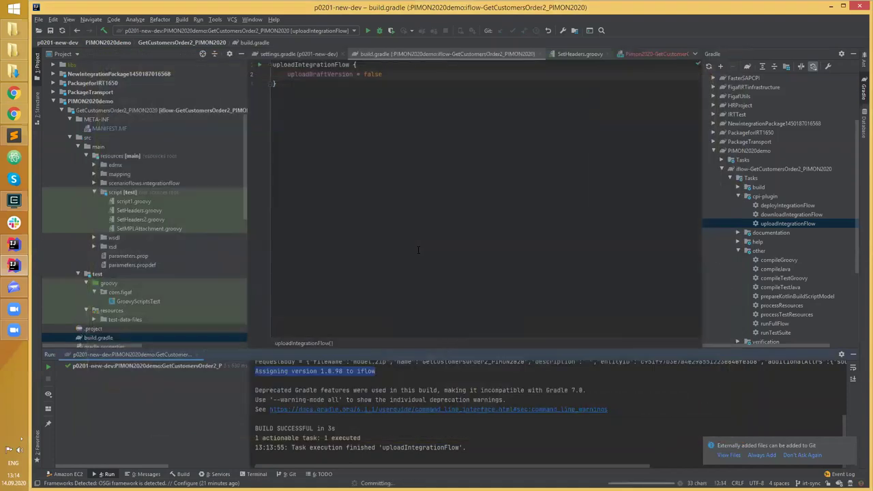
pyautogui.click(561, 360)
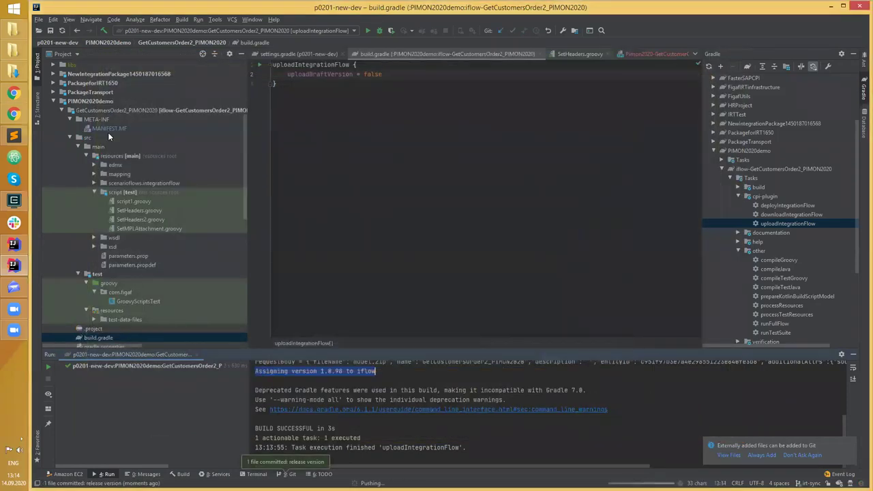
pyautogui.hotkey('alt', 'Tab')
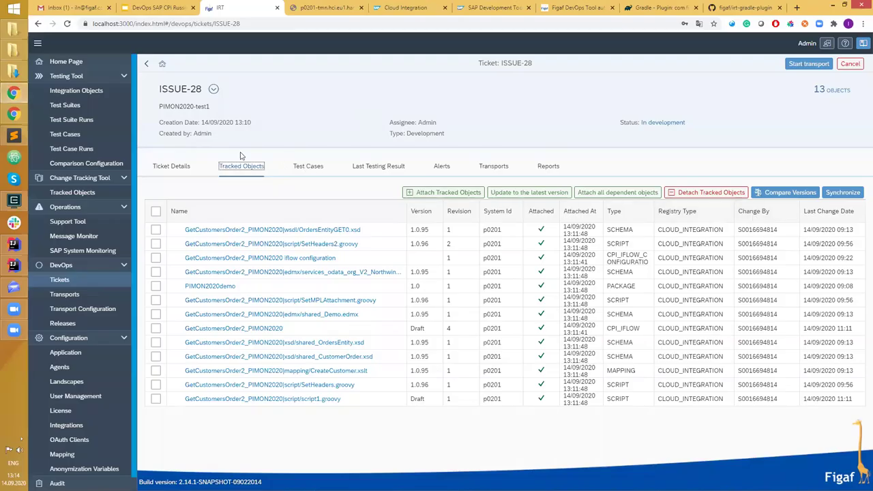
# - Synchronize ISSUE-28's tracked objects using agent p0201 and dismiss the results
pyautogui.click(843, 193)
pyautogui.click(521, 286)
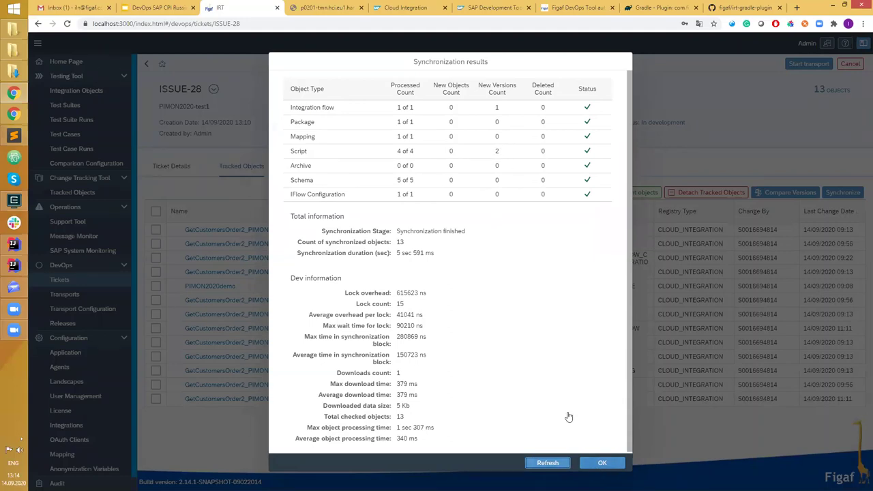
pyautogui.click(602, 462)
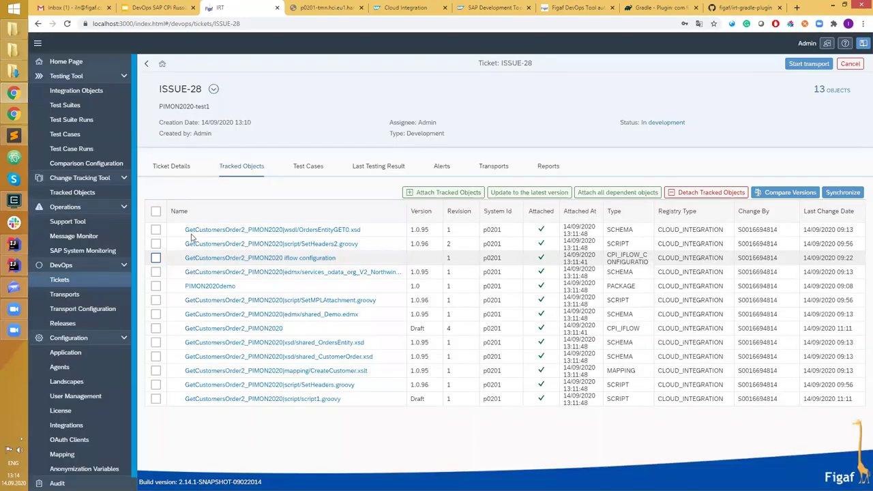
# - Update all 13 tracked objects to their latest versions and expand the iflow row
pyautogui.click(156, 210)
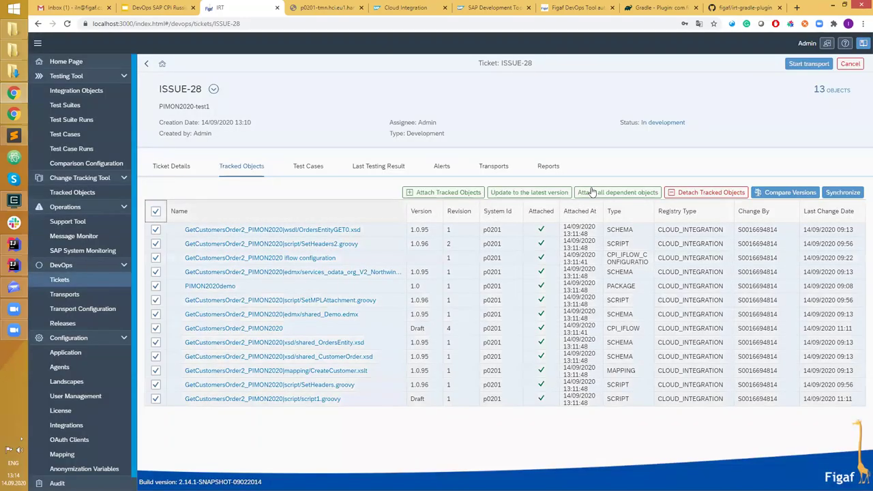
pyautogui.click(536, 196)
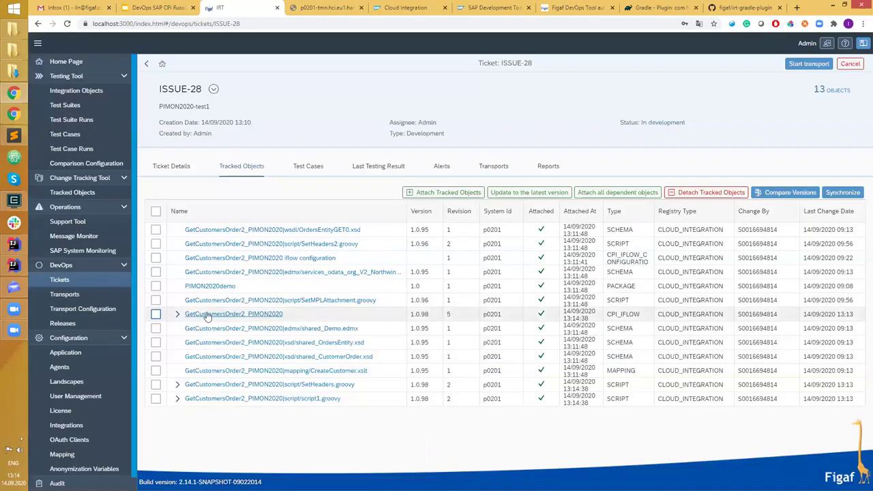
pyautogui.click(177, 314)
# - Start the transport for ISSUE-28 so its status becomes In transport
pyautogui.doubleClick(420, 332)
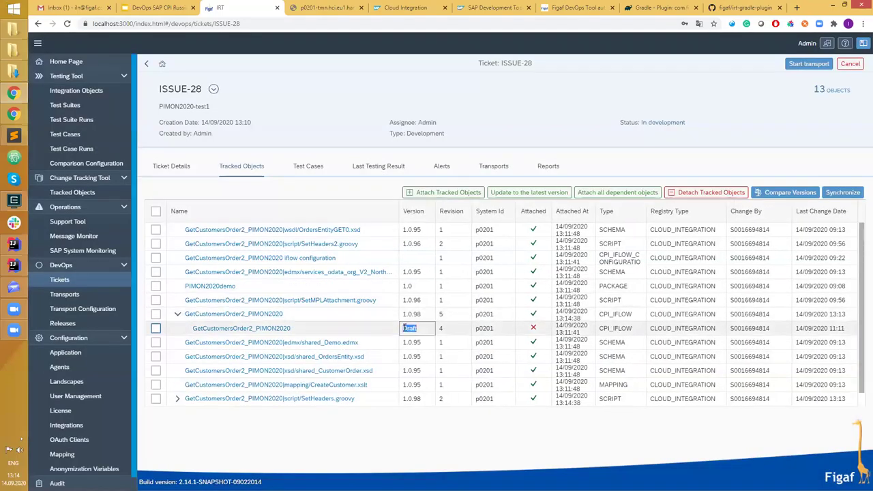
pyautogui.doubleClick(410, 314)
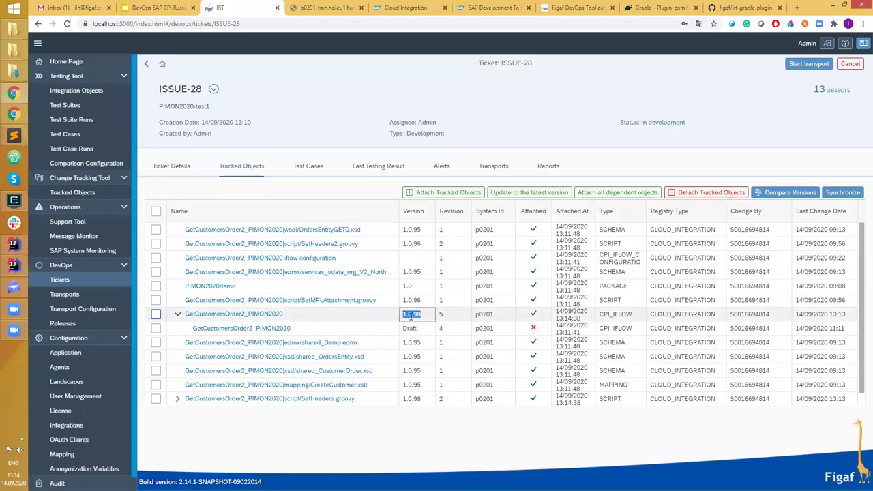
pyautogui.click(796, 64)
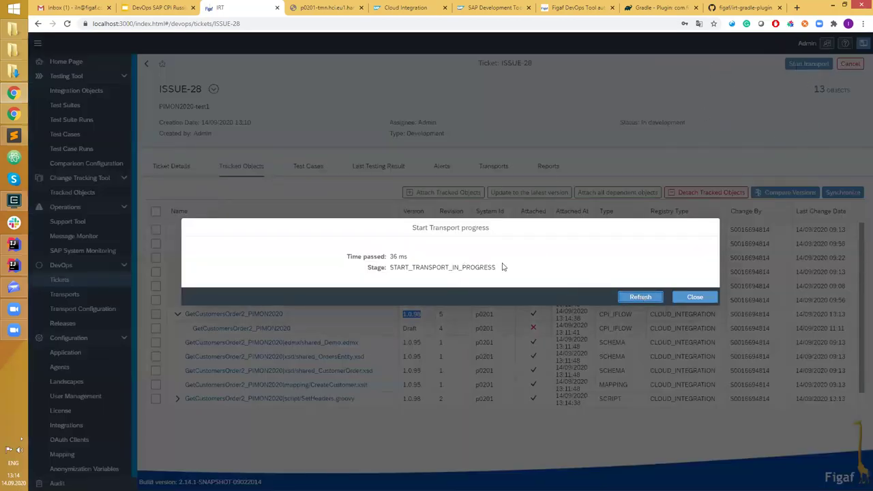
pyautogui.click(648, 297)
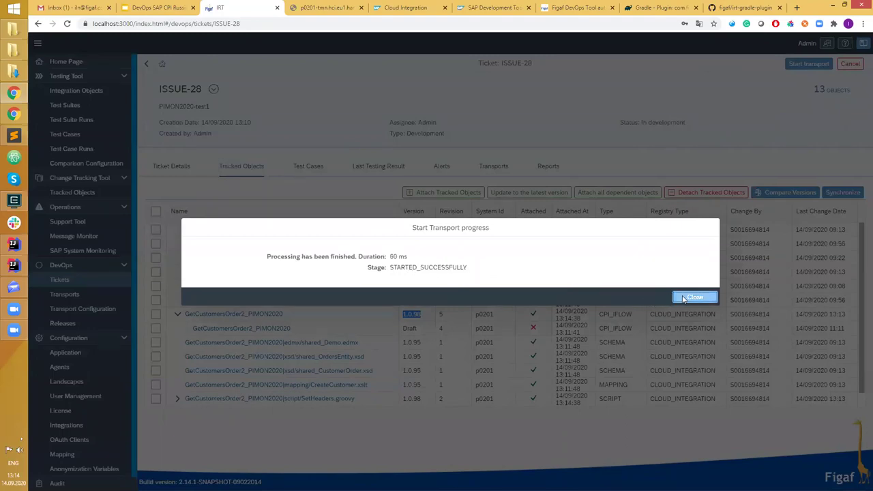
pyautogui.click(695, 297)
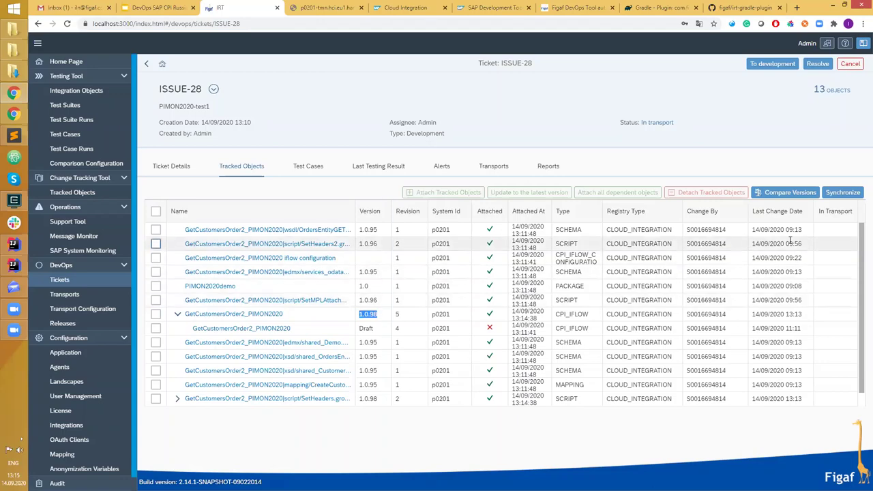
# - Compare the iflow's Draft and 1.0.98 versions, then close the comparison
pyautogui.click(156, 314)
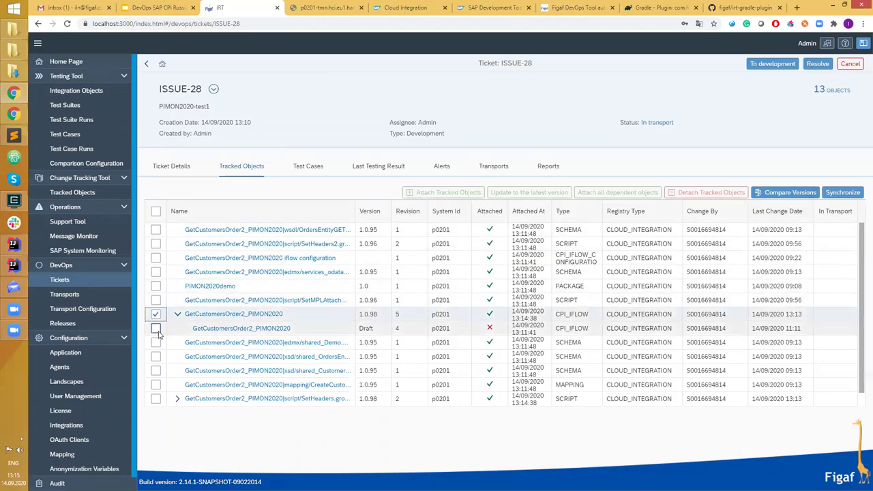
pyautogui.click(155, 328)
pyautogui.click(791, 194)
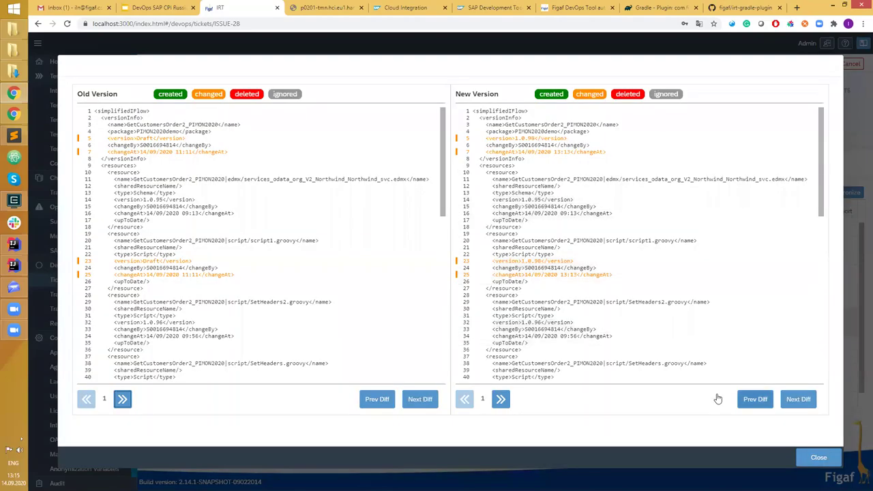
pyautogui.scroll(-5, 584, 304)
pyautogui.scroll(-3, 583, 305)
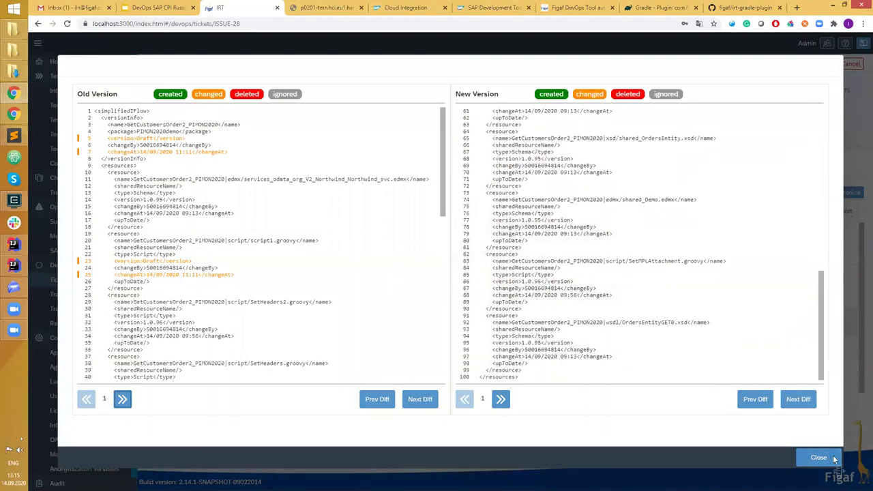
pyautogui.press('Escape')
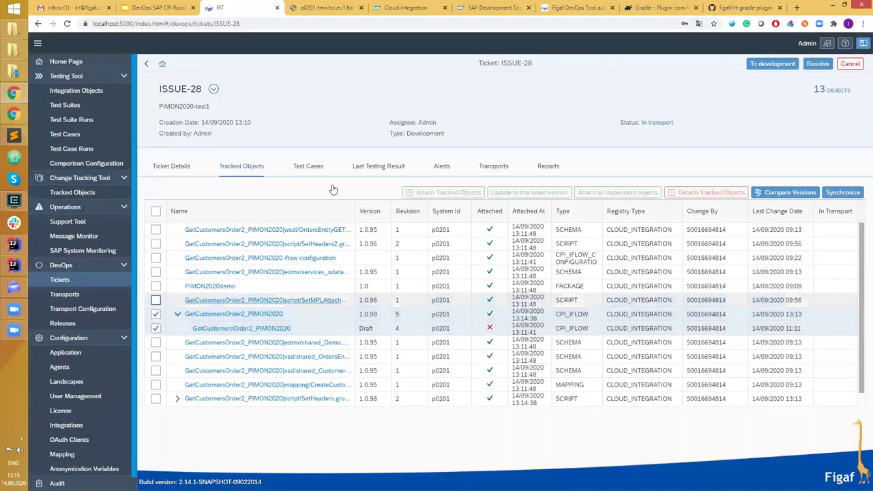
# - Send TRANSPORT-36 for approval and confirm, making it WAITING_FOR_APPROVAL
pyautogui.click(311, 167)
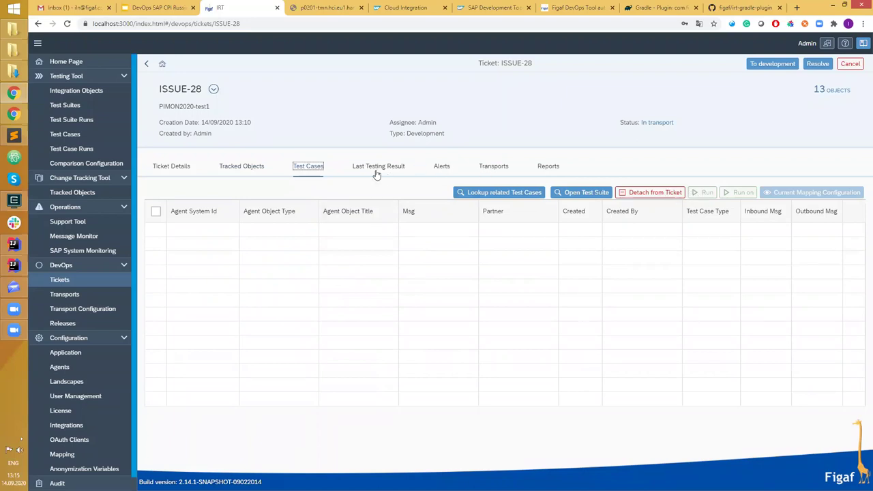
pyautogui.click(493, 166)
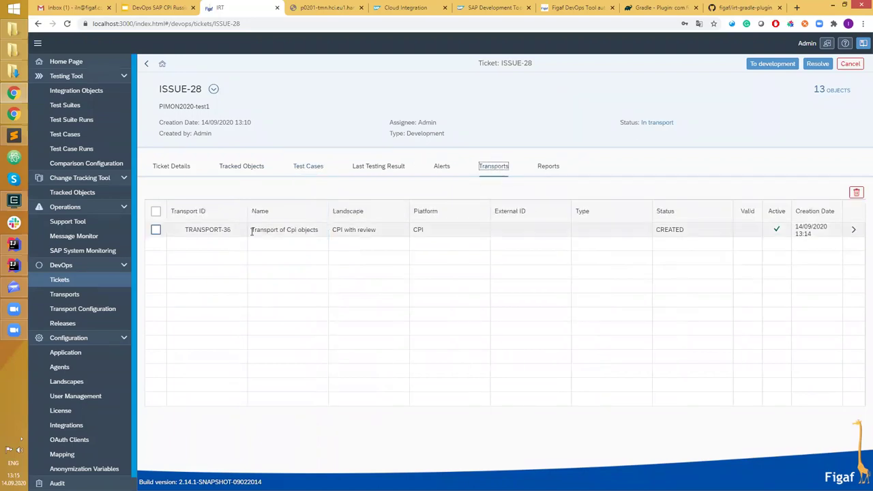
pyautogui.click(845, 231)
pyautogui.click(859, 231)
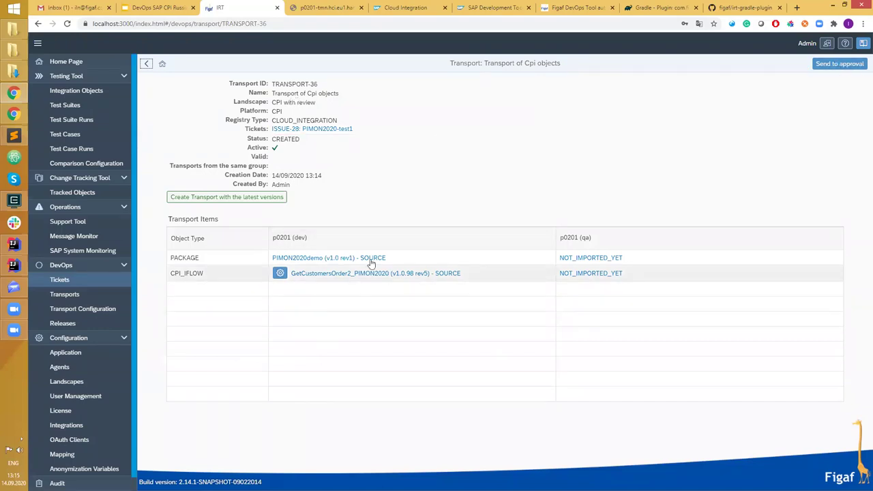
pyautogui.click(836, 67)
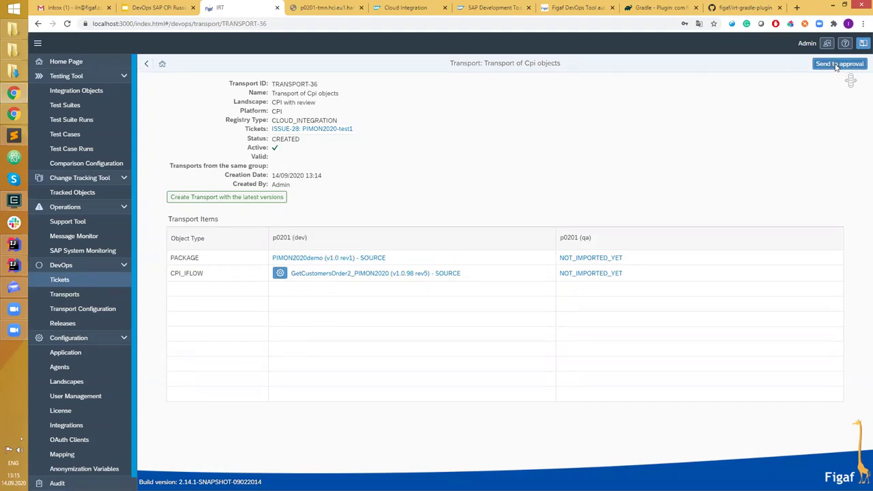
pyautogui.click(511, 285)
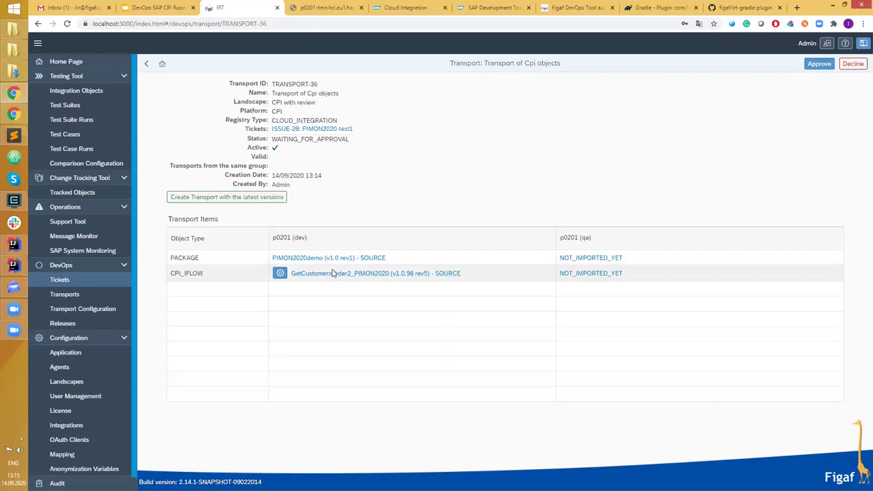
# - Open the iflow's transport configuration and compare odatapassword's dev and qa values
pyautogui.click(279, 273)
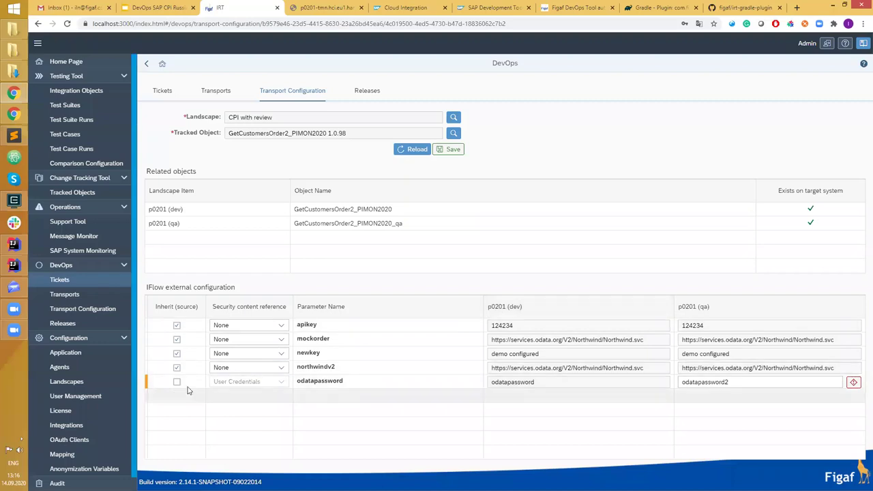
pyautogui.click(350, 385)
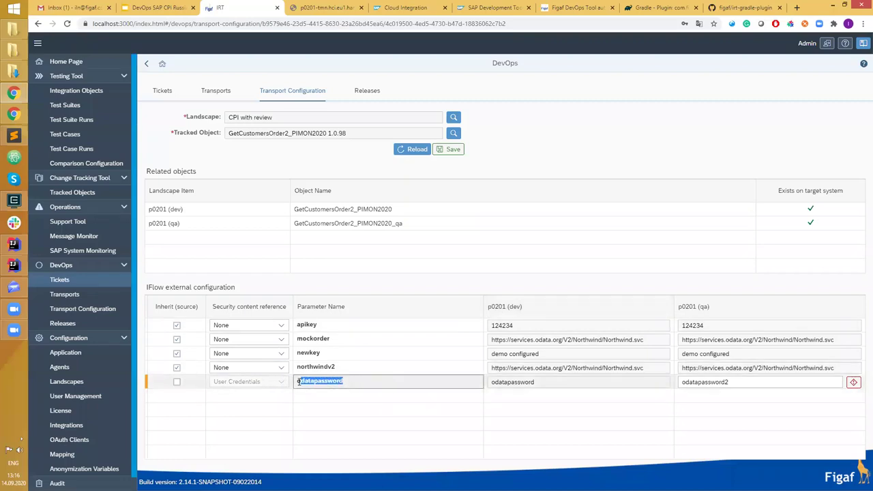
pyautogui.click(489, 307)
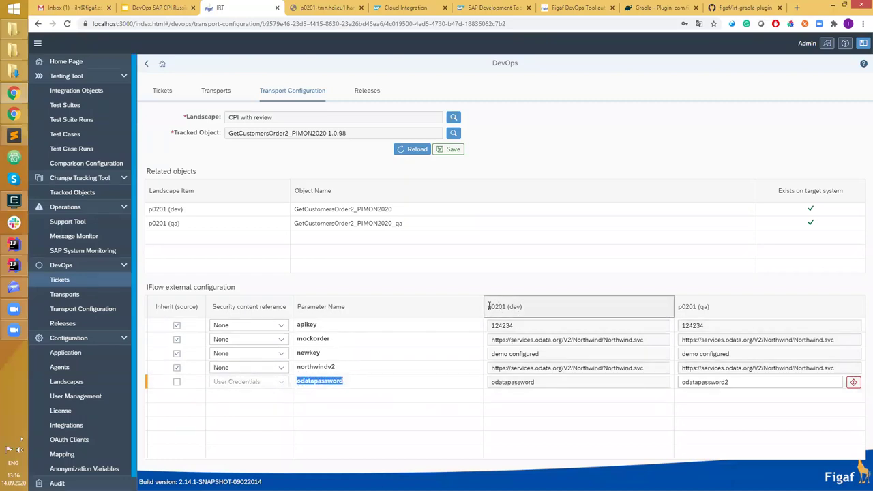
pyautogui.moveTo(535, 381); pyautogui.dragTo(489, 382)
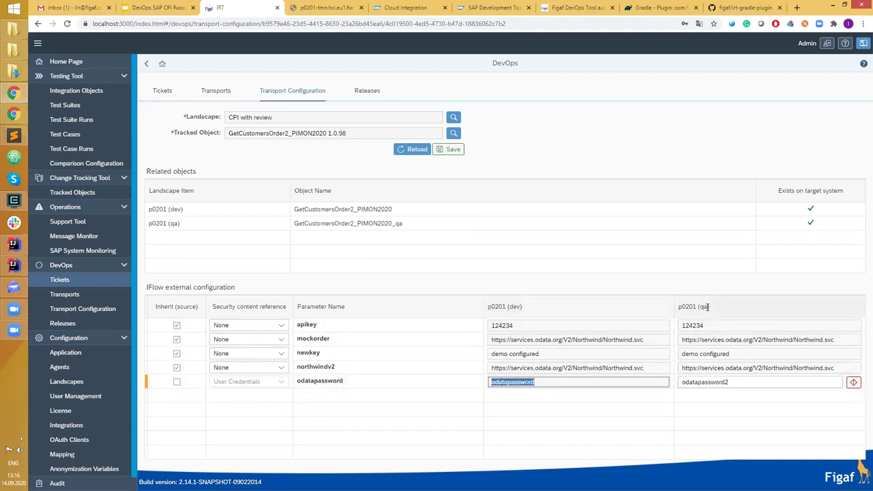
pyautogui.moveTo(736, 382); pyautogui.dragTo(681, 382)
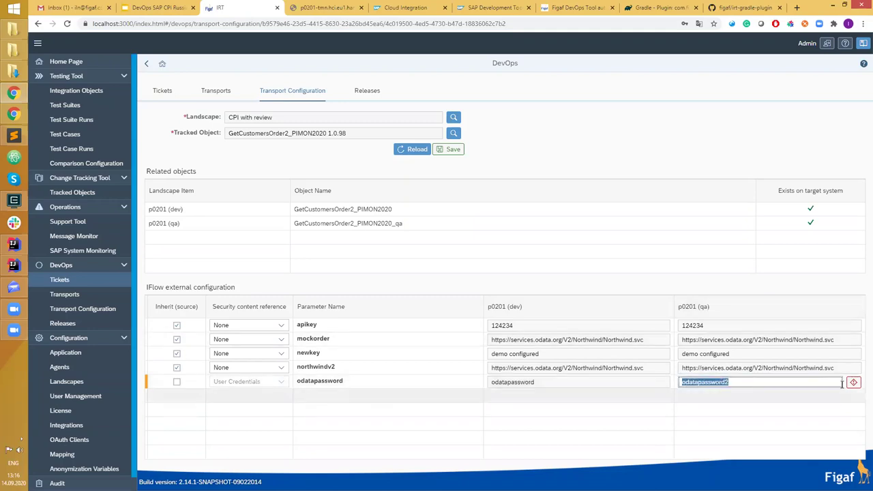
pyautogui.click(854, 383)
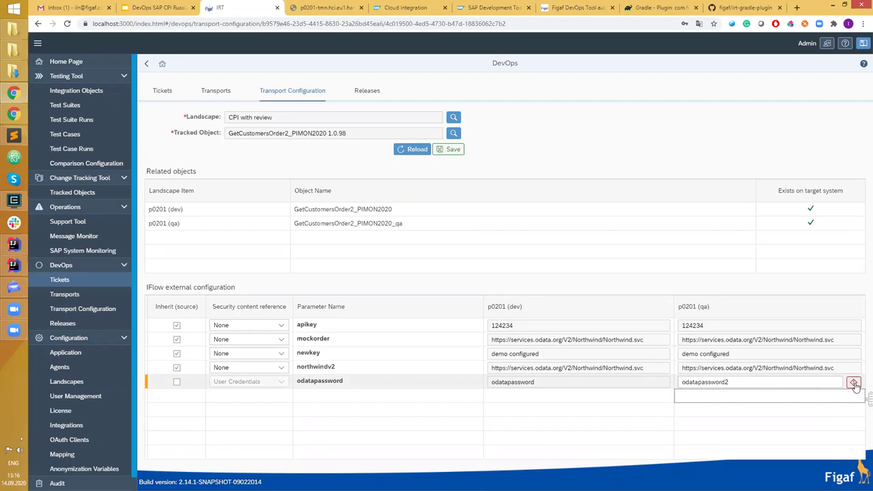
# - Uncheck Inherit (source) for odatapassword so qa keeps odatapassword2, then return to TRANSPORT-36
pyautogui.click(176, 382)
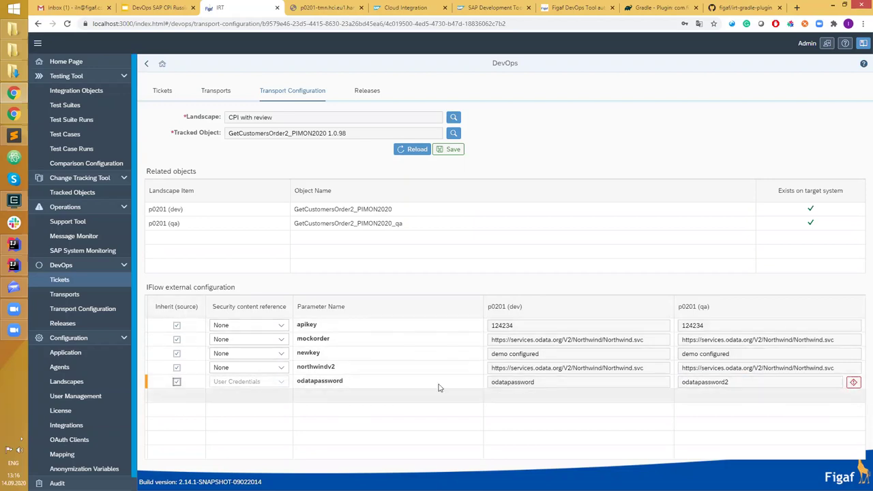
pyautogui.doubleClick(537, 382)
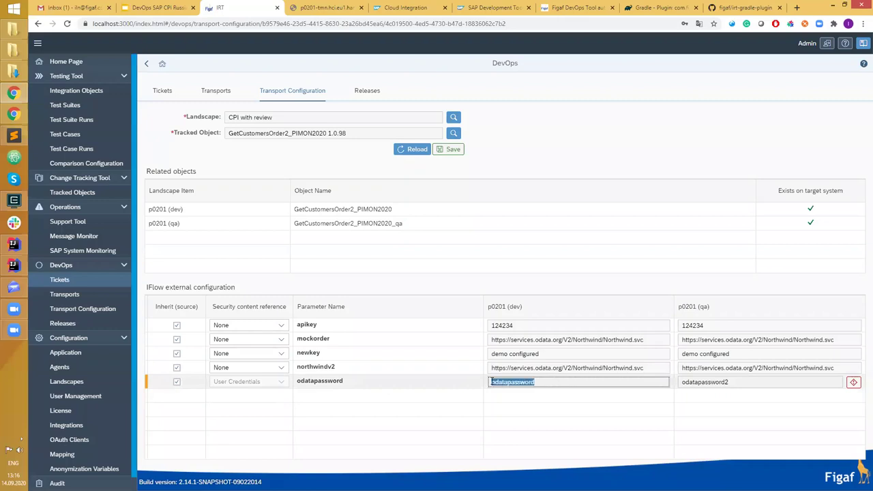
pyautogui.click(512, 308)
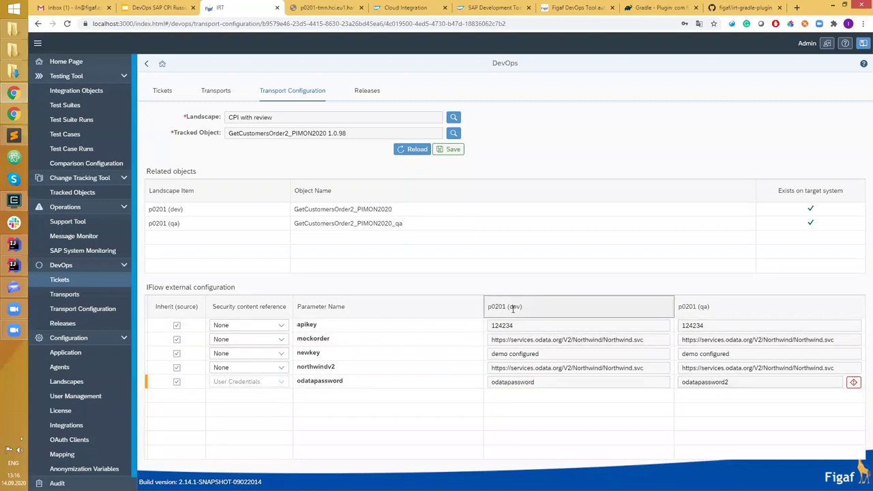
pyautogui.click(177, 382)
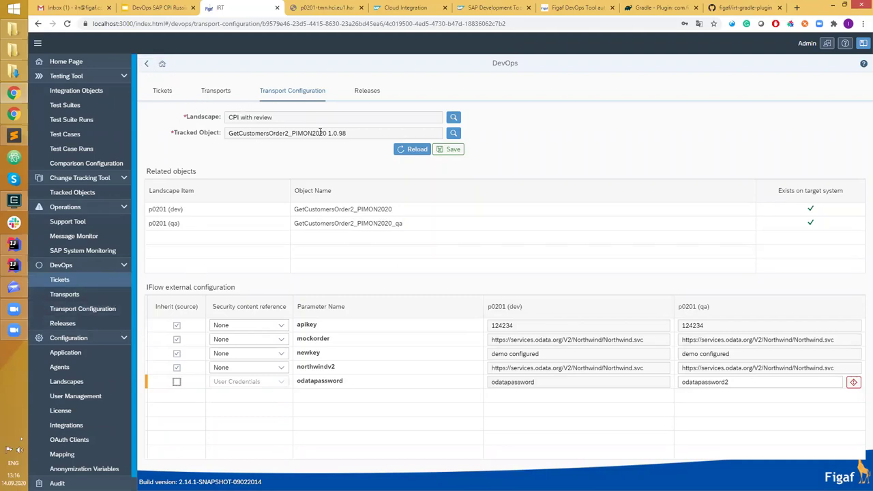
pyautogui.click(147, 65)
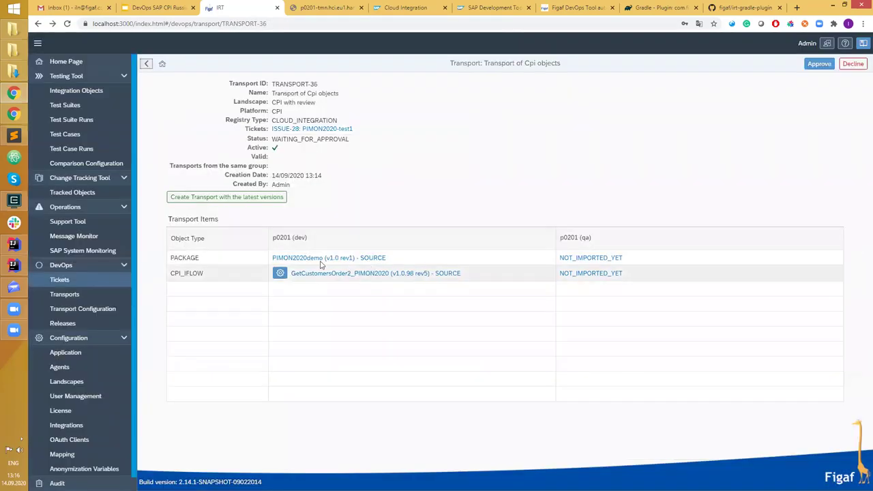
# - Approve TRANSPORT-36 with the comment 'approved', moving it to IN_PROGRESS
pyautogui.click(821, 64)
pyautogui.click(468, 266)
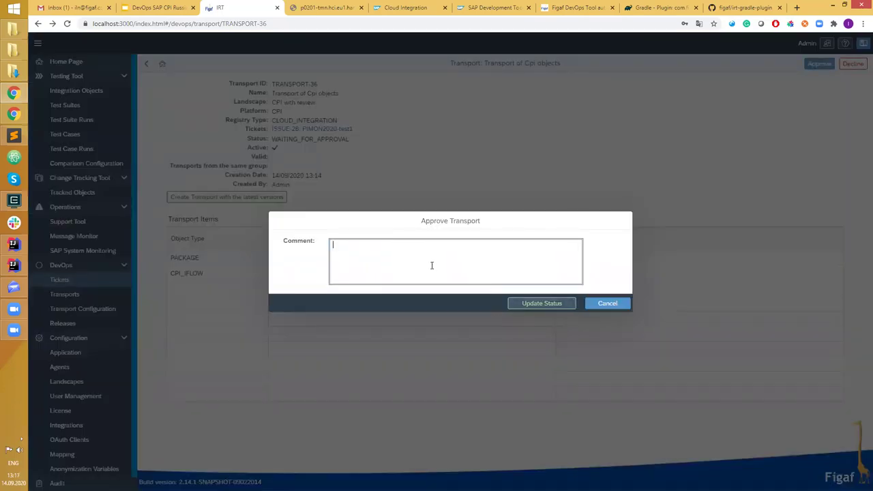
pyautogui.write('approved')
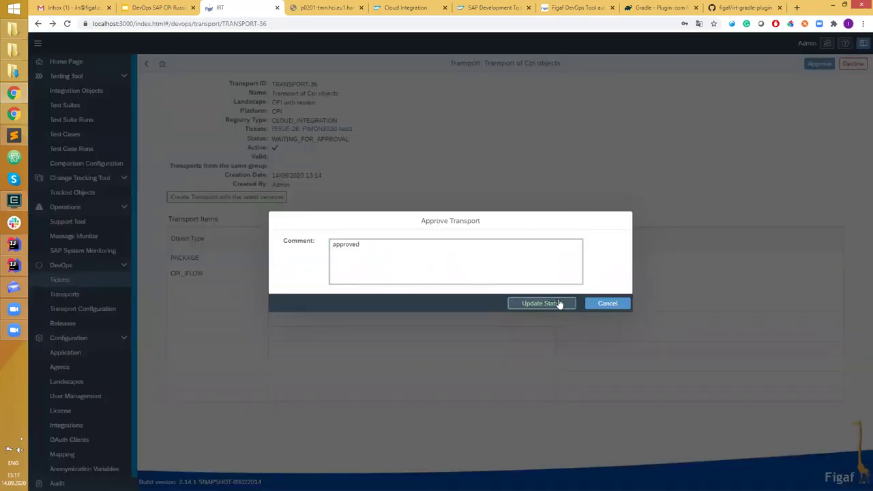
pyautogui.click(551, 304)
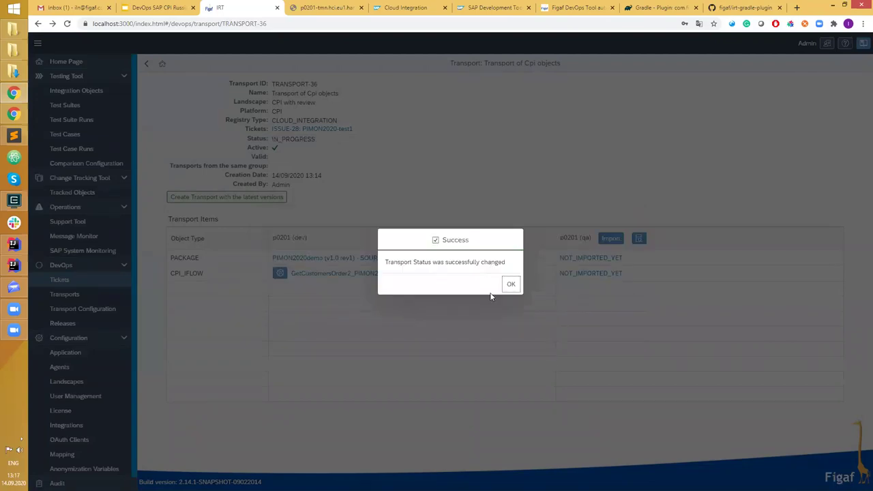
pyautogui.click(513, 286)
# - Check the approval details and the iflow's transport configuration, then start importing into p0201 (qa)
pyautogui.click(640, 238)
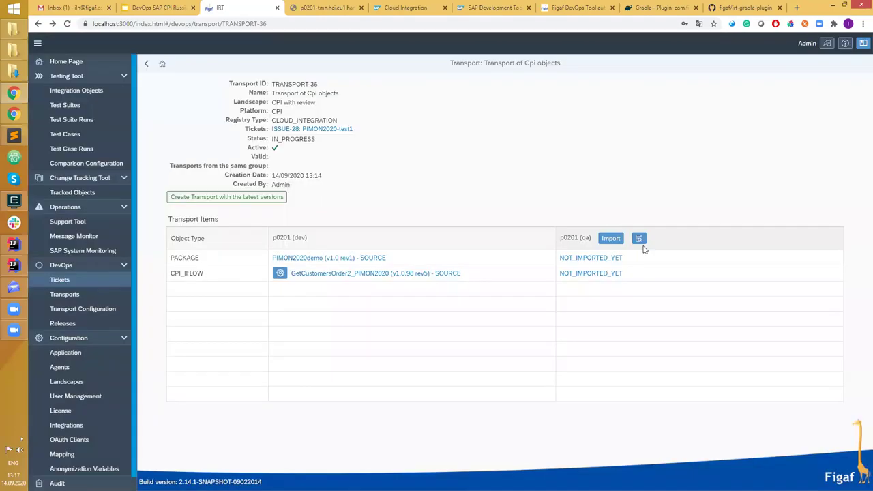
pyautogui.moveTo(440, 262)
pyautogui.mouseDown()
pyautogui.moveTo(461, 268)
pyautogui.moveTo(426, 269)
pyautogui.mouseUp()
pyautogui.click(516, 296)
pyautogui.click(251, 201)
pyautogui.click(280, 274)
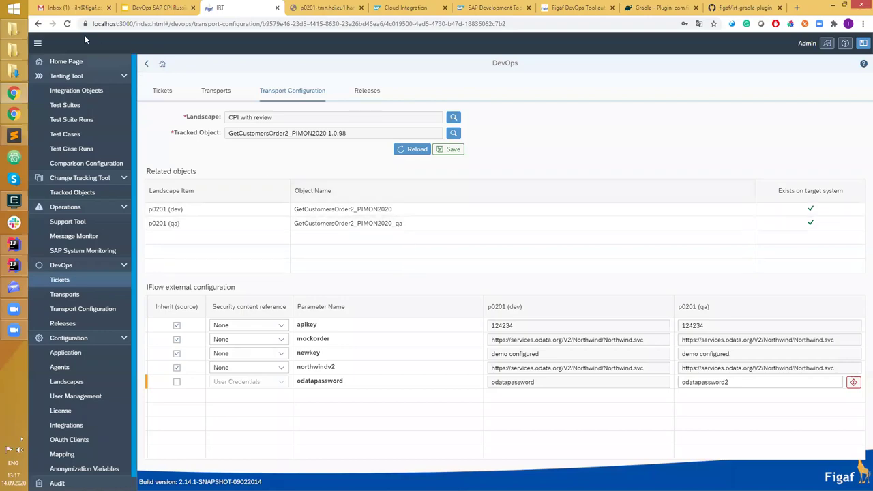
pyautogui.click(39, 24)
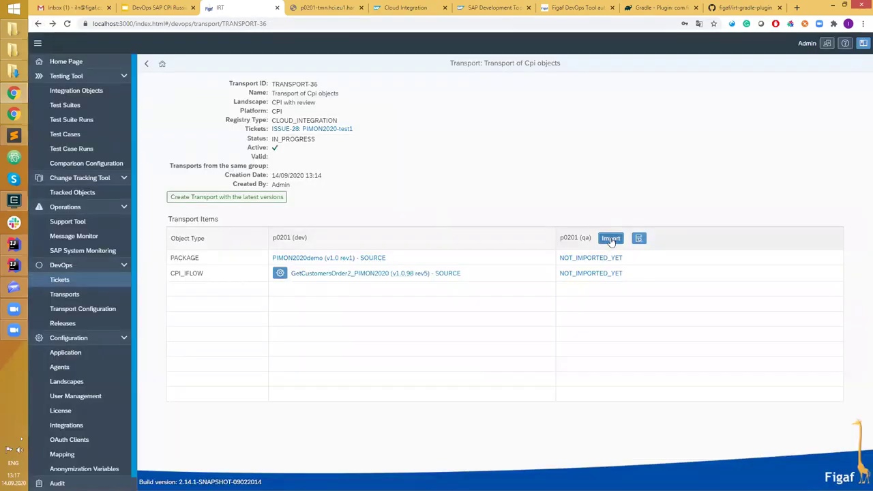
pyautogui.click(610, 239)
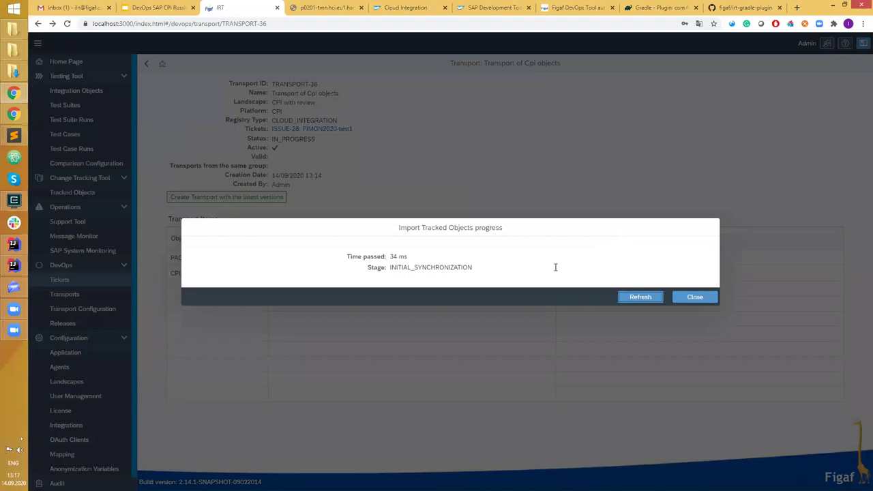
# - Refresh the import progress until both items are IMPORTED_SUCCESSFULLY, then close it
pyautogui.click(644, 298)
pyautogui.click(645, 298)
pyautogui.click(644, 298)
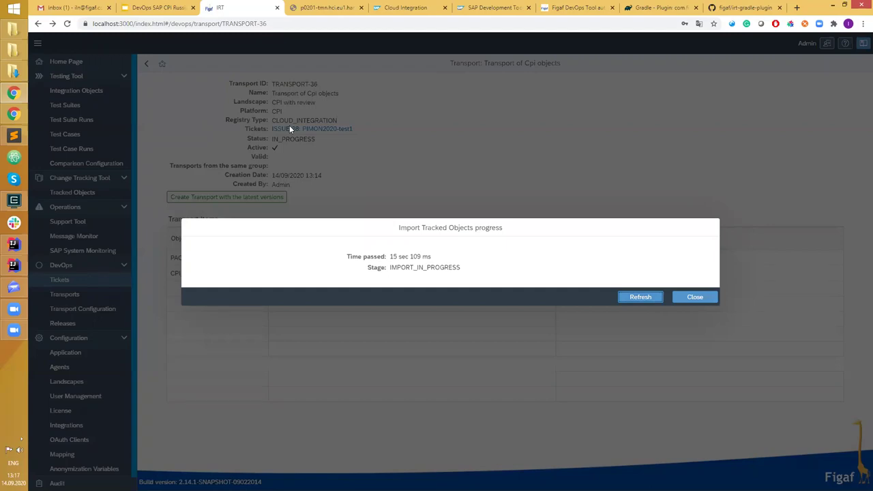
pyautogui.click(642, 297)
pyautogui.click(643, 297)
pyautogui.click(642, 298)
pyautogui.click(678, 298)
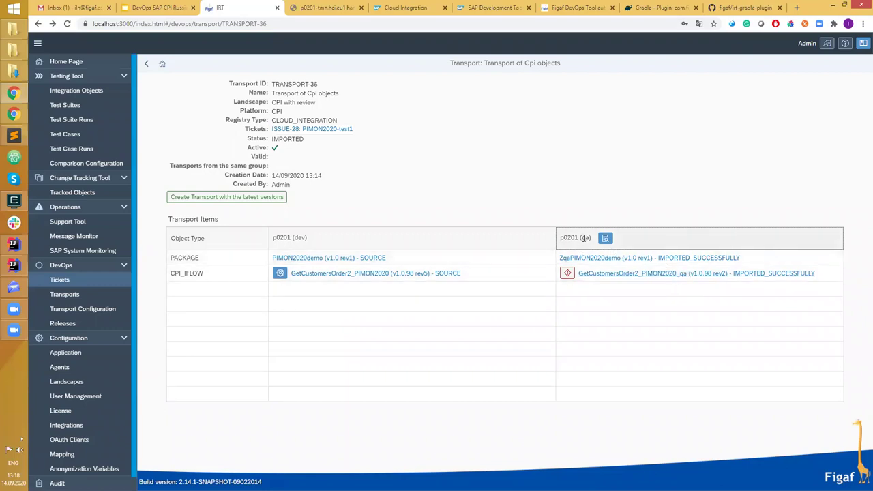
# - Review the qa iflow's missing odatapassword2 warning and re-run the security content check
pyautogui.click(568, 274)
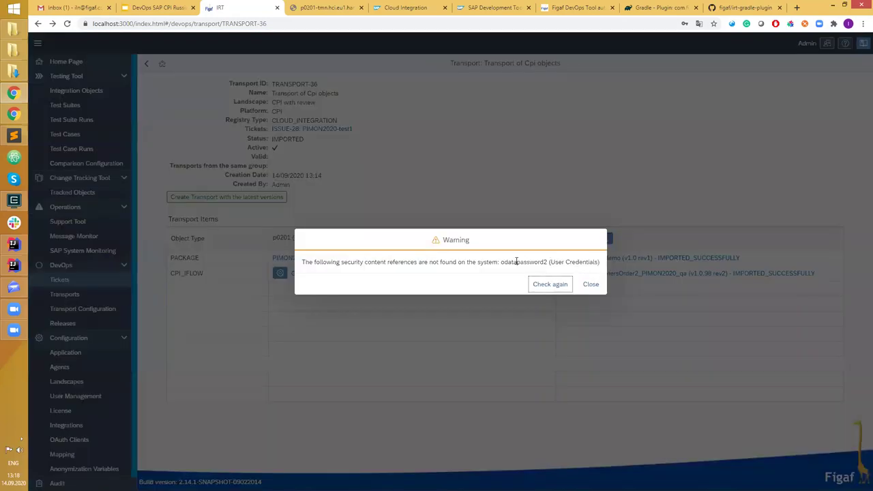
pyautogui.moveTo(502, 262); pyautogui.dragTo(548, 262)
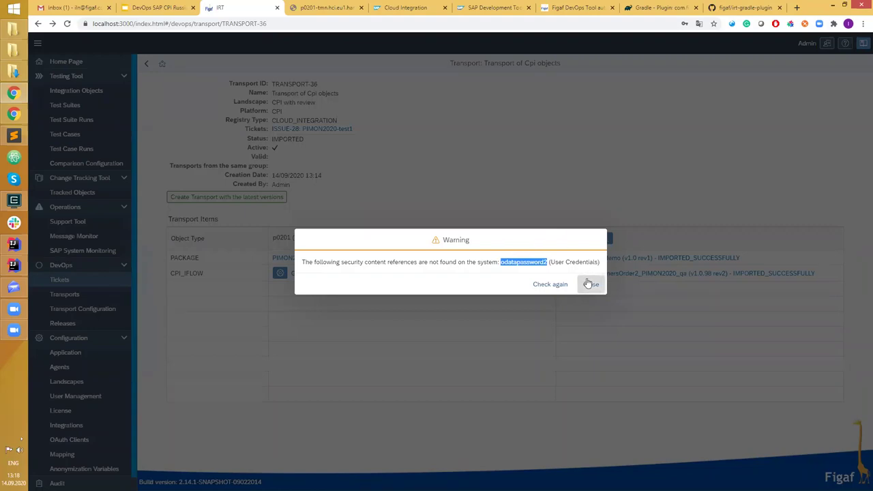
pyautogui.click(549, 286)
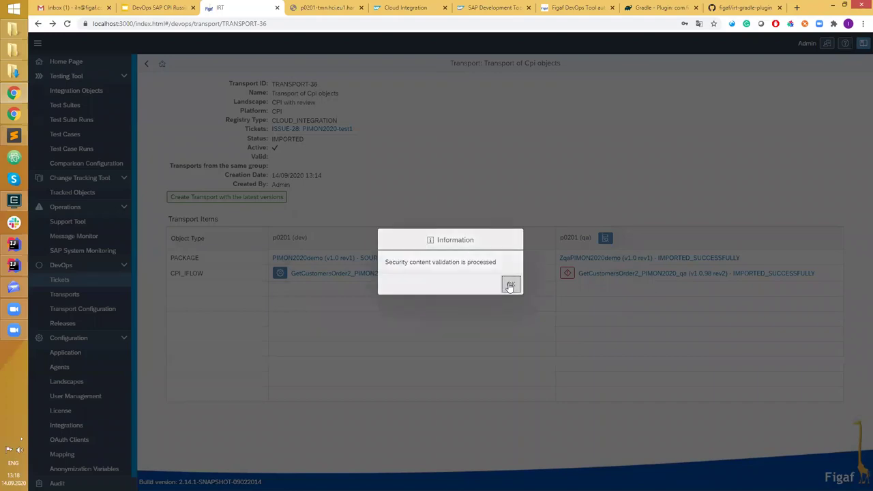
pyautogui.click(508, 282)
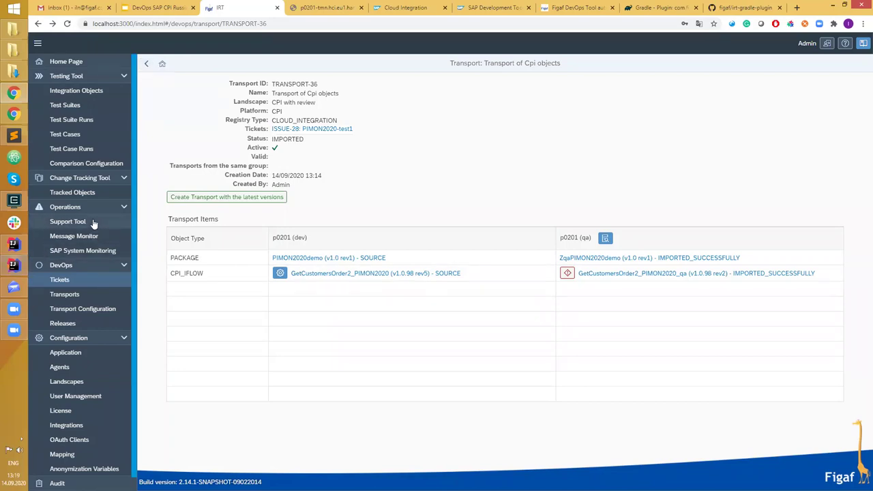
pyautogui.moveTo(14, 266)
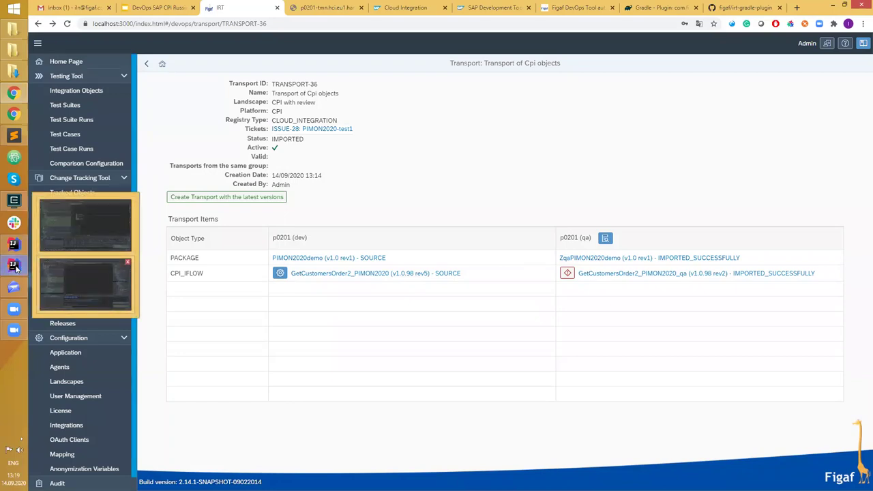
# - Run the FAIL_MESSAGE request from the GetCustomerOrder2 .http file in IntelliJ, getting HTTP 500
pyautogui.click(85, 225)
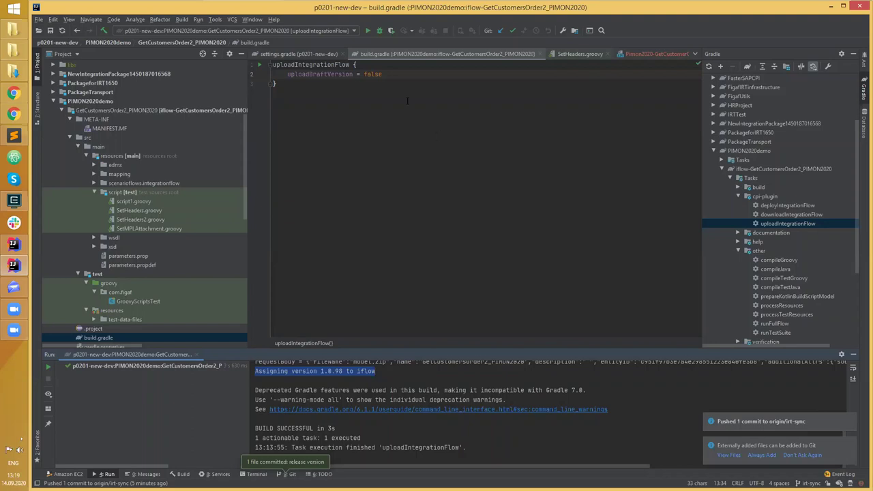
pyautogui.click(654, 53)
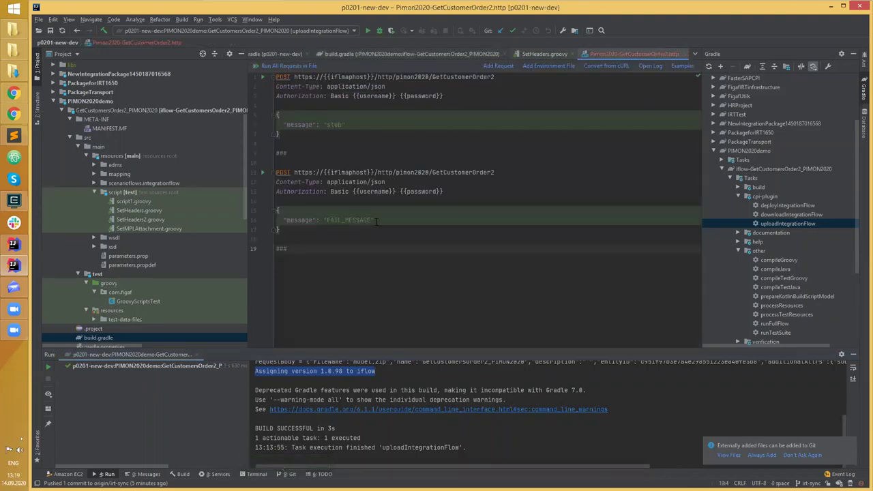
pyautogui.doubleClick(328, 220)
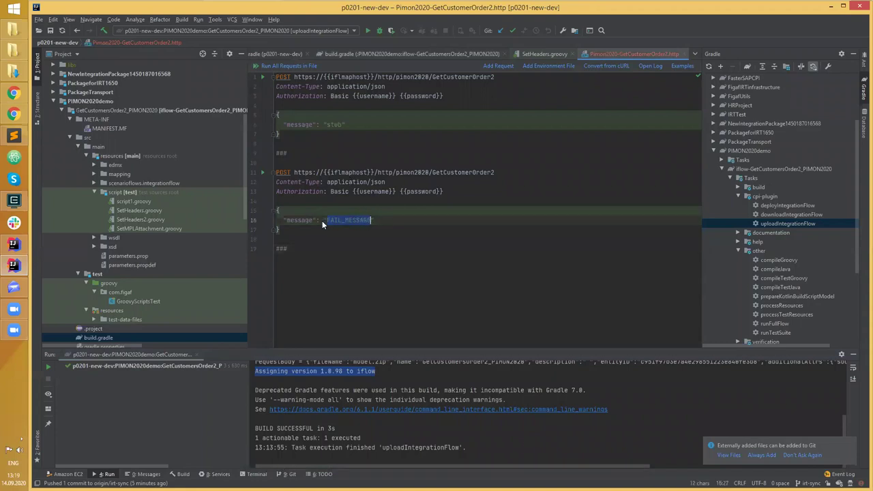
pyautogui.click(263, 173)
pyautogui.click(293, 176)
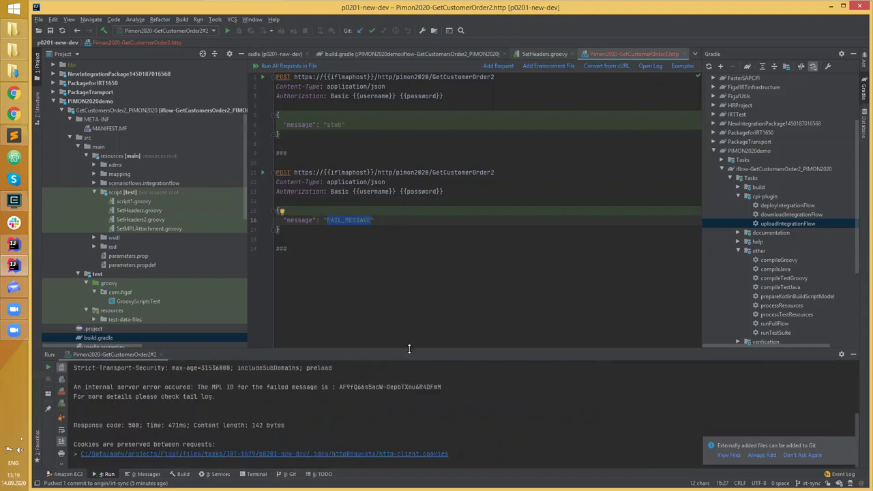
pyautogui.moveTo(408, 349); pyautogui.dragTo(408, 203)
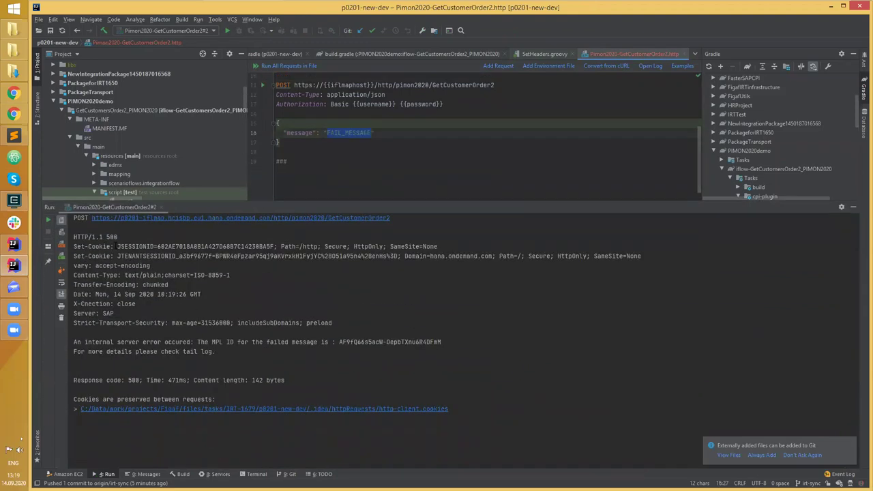
pyautogui.moveTo(106, 236); pyautogui.dragTo(121, 236)
# - Check the SupportToolAlertsHandler job under Configuration > Application, then open Operations > Support Tool
pyautogui.click(13, 91)
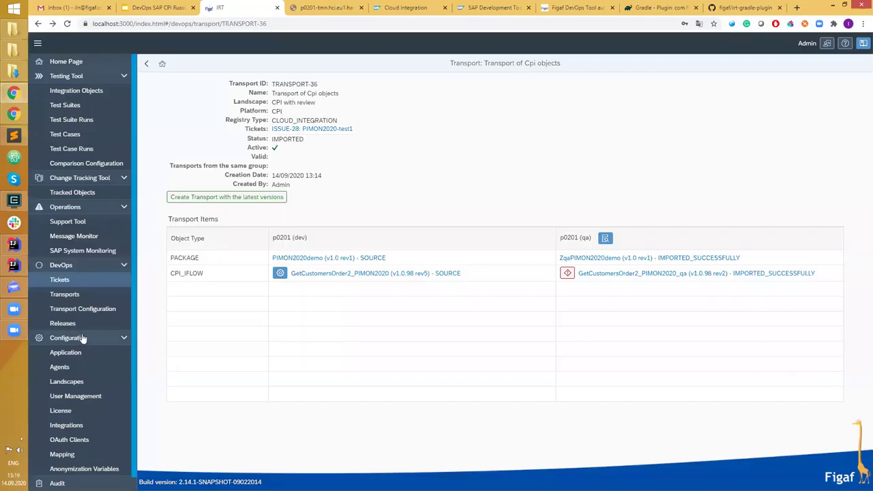
pyautogui.click(83, 354)
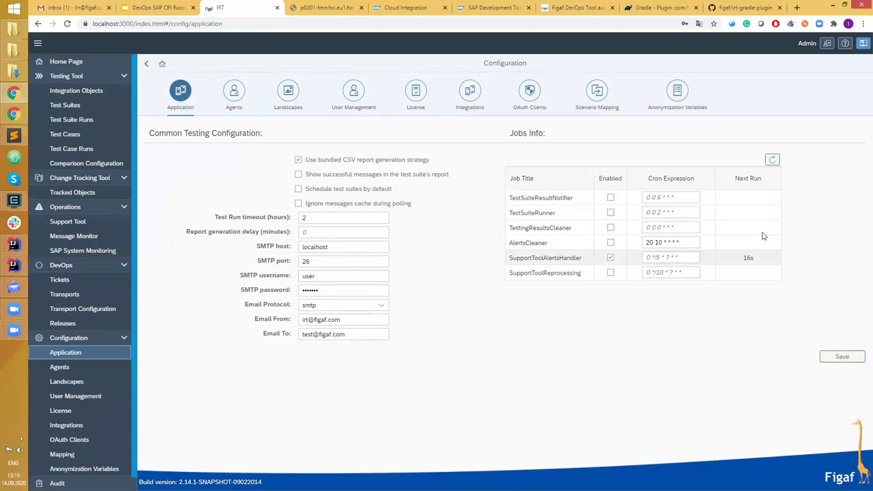
pyautogui.click(771, 160)
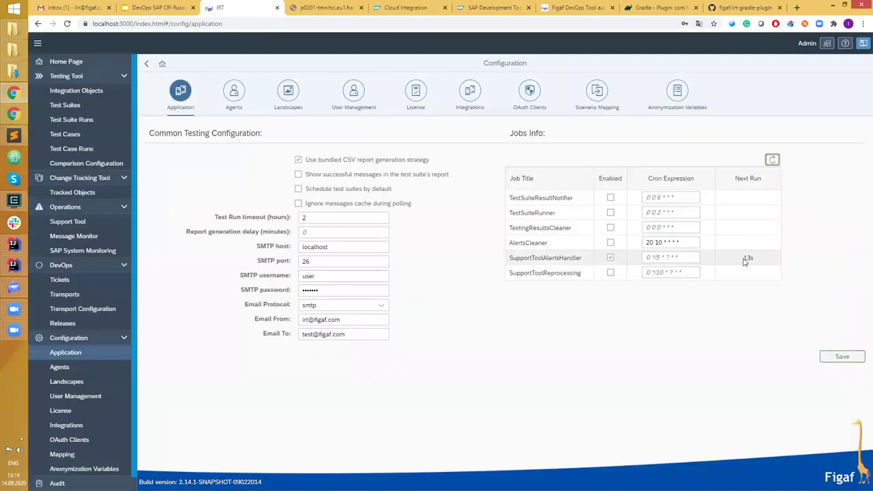
pyautogui.click(79, 224)
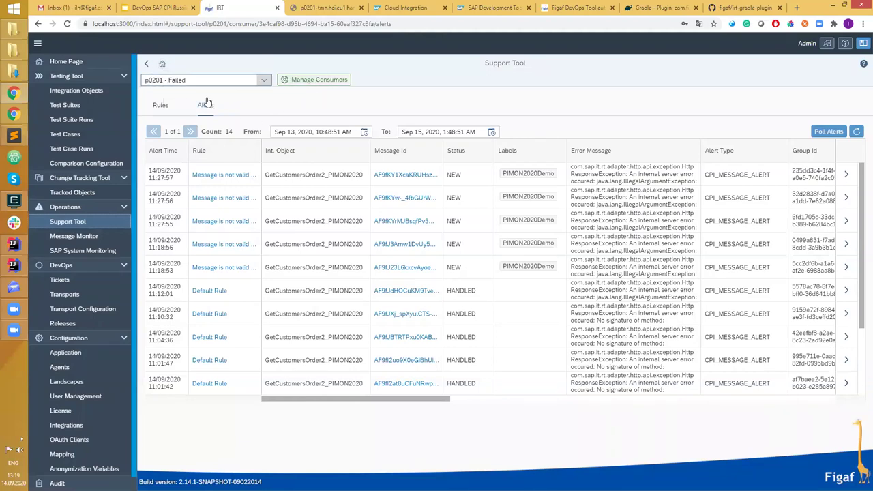
# - Inspect the p0201 Failed consumer's Status eq 'FAILED' condition and close it without changes
pyautogui.click(300, 81)
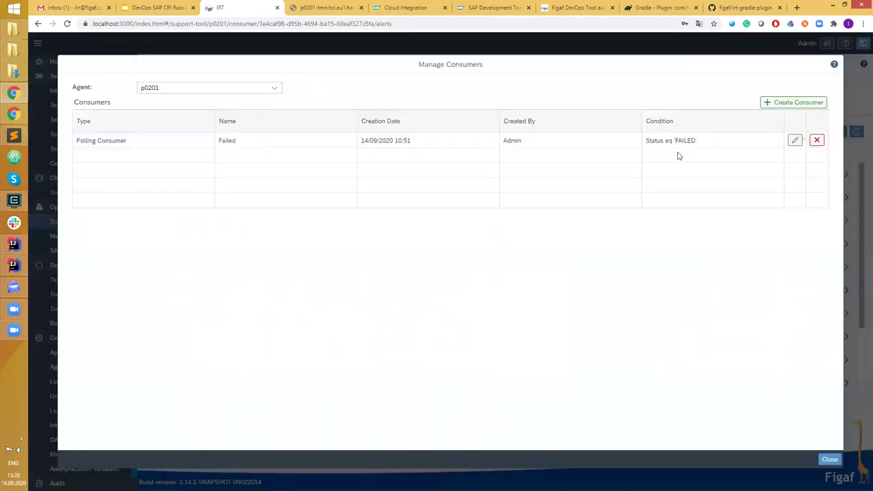
pyautogui.click(794, 141)
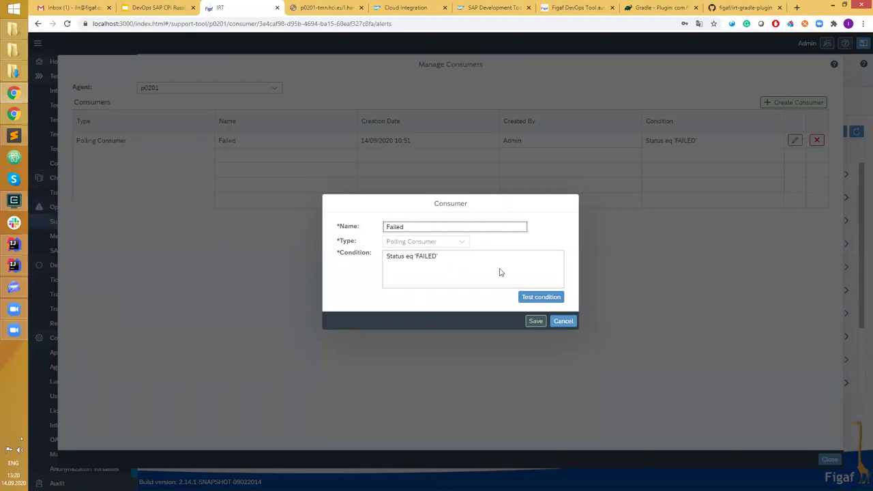
pyautogui.moveTo(444, 256)
pyautogui.mouseDown()
pyautogui.moveTo(384, 257)
pyautogui.moveTo(442, 257)
pyautogui.mouseUp()
pyautogui.click(392, 260)
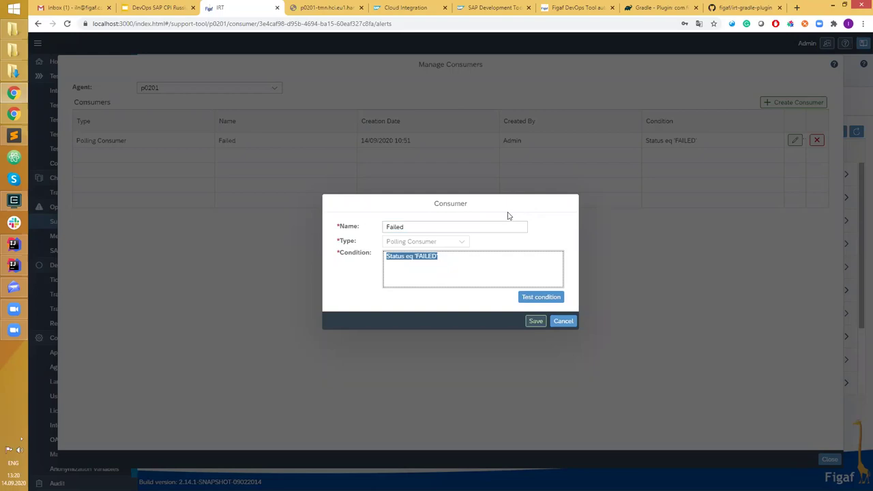
pyautogui.click(572, 319)
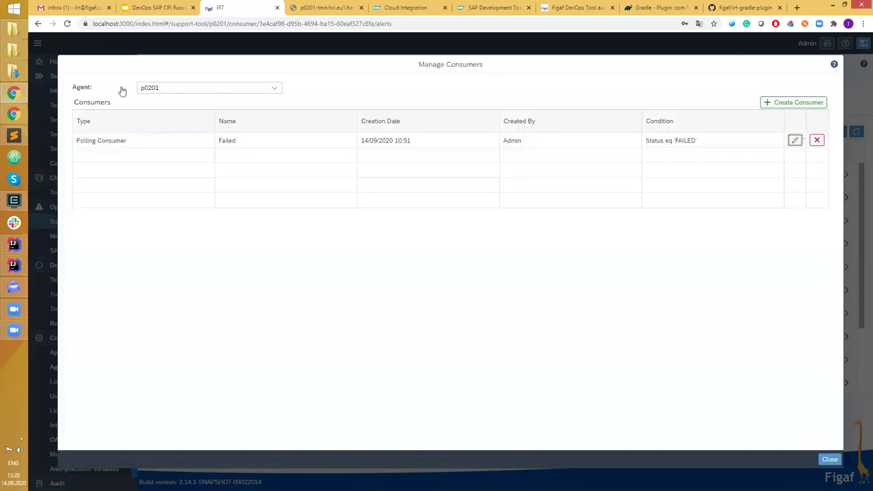
pyautogui.click(830, 459)
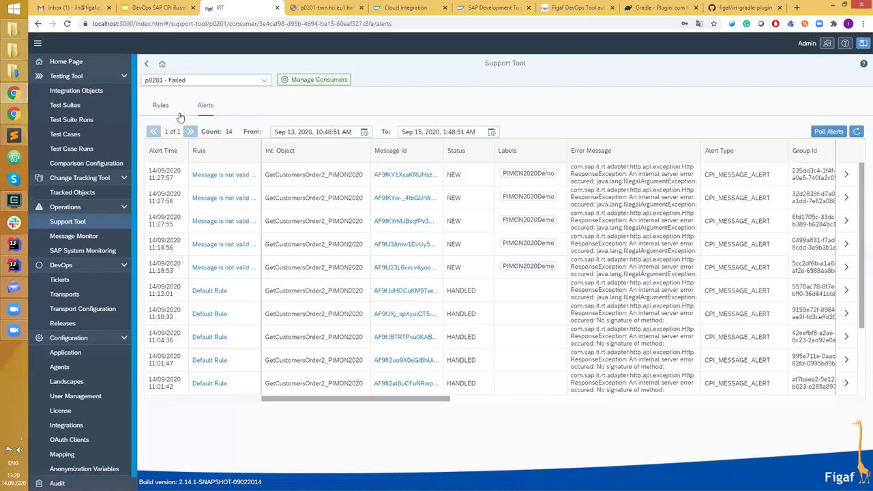
# - Review the 'Message is not valid exception' rule 500 in the Support Tool rules
pyautogui.click(161, 106)
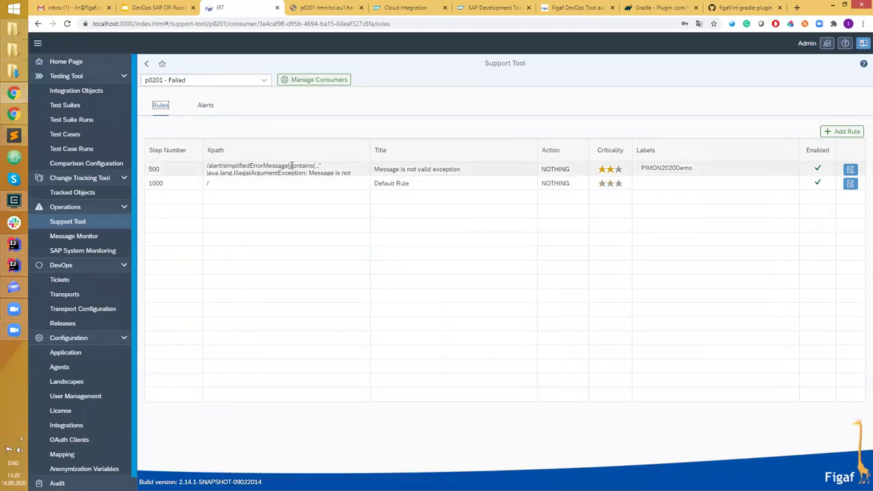
pyautogui.moveTo(293, 165); pyautogui.dragTo(333, 173)
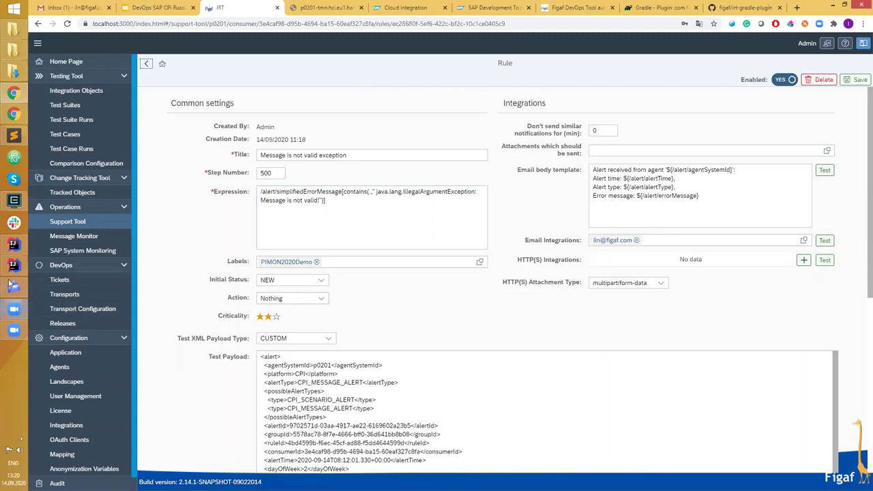
pyautogui.click(145, 65)
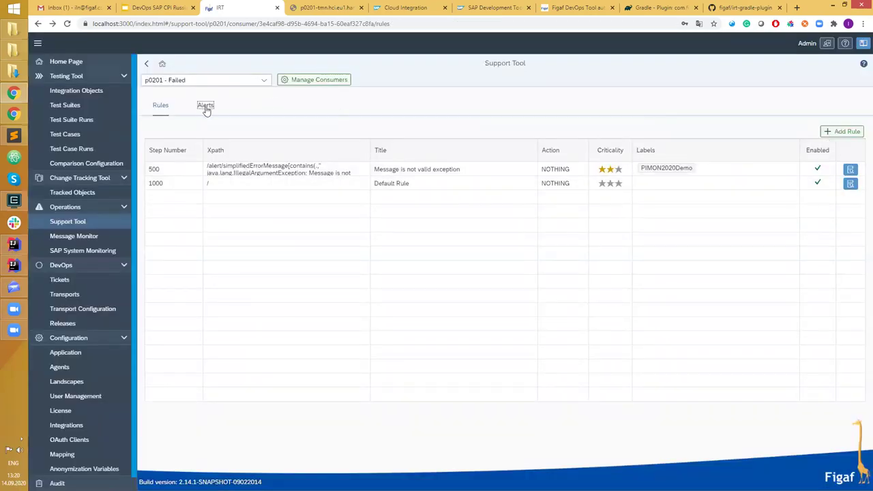
# - Refresh the alerts and open the newest 13:19:26 alert's details
pyautogui.click(206, 107)
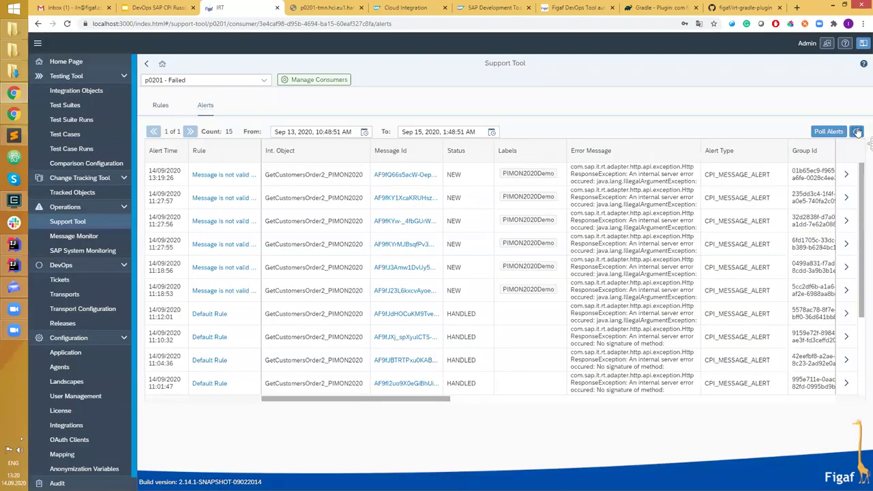
pyautogui.click(856, 131)
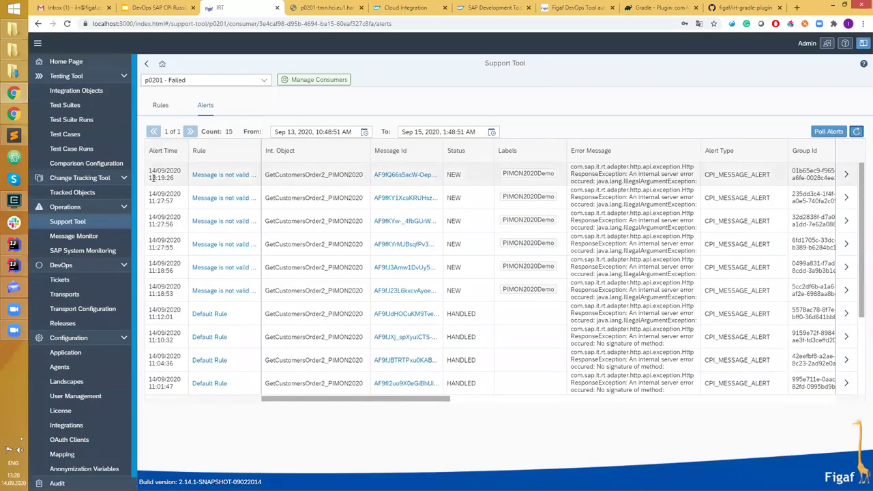
pyautogui.moveTo(150, 178); pyautogui.dragTo(169, 177)
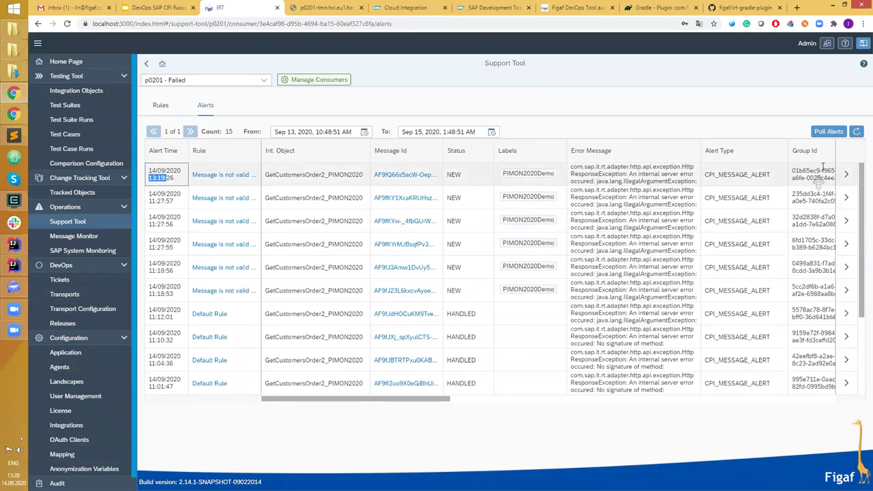
pyautogui.click(846, 174)
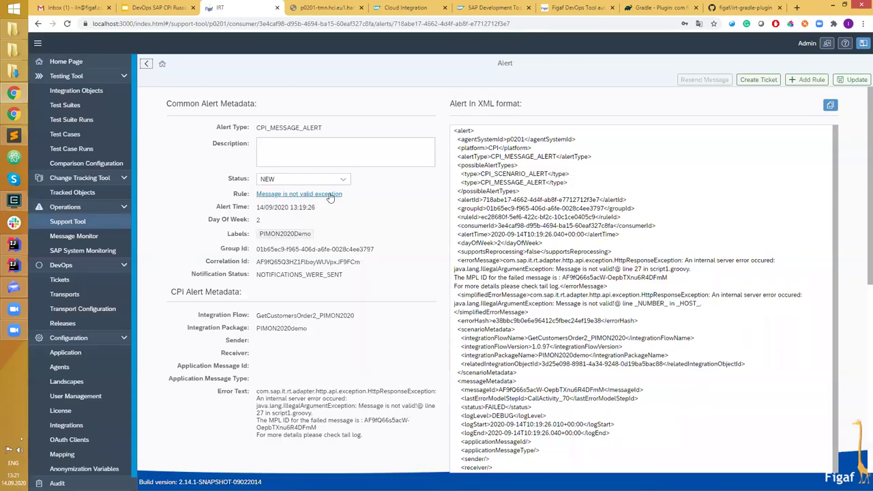
# - Scroll through the alert's XML, then open its 'Message is not valid exception' rule
pyautogui.scroll(-5, 526, 300)
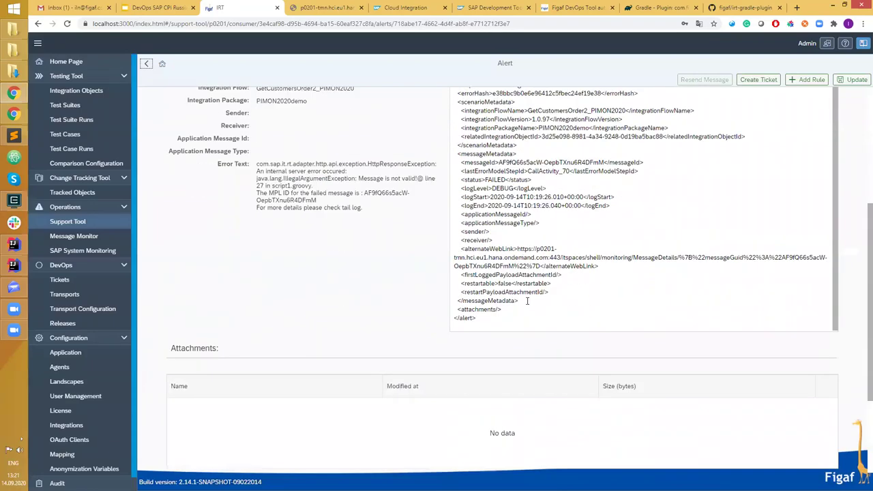
pyautogui.scroll(3, 489, 208)
pyautogui.scroll(1, 461, 102)
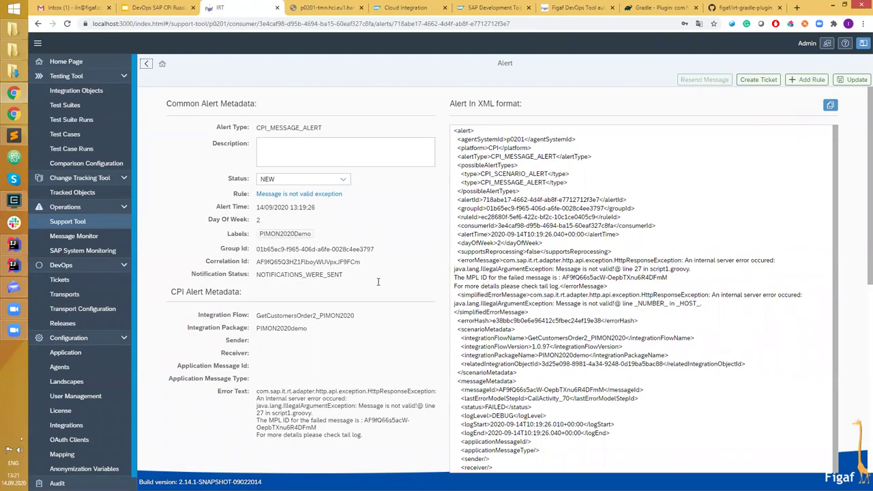
pyautogui.scroll(-3, 378, 282)
pyautogui.scroll(3, 295, 251)
pyautogui.click(286, 196)
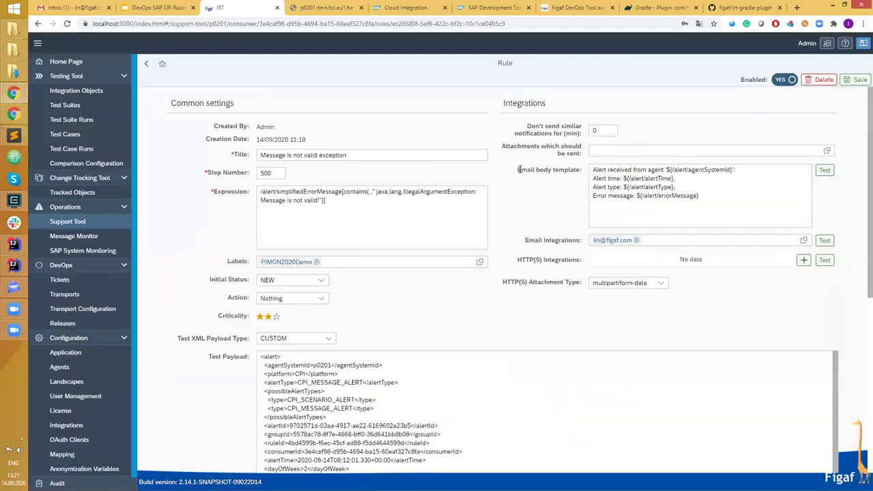
# - Test the rule's email body template preview, then bring up the Fake SMTP Server's emails
pyautogui.moveTo(519, 169); pyautogui.dragTo(581, 170)
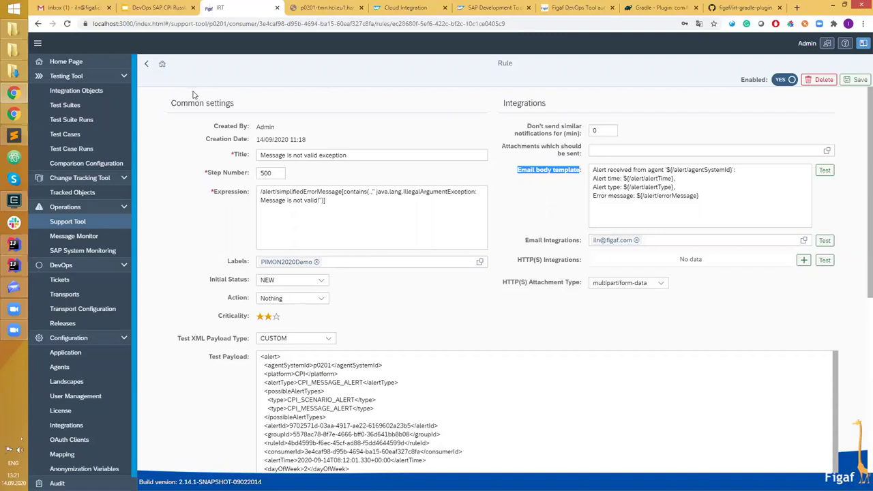
pyautogui.click(825, 170)
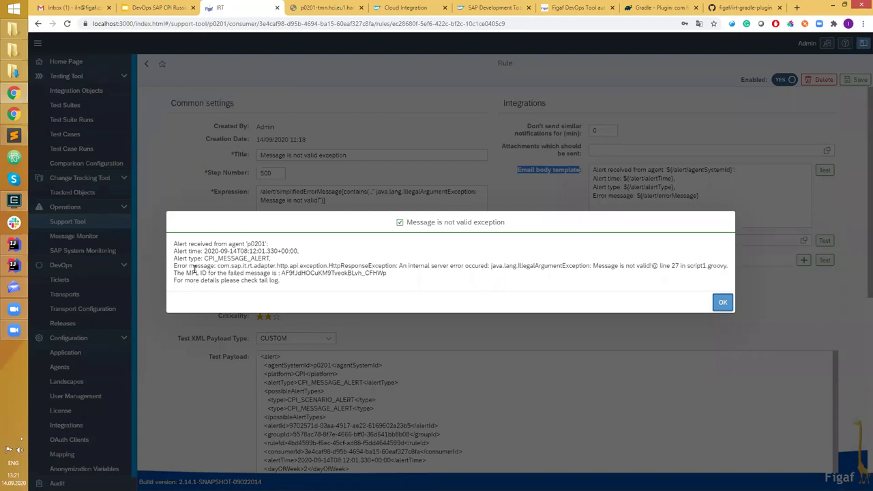
pyautogui.moveTo(224, 269); pyautogui.dragTo(350, 275)
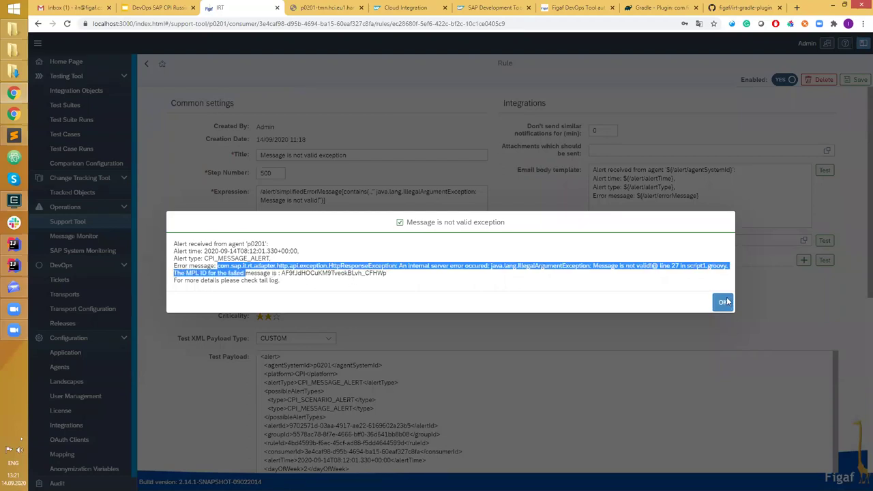
pyautogui.click(723, 302)
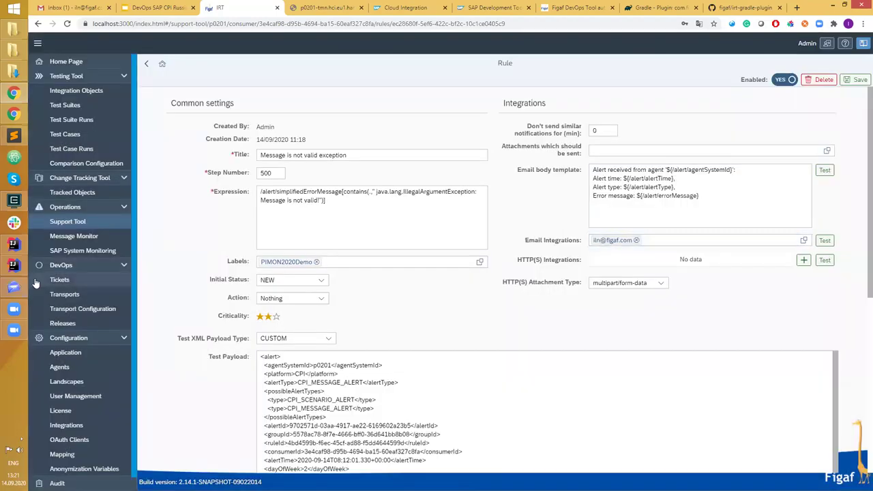
pyautogui.click(14, 287)
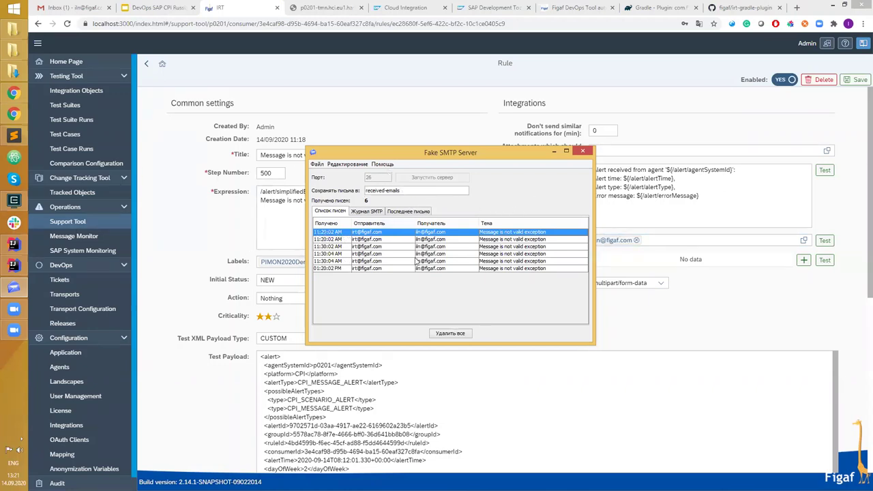
pyautogui.click(407, 212)
pyautogui.click(333, 211)
pyautogui.moveTo(516, 152); pyautogui.dragTo(521, 174)
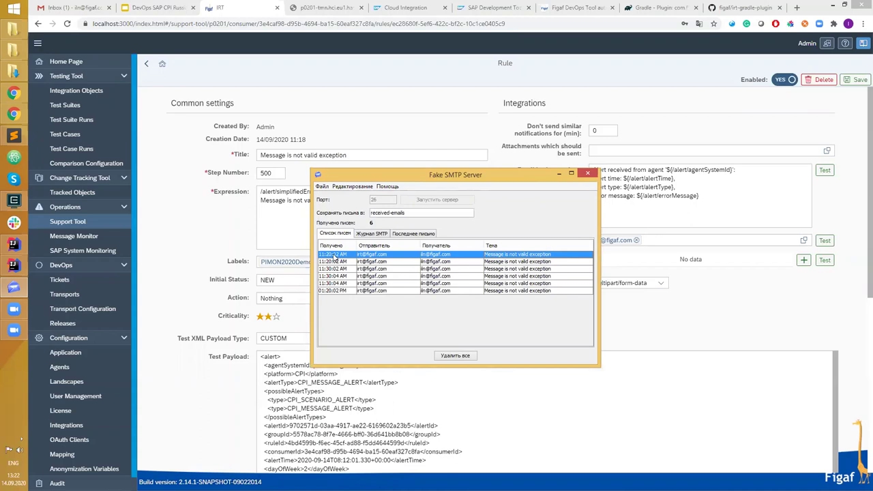
pyautogui.doubleClick(334, 257)
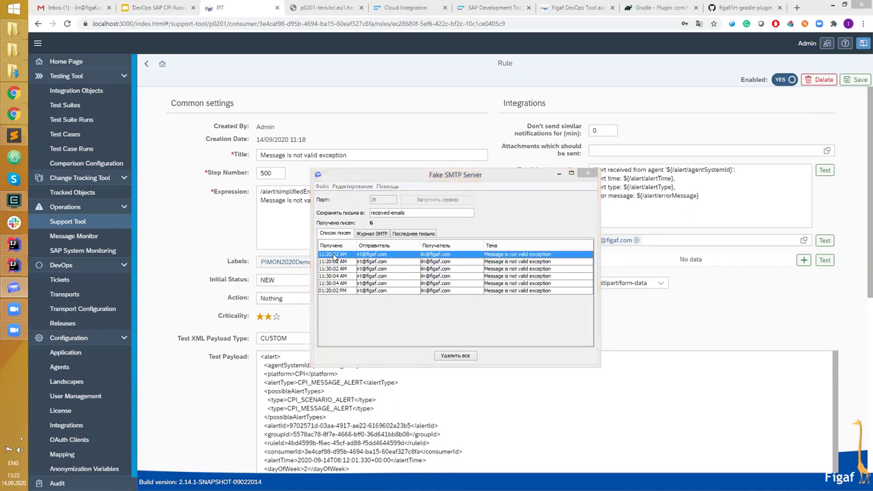
pyautogui.click(789, 106)
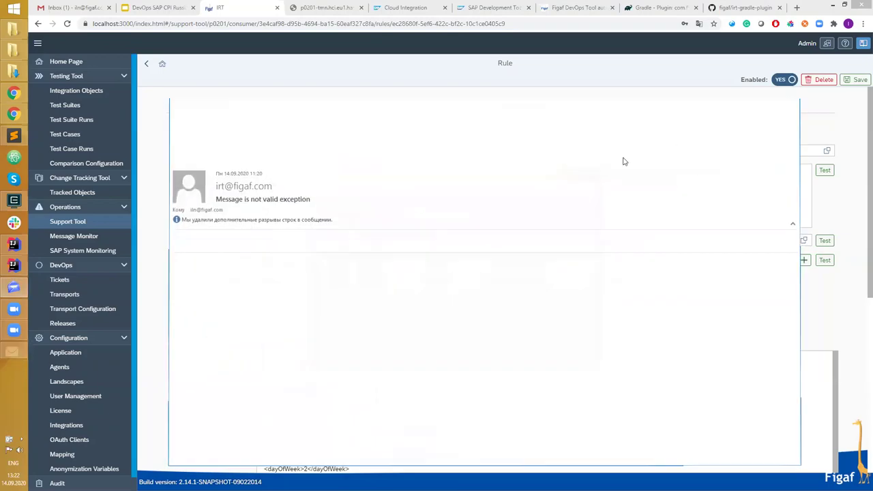
pyautogui.click(14, 201)
pyautogui.click(13, 201)
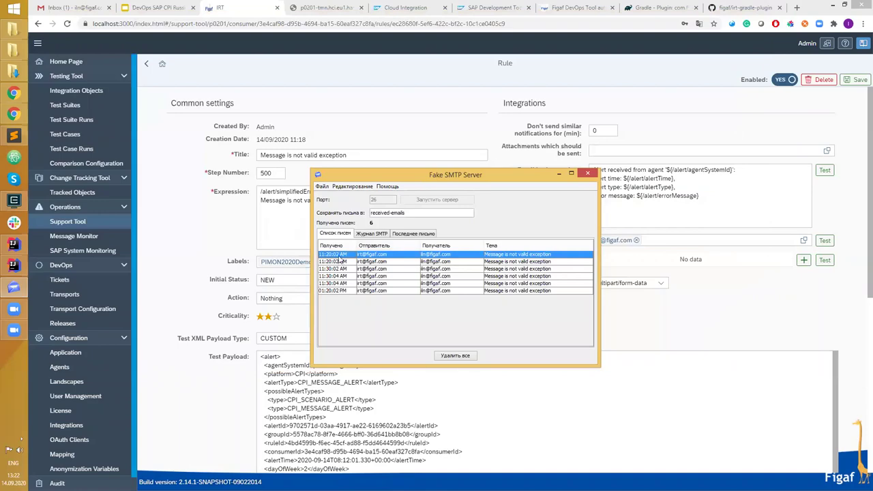
# - Read the first alert email and its alert-metadata.xml attachment in Outlook, then return to the IRT alert
pyautogui.doubleClick(341, 257)
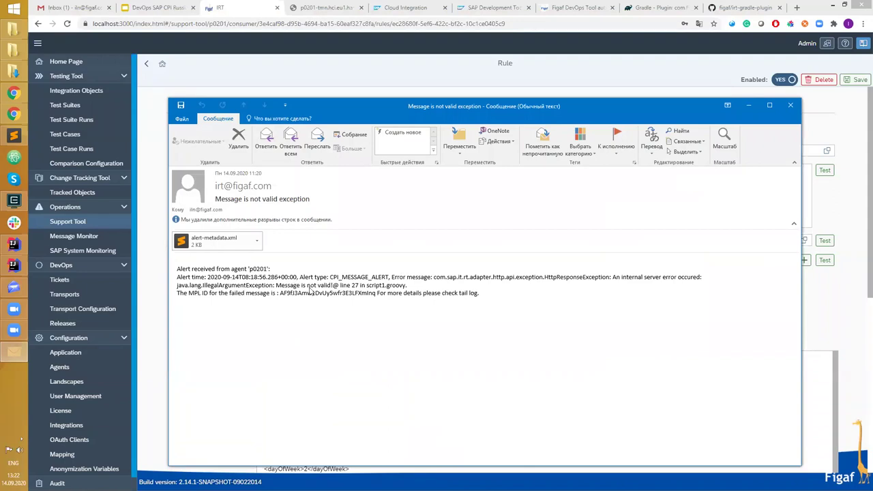
pyautogui.click(217, 240)
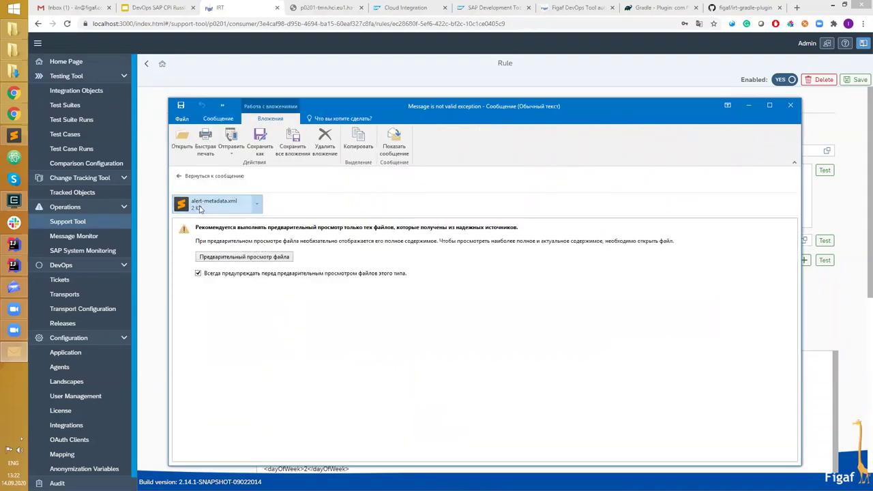
pyautogui.click(181, 178)
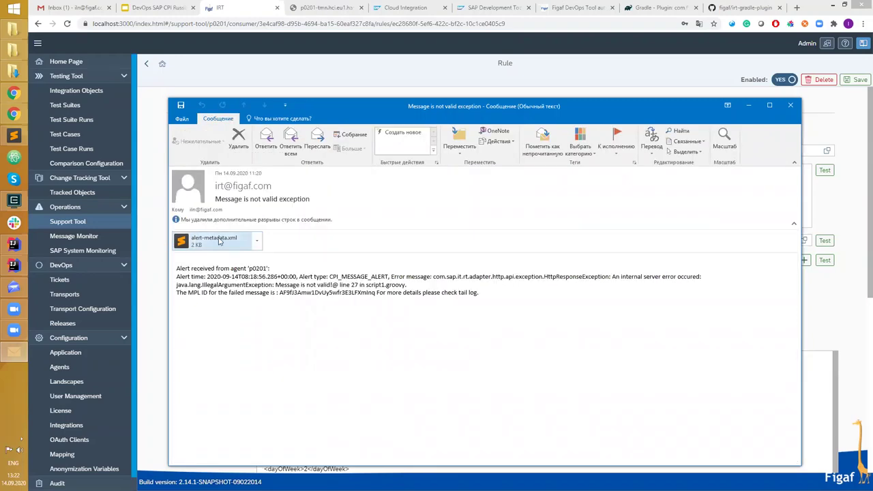
pyautogui.click(750, 105)
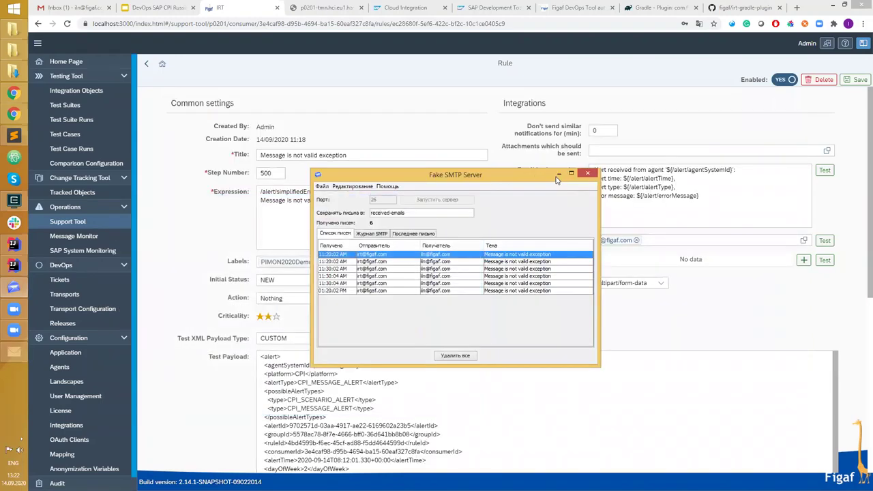
pyautogui.click(559, 176)
pyautogui.click(145, 65)
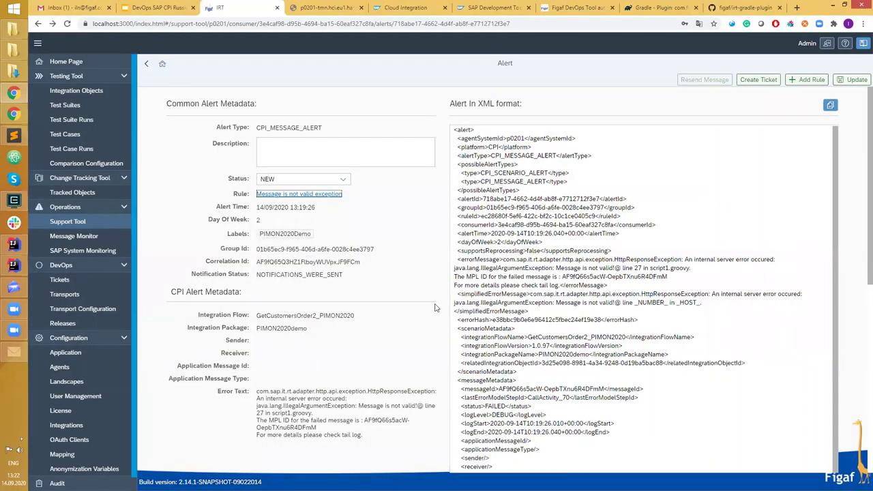
# - Reopen the alert's rule and confirm the HTTP(S) attachment type stays multipart/form-data
pyautogui.click(288, 195)
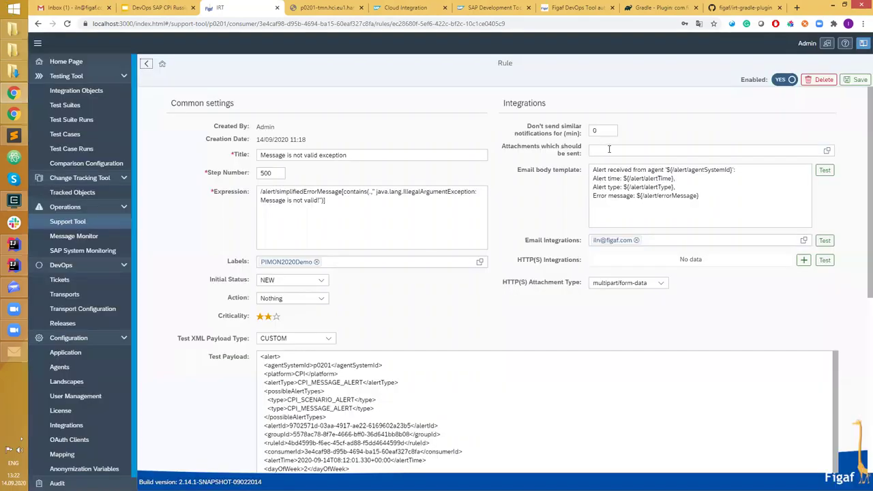
pyautogui.click(609, 149)
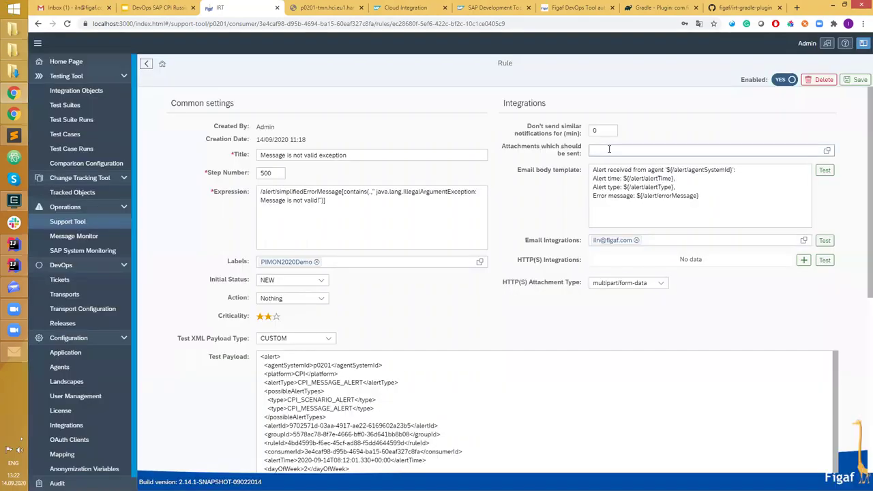
pyautogui.click(661, 283)
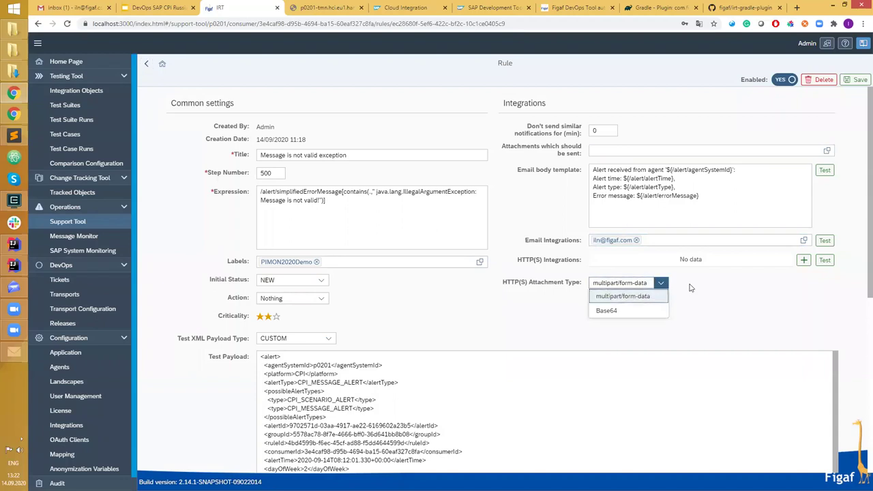
pyautogui.click(690, 287)
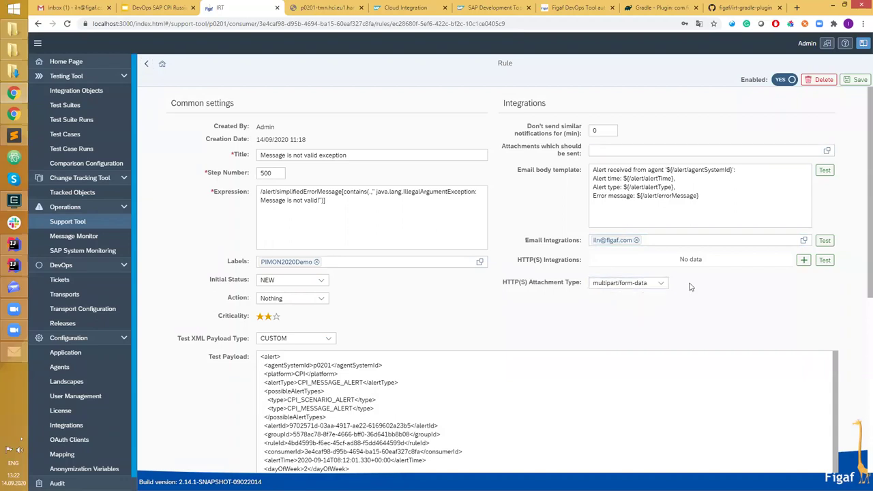
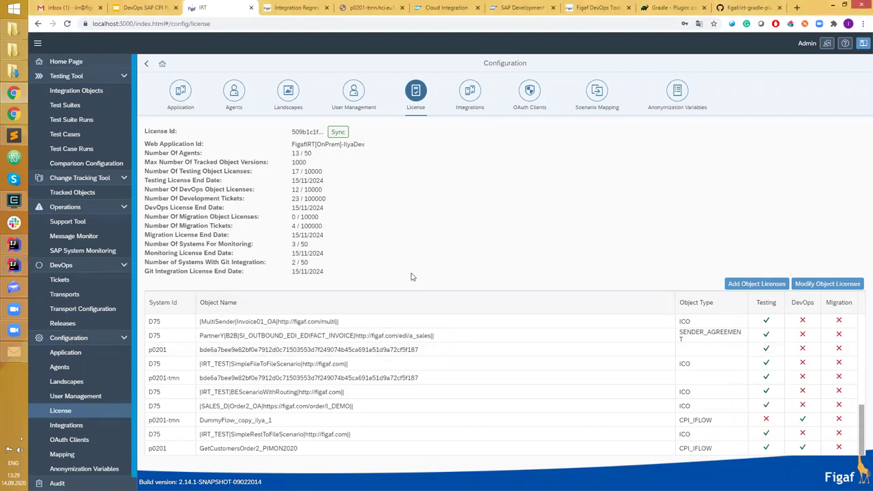
# - Bring up IntelliJ IDEA and open gradle/wrapper/gradle-wrapper.properties from the Project tree
pyautogui.click(12, 267)
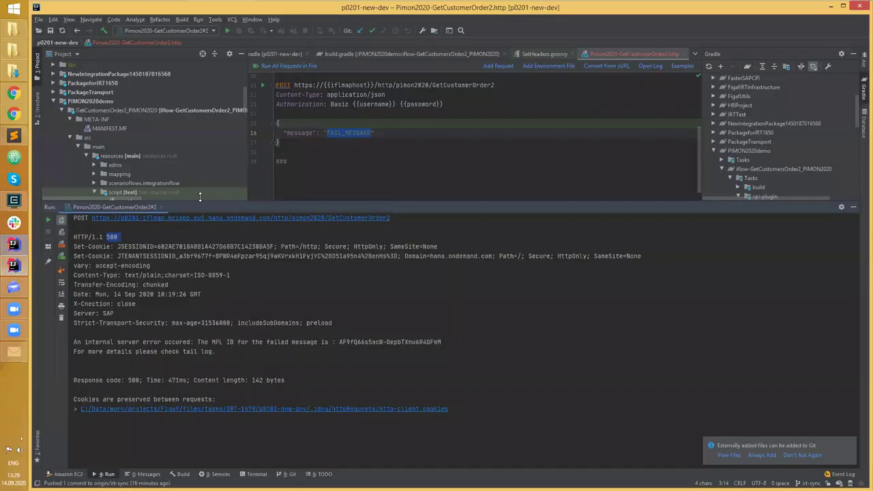
pyautogui.scroll(5, 143, 271)
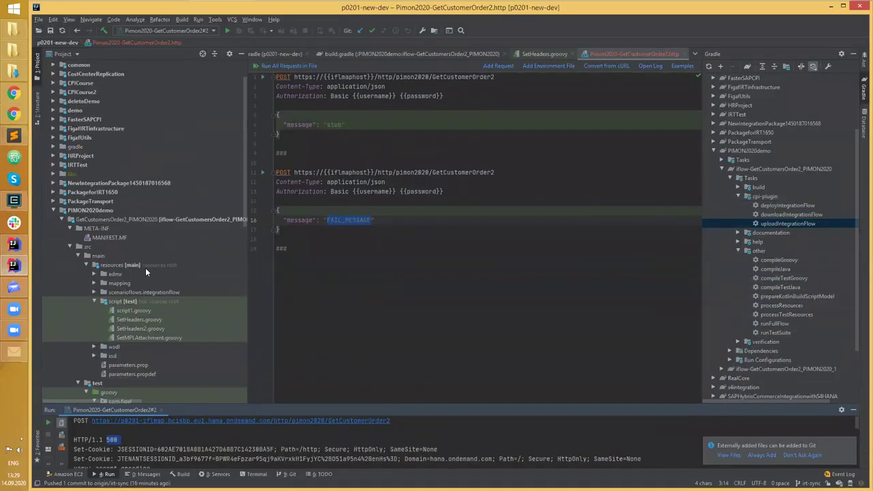
pyautogui.scroll(2, 145, 271)
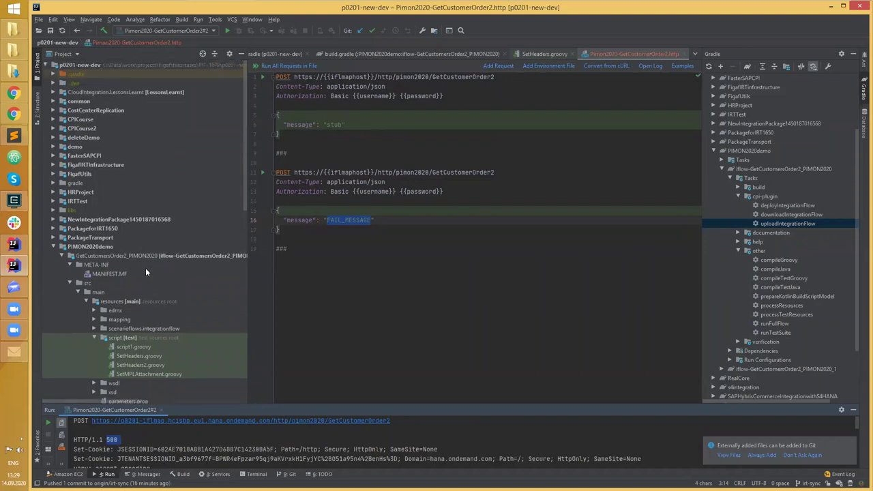
pyautogui.click(53, 183)
pyautogui.click(63, 193)
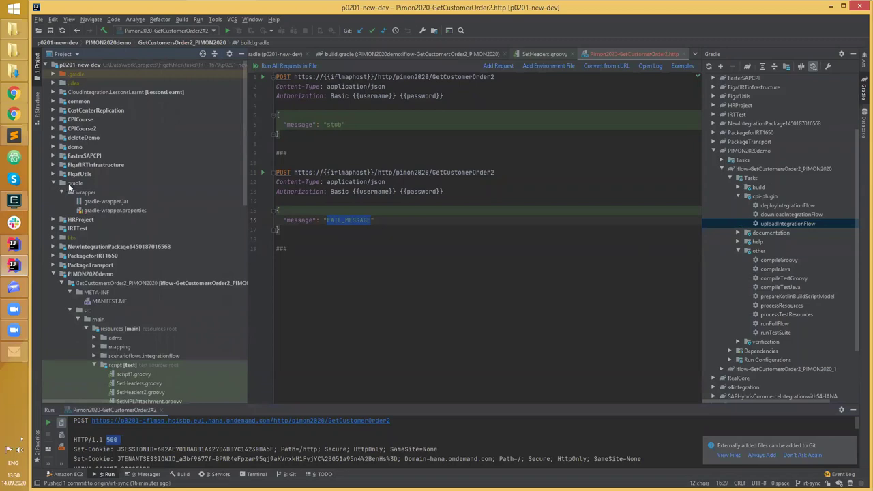
pyautogui.click(114, 210)
pyautogui.doubleClick(113, 210)
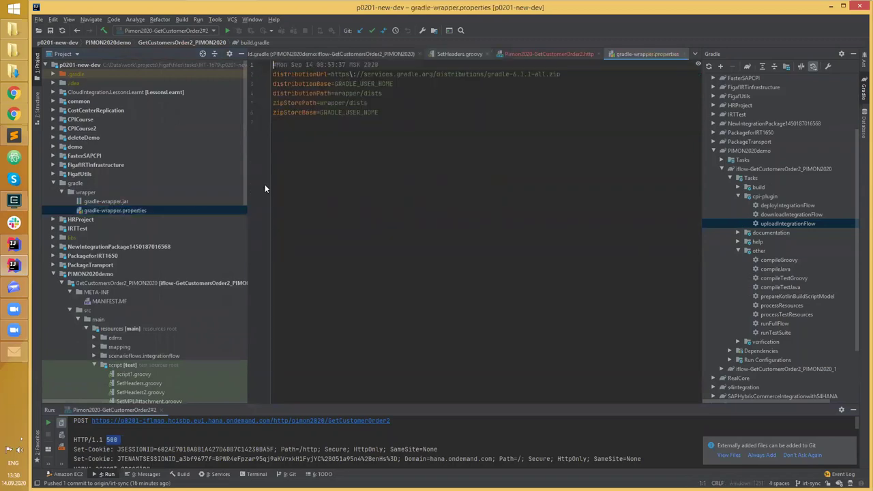
pyautogui.doubleClick(515, 74)
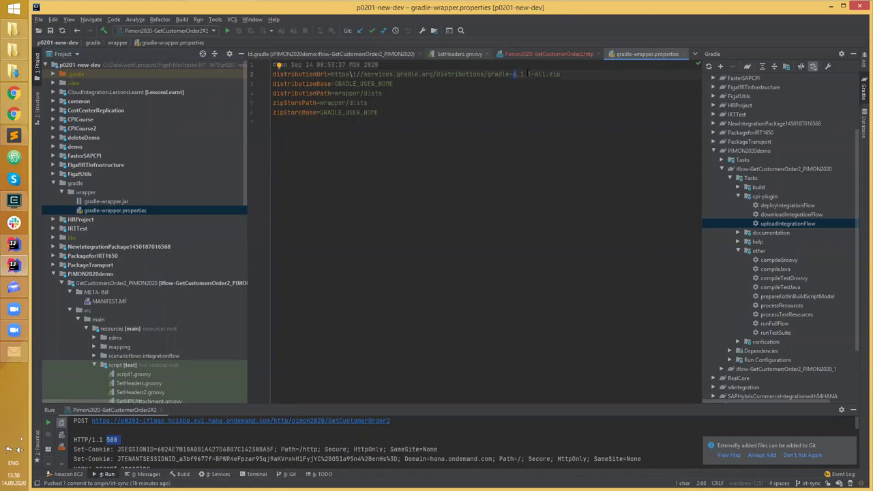
pyautogui.moveTo(532, 74); pyautogui.dragTo(513, 73)
pyautogui.click(77, 186)
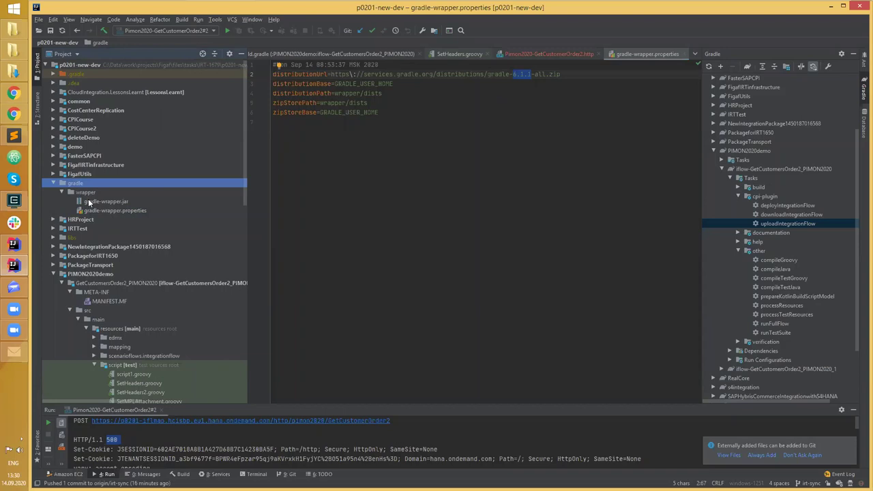
pyautogui.moveTo(512, 74); pyautogui.dragTo(530, 74)
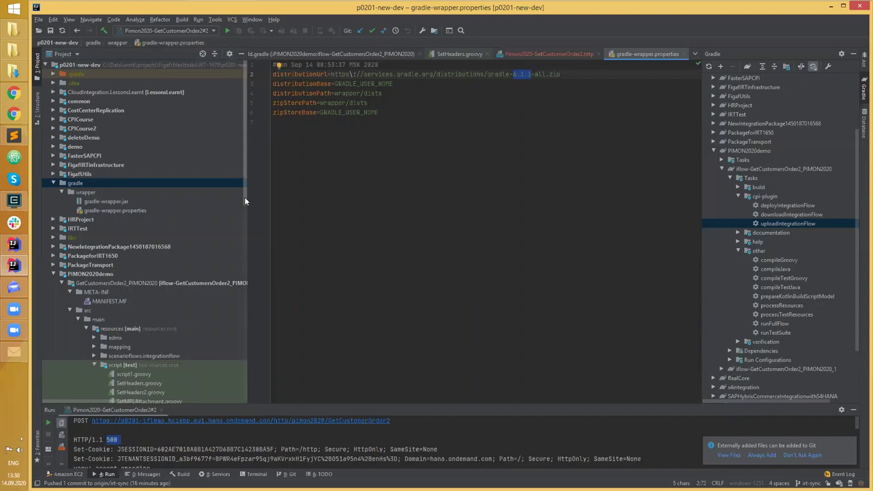
pyautogui.moveTo(244, 196); pyautogui.dragTo(243, 233)
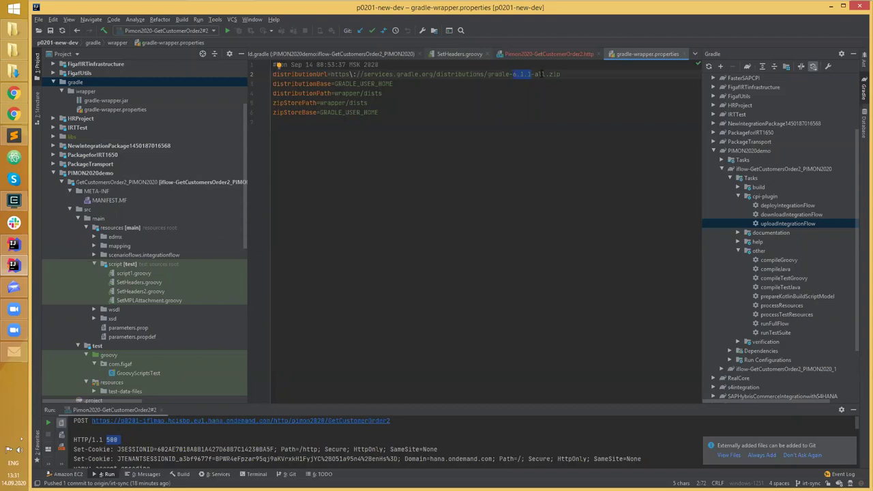
# - Clear the version selection in the gradle-wrapper.properties editor
pyautogui.click(543, 74)
pyautogui.click(14, 93)
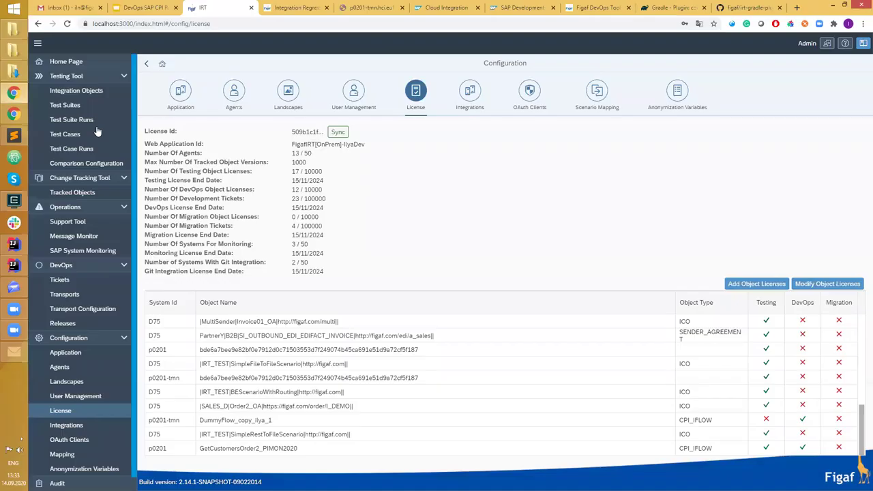
pyautogui.click(13, 114)
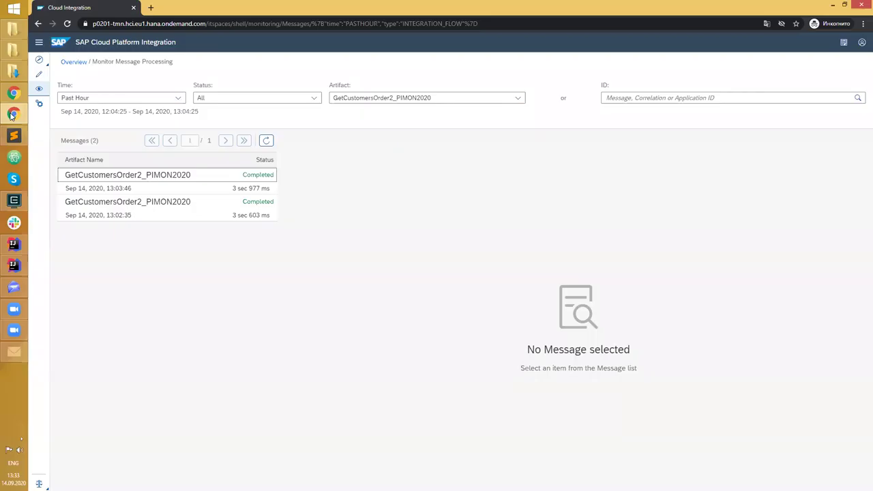
pyautogui.click(12, 93)
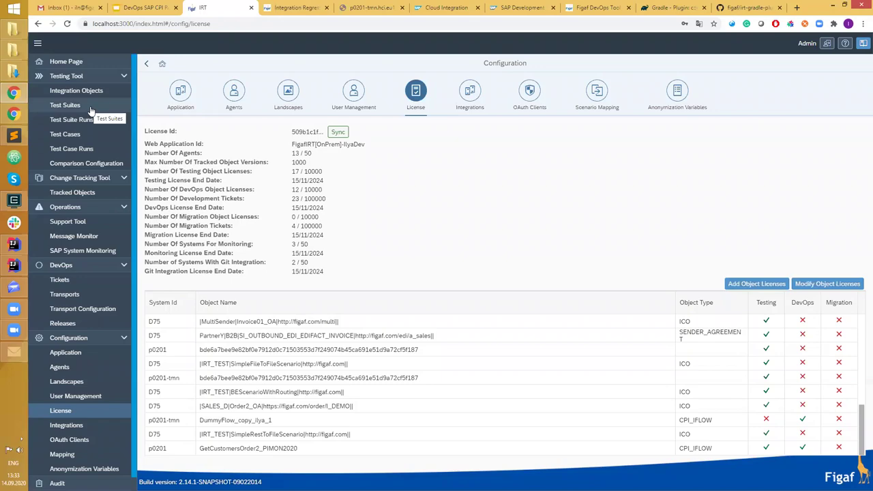
# - Open the newest GetCustomersOrder2_PIMON2020 test case, check its messages and information, then view its Testing Results
pyautogui.click(88, 135)
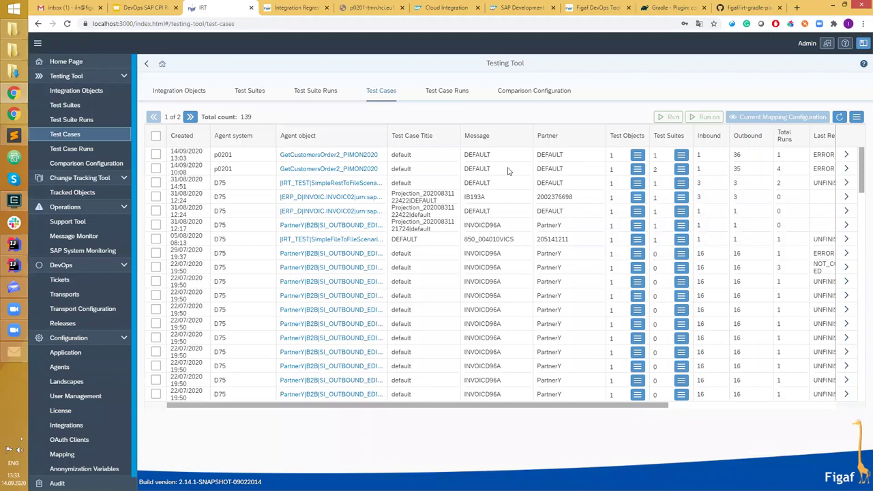
pyautogui.click(849, 157)
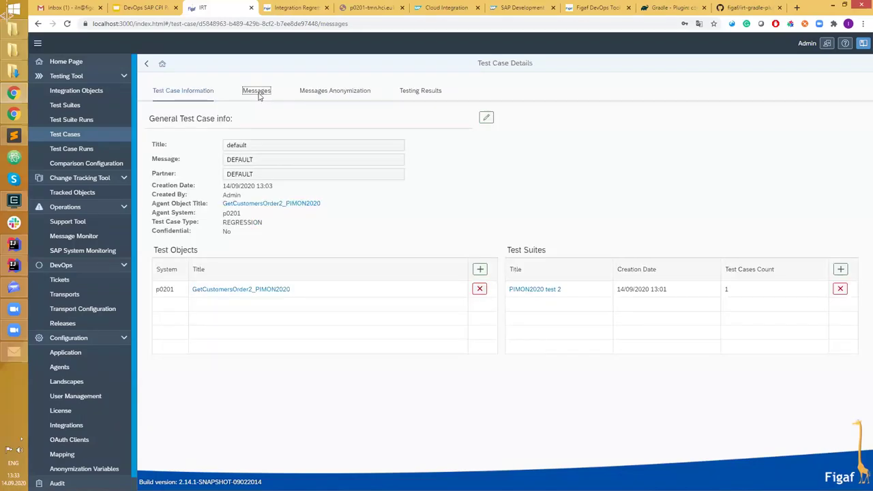
pyautogui.click(258, 94)
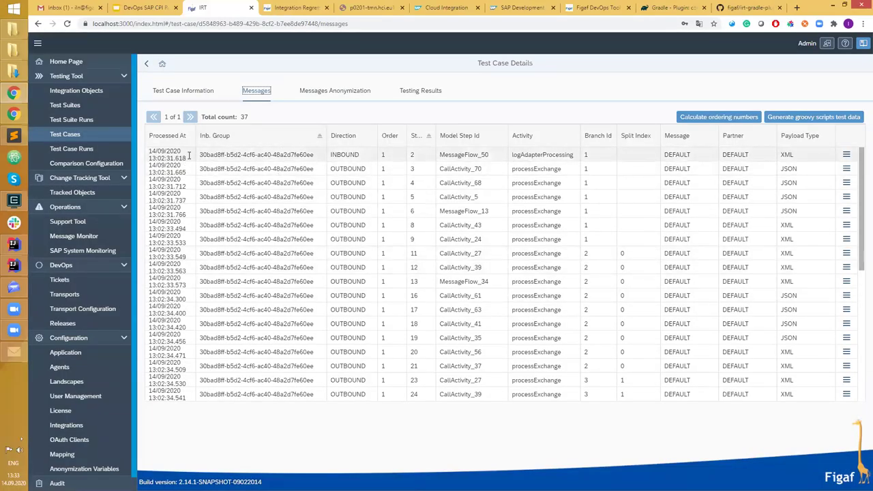
pyautogui.moveTo(202, 155); pyautogui.dragTo(195, 88)
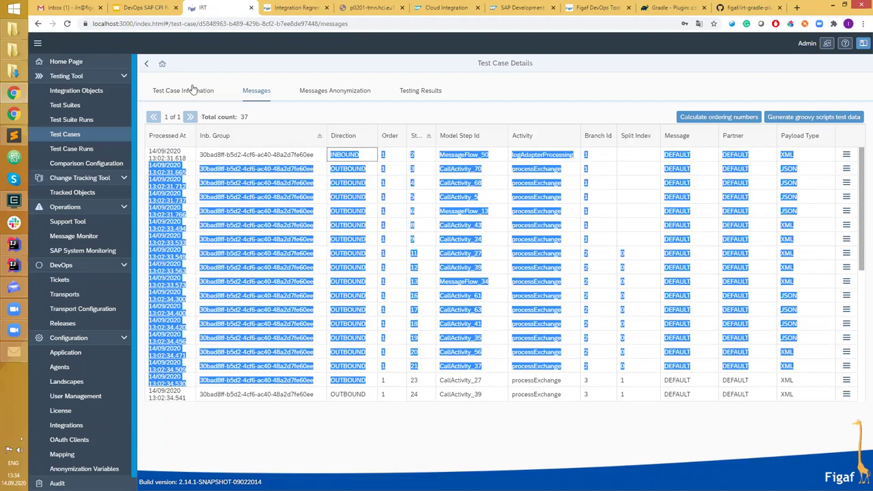
pyautogui.click(183, 90)
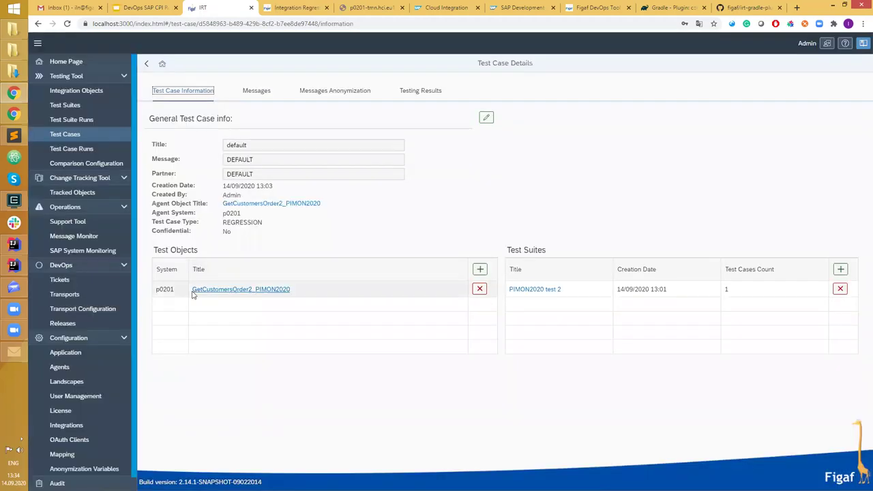
pyautogui.moveTo(306, 293); pyautogui.dragTo(179, 290)
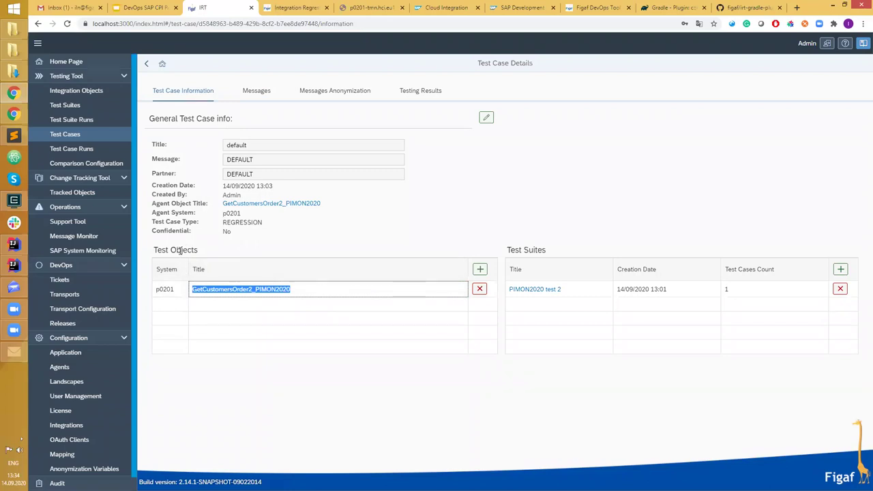
pyautogui.click(418, 91)
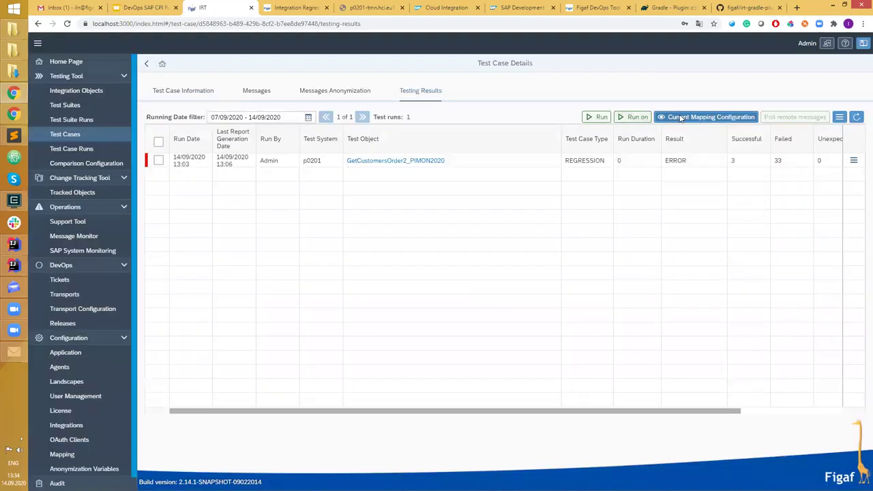
# - Review the test case's current mapping configuration with the object's mapped versions expanded
pyautogui.click(680, 117)
pyautogui.click(251, 206)
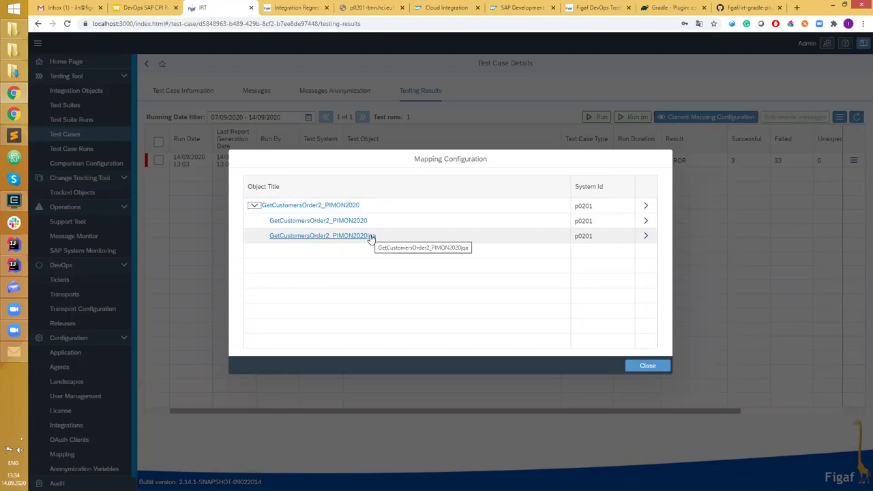
pyautogui.click(652, 366)
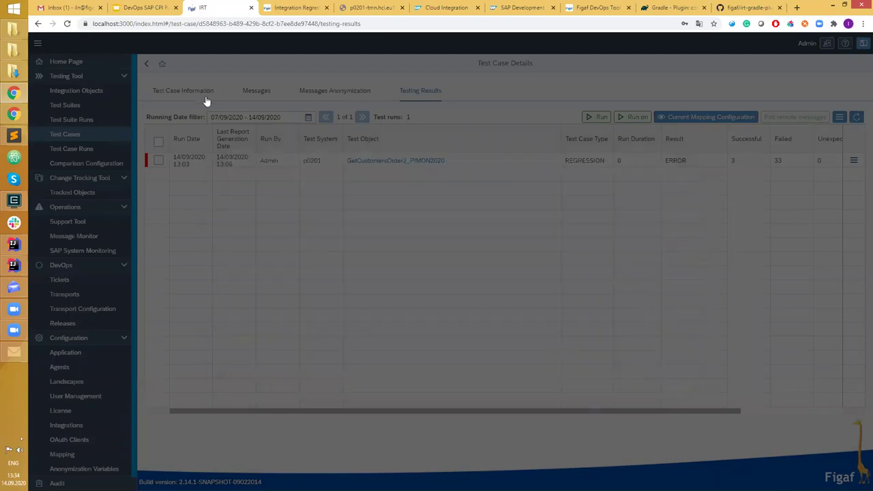
# - Revisit the test case information and messages, then bring up the Test Suite Runs list
pyautogui.click(205, 99)
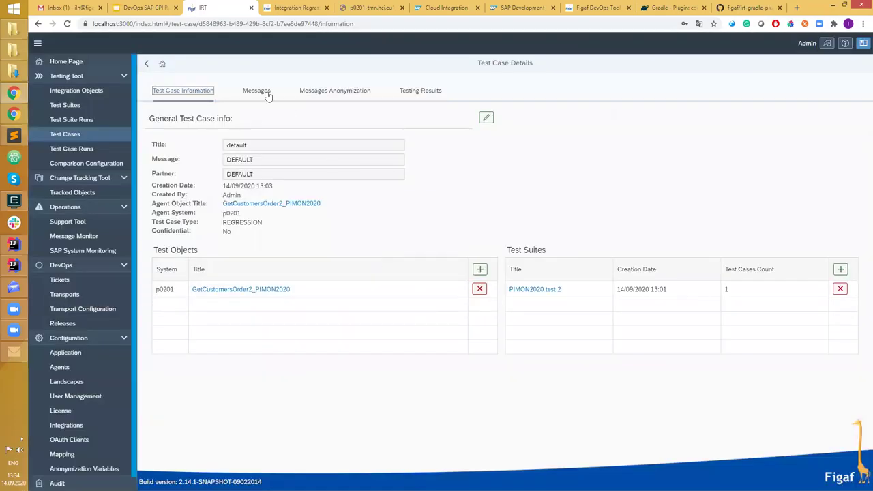
pyautogui.click(257, 92)
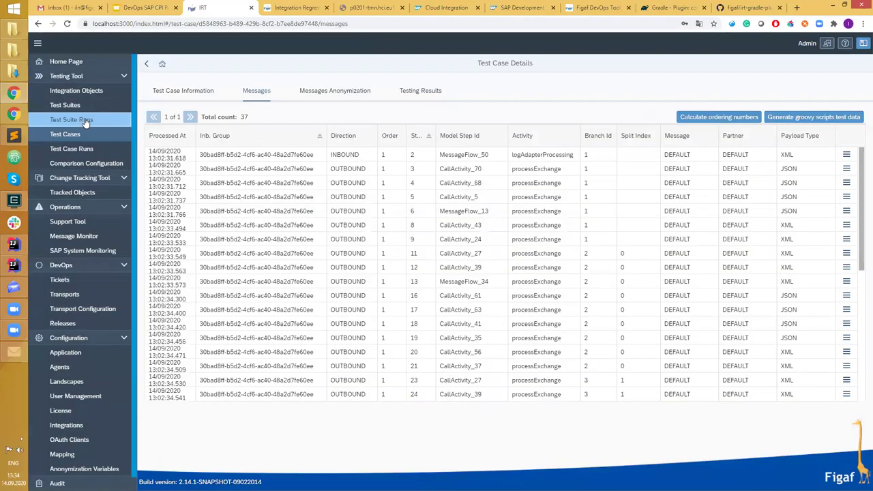
pyautogui.click(83, 120)
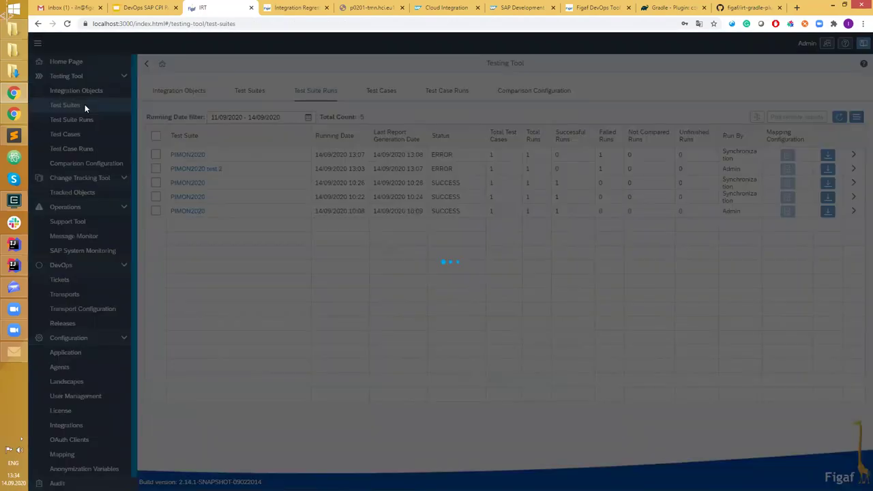
# - Browse the IRT-1755 test suite's started recordings, linked test cases, results history and last result
pyautogui.click(84, 106)
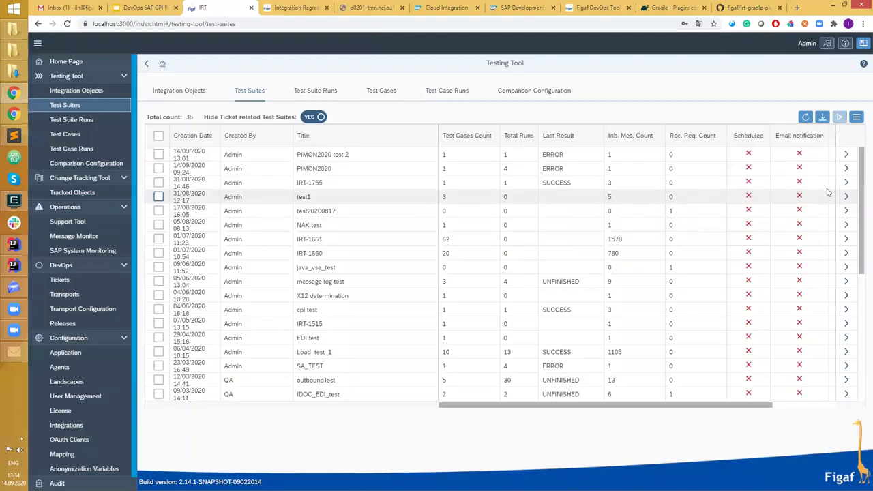
pyautogui.click(846, 196)
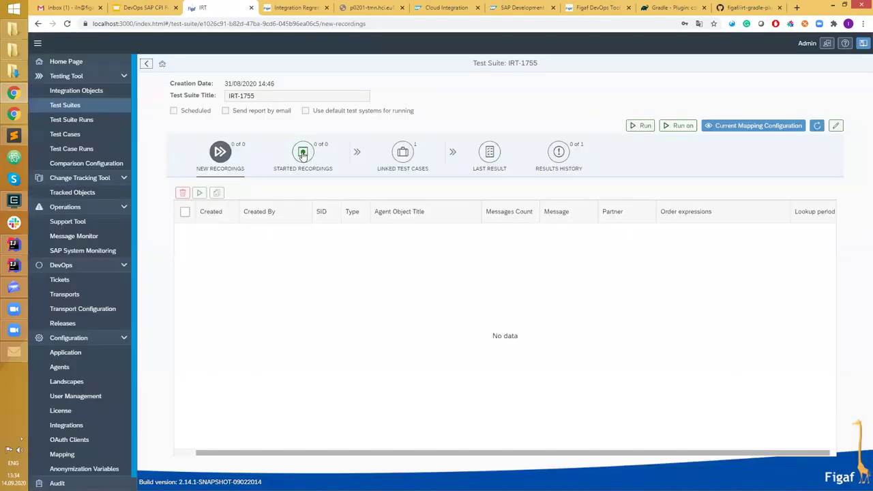
pyautogui.click(303, 154)
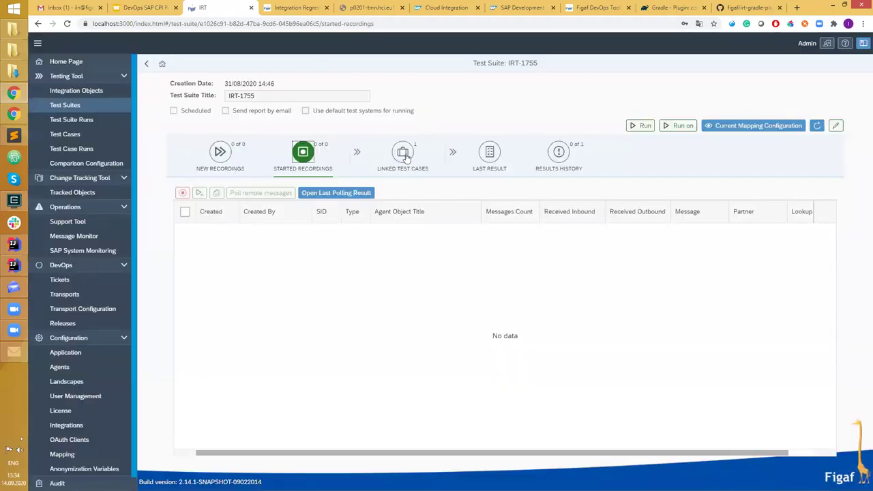
pyautogui.click(403, 154)
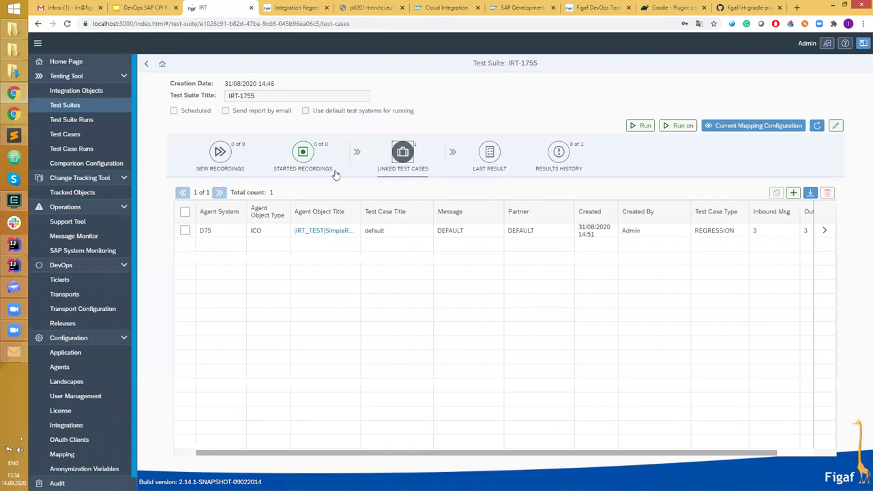
pyautogui.click(559, 158)
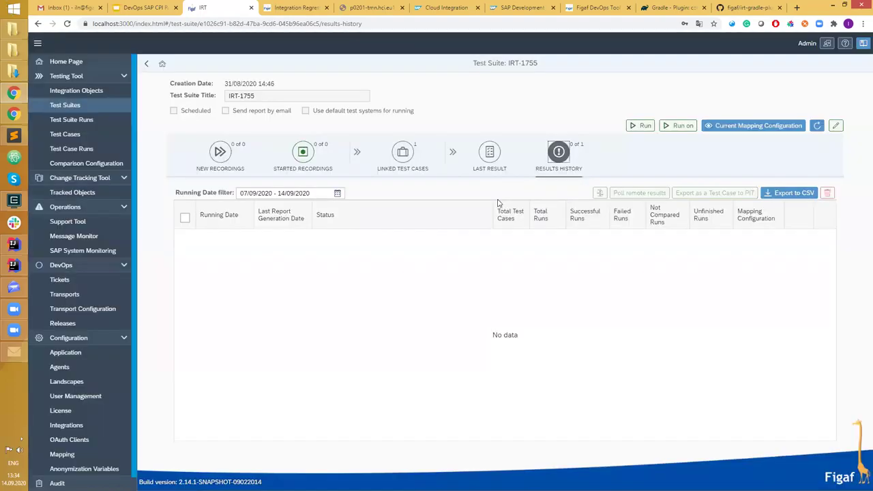
pyautogui.click(490, 155)
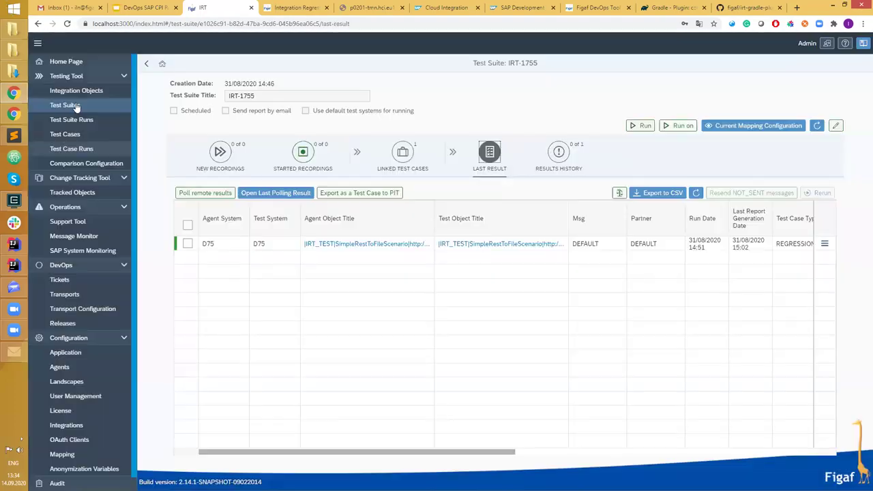
pyautogui.click(65, 105)
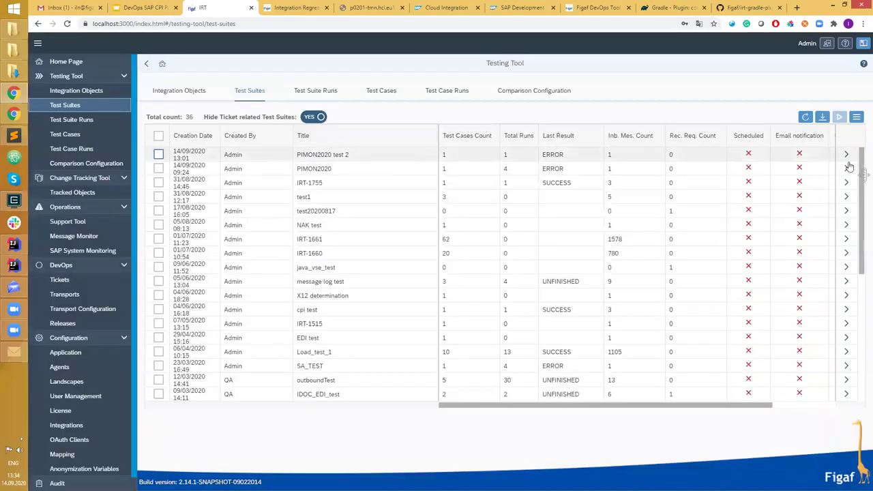
# - Open the PIMON2020 suite's Results History and download the report for its ERROR run
pyautogui.click(847, 169)
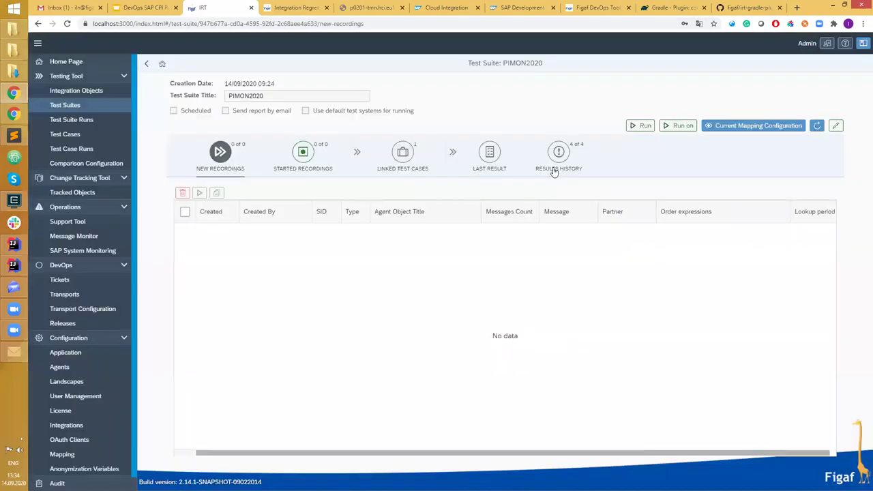
pyautogui.click(553, 171)
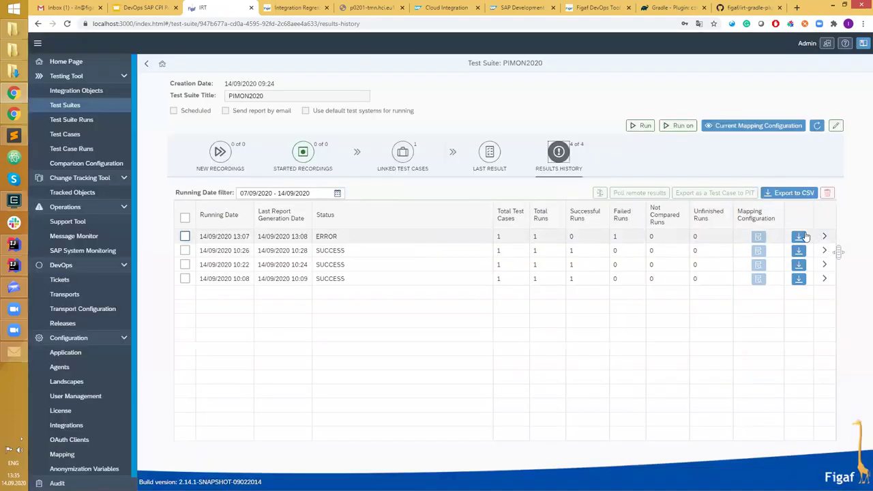
pyautogui.click(804, 236)
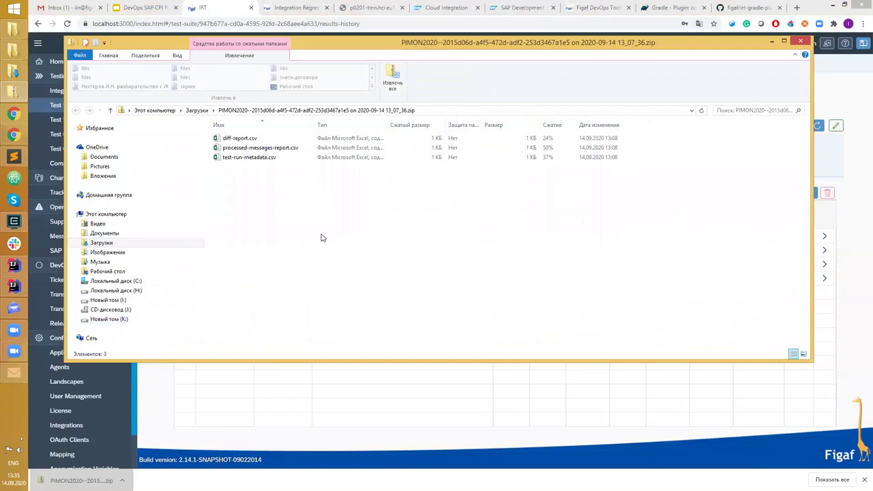
# - Open test-run-metadata.csv from the downloaded report zip in Excel
pyautogui.doubleClick(250, 159)
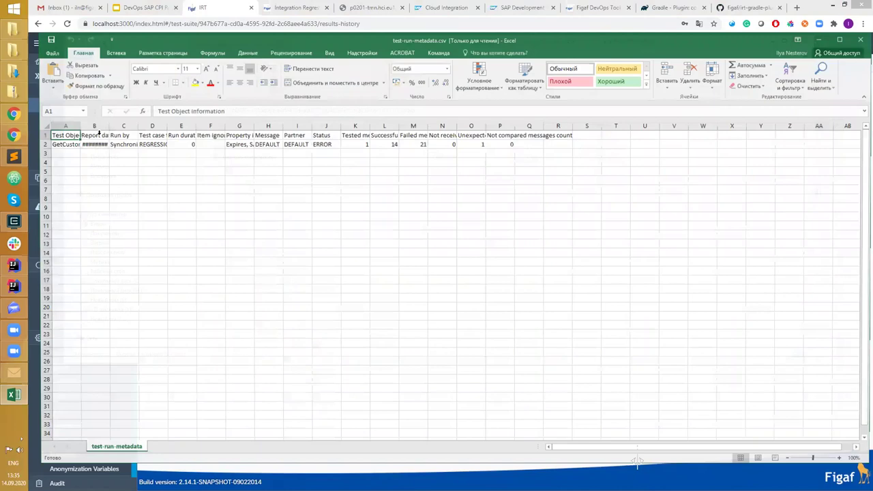
# - Widen columns A, B and F, and read the ignore-expression cells F2 and G2
pyautogui.moveTo(81, 125); pyautogui.dragTo(168, 126)
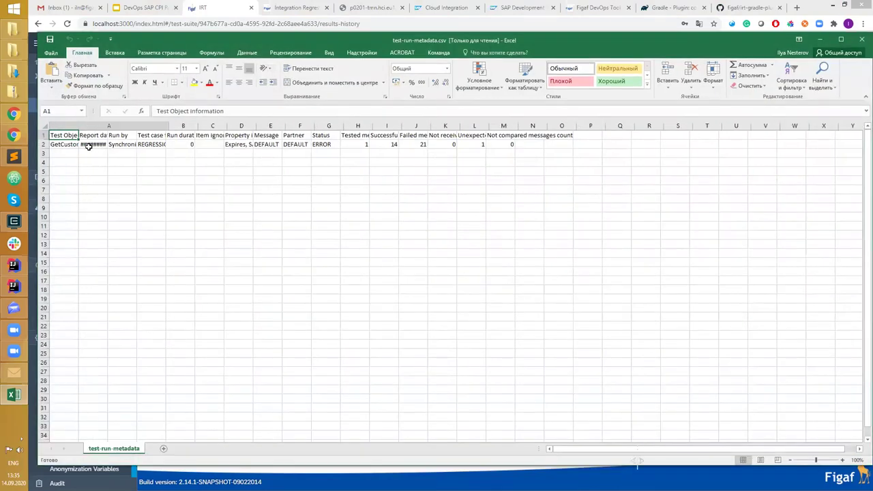
pyautogui.moveTo(227, 126); pyautogui.dragTo(241, 125)
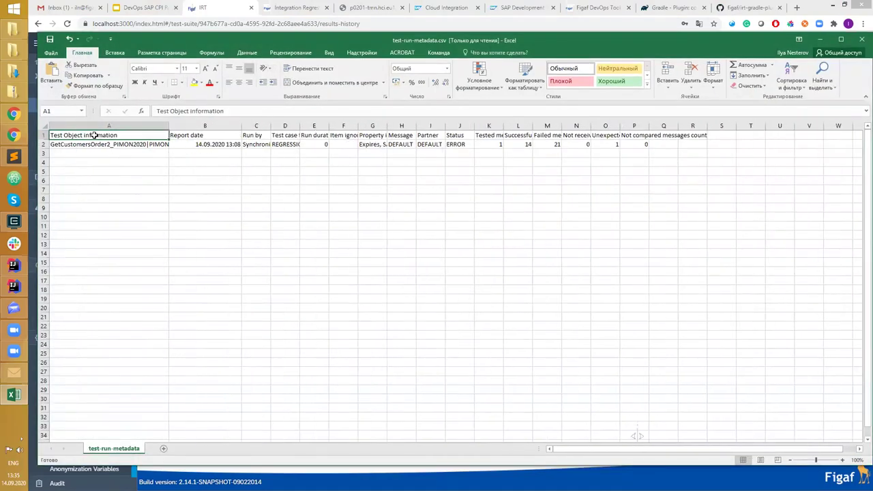
pyautogui.moveTo(357, 125); pyautogui.dragTo(605, 124)
pyautogui.click(403, 145)
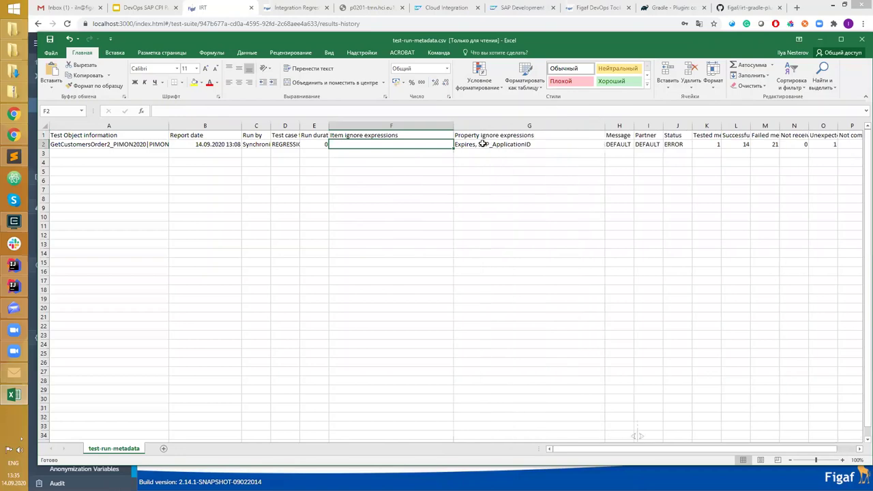
pyautogui.click(497, 144)
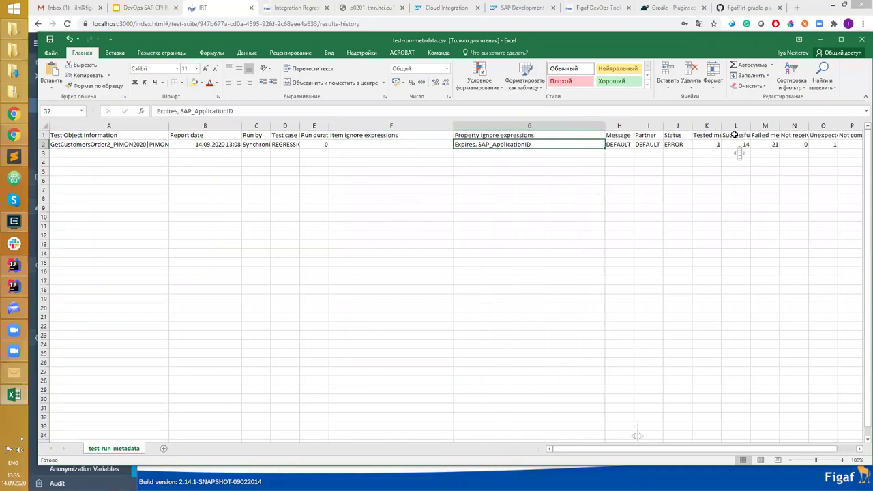
# - Widen columns K and M, check the message counts in columns L–O, then close the workbook
pyautogui.moveTo(720, 126); pyautogui.dragTo(733, 126)
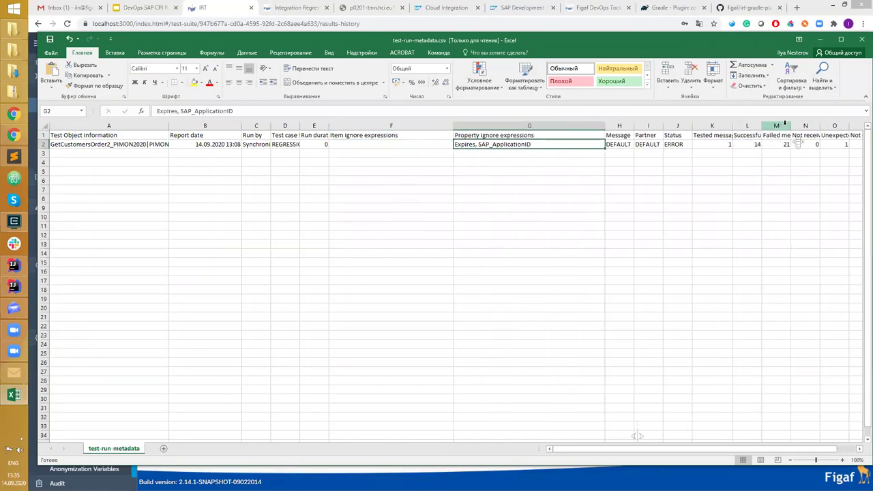
pyautogui.moveTo(792, 126); pyautogui.dragTo(806, 126)
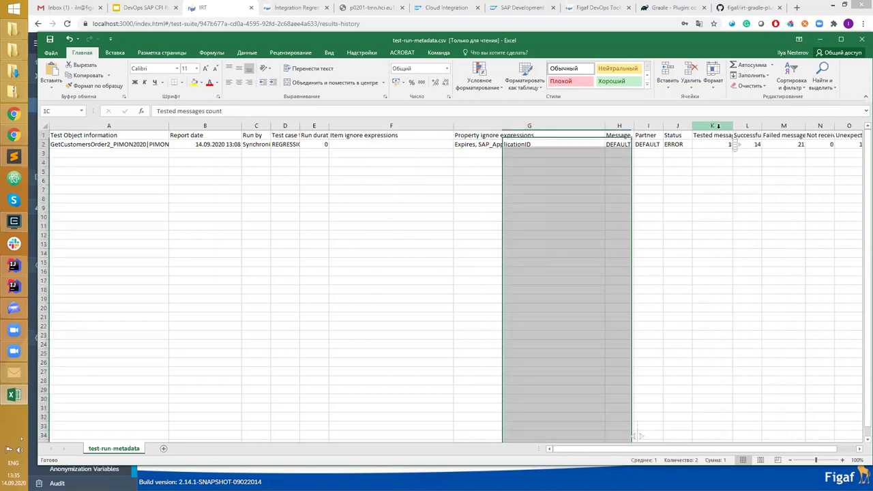
pyautogui.click(747, 125)
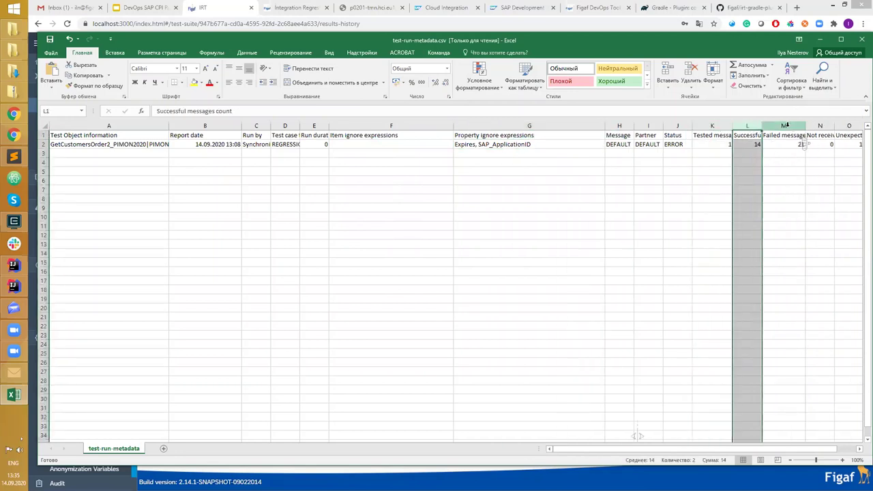
pyautogui.click(786, 125)
pyautogui.click(822, 125)
pyautogui.click(848, 126)
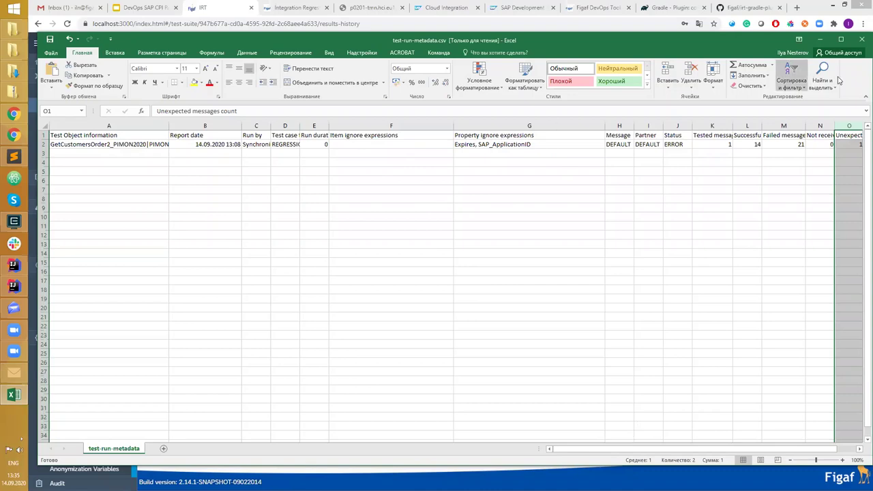
pyautogui.click(861, 40)
# - Discard the metadata edits, then open processed-messages-report.csv, widen column C and close without saving
pyautogui.click(451, 261)
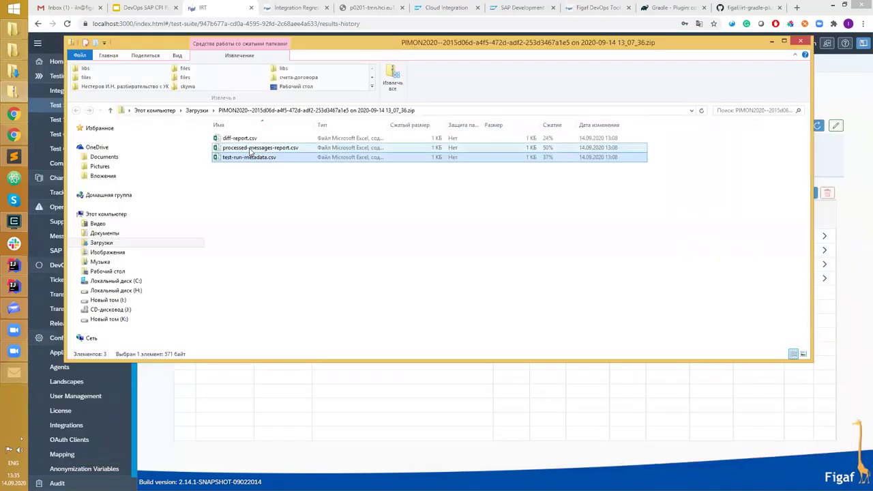
pyautogui.click(250, 147)
pyautogui.doubleClick(251, 151)
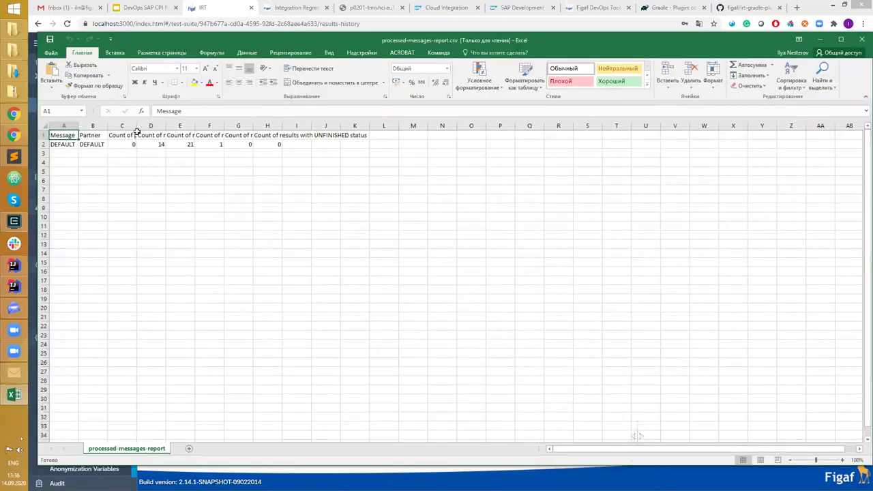
pyautogui.moveTo(136, 125); pyautogui.dragTo(245, 126)
pyautogui.click(862, 39)
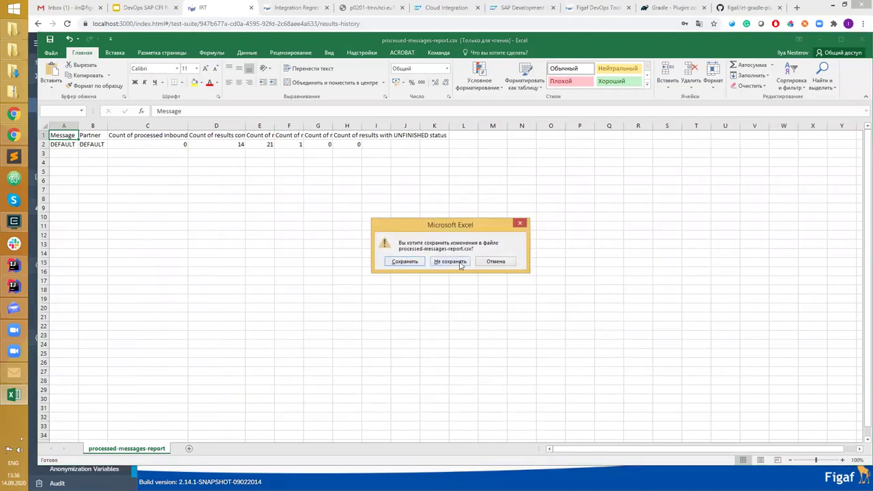
pyautogui.click(450, 261)
# - Reopen processed-messages-report.csv to check the Message, Partner and DEFAULT cells, then view the header-only diff-report.csv
pyautogui.doubleClick(351, 147)
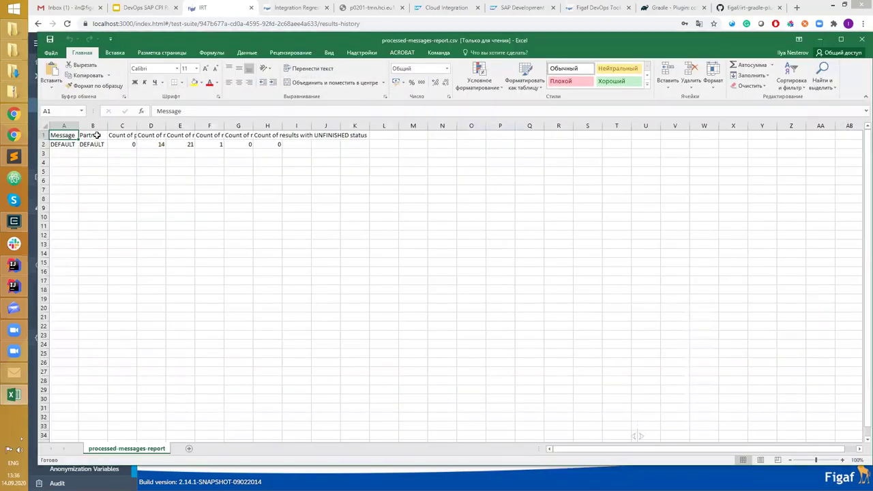
pyautogui.click(96, 135)
pyautogui.click(63, 135)
pyautogui.click(64, 144)
pyautogui.click(68, 136)
pyautogui.click(86, 135)
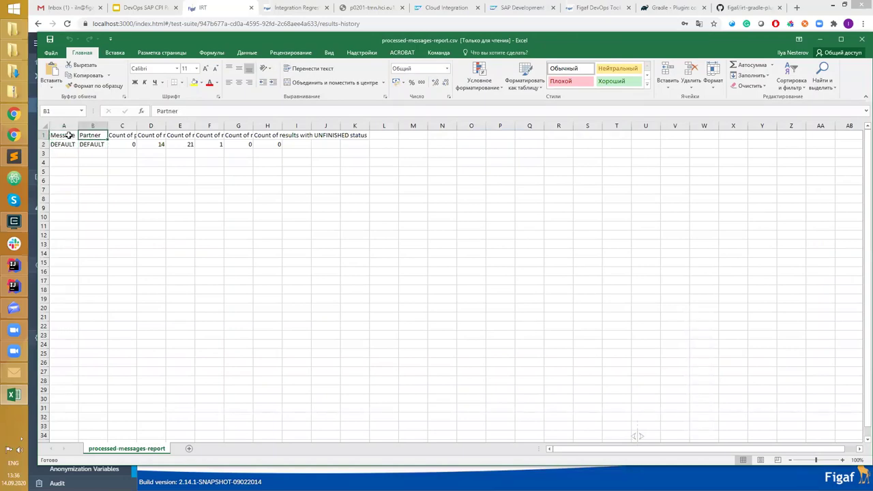
pyautogui.click(860, 42)
pyautogui.doubleClick(242, 138)
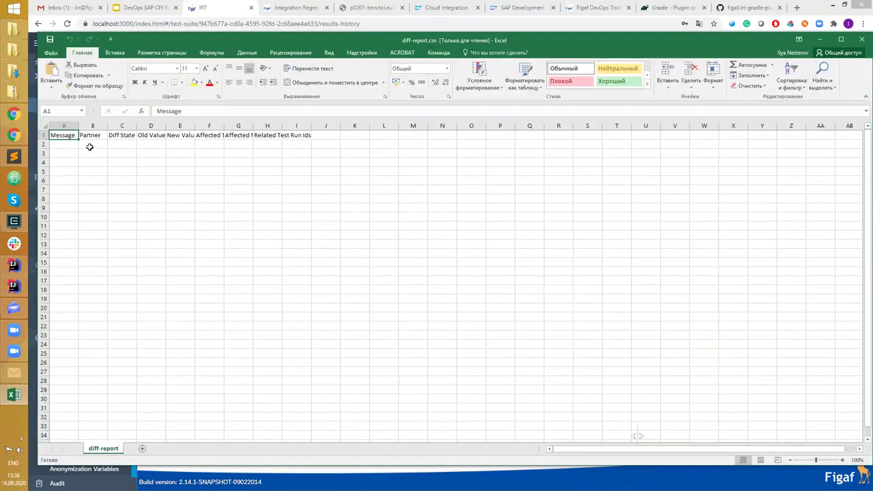
pyautogui.click(861, 39)
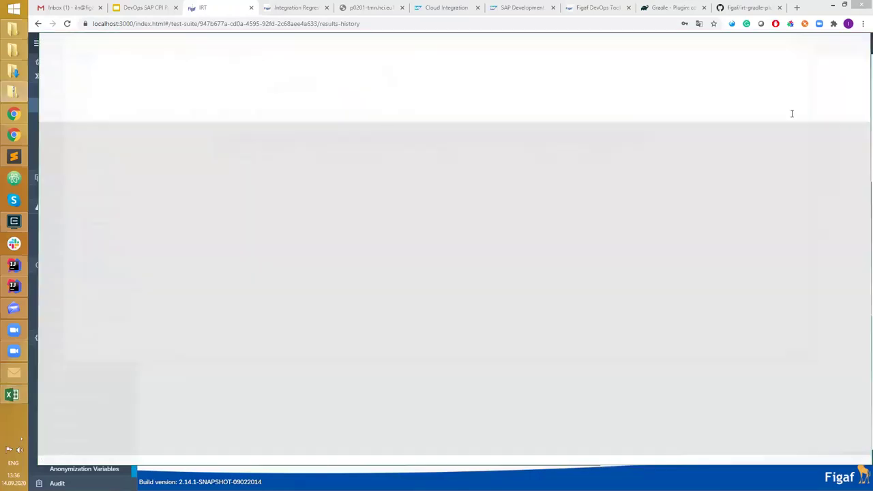
# - Return to Test Suite Runs and set the Running Date filter to 01/07/2020–14/09/2020
pyautogui.click(806, 42)
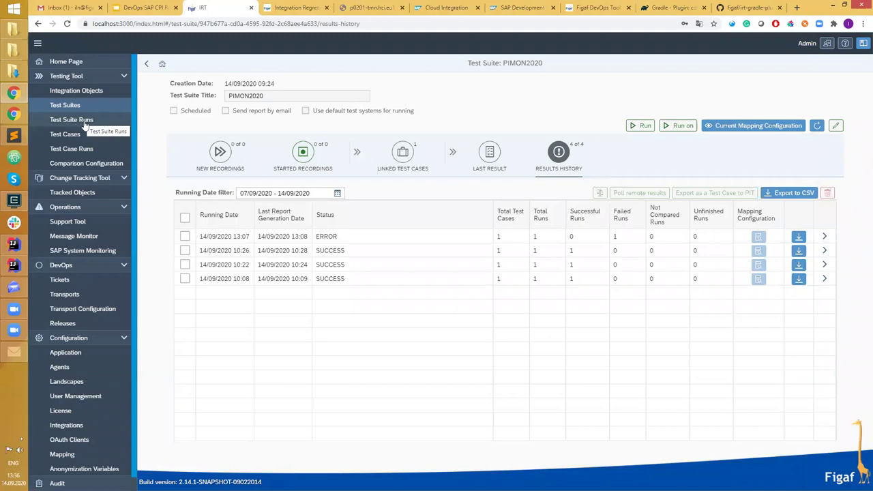
pyautogui.click(83, 121)
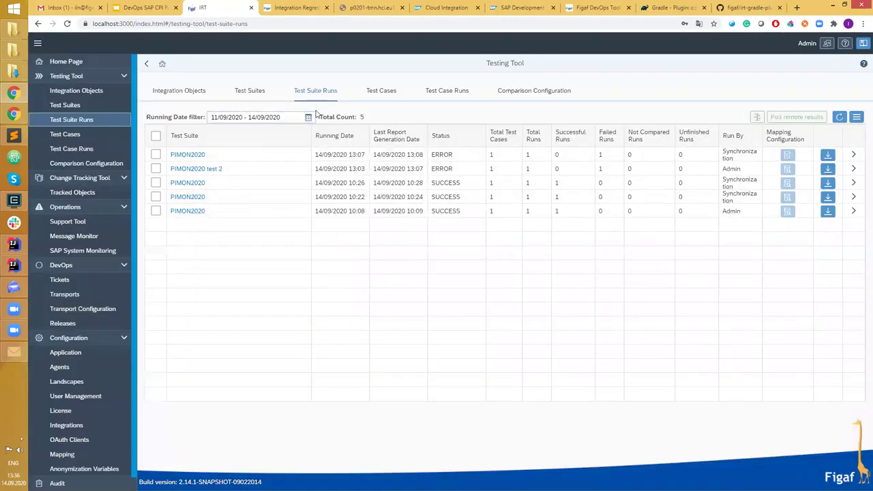
pyautogui.click(269, 118)
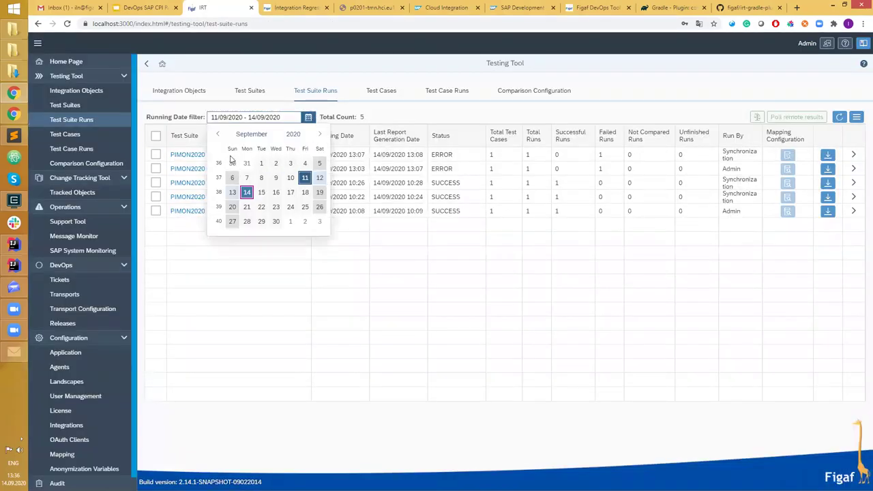
pyautogui.click(232, 163)
pyautogui.click(247, 193)
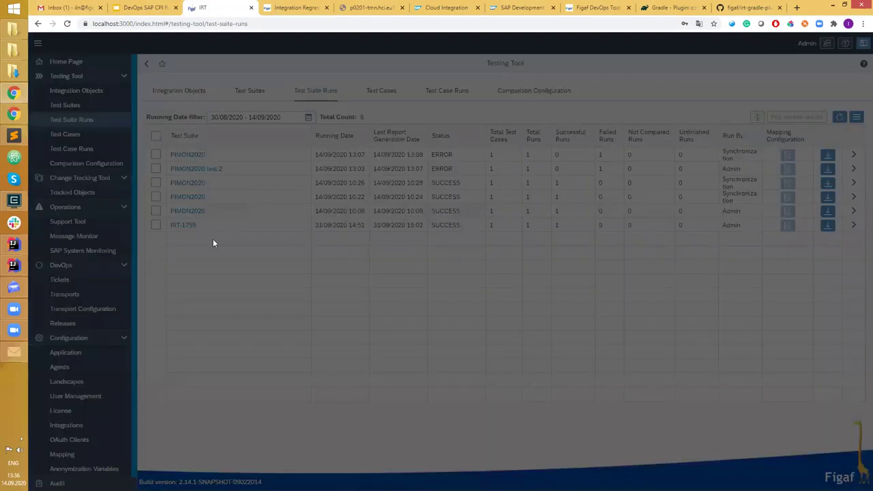
pyautogui.click(307, 117)
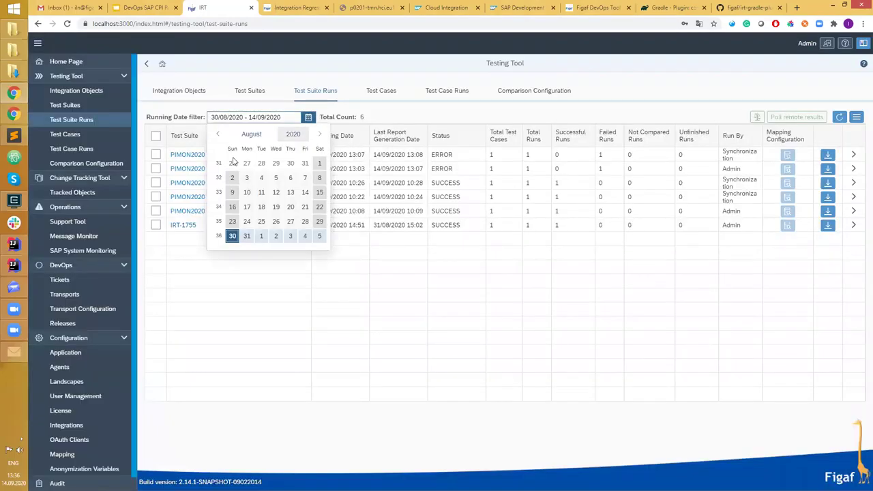
pyautogui.click(217, 133)
pyautogui.click(321, 135)
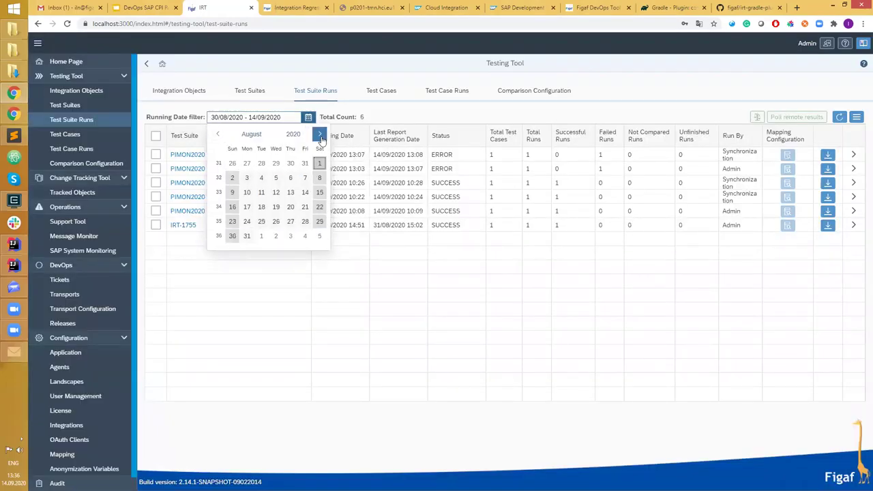
pyautogui.click(321, 135)
pyautogui.click(248, 191)
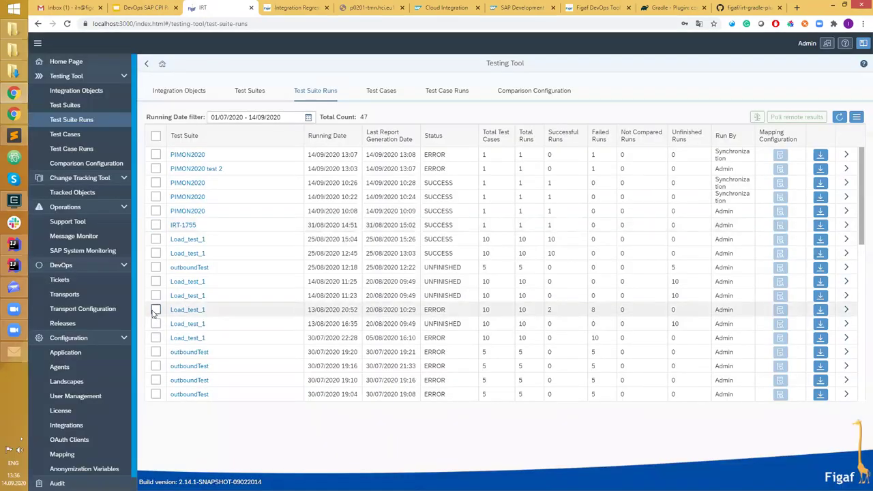
# - Mark the Load_test_1 and outboundTest ERROR runs and download their Diff Report CSV
pyautogui.click(155, 309)
pyautogui.click(155, 352)
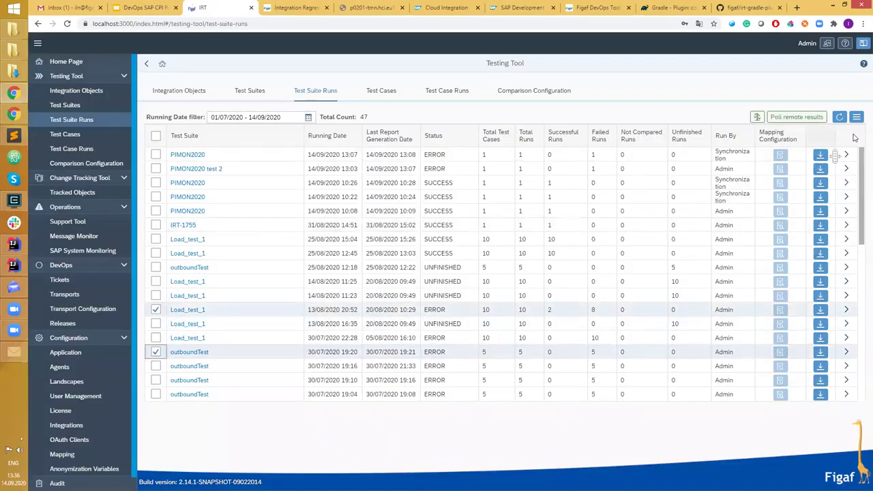
pyautogui.click(857, 117)
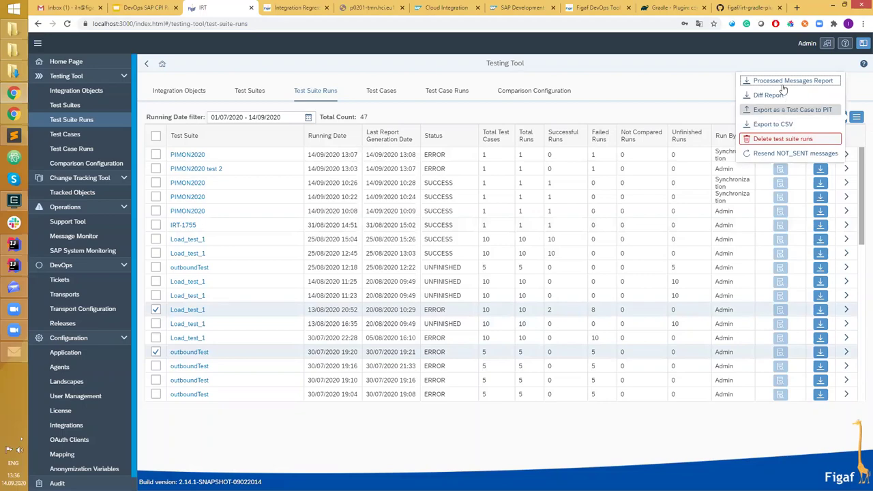
pyautogui.click(769, 95)
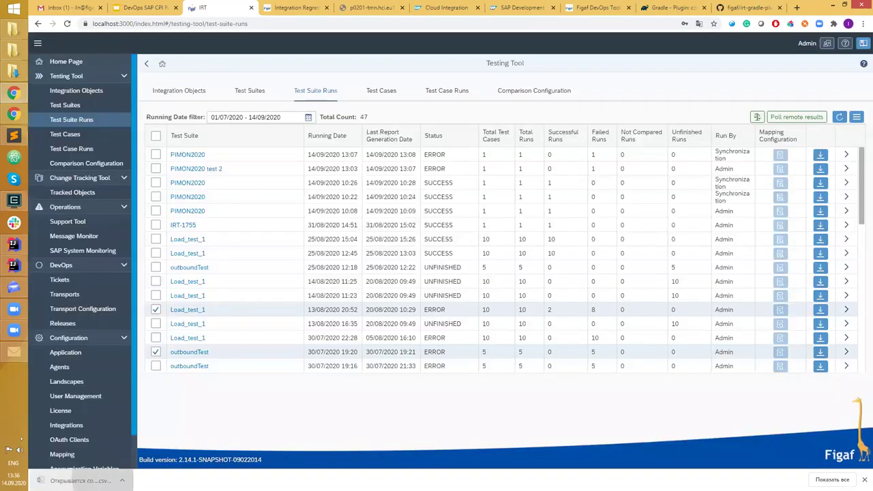
pyautogui.click(69, 480)
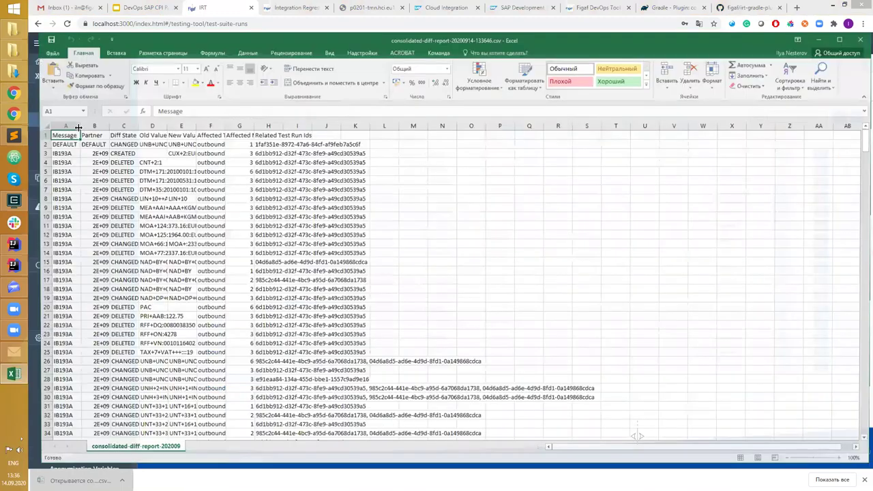
# - Autofit columns A–B, widen Diff State, New Value and Affected Messages, inspect G3 and H3, then close
pyautogui.doubleClick(123, 126)
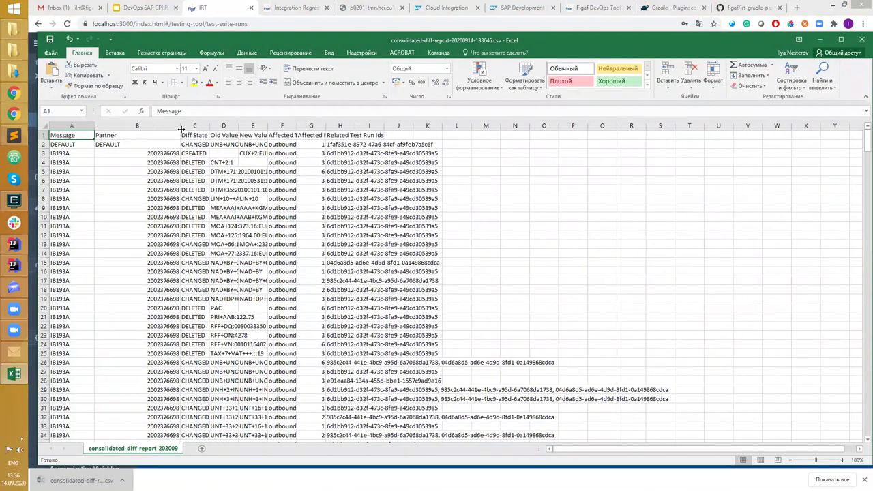
pyautogui.moveTo(212, 126); pyautogui.dragTo(269, 127)
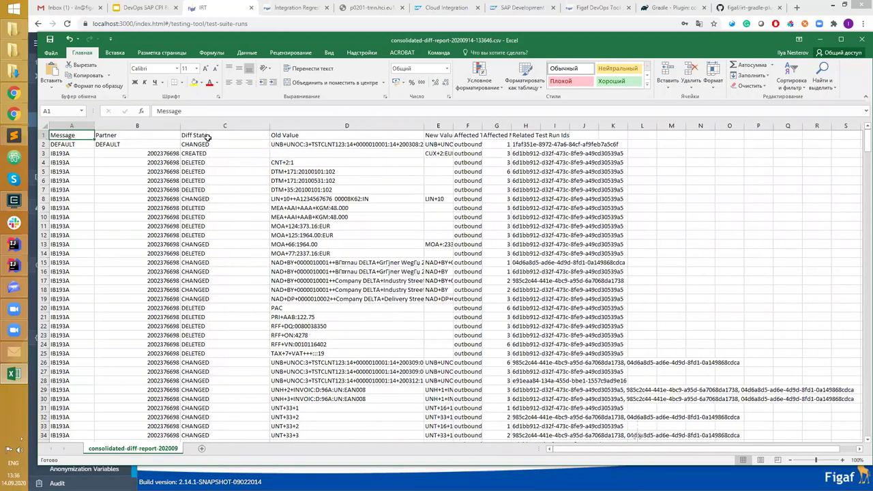
pyautogui.moveTo(454, 126); pyautogui.dragTo(652, 125)
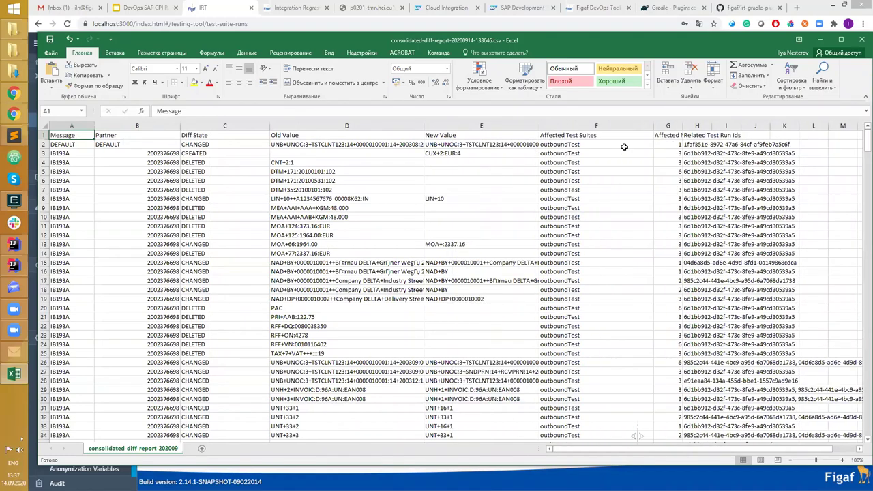
pyautogui.click(580, 145)
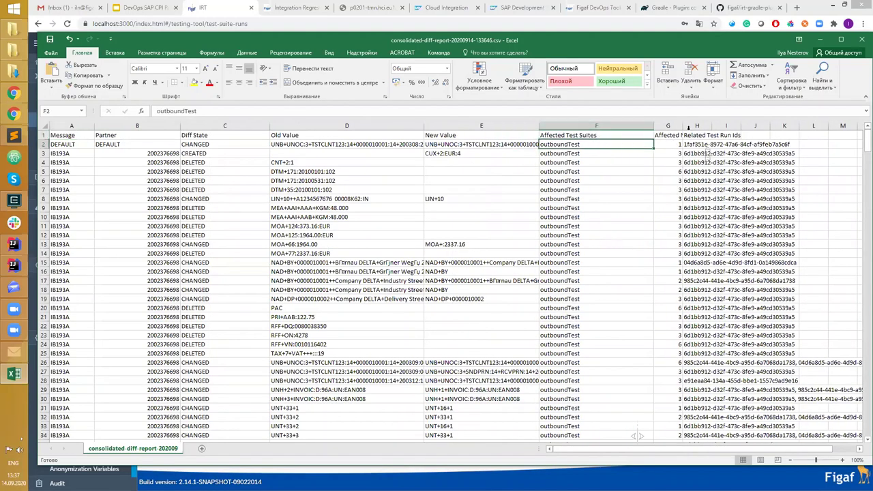
pyautogui.moveTo(682, 125); pyautogui.dragTo(729, 126)
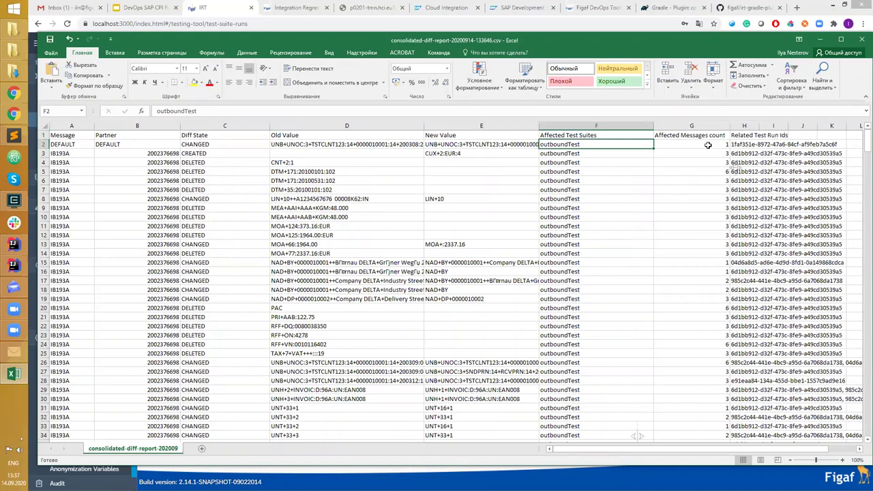
pyautogui.click(686, 156)
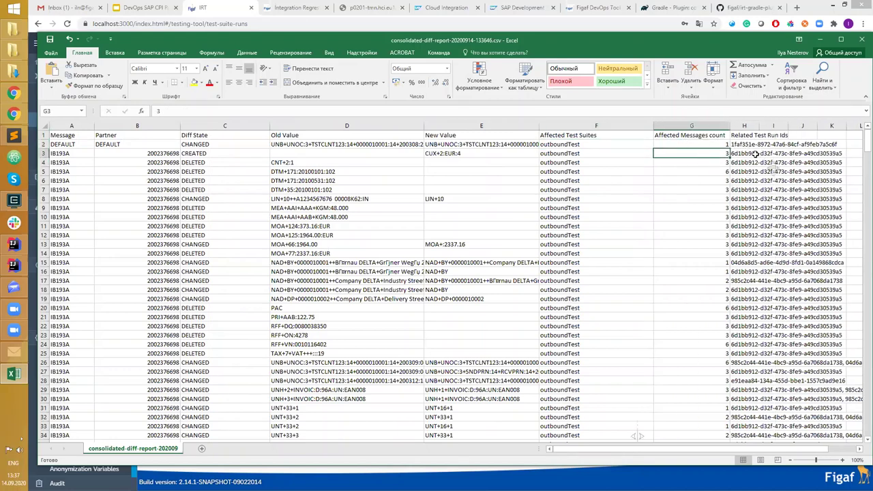
pyautogui.click(756, 152)
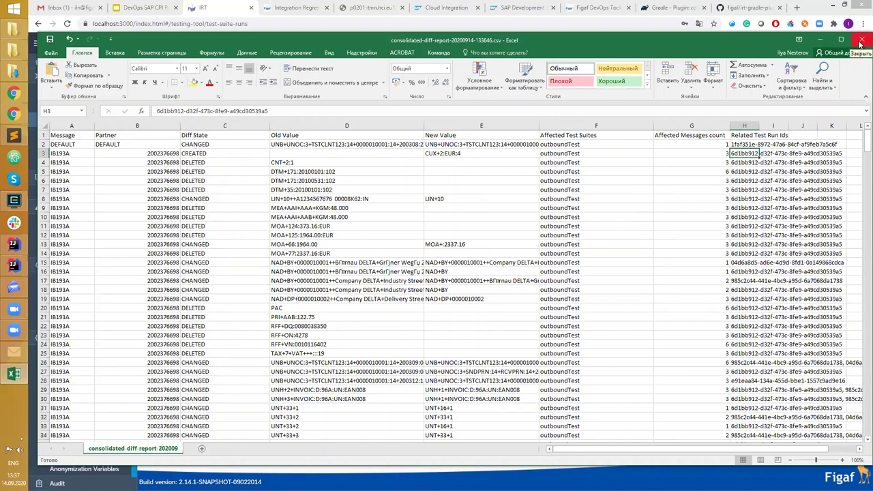
pyautogui.click(861, 43)
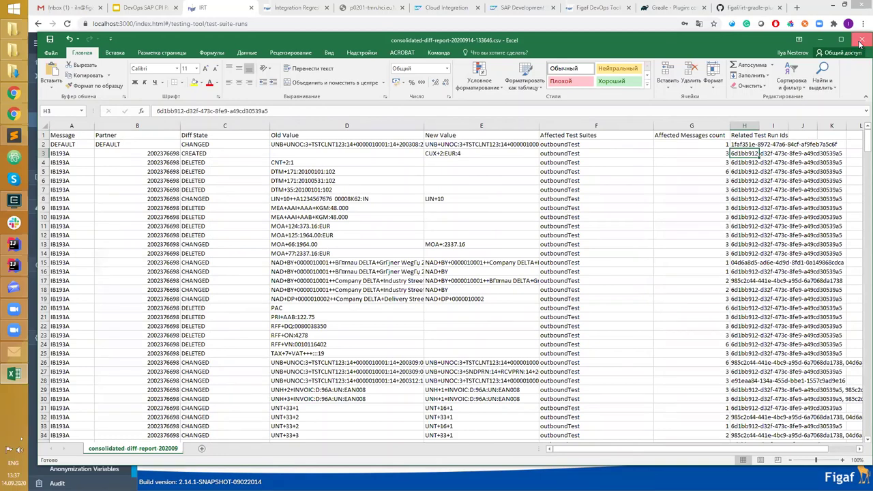
# - Close the diff report in Excel without saving the column changes (Не сохранять)
pyautogui.click(447, 262)
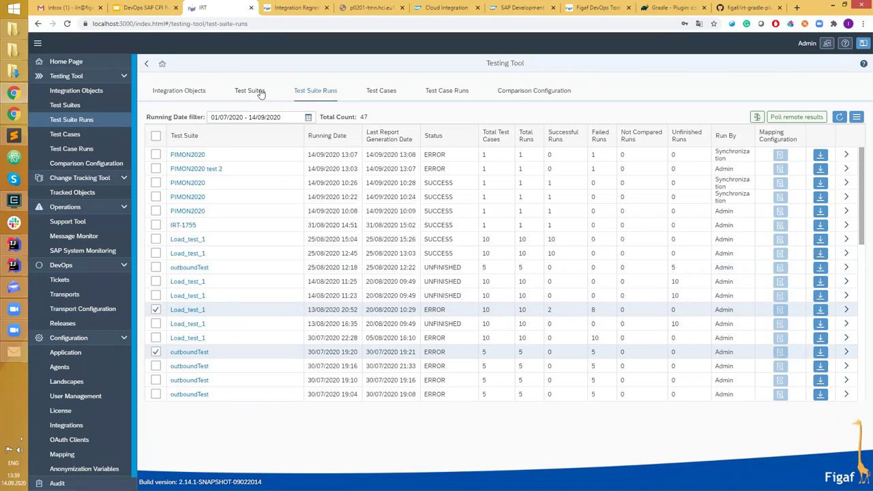
# - Browse DevOps Tickets and Transports, check ISSUE-28, then open ticket ISSUE-27 (PIMON2020_test)
pyautogui.click(77, 281)
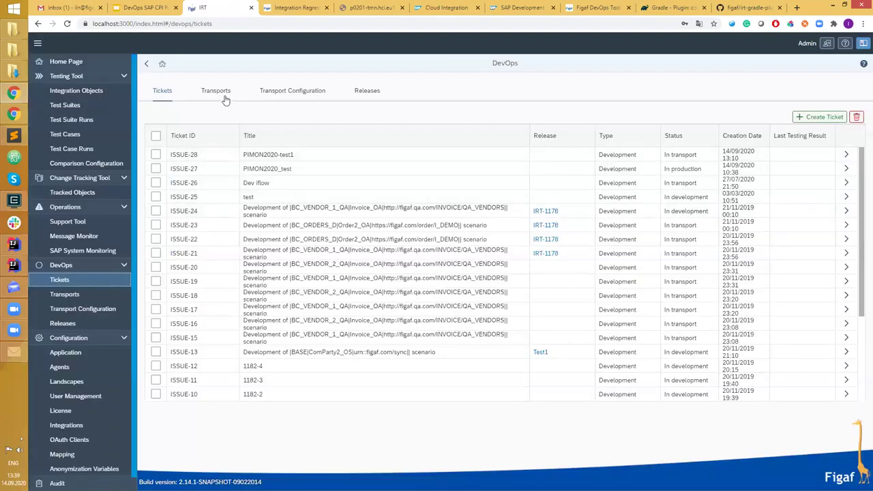
pyautogui.click(226, 94)
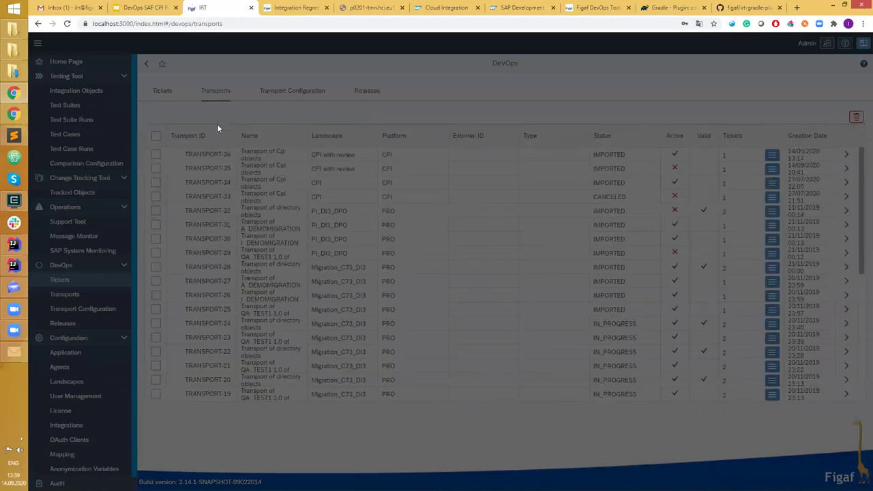
pyautogui.click(164, 91)
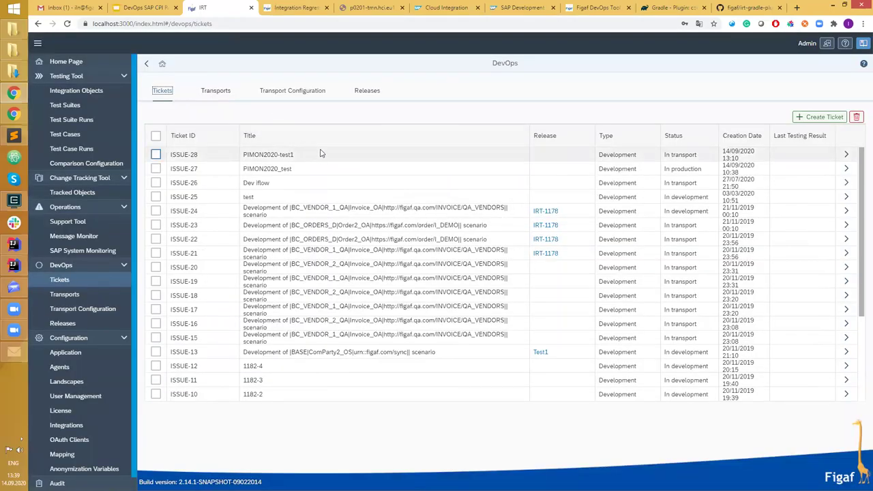
pyautogui.click(847, 156)
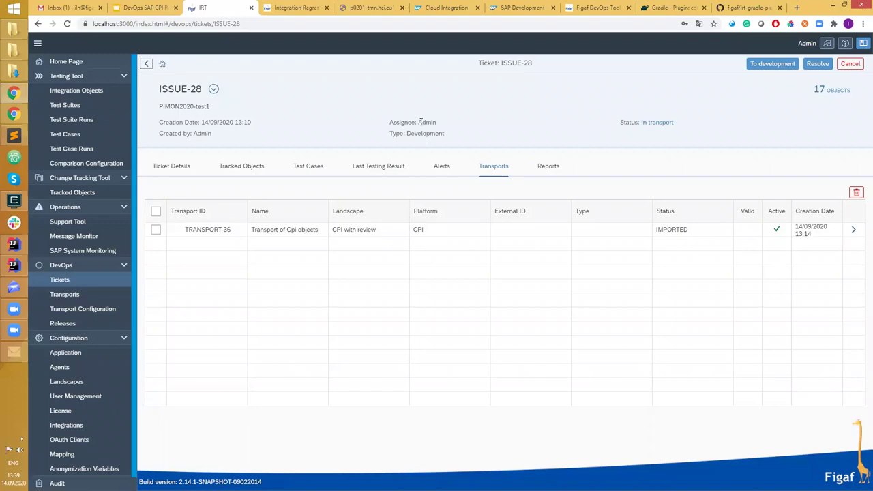
pyautogui.click(87, 280)
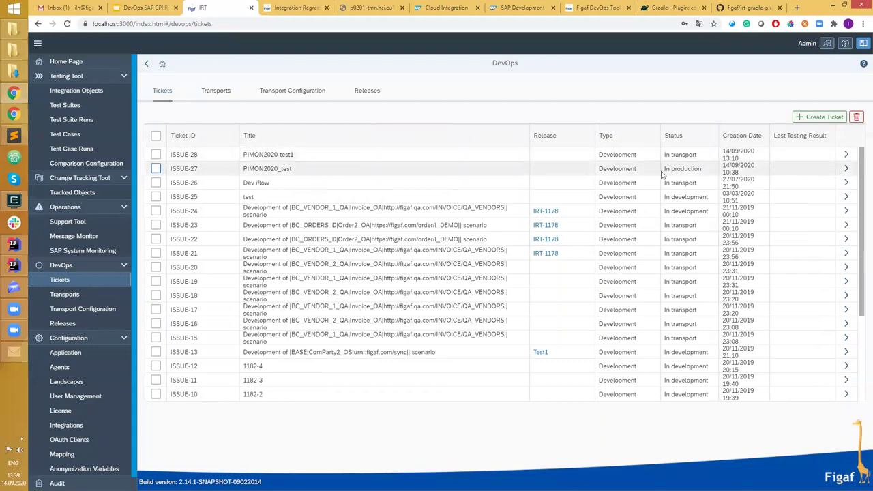
pyautogui.click(845, 168)
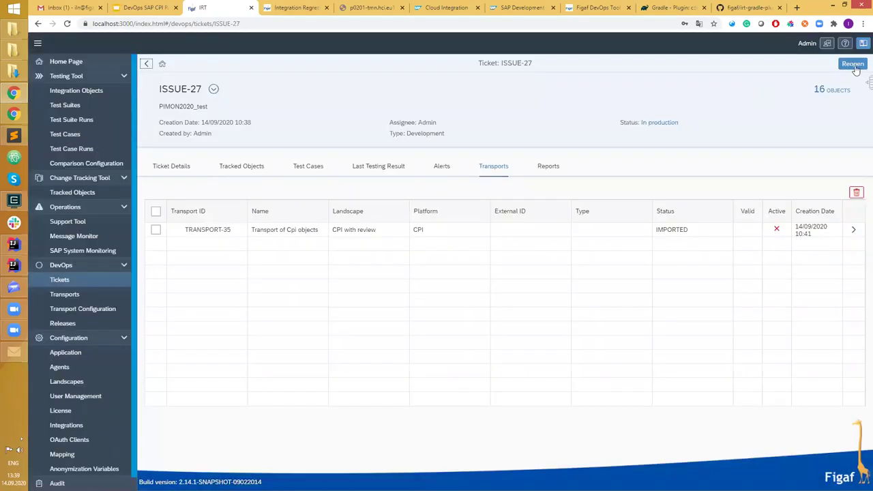
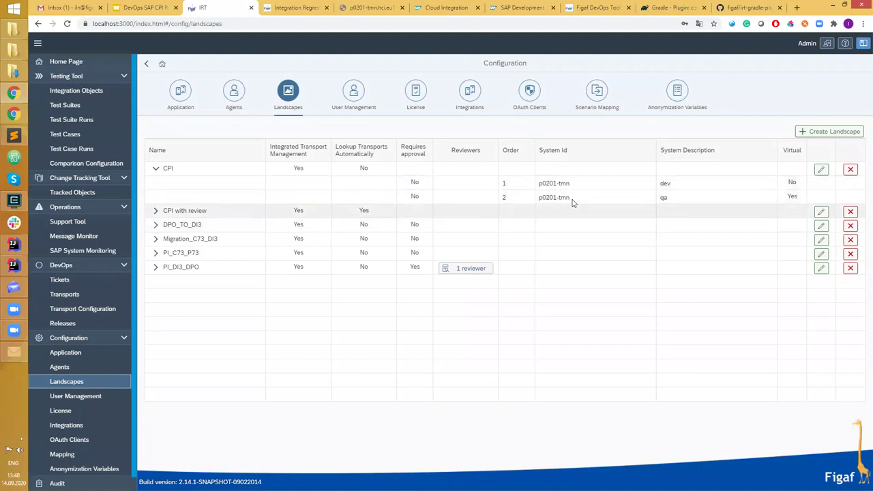
# - Select the qa system's System Id p0201-tmn in the CPI landscape, then open SAP System Monitoring
pyautogui.click(565, 198)
pyautogui.moveTo(570, 197); pyautogui.dragTo(537, 197)
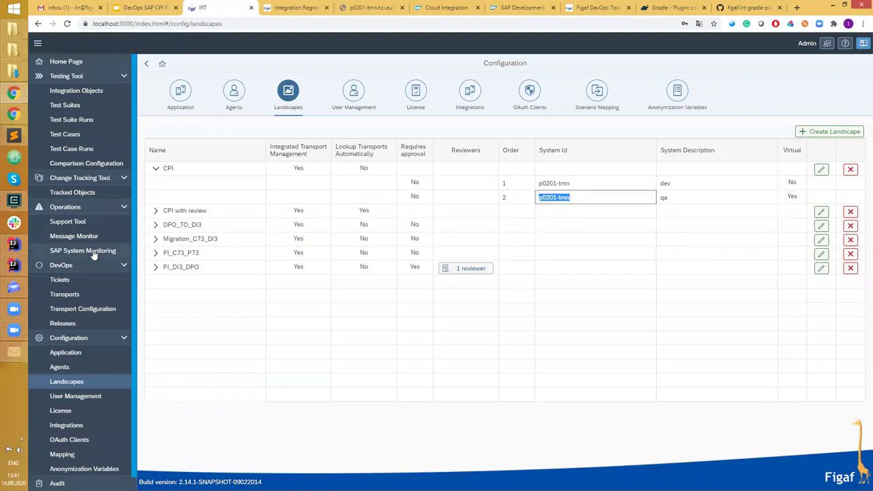
pyautogui.click(93, 251)
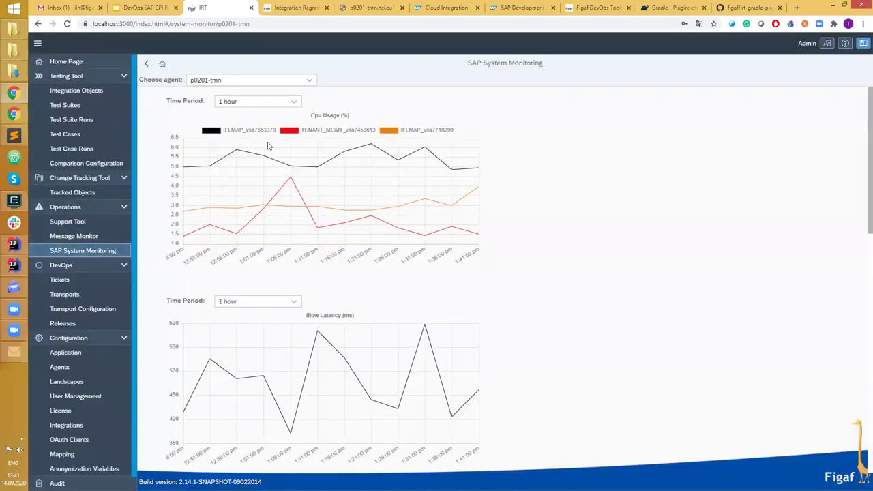
# - Scroll through p0201-tmn's CPU usage, memory, iFlow latency and processed-message charts
pyautogui.scroll(-6, 278, 220)
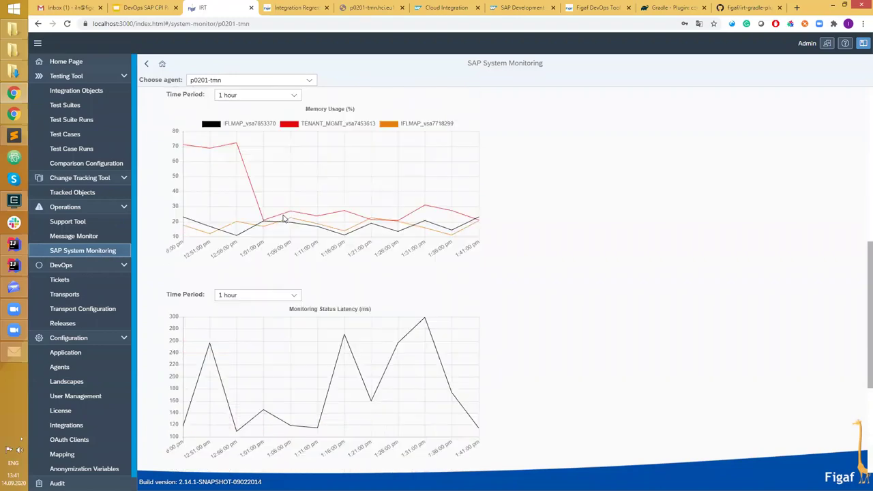
pyautogui.scroll(-4, 293, 239)
pyautogui.scroll(2, 290, 330)
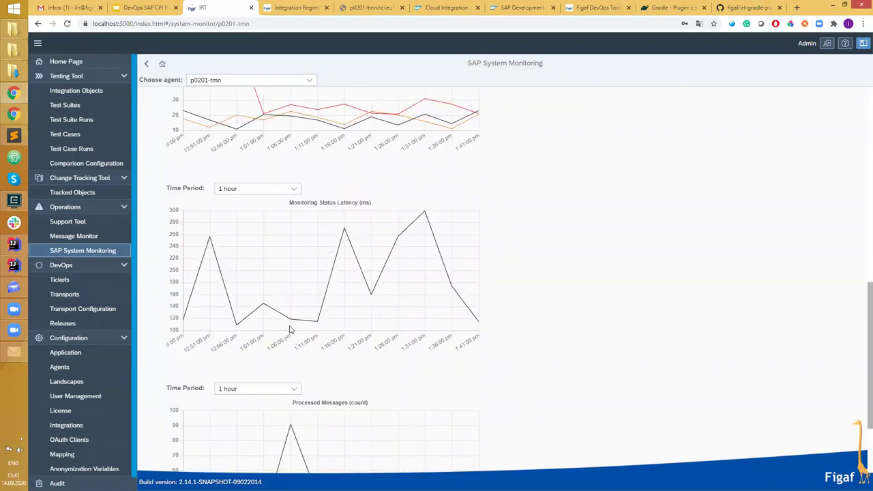
pyautogui.scroll(8, 289, 330)
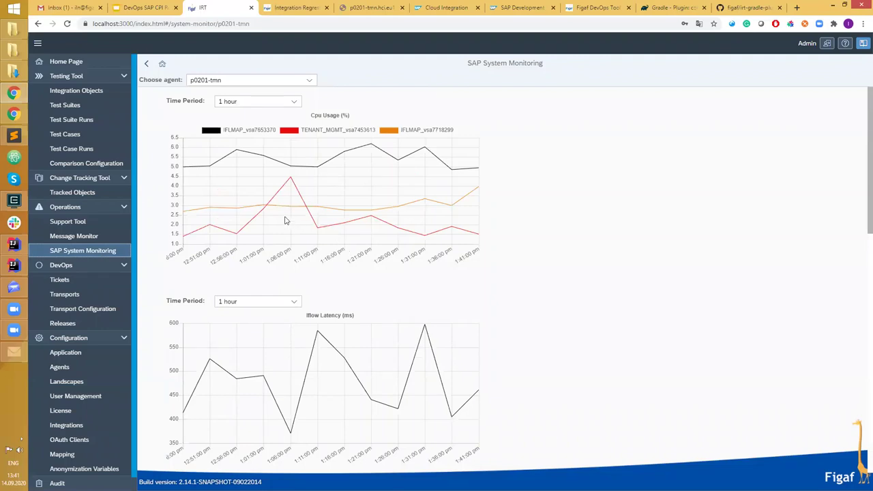
pyautogui.scroll(-3, 312, 232)
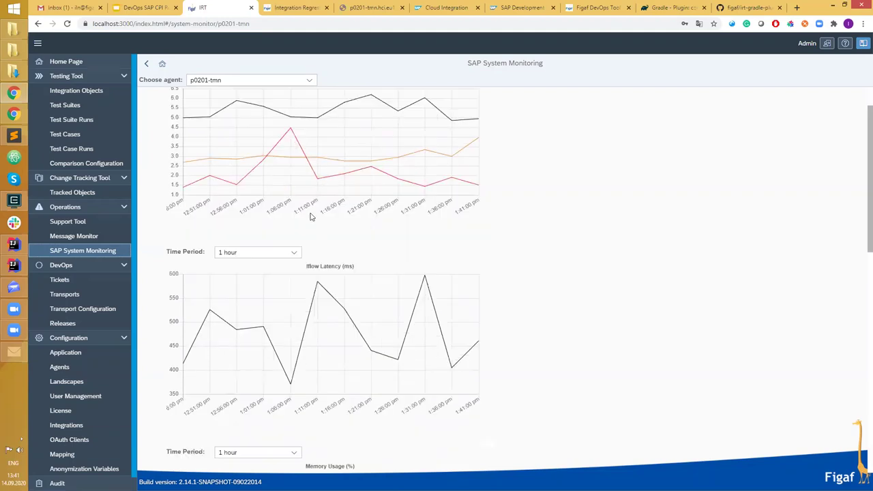
pyautogui.scroll(2, 313, 260)
pyautogui.scroll(1, 310, 259)
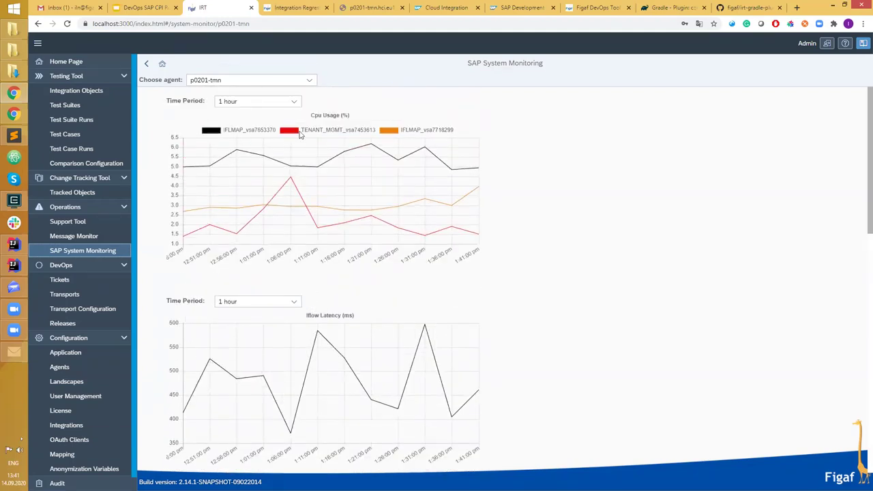
# - Open the Message Monitor listing all 1394 messages from the past month
pyautogui.click(88, 237)
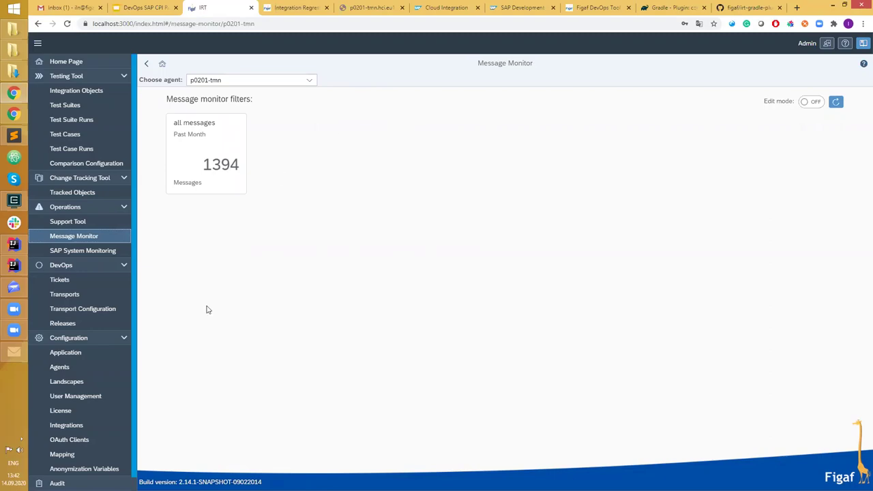
# - Tick Keep iflow in trace mode on agent p0201, close the editor unsaved, and show the Signup slide
pyautogui.click(72, 368)
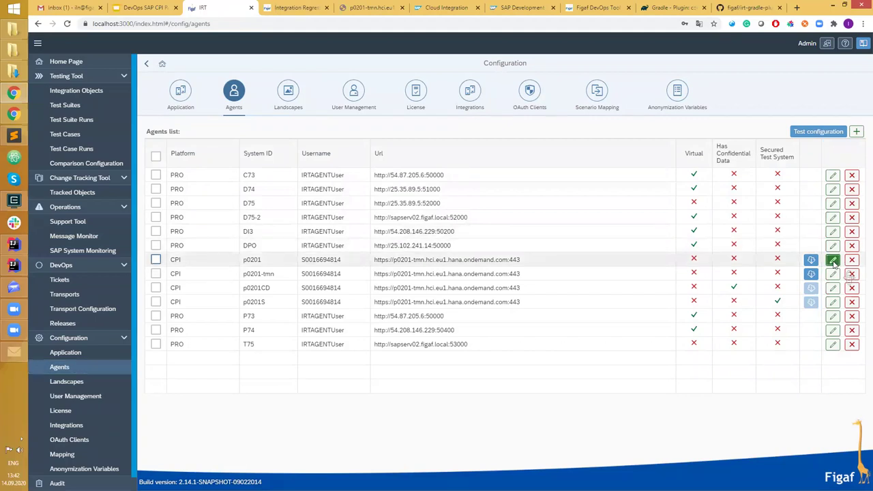
pyautogui.click(833, 261)
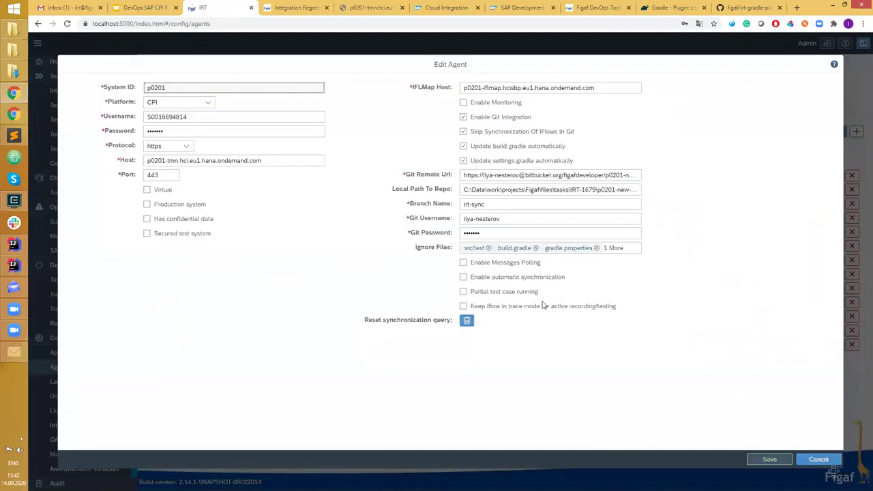
pyautogui.click(512, 306)
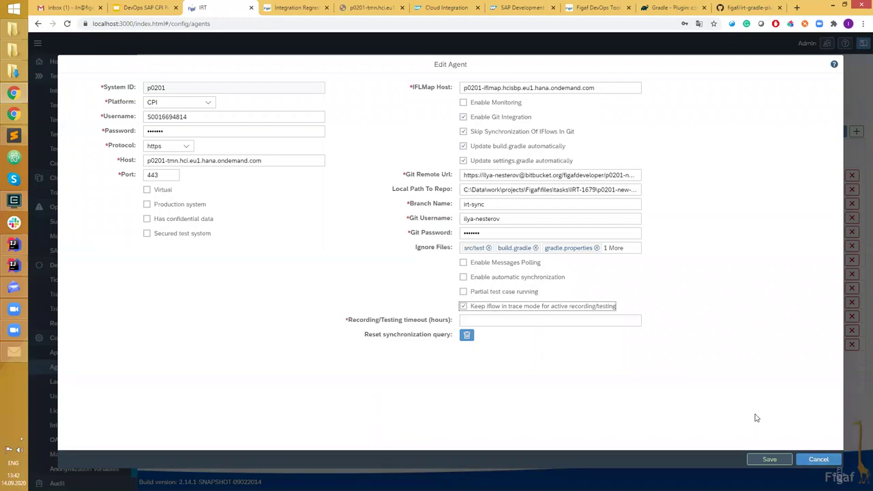
pyautogui.press('Escape')
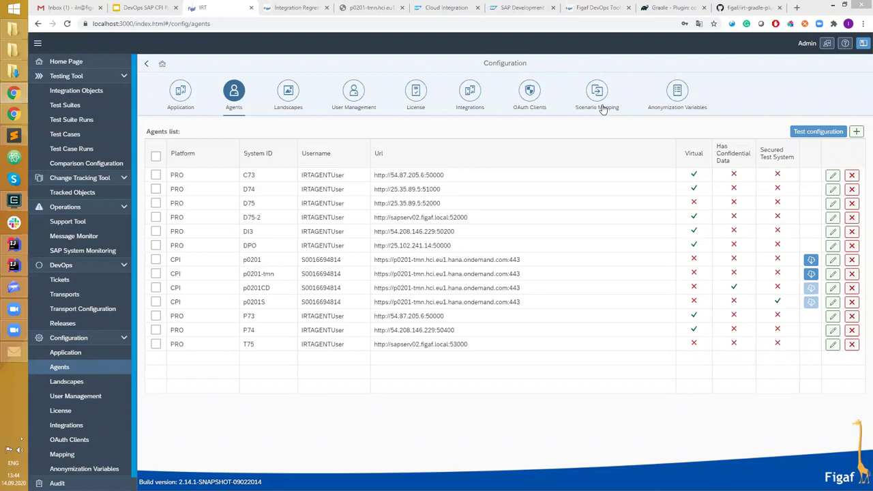
pyautogui.click(151, 12)
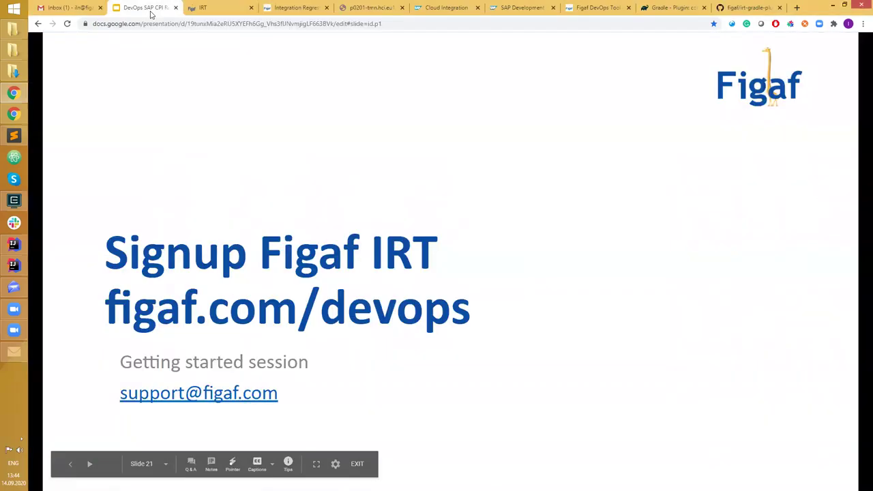